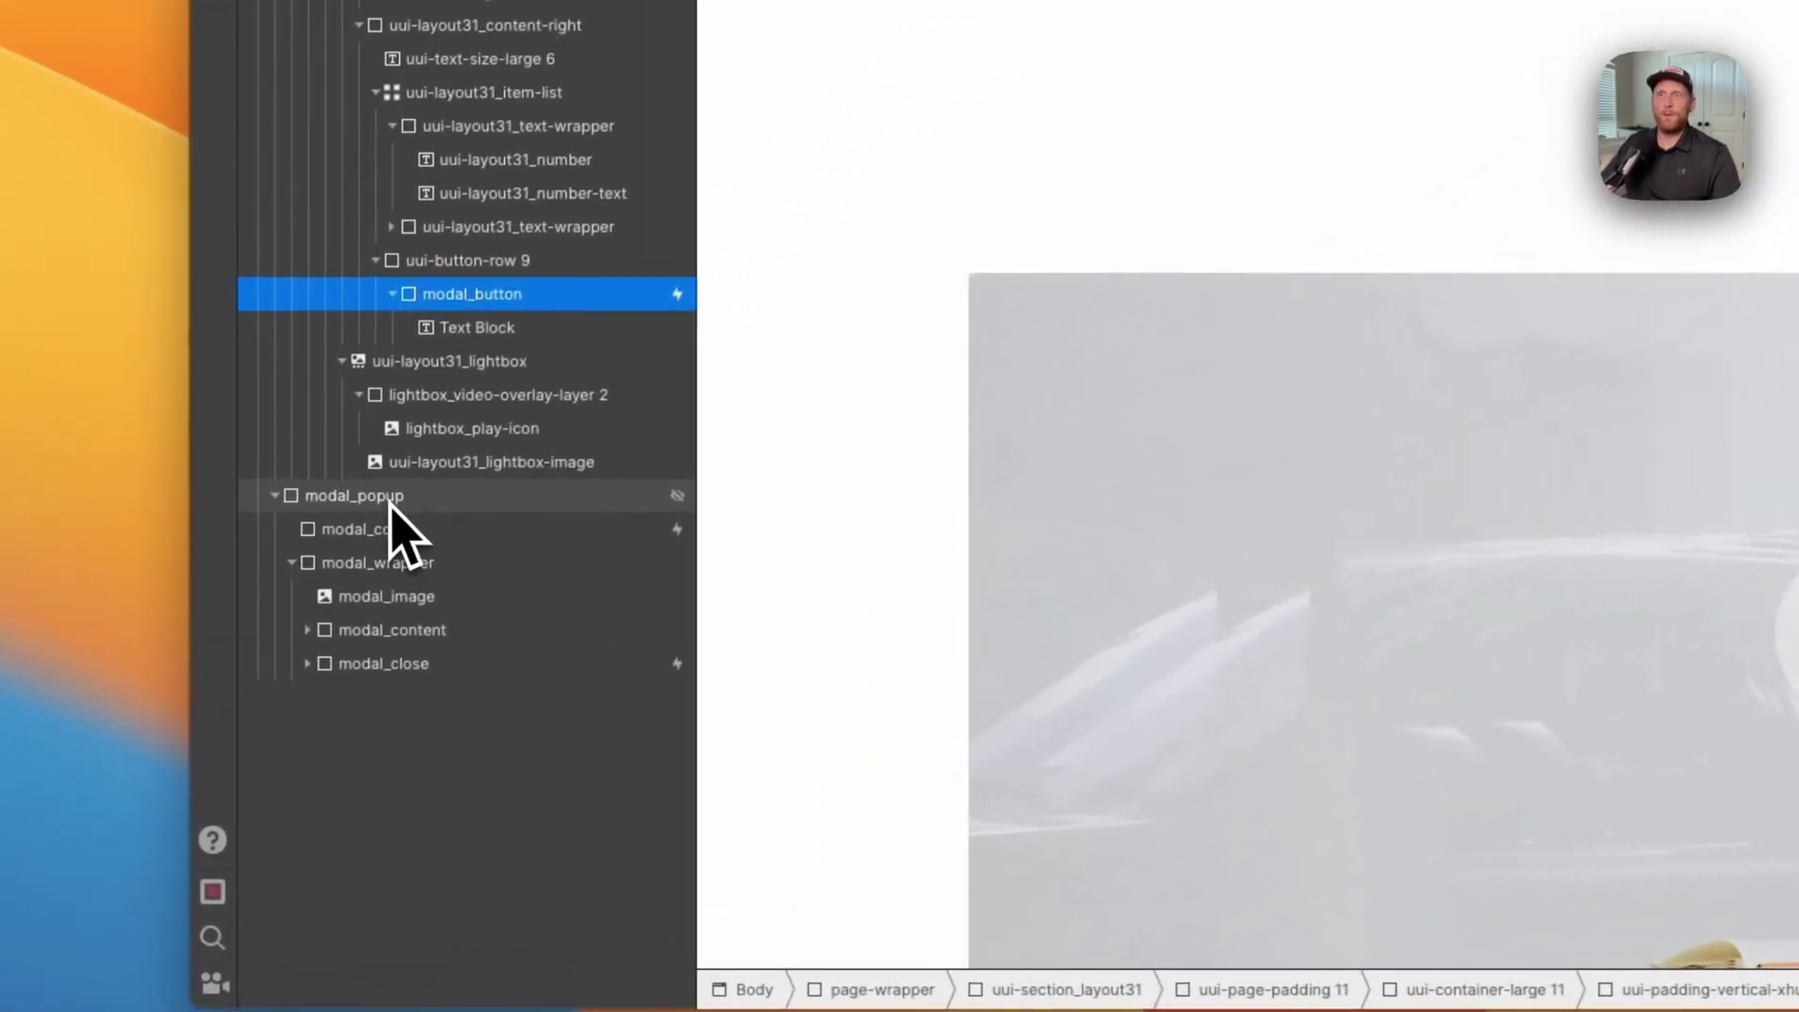
Step: Select modal_popup and expand its nested modal_content and modal_close elements to examine the popup's structure
click(196, 733)
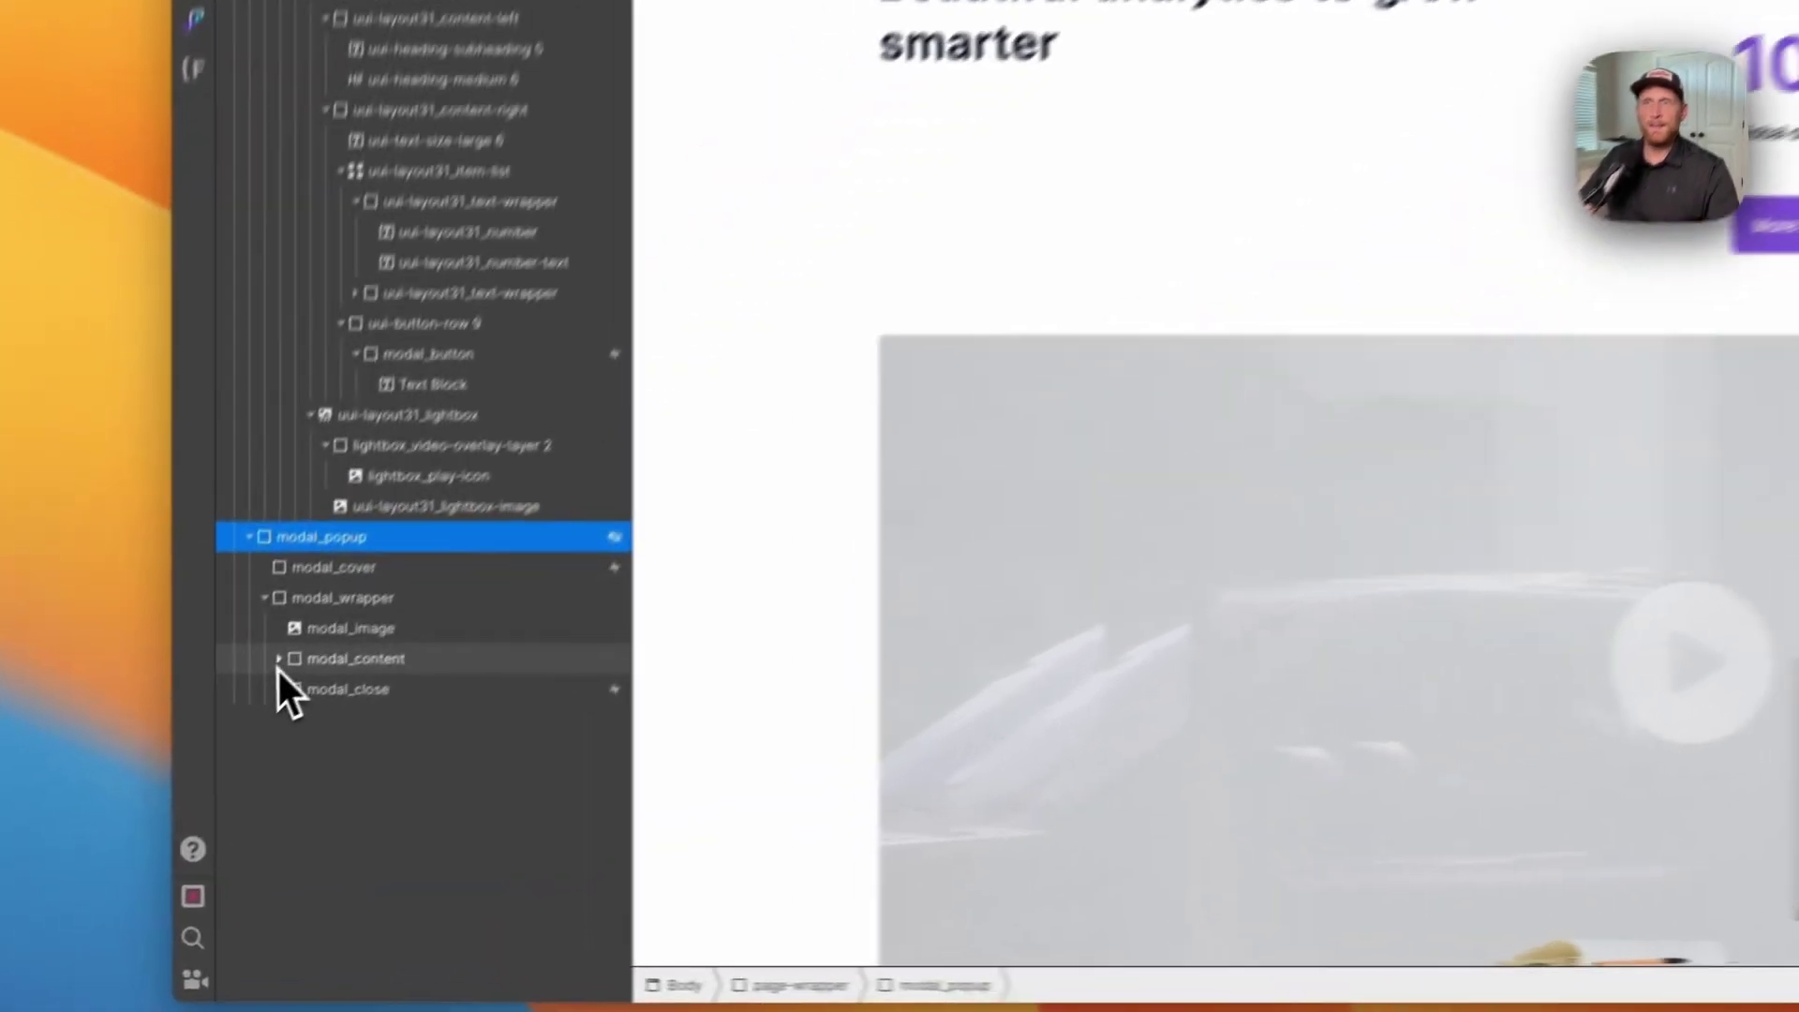
click(154, 796)
click(308, 729)
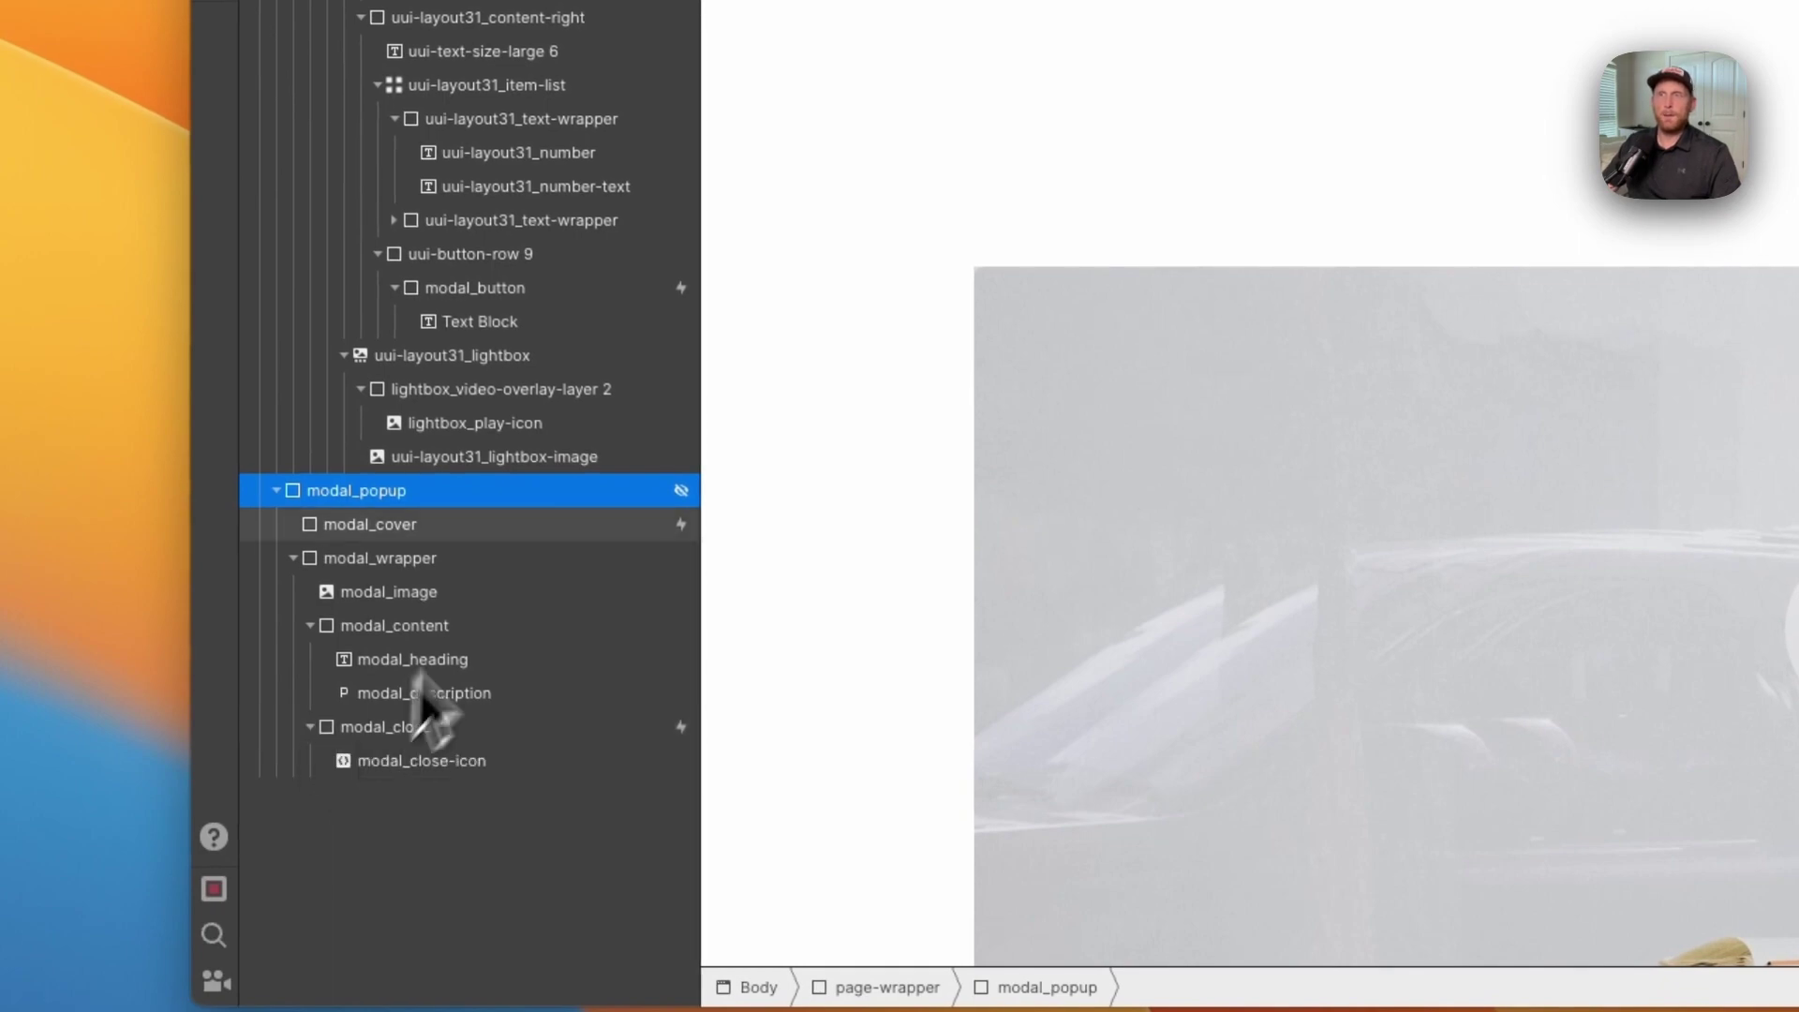
Step: Inspect the styles and Cursor setting of modal_button, then leave the page preview
click(441, 288)
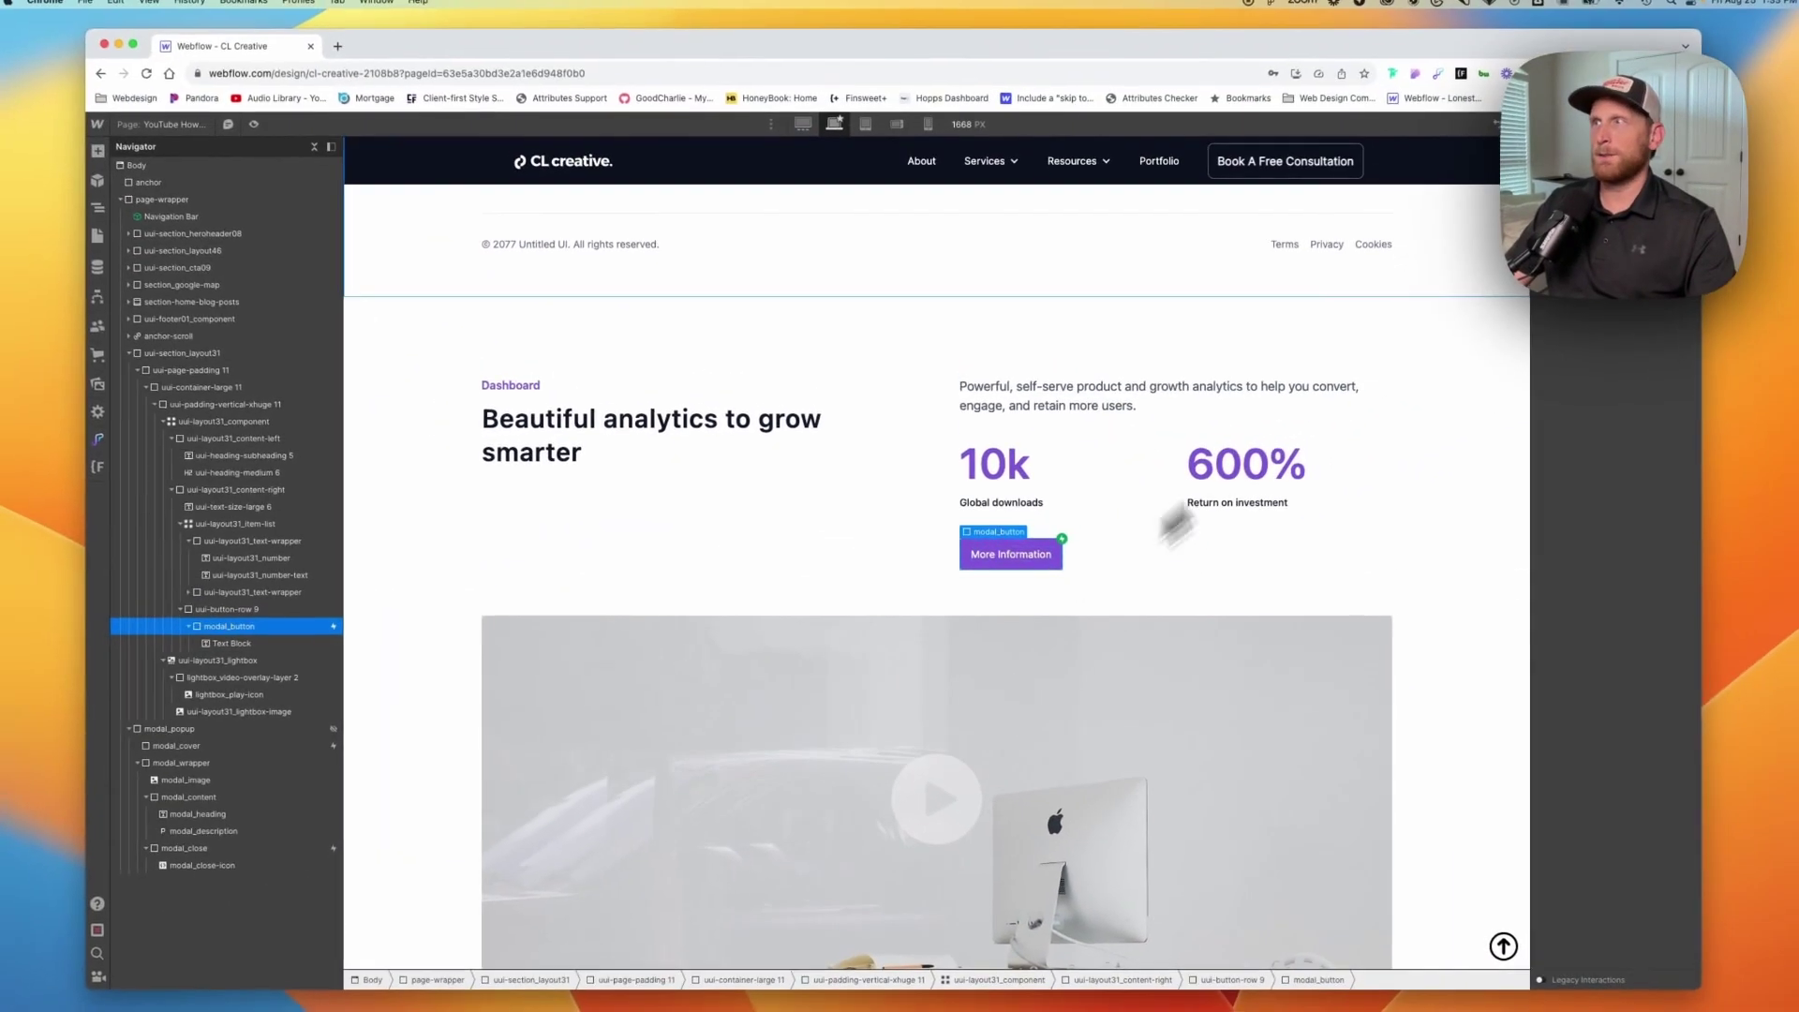
click(1550, 152)
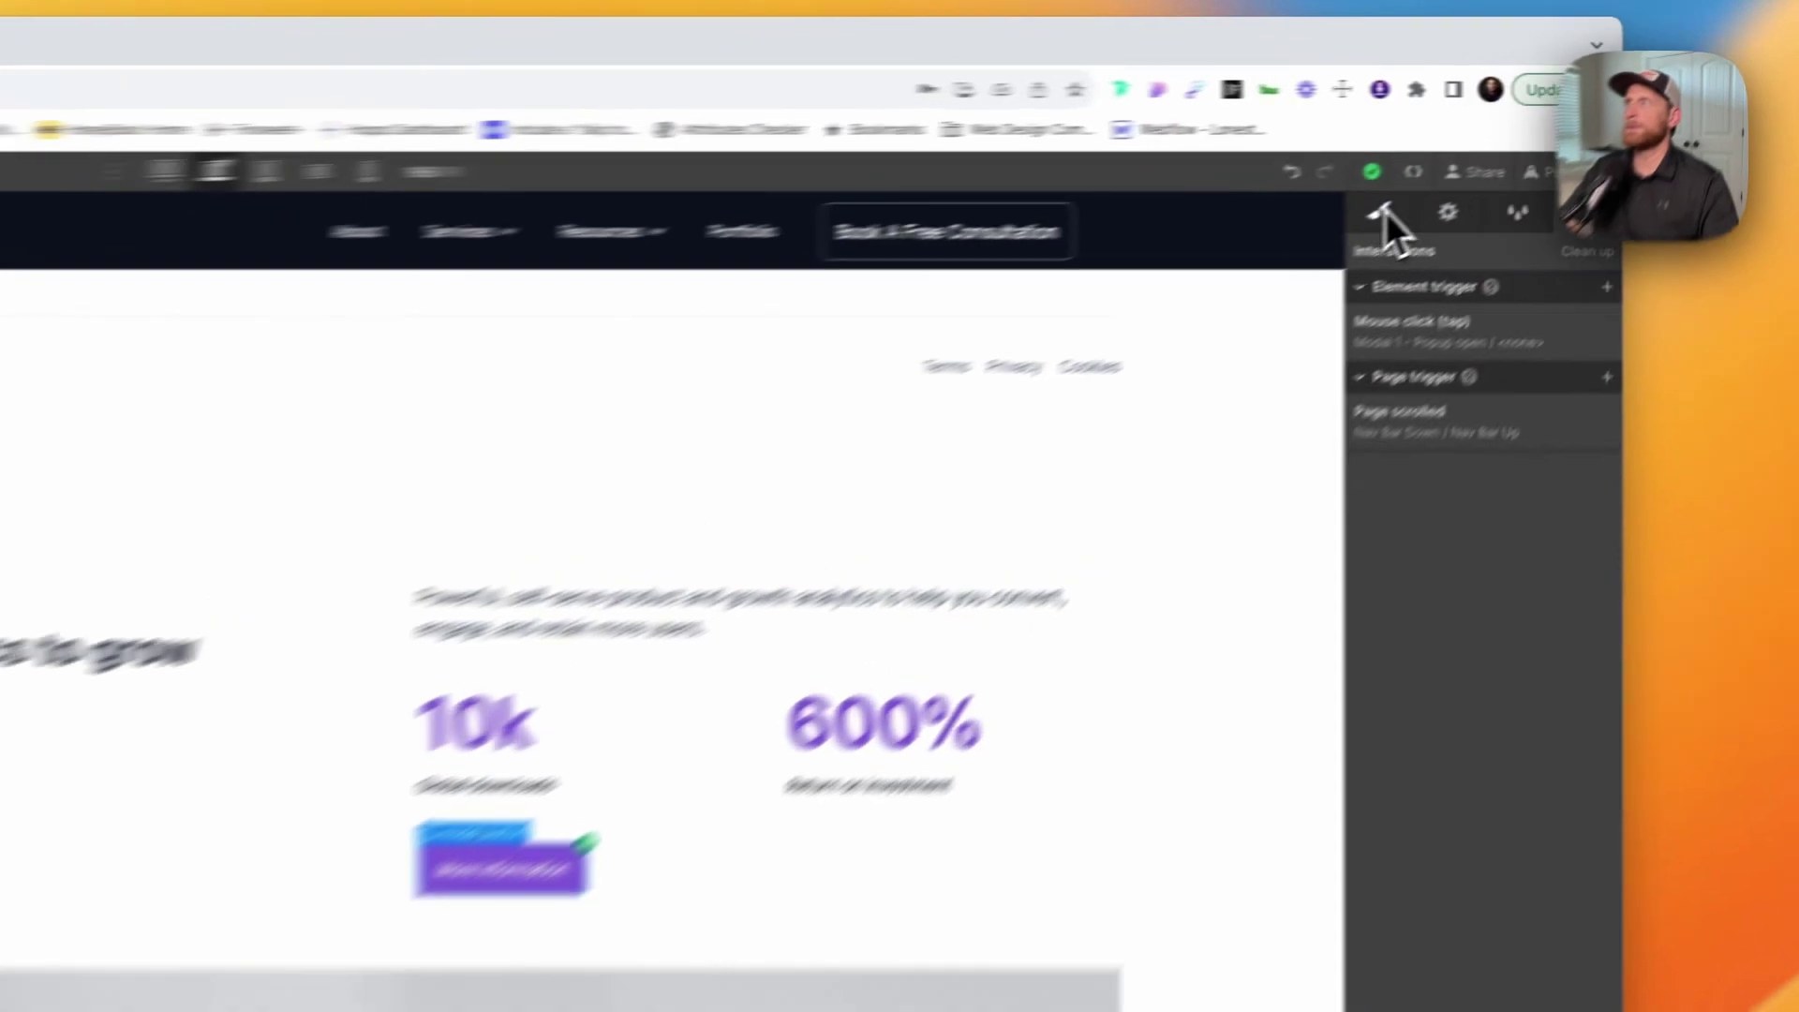
click(1385, 211)
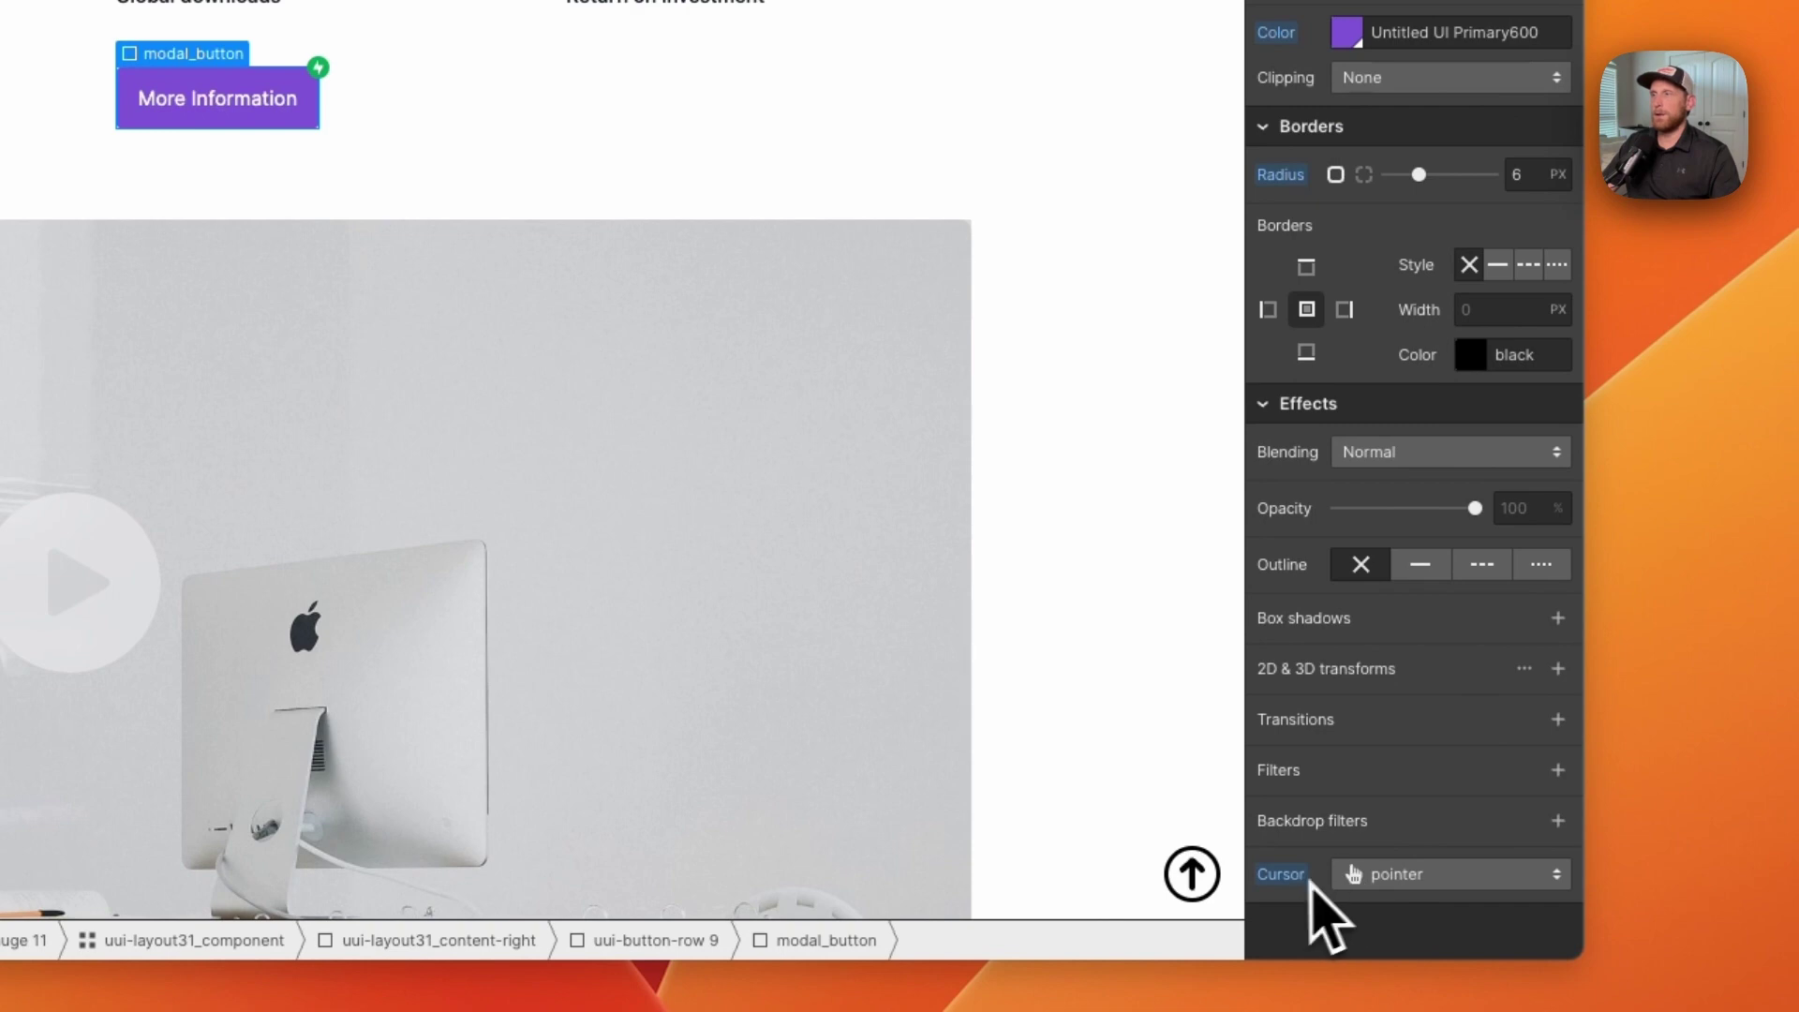
click(1418, 875)
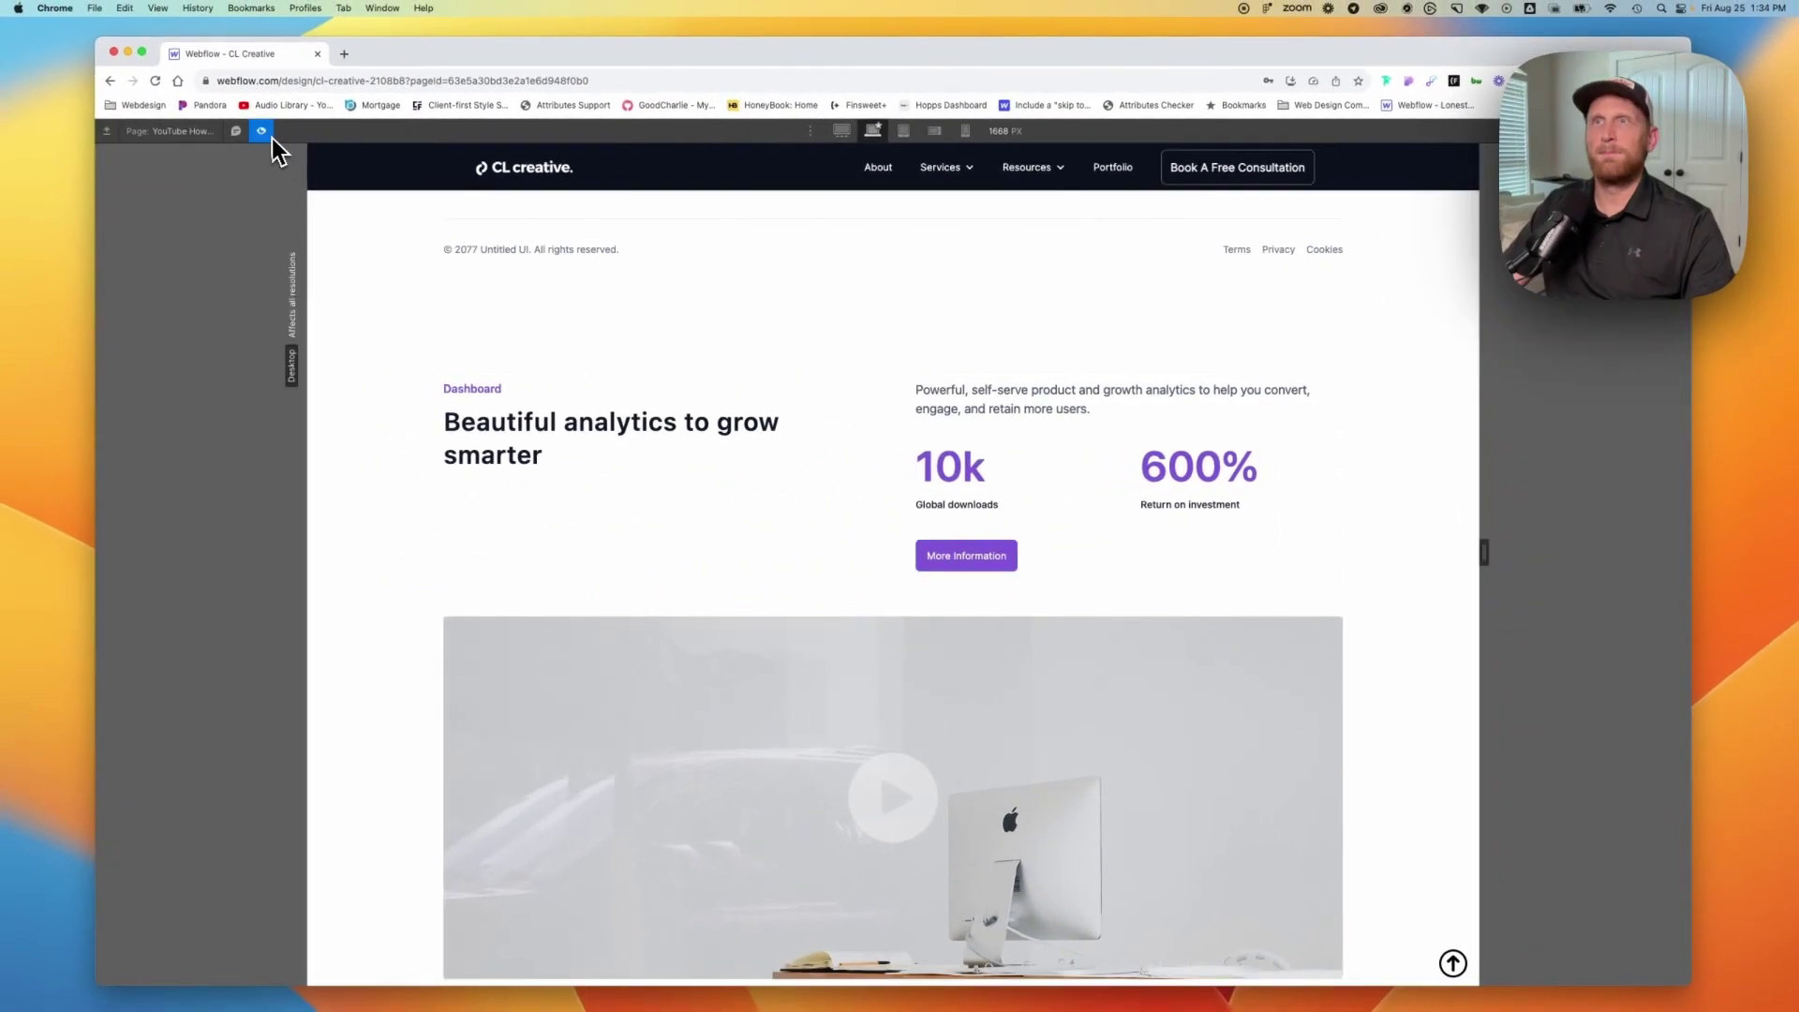
click(266, 134)
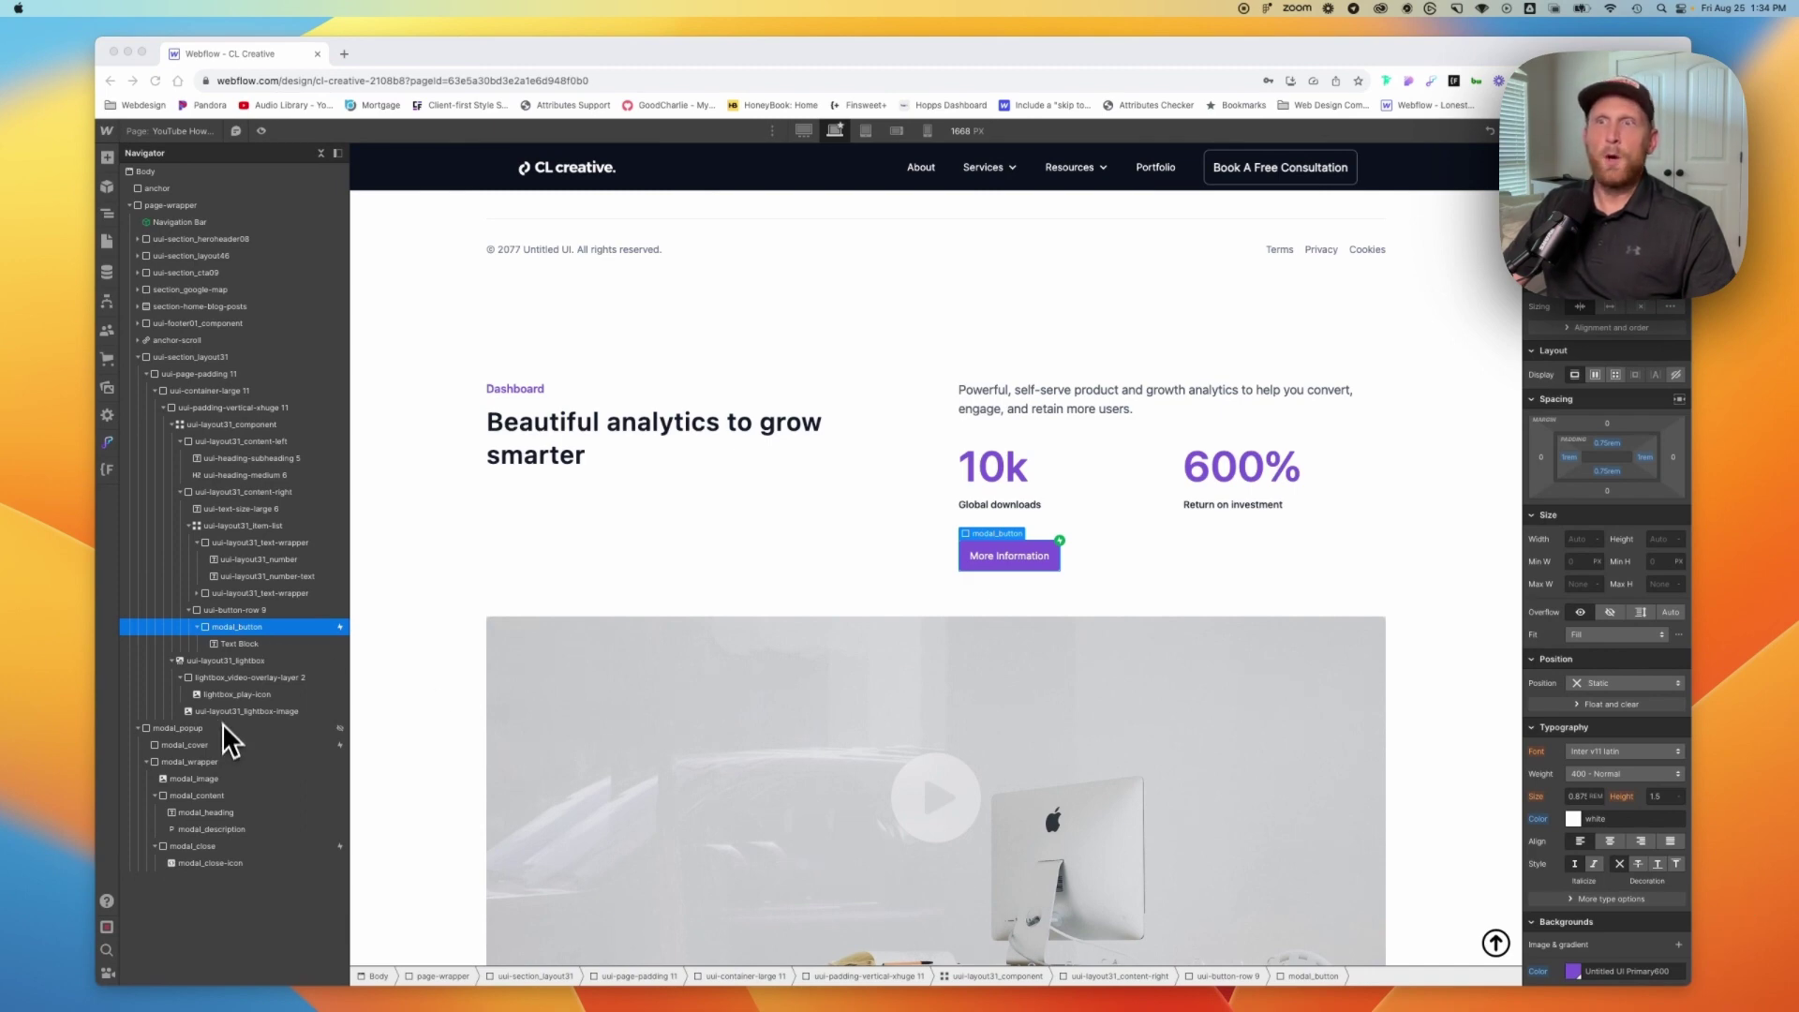
Step: Show modal_popup by setting its display to Flex, and review its layout, padding, fixed position and z-index
click(193, 728)
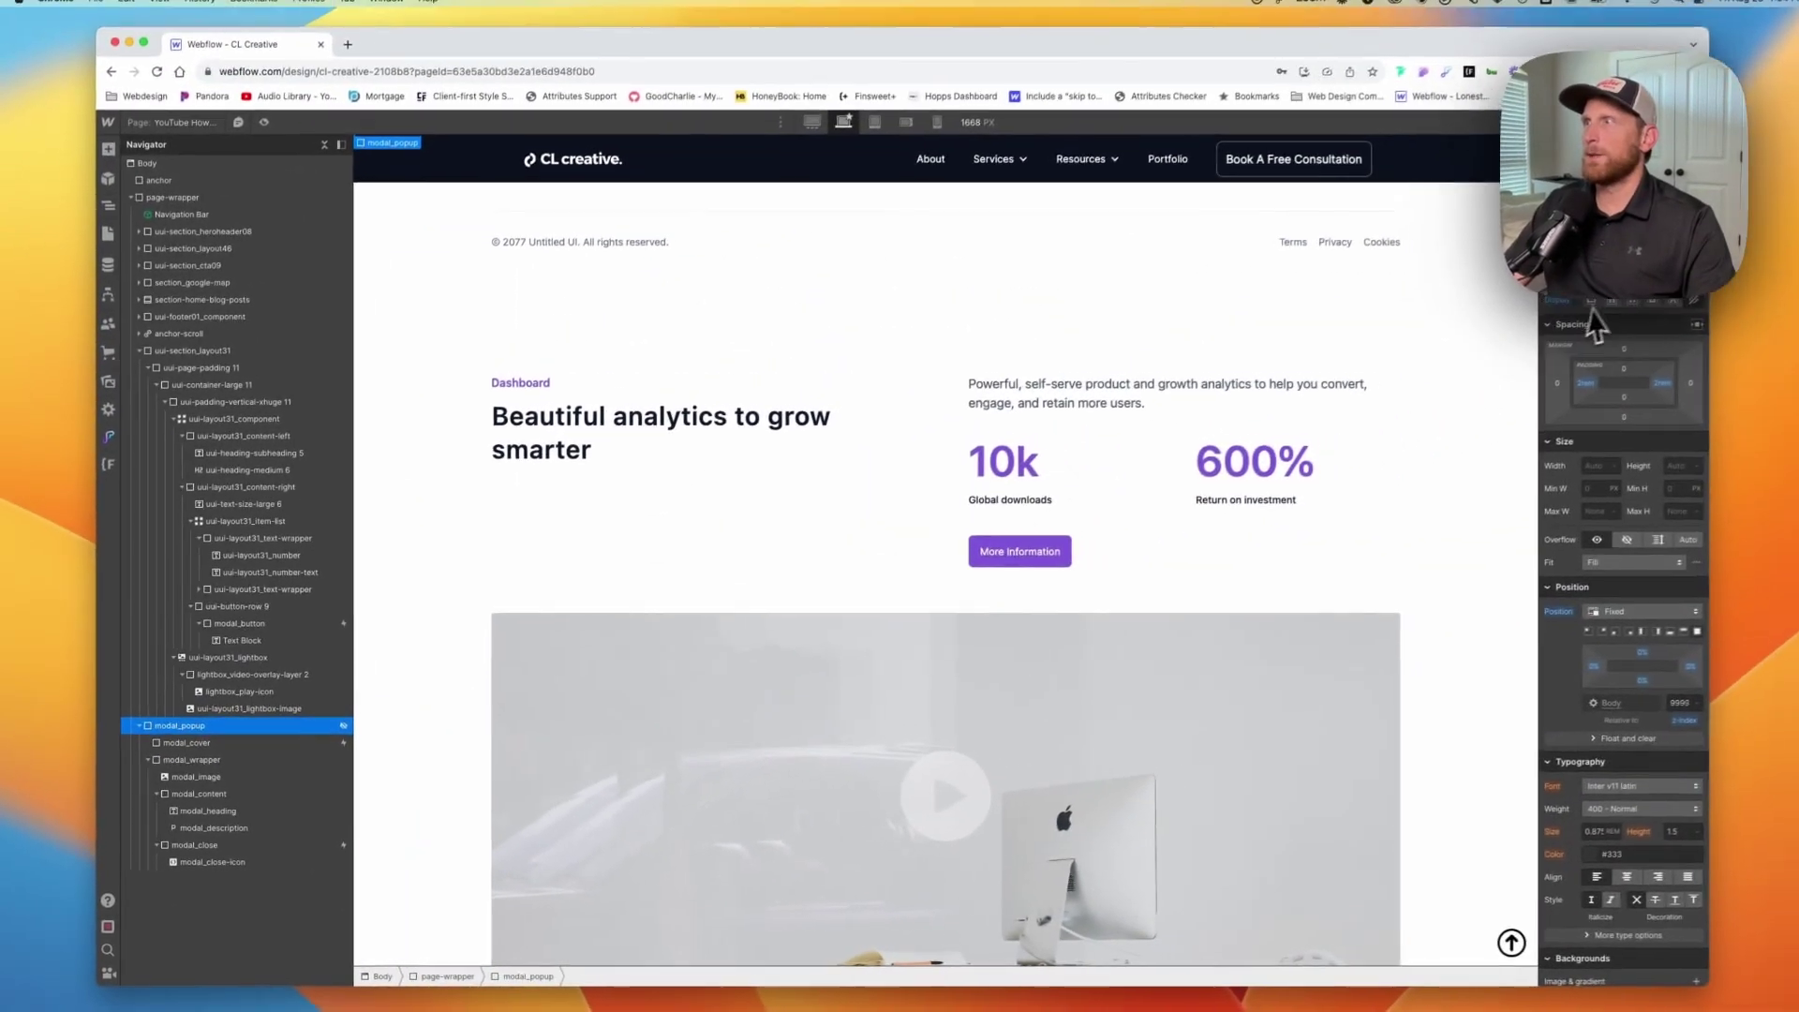
click(1611, 302)
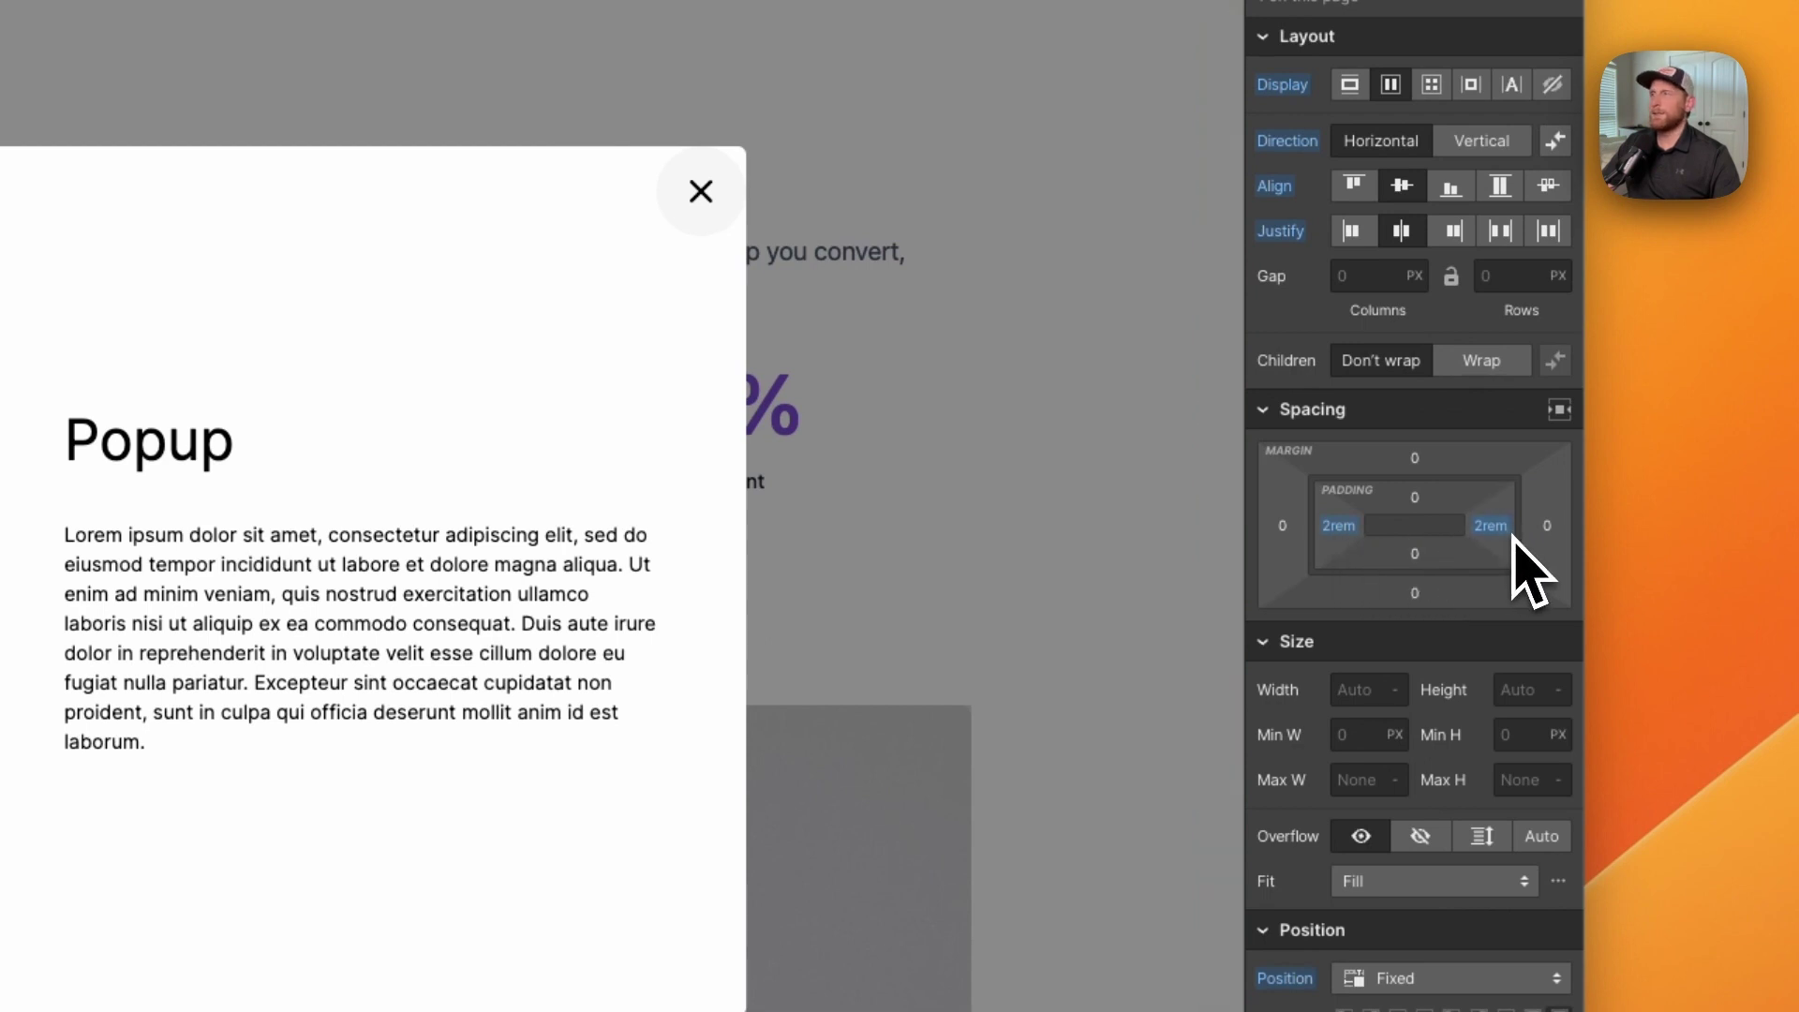
scroll(1550, 623, down, 10)
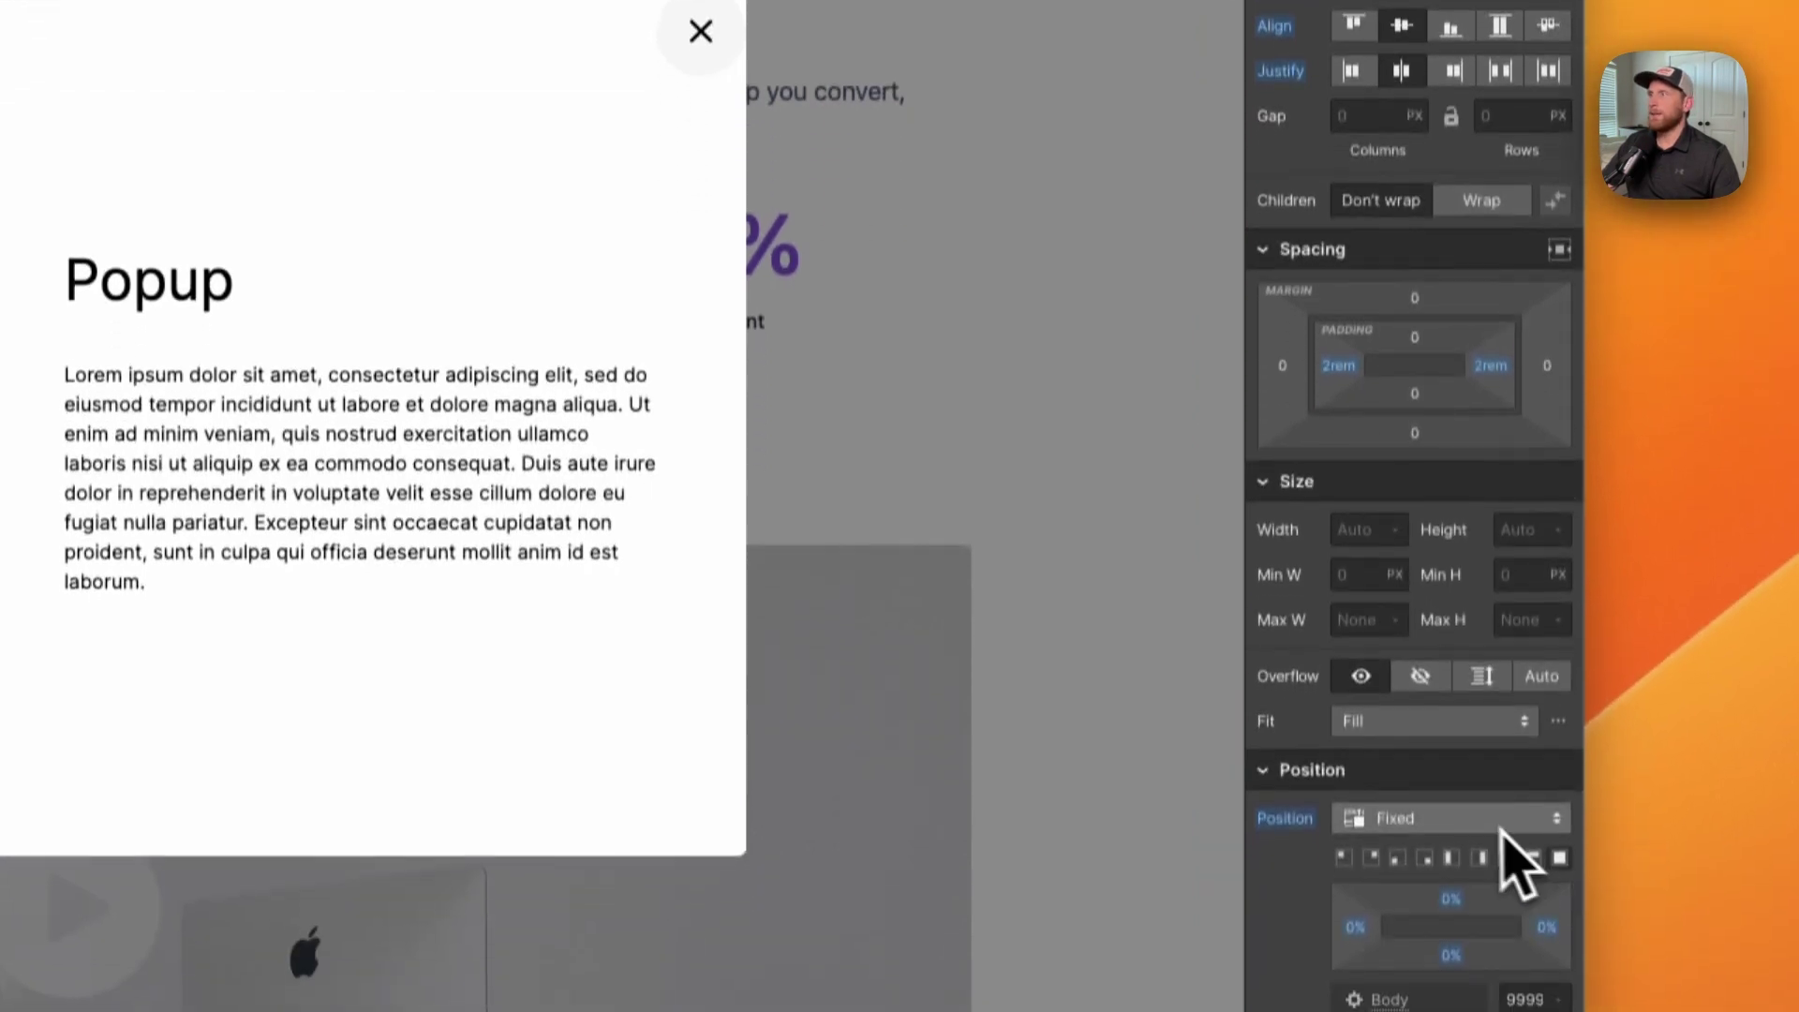
scroll(1481, 819, down, 2)
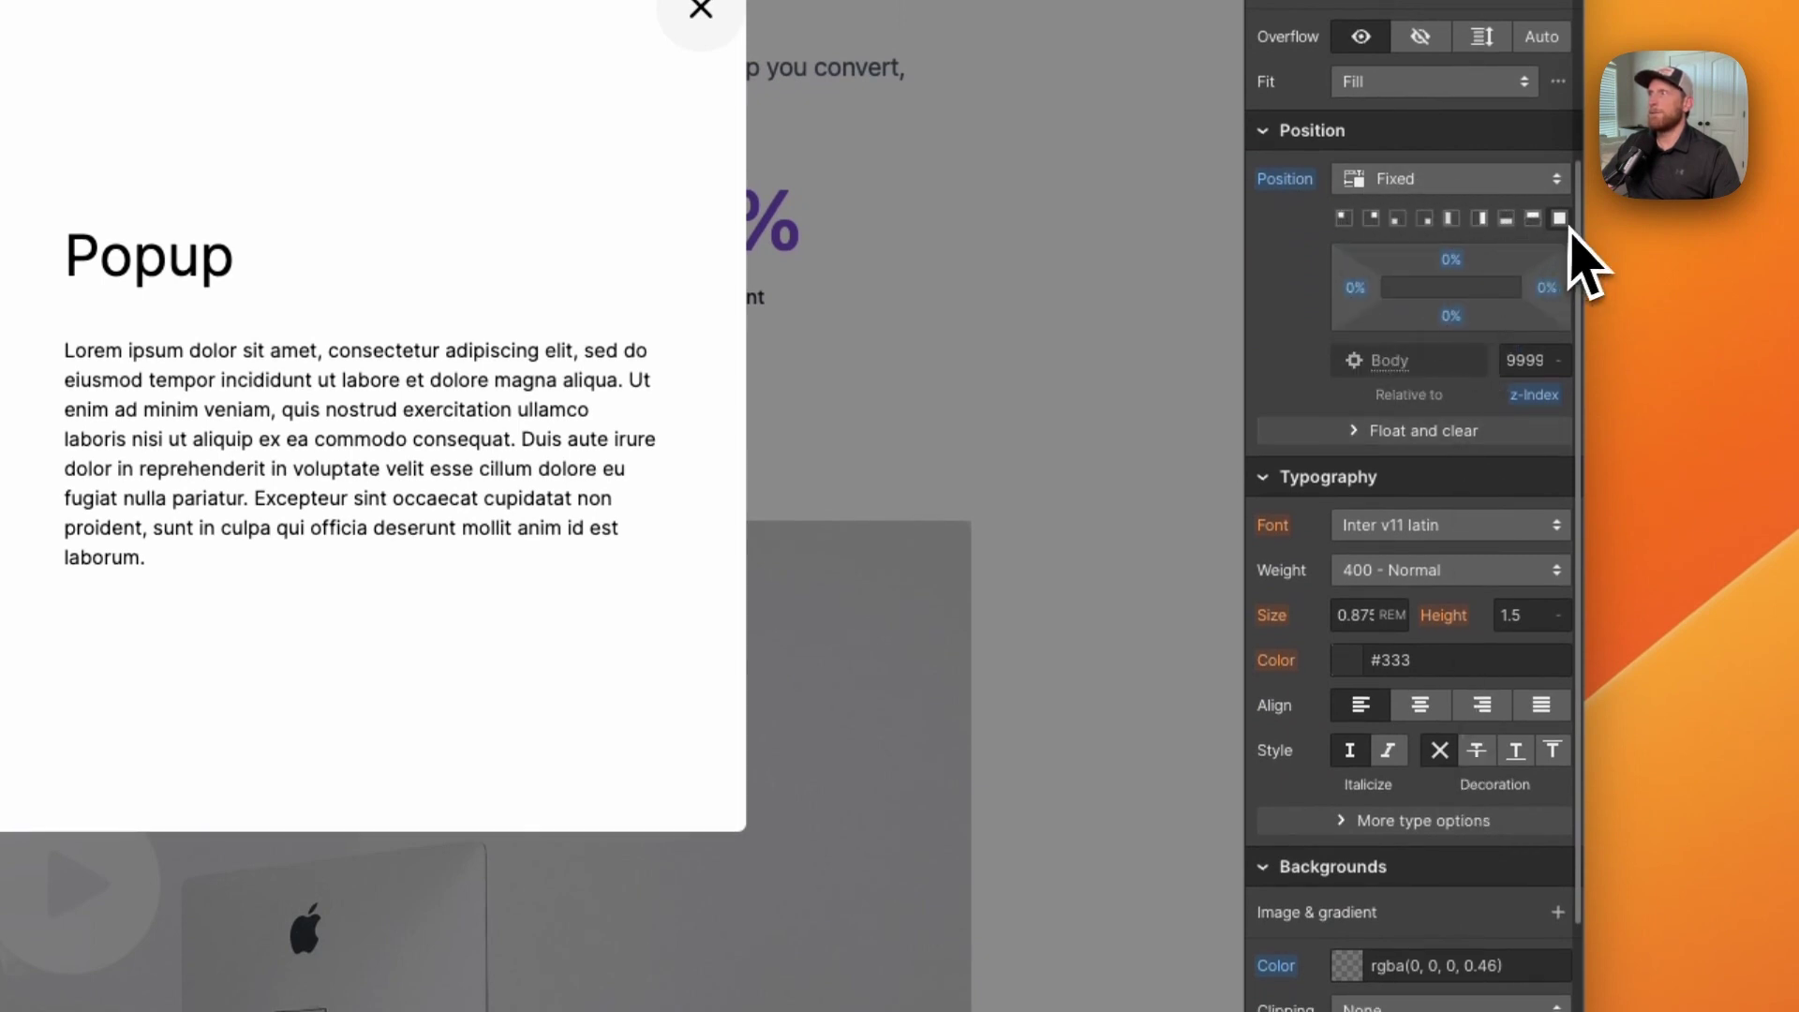
mouse_move(1536, 397)
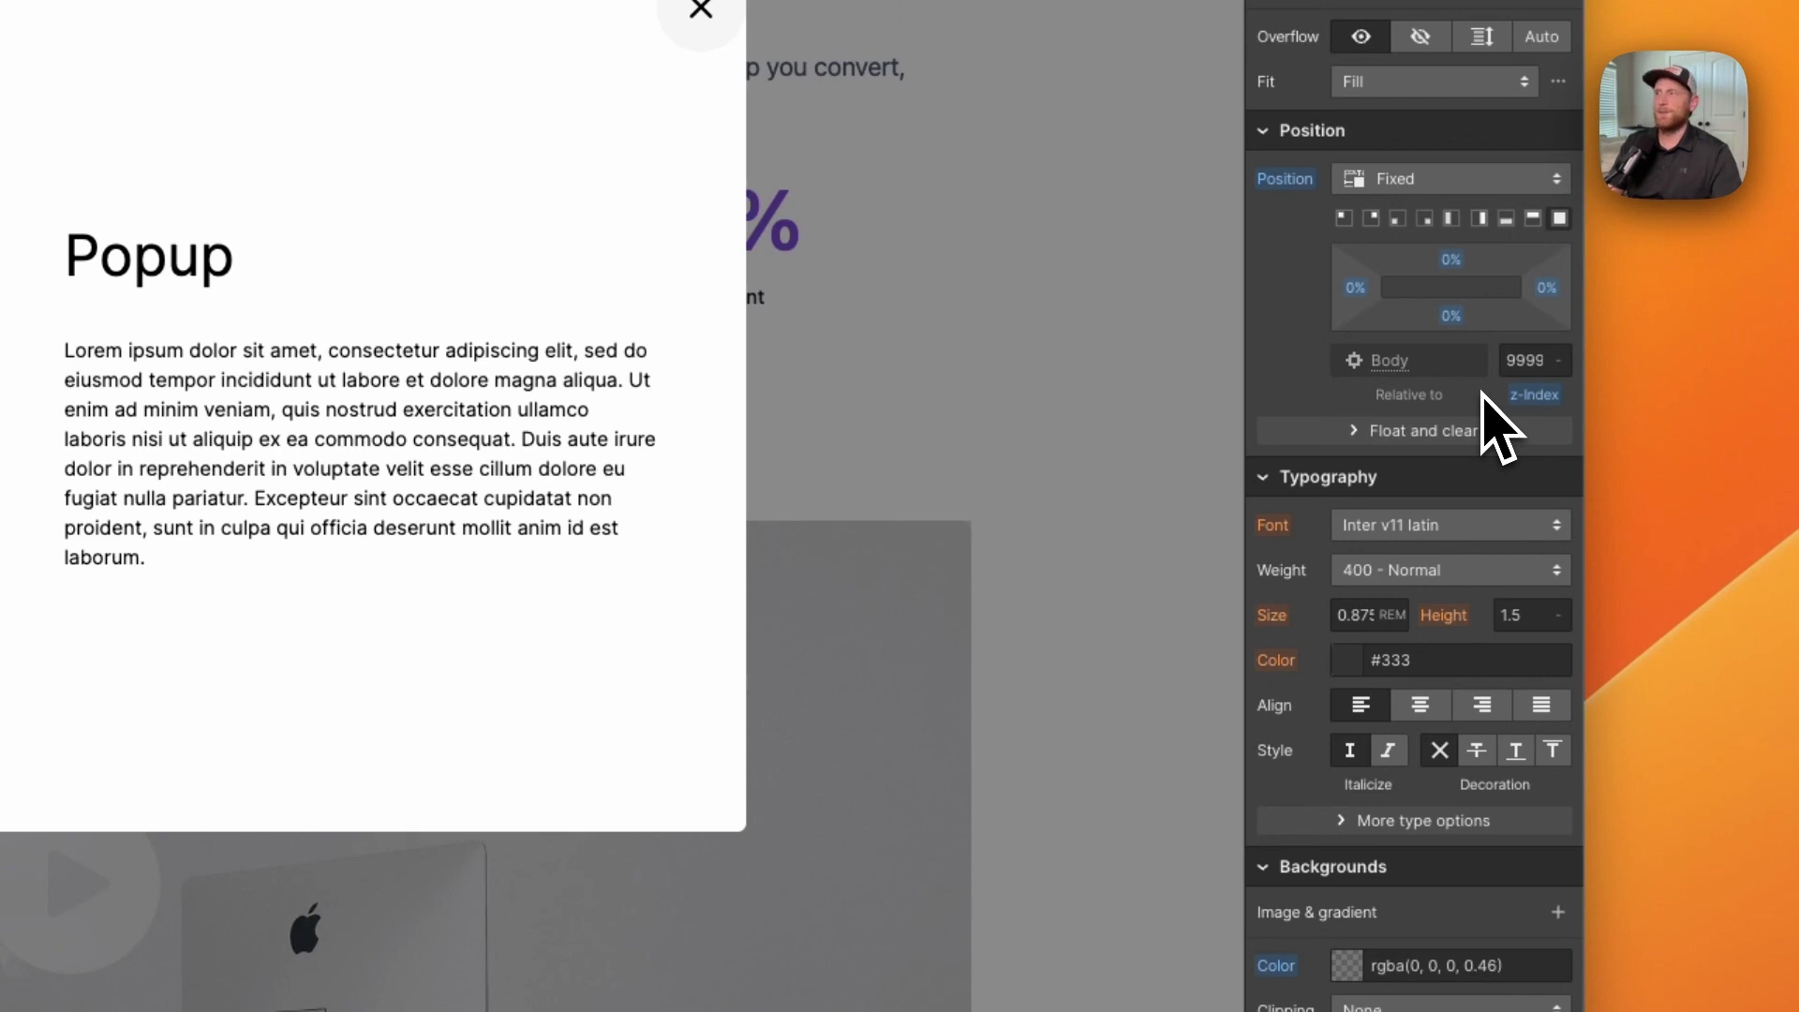
scroll(1499, 426, down, 6)
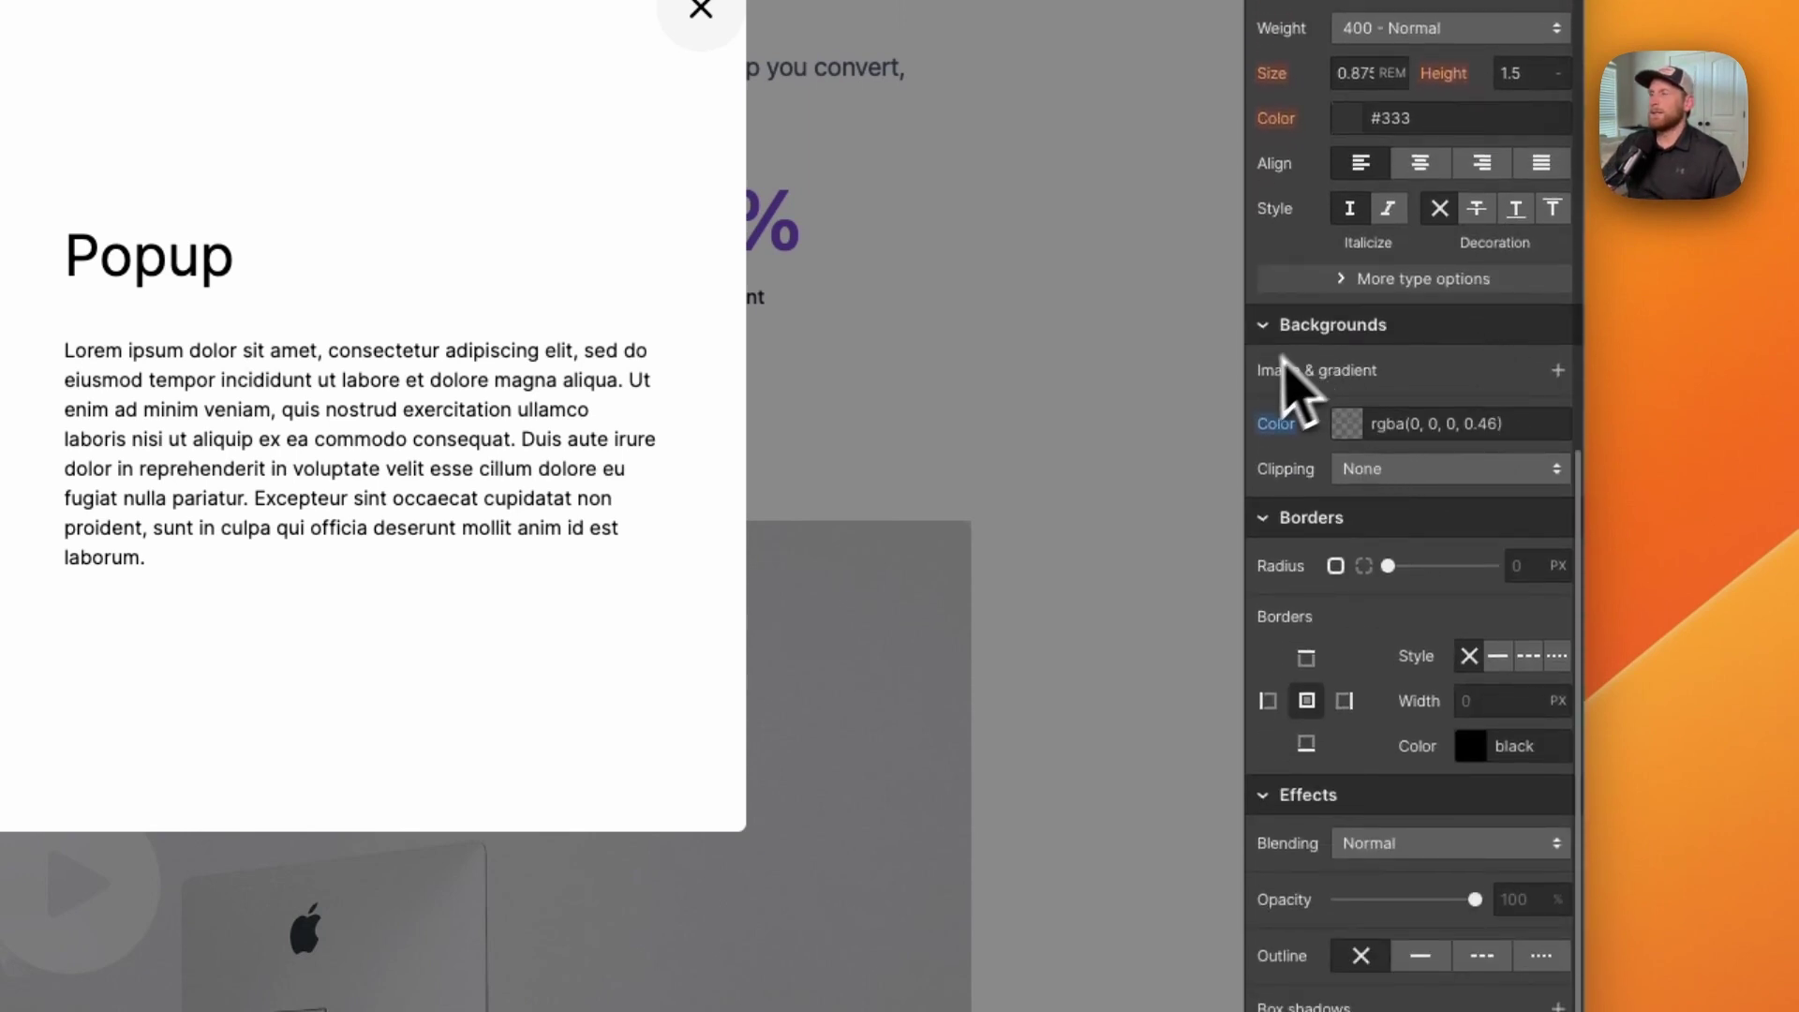
Step: Adjust the transparency of modal_popup's black background colour, ending at 45% alpha
click(1346, 366)
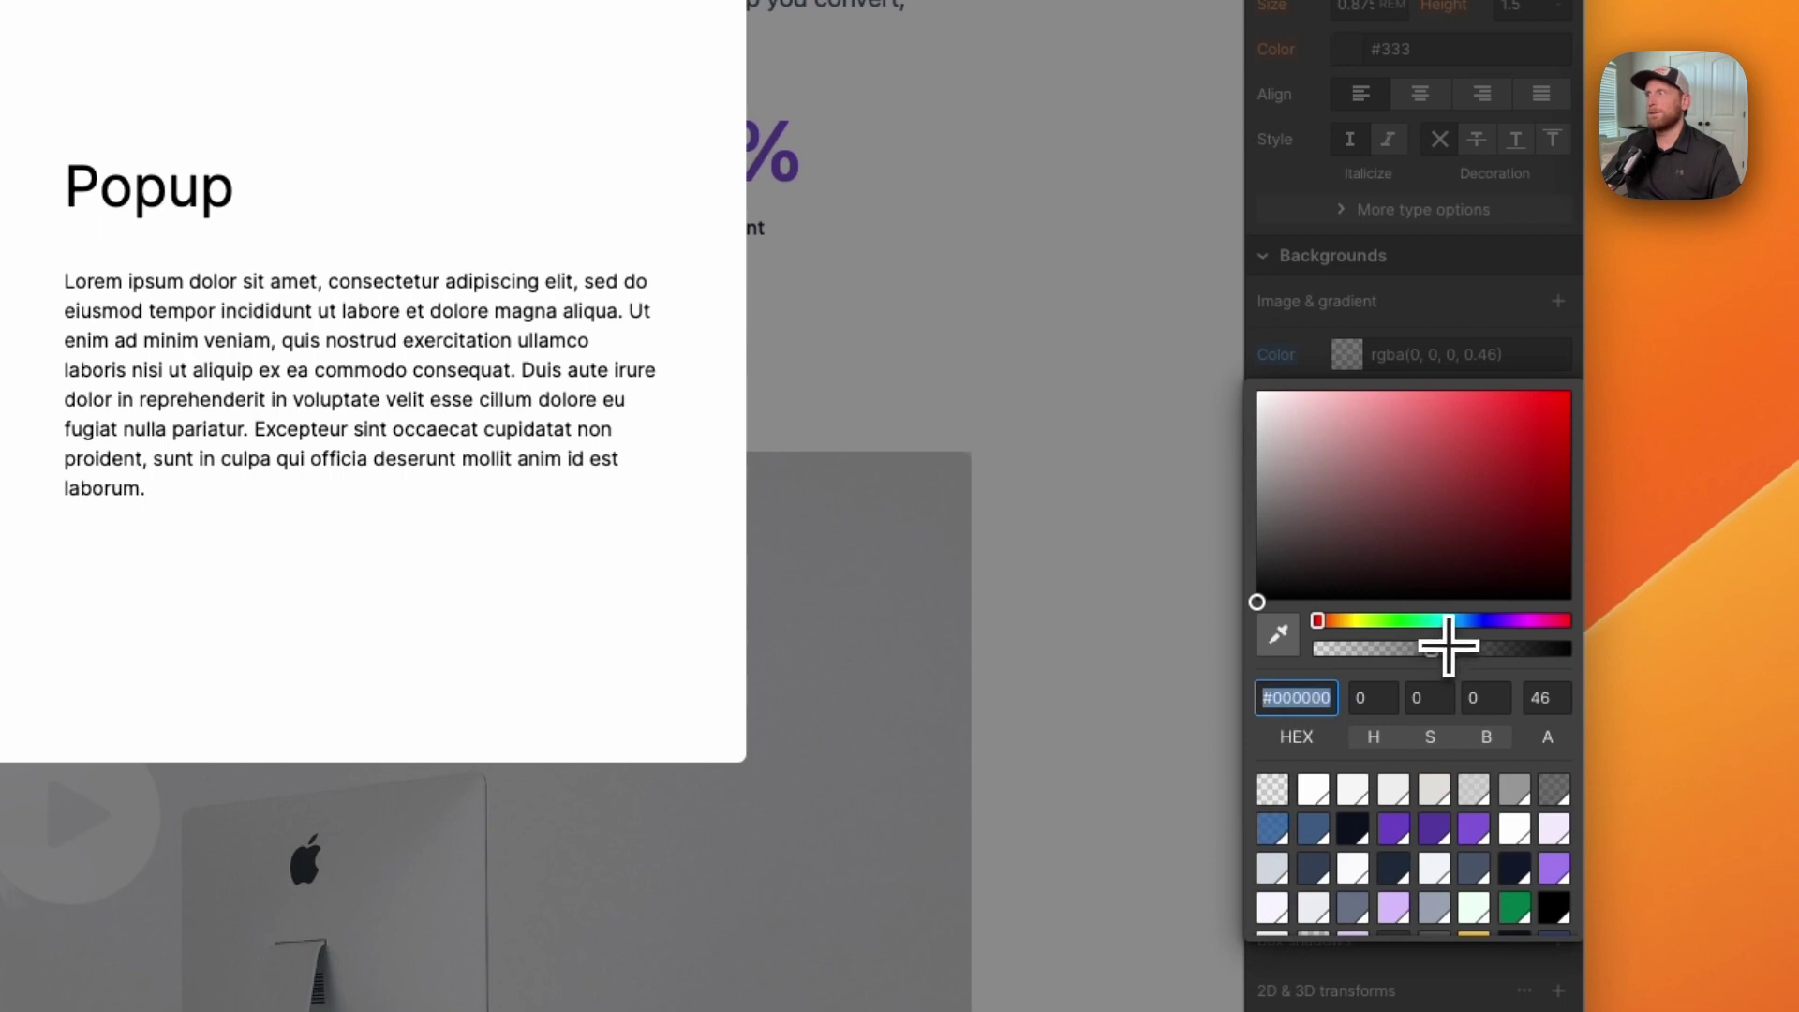
drag(1443, 648, 1373, 651)
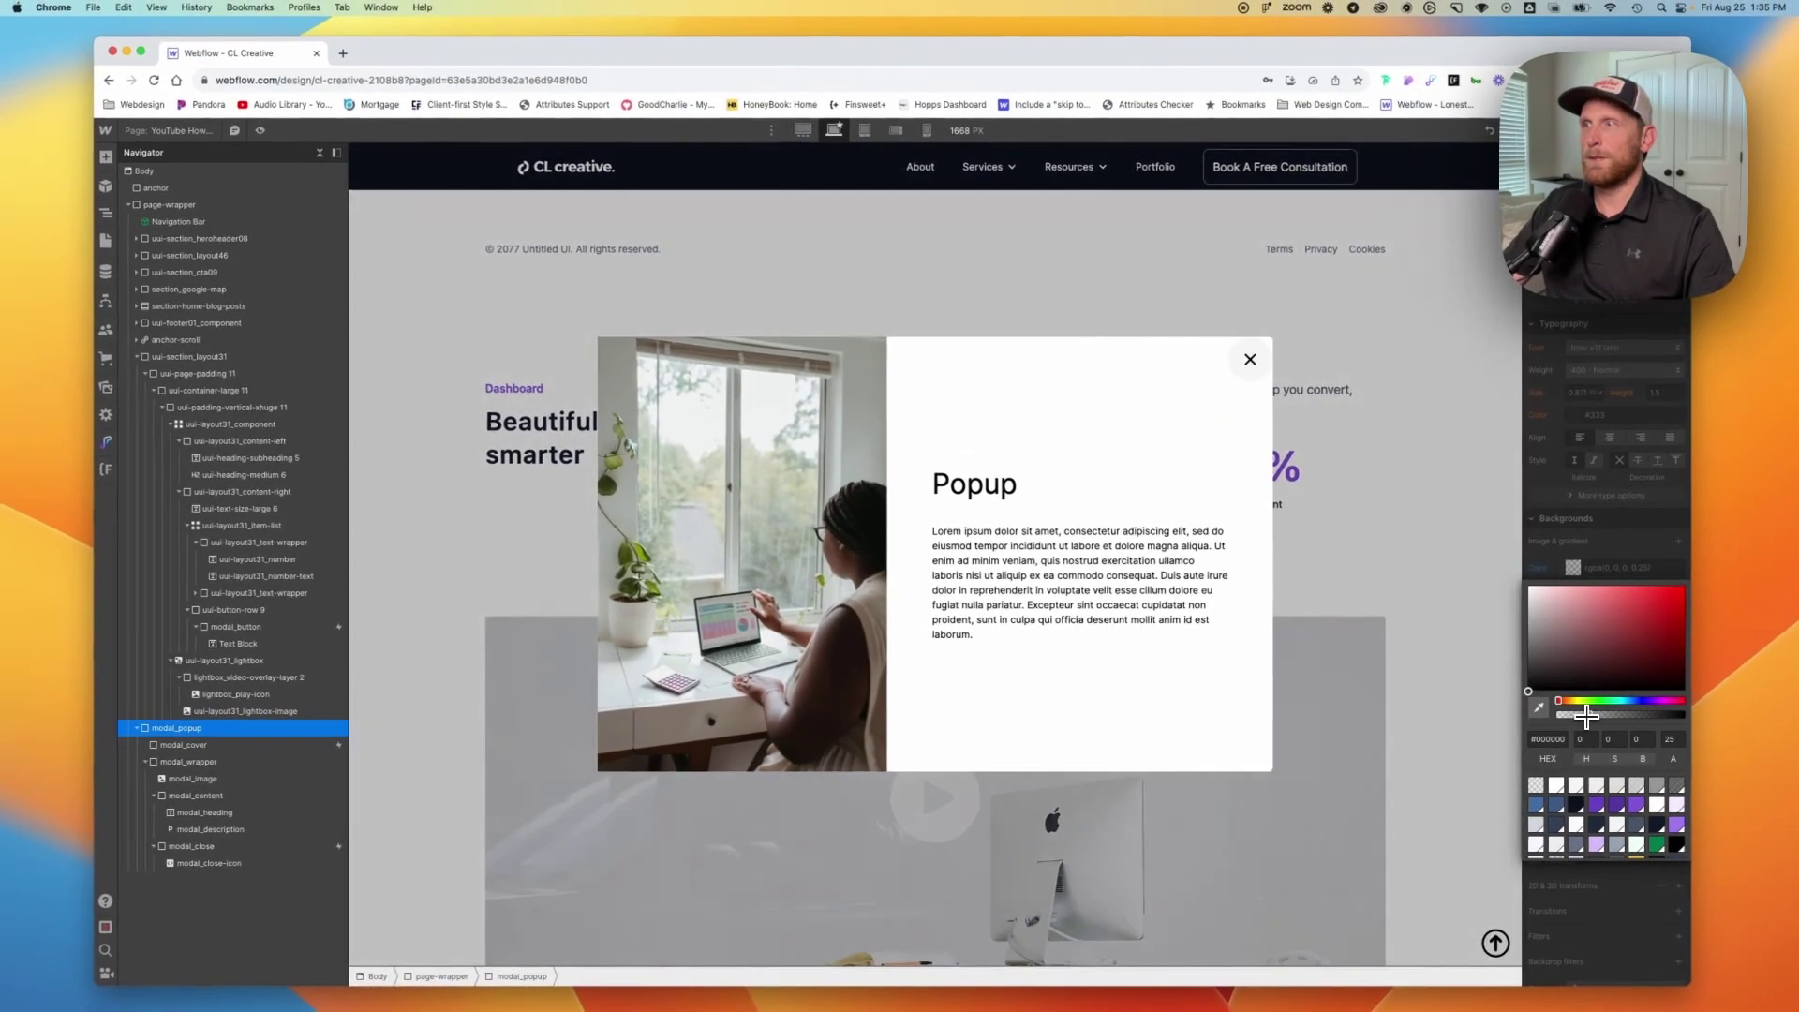
drag(1585, 716, 1614, 718)
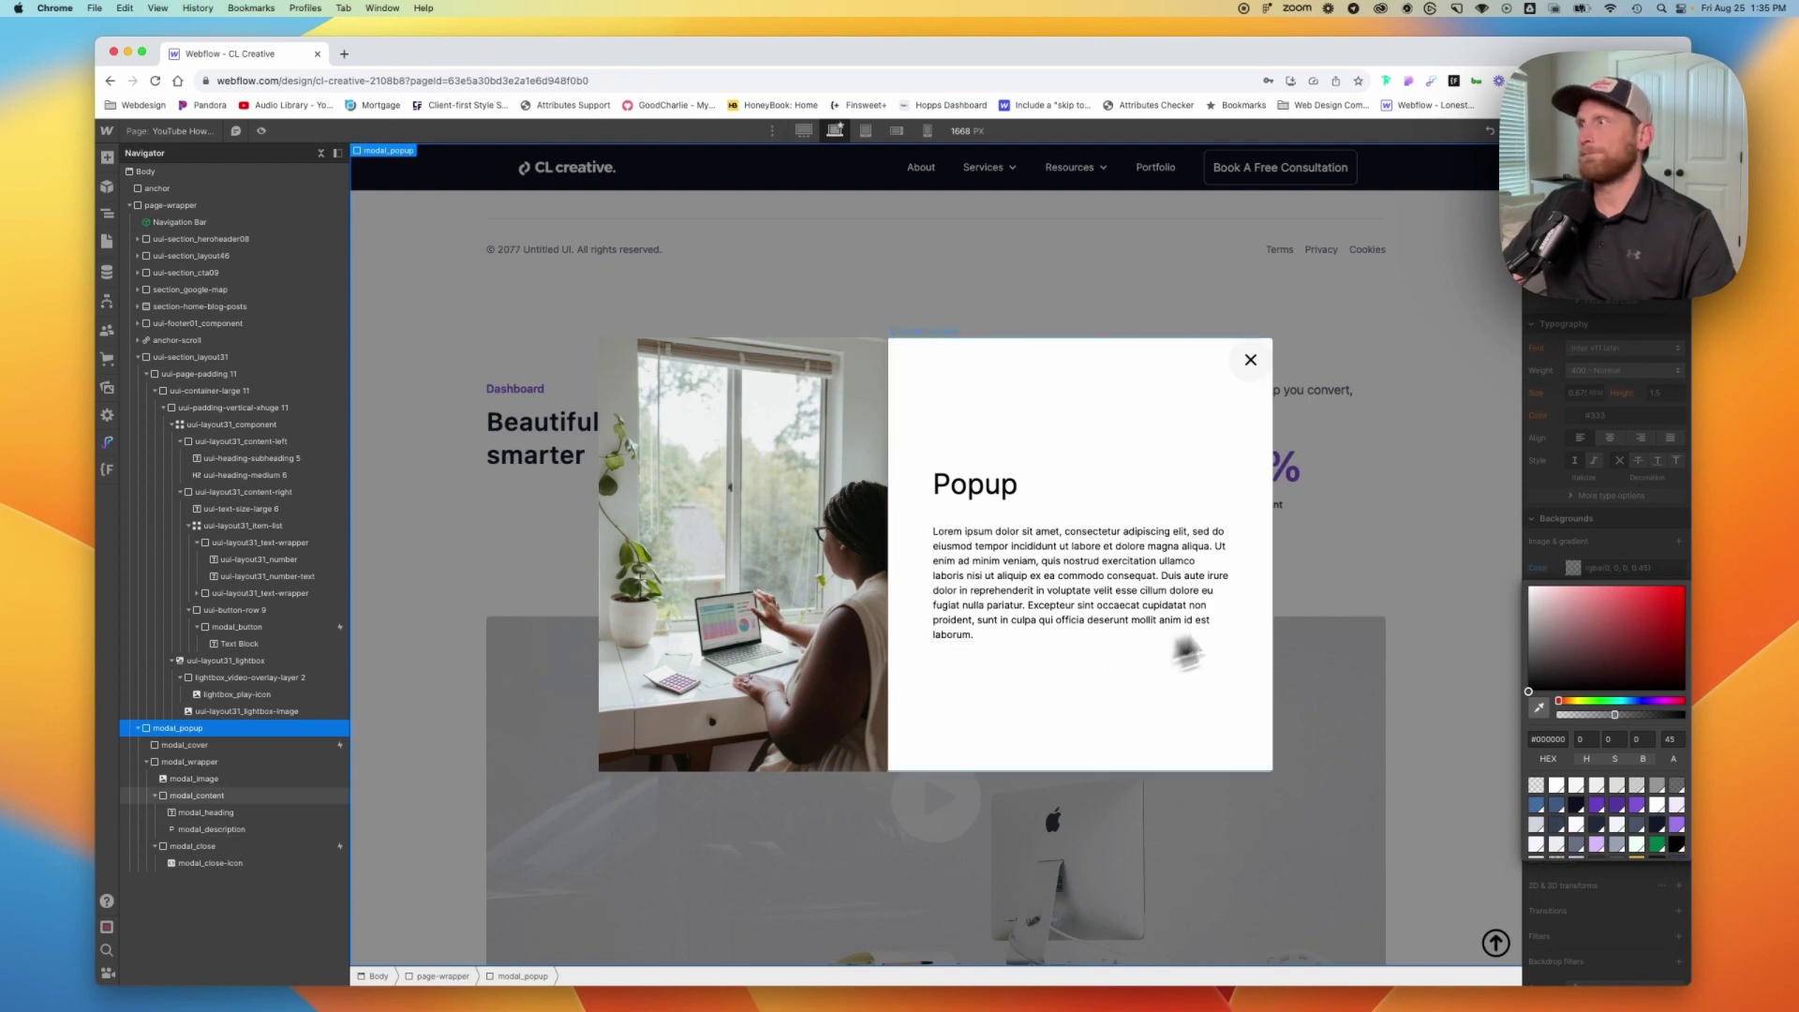
click(1602, 546)
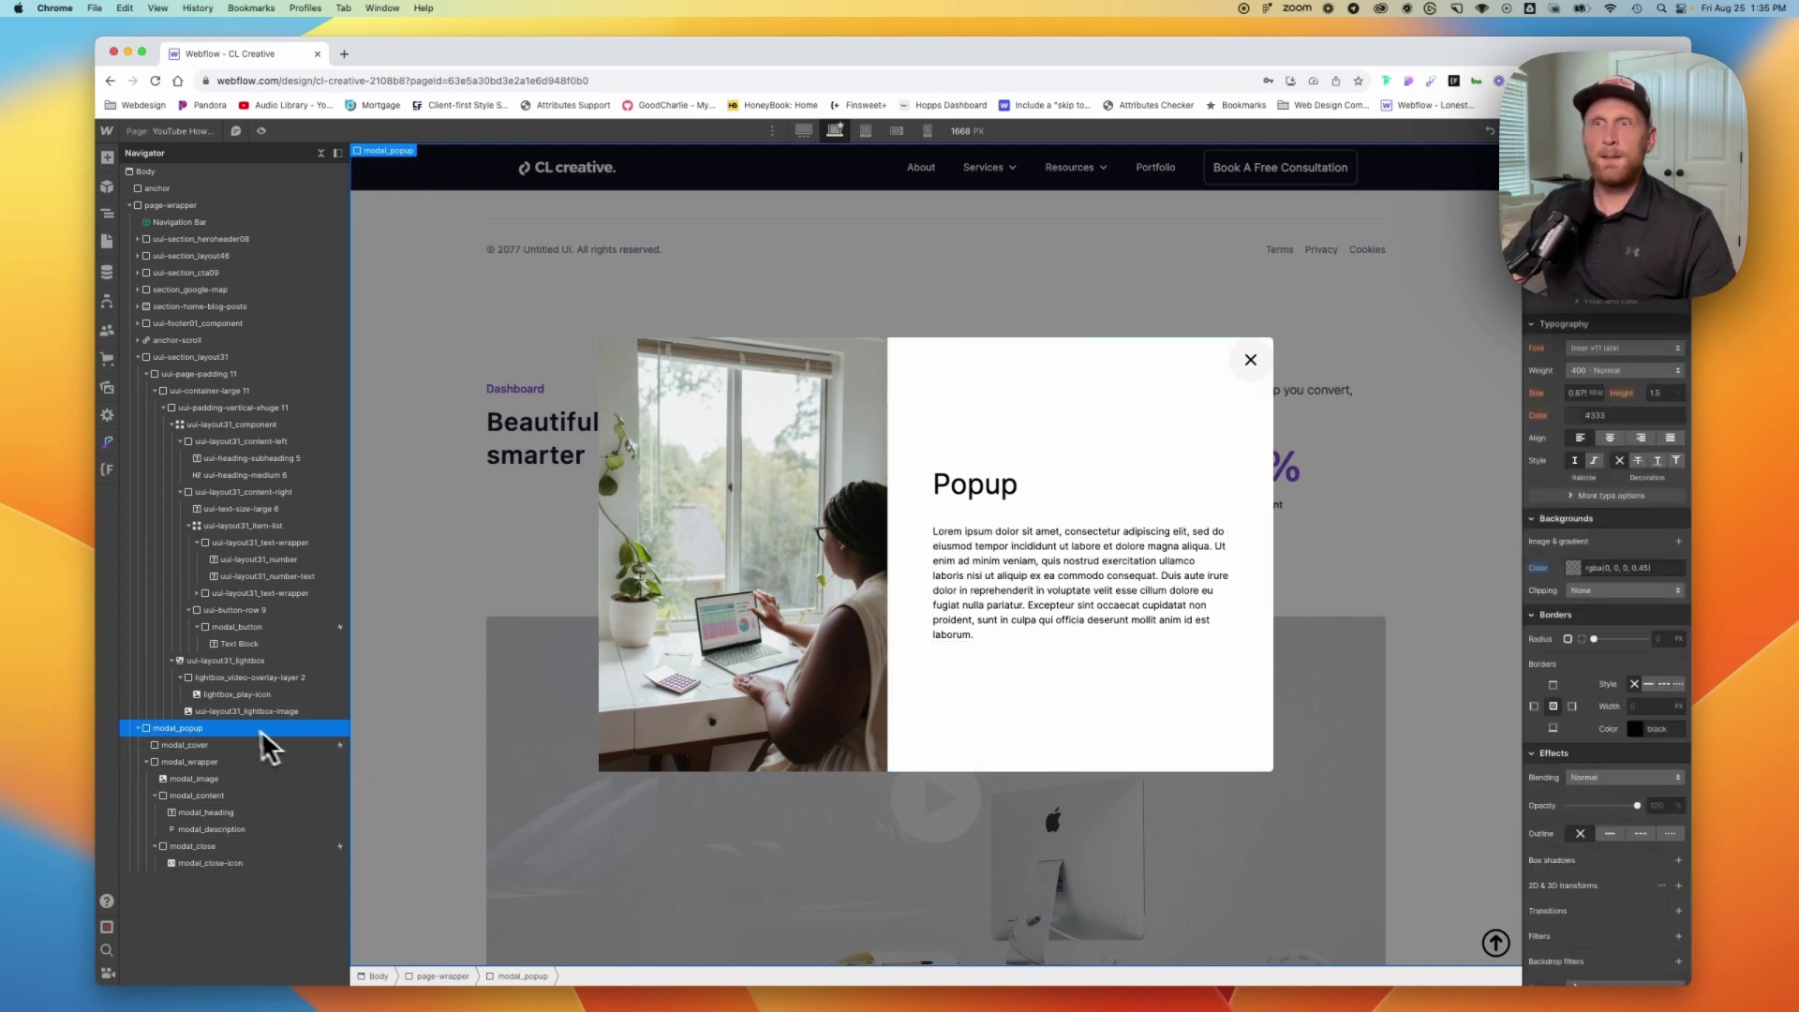
Step: Review the style settings of modal_cover and modal_wrapper, including layout, size, position, background and border radius
click(220, 744)
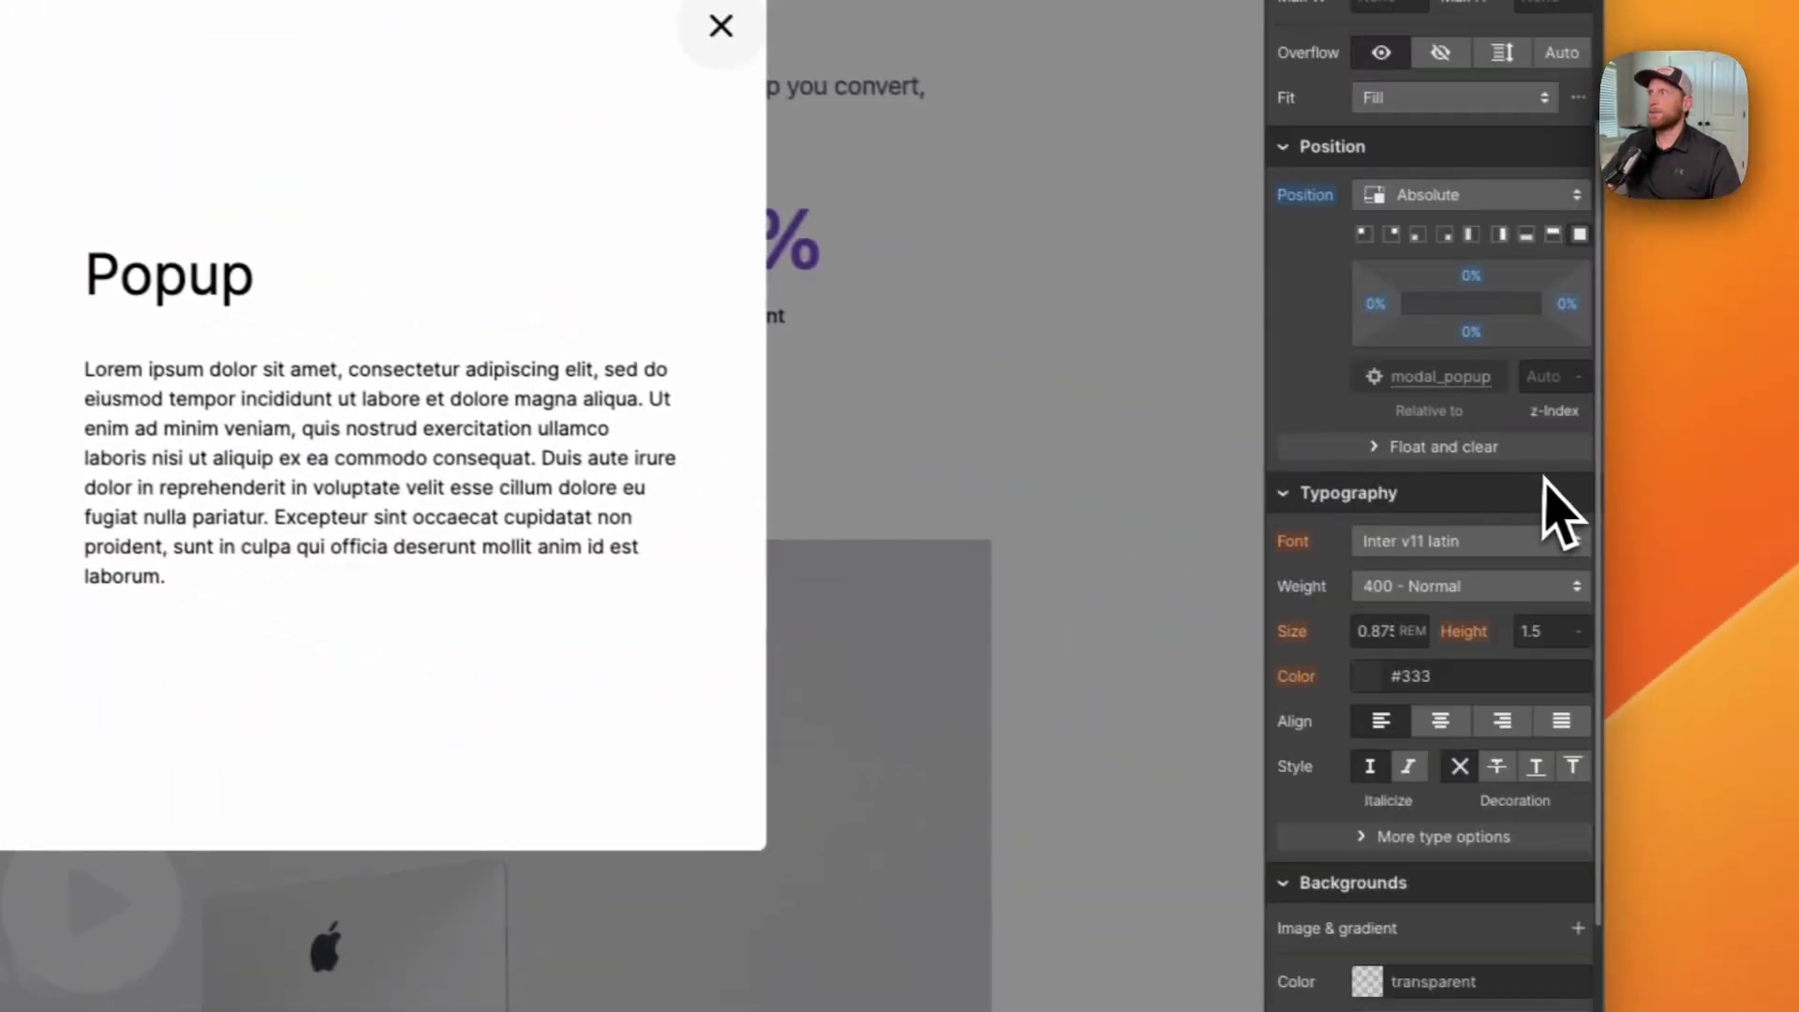
scroll(1438, 492, up, 4)
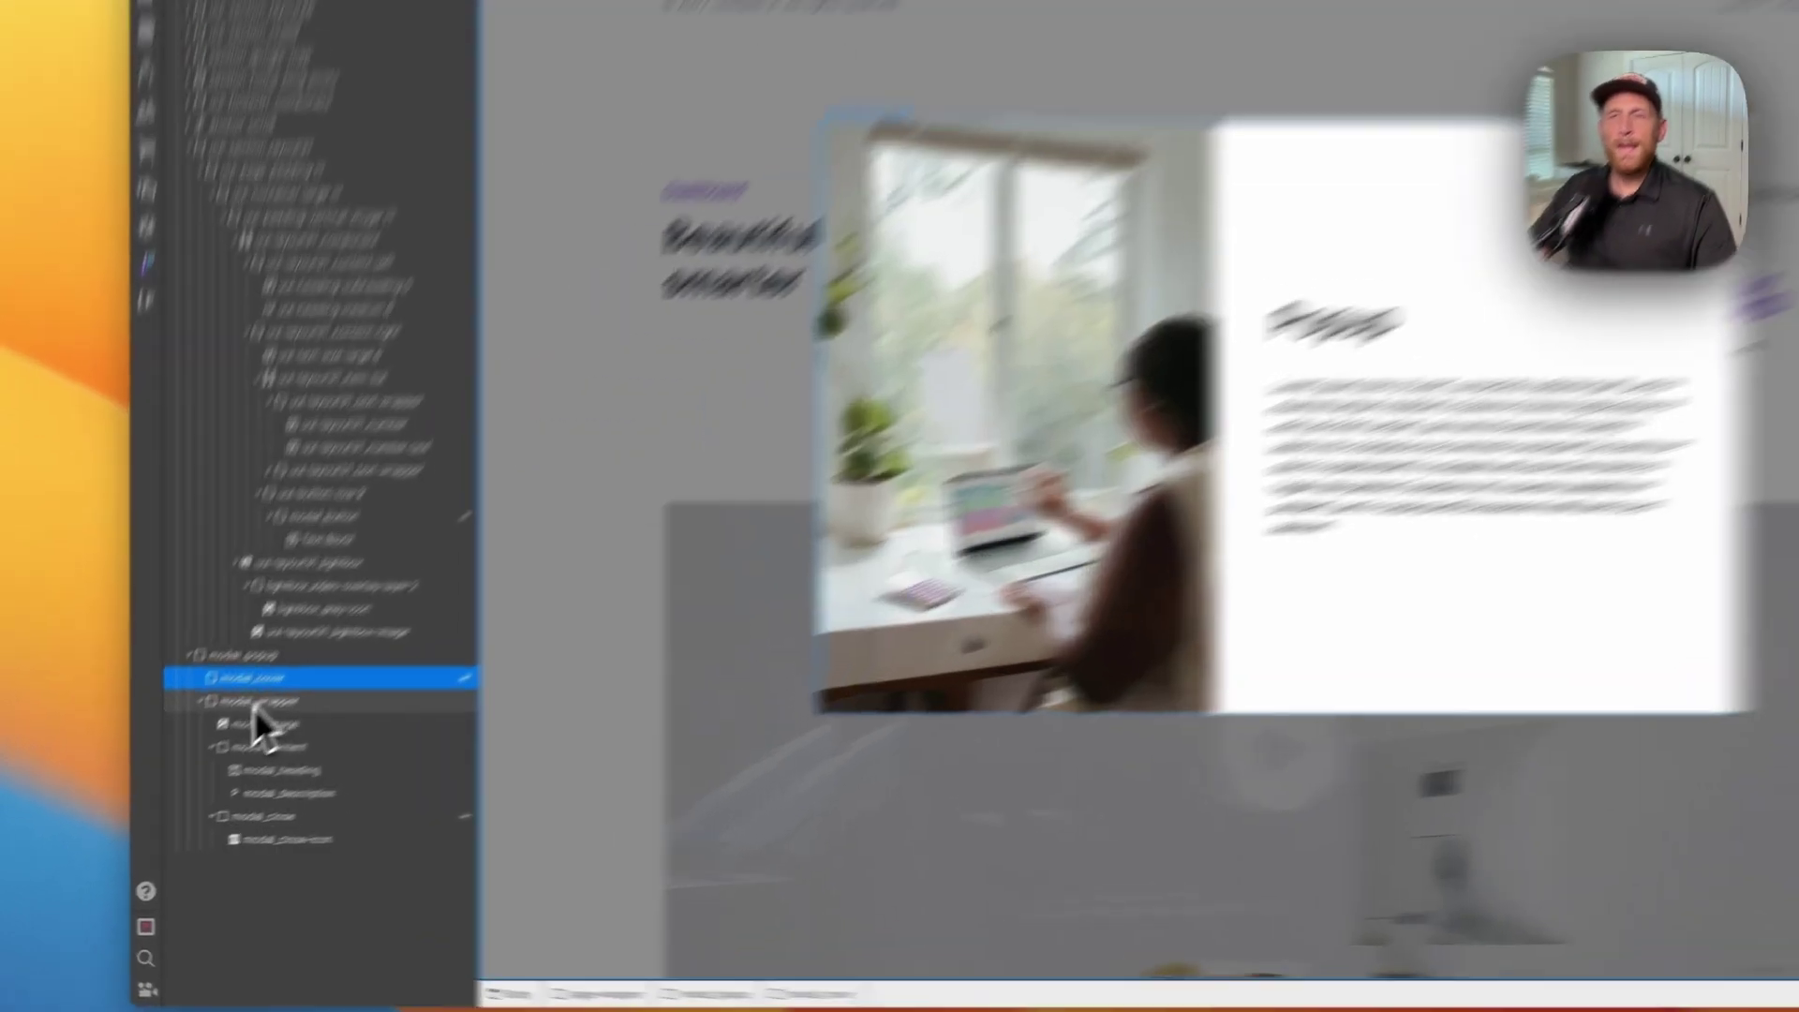
click(184, 761)
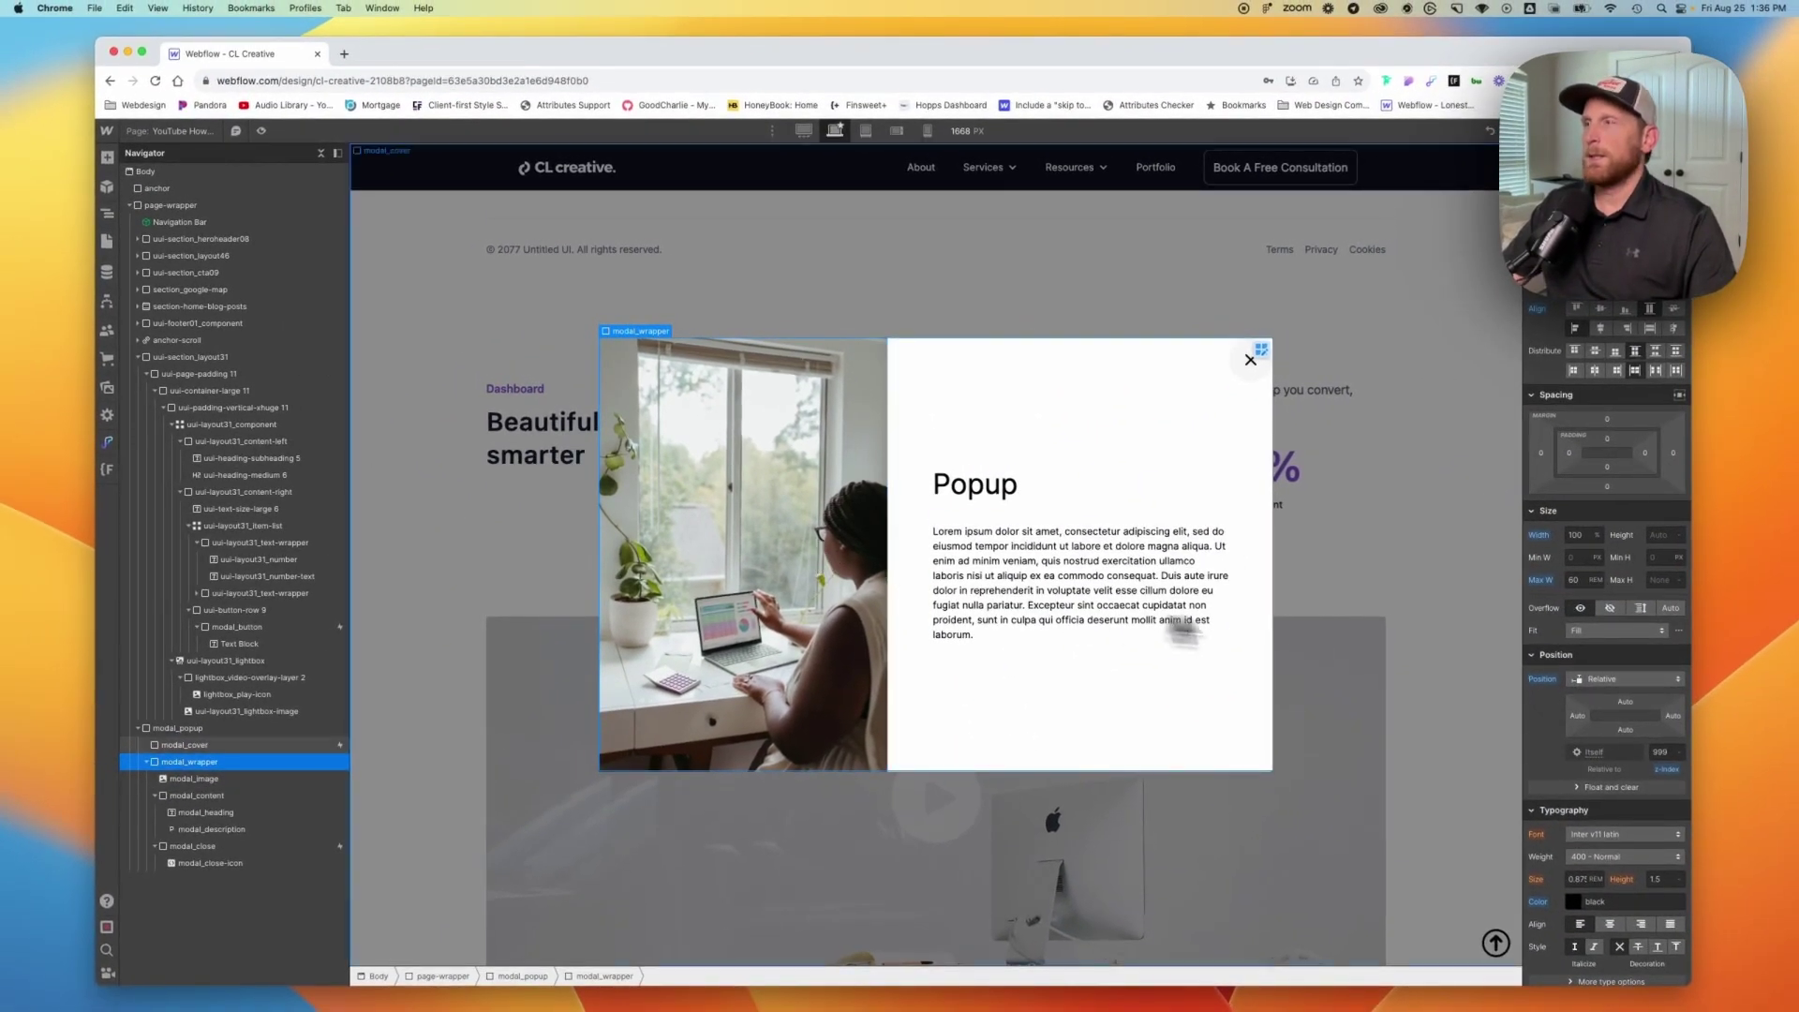
scroll(1548, 536, up, 3)
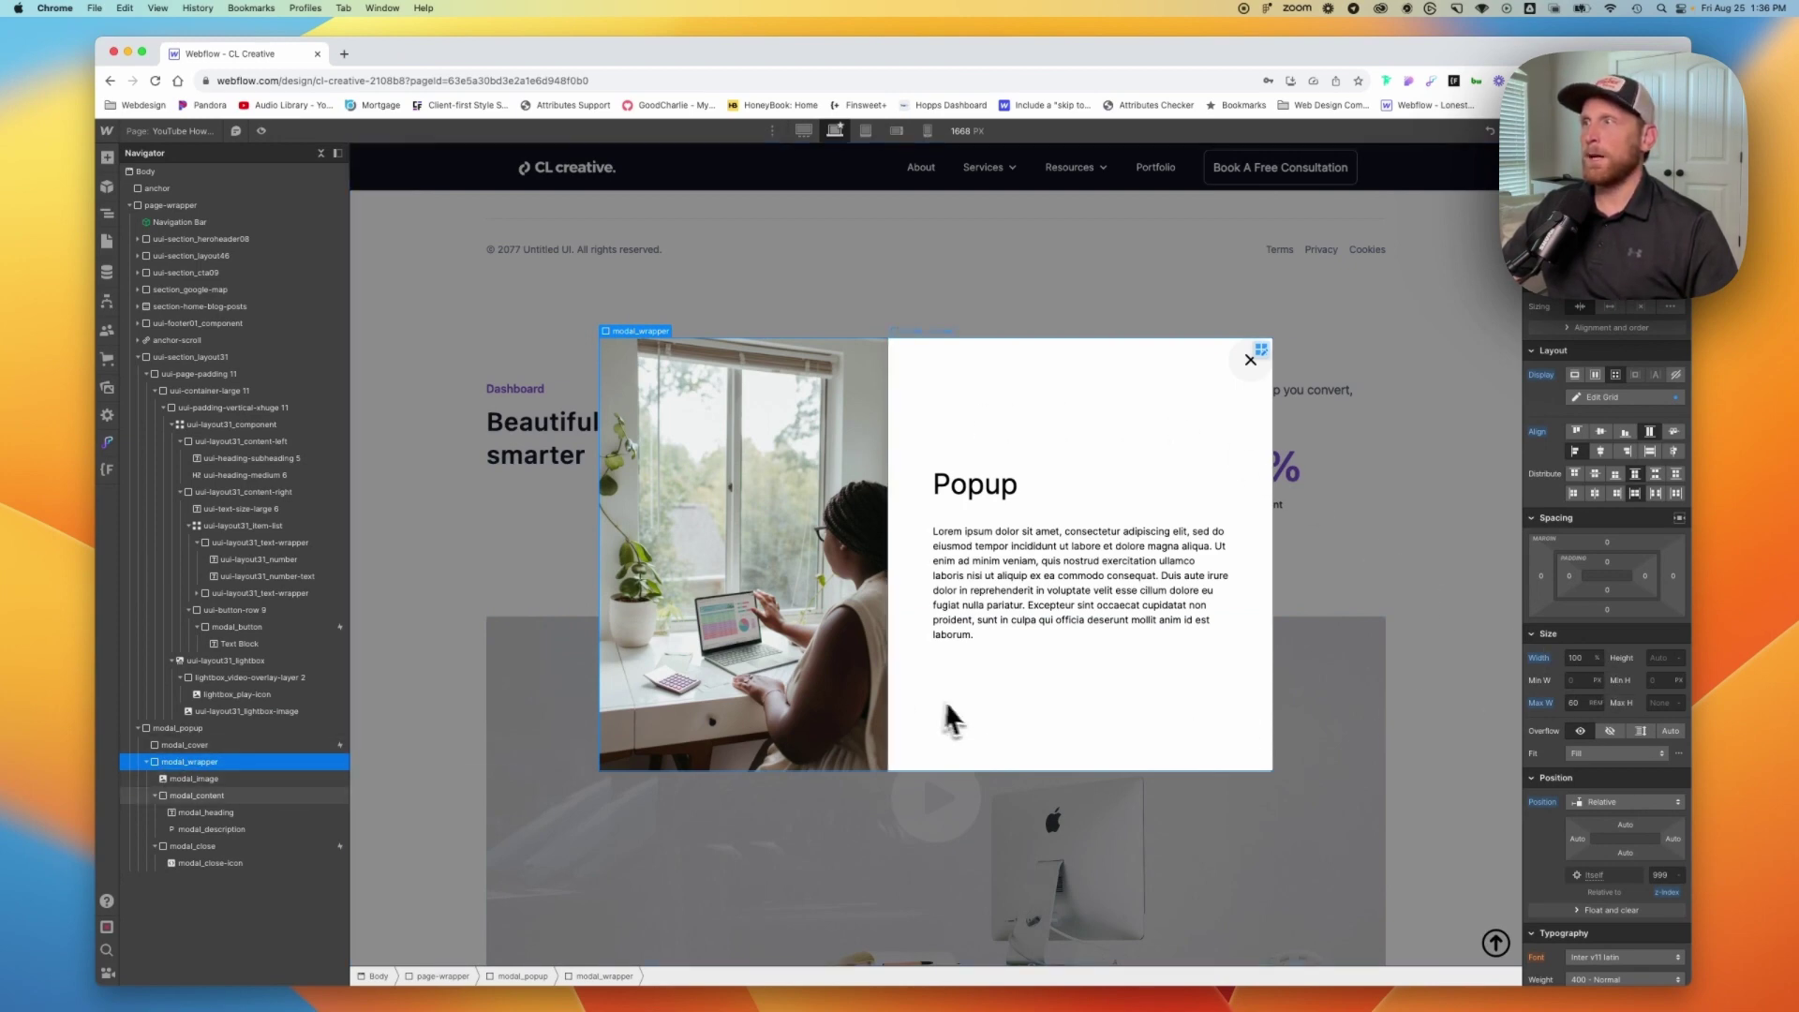
scroll(1577, 674, down, 2)
scroll(1576, 675, down, 3)
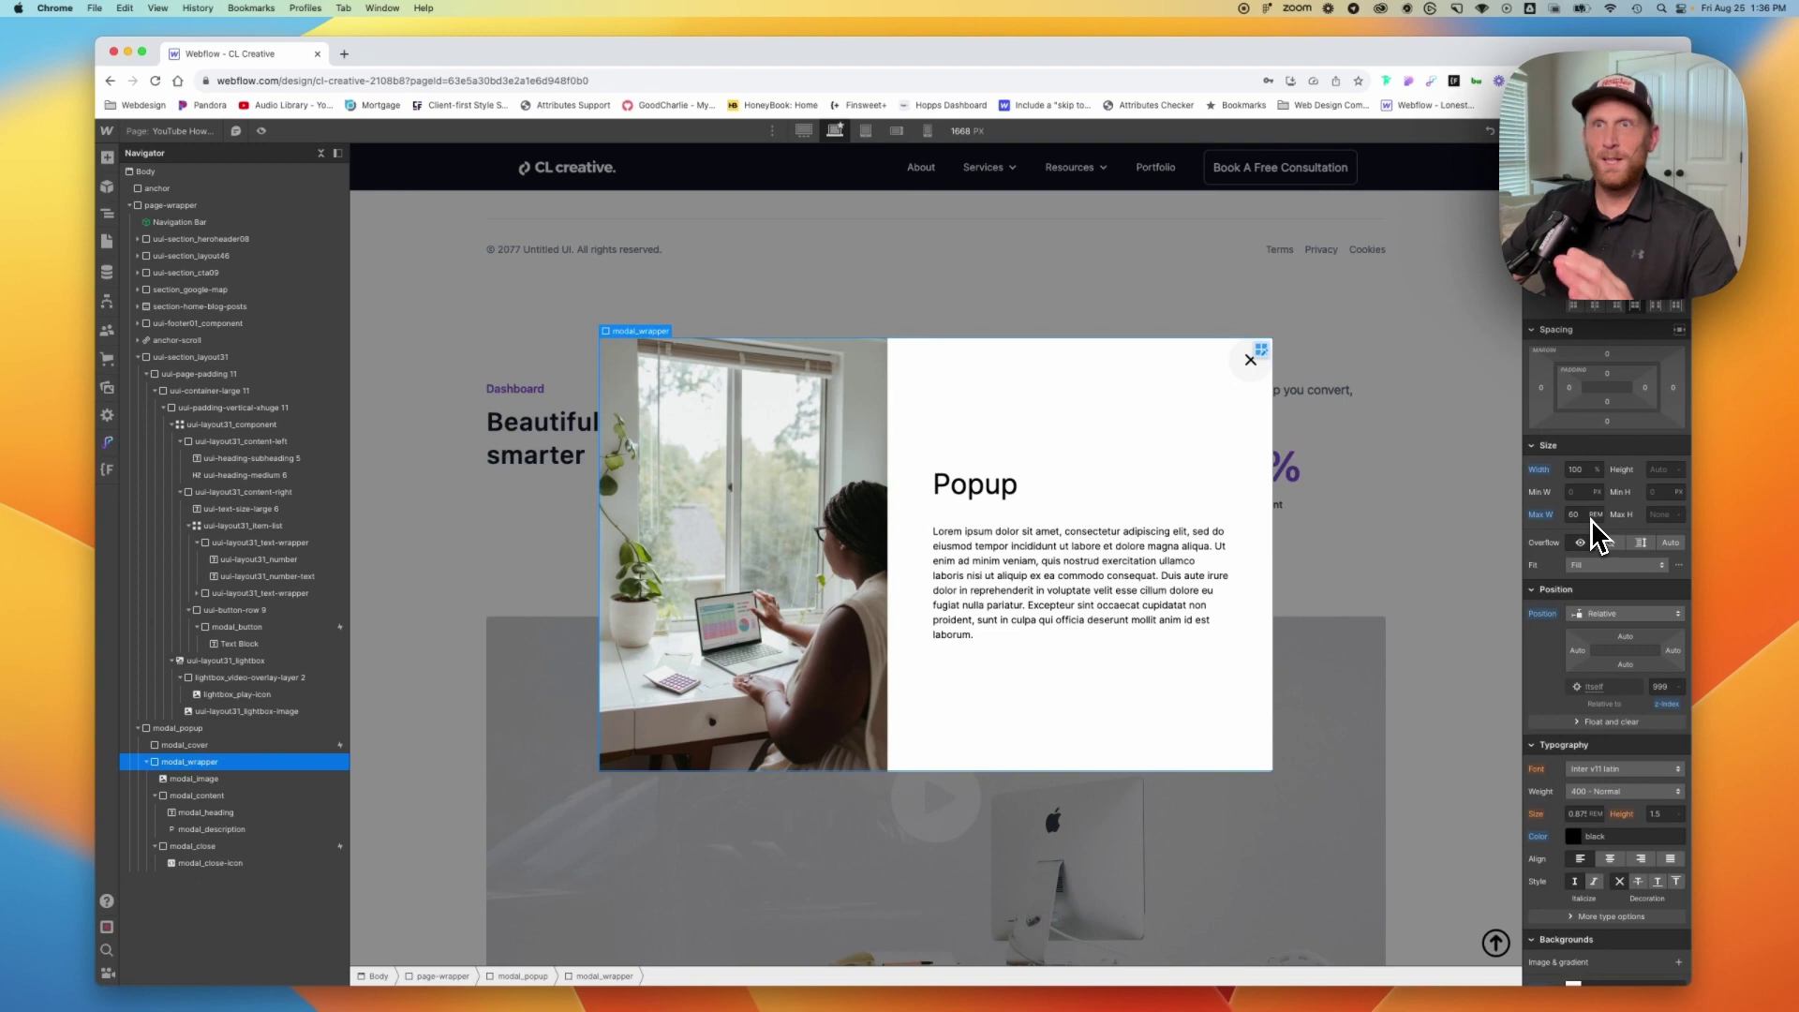
scroll(1684, 728, down, 3)
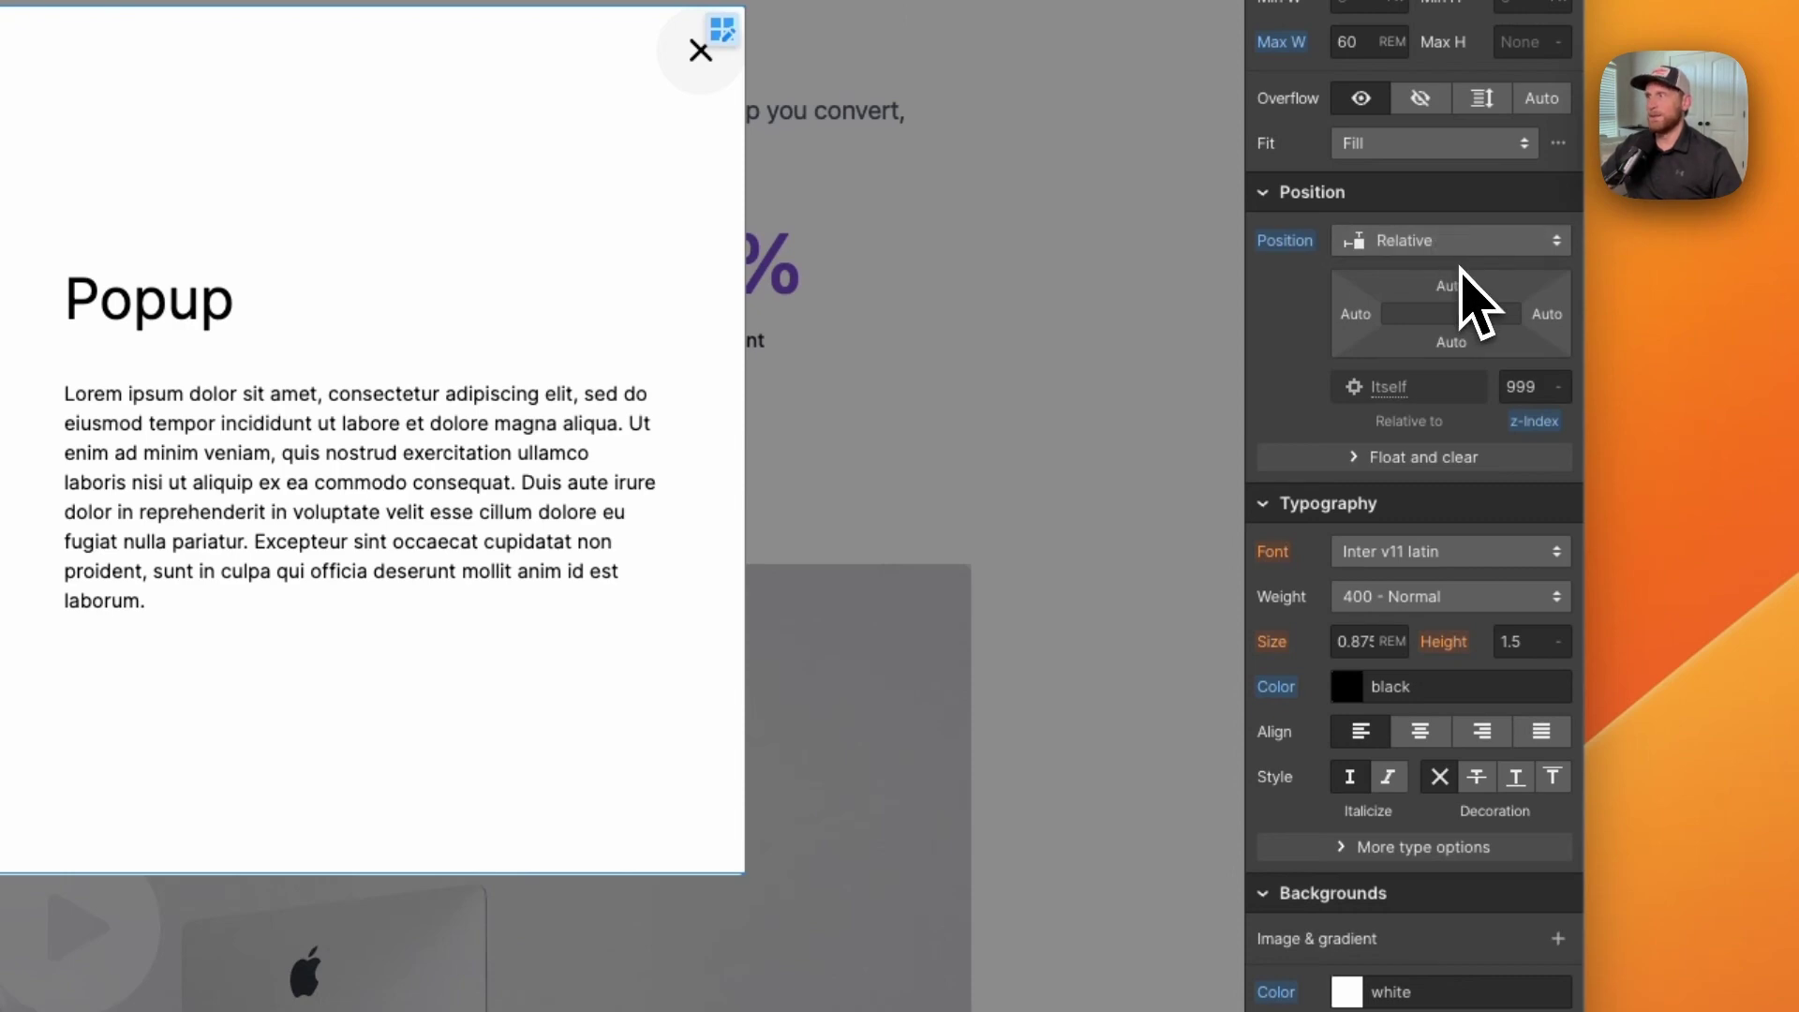
scroll(1476, 302, down, 10)
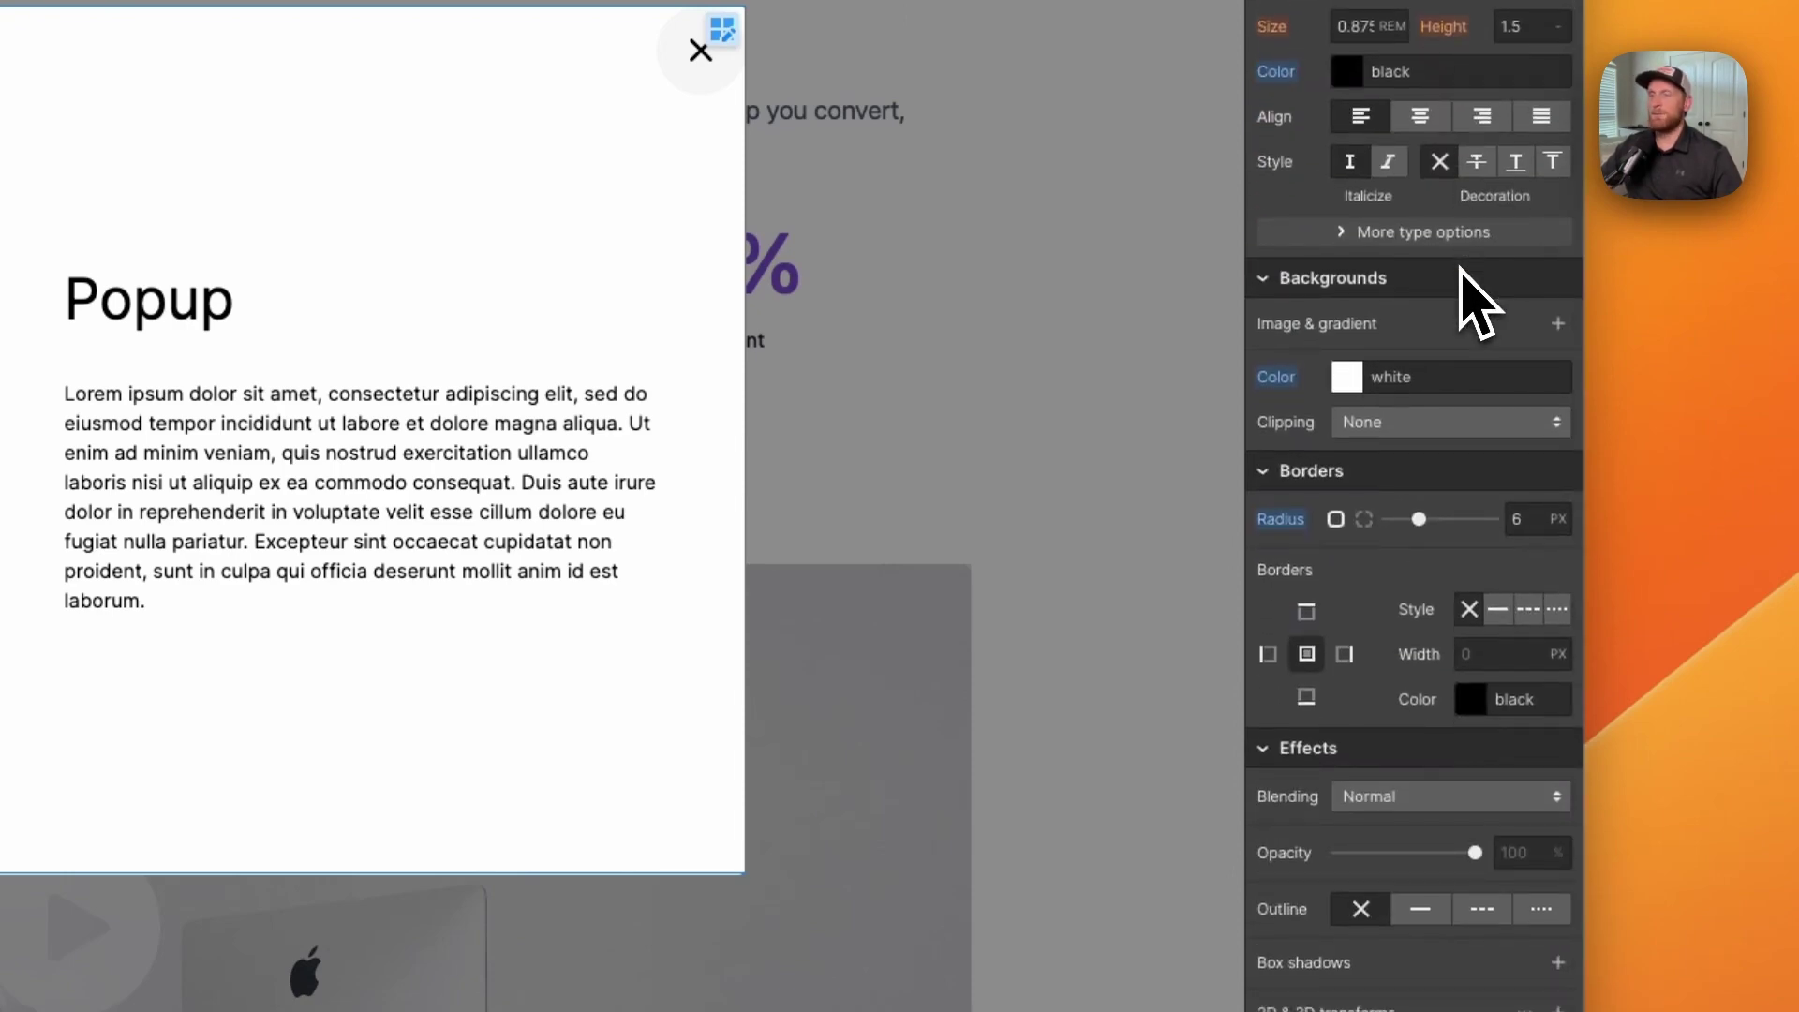
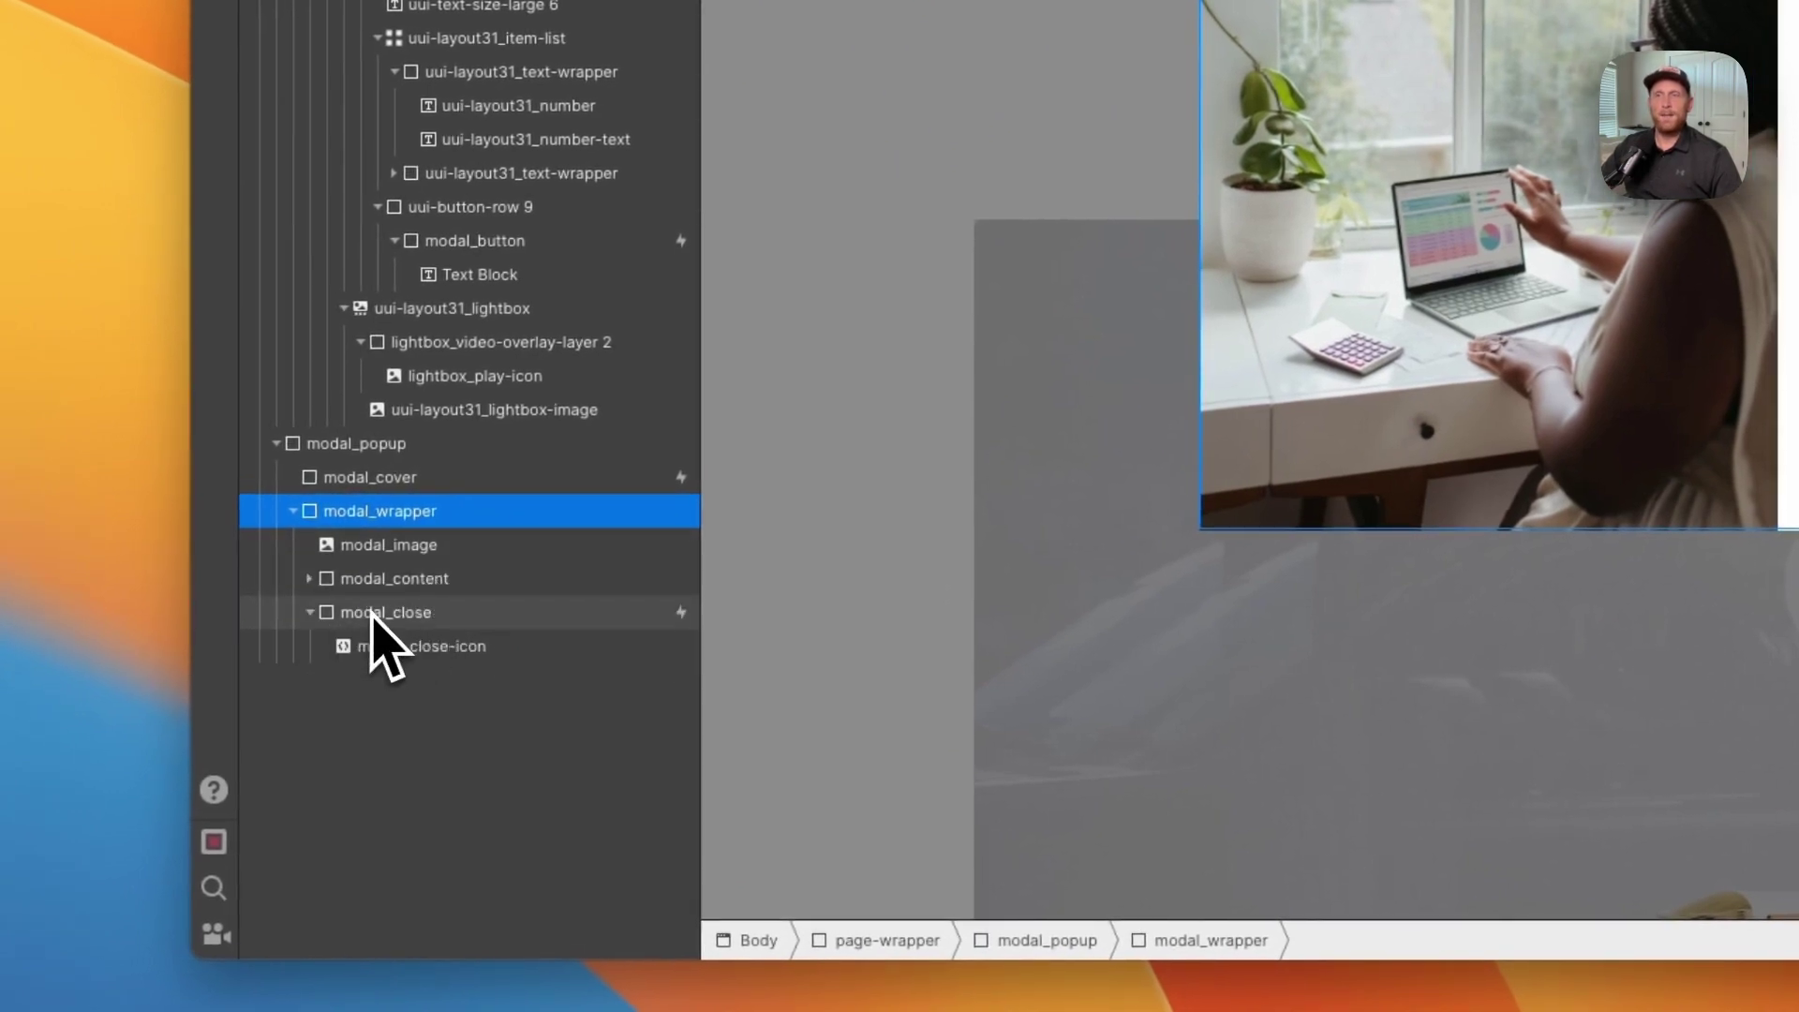
Step: Review modal_close's position, background, border radius and available cursor options
click(378, 614)
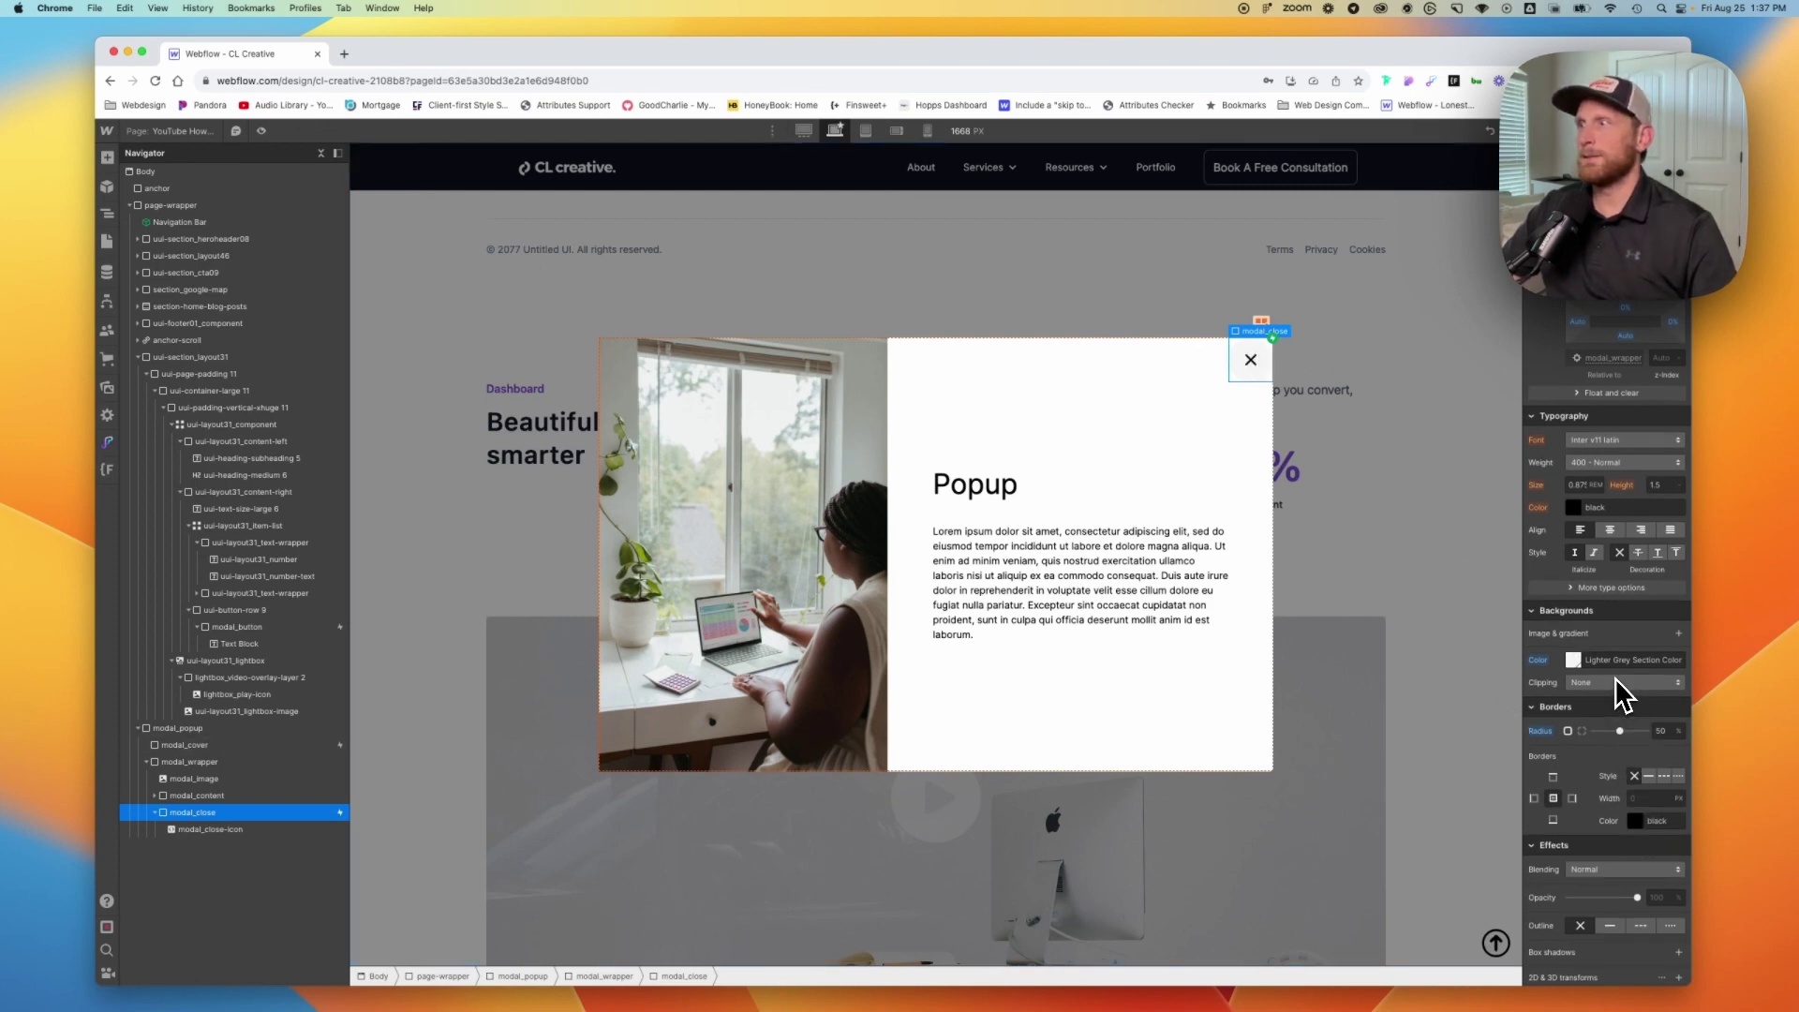
scroll(1583, 698, down, 3)
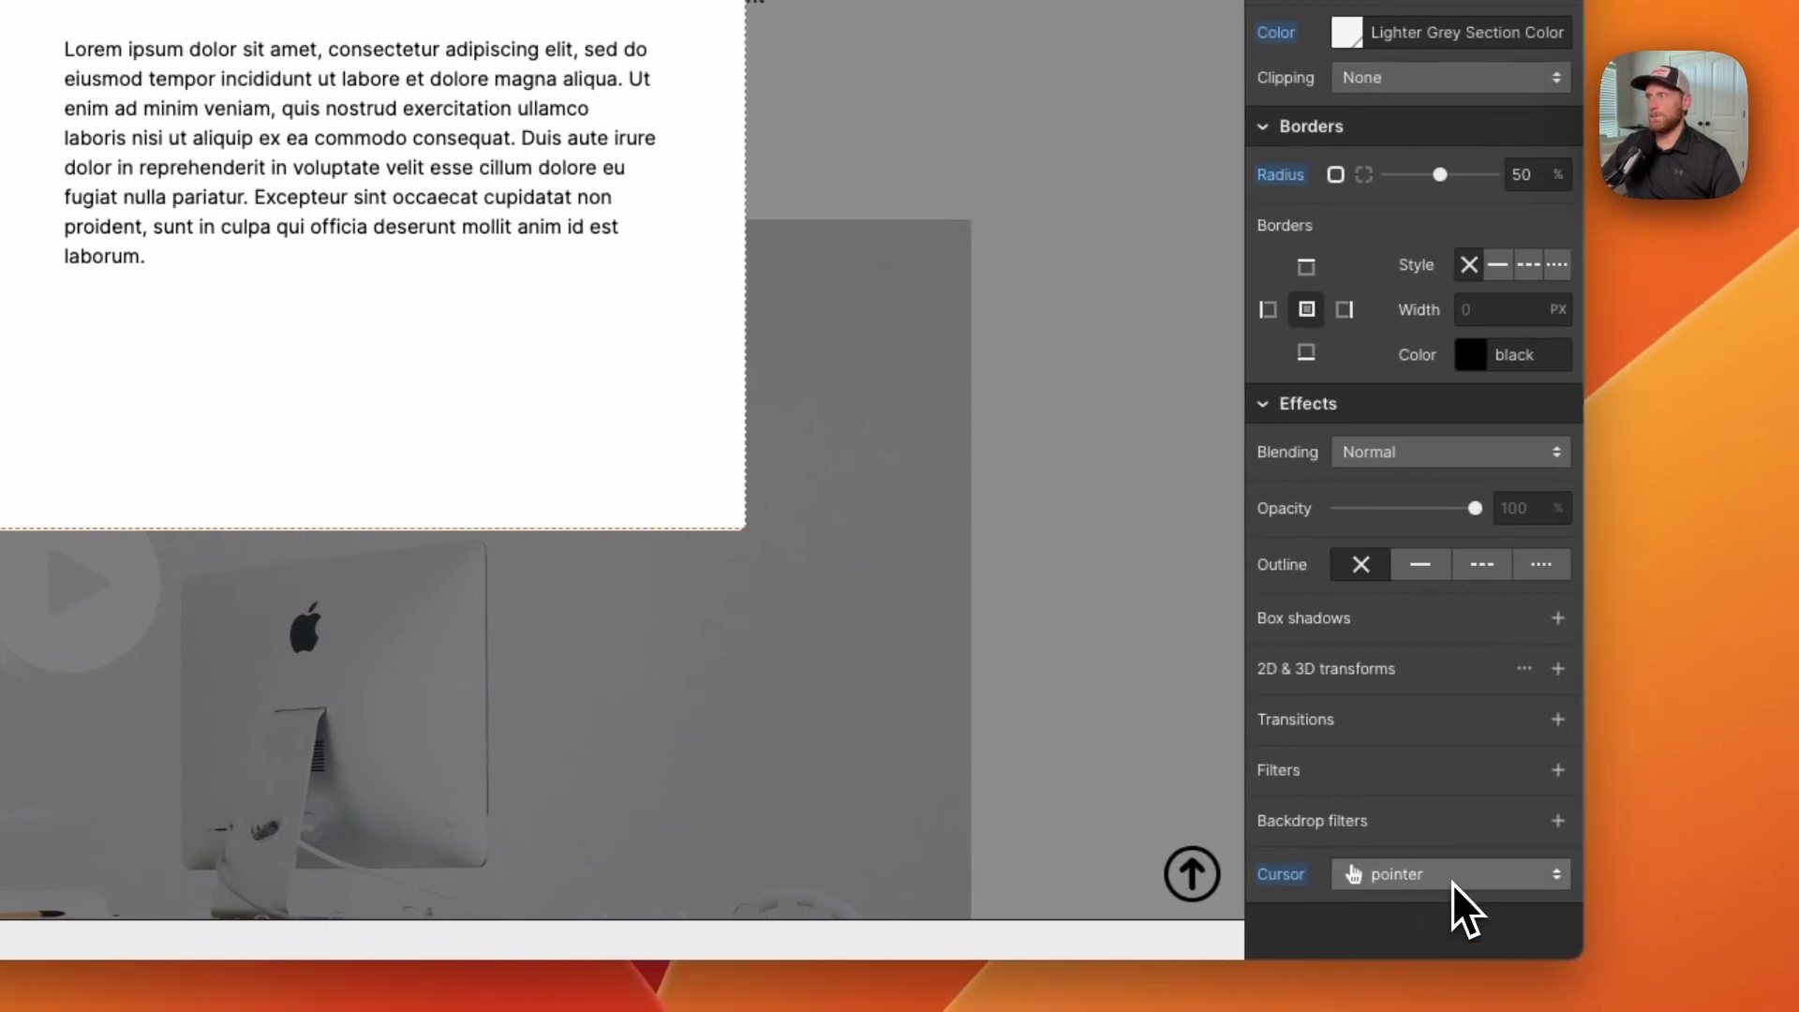
click(1452, 877)
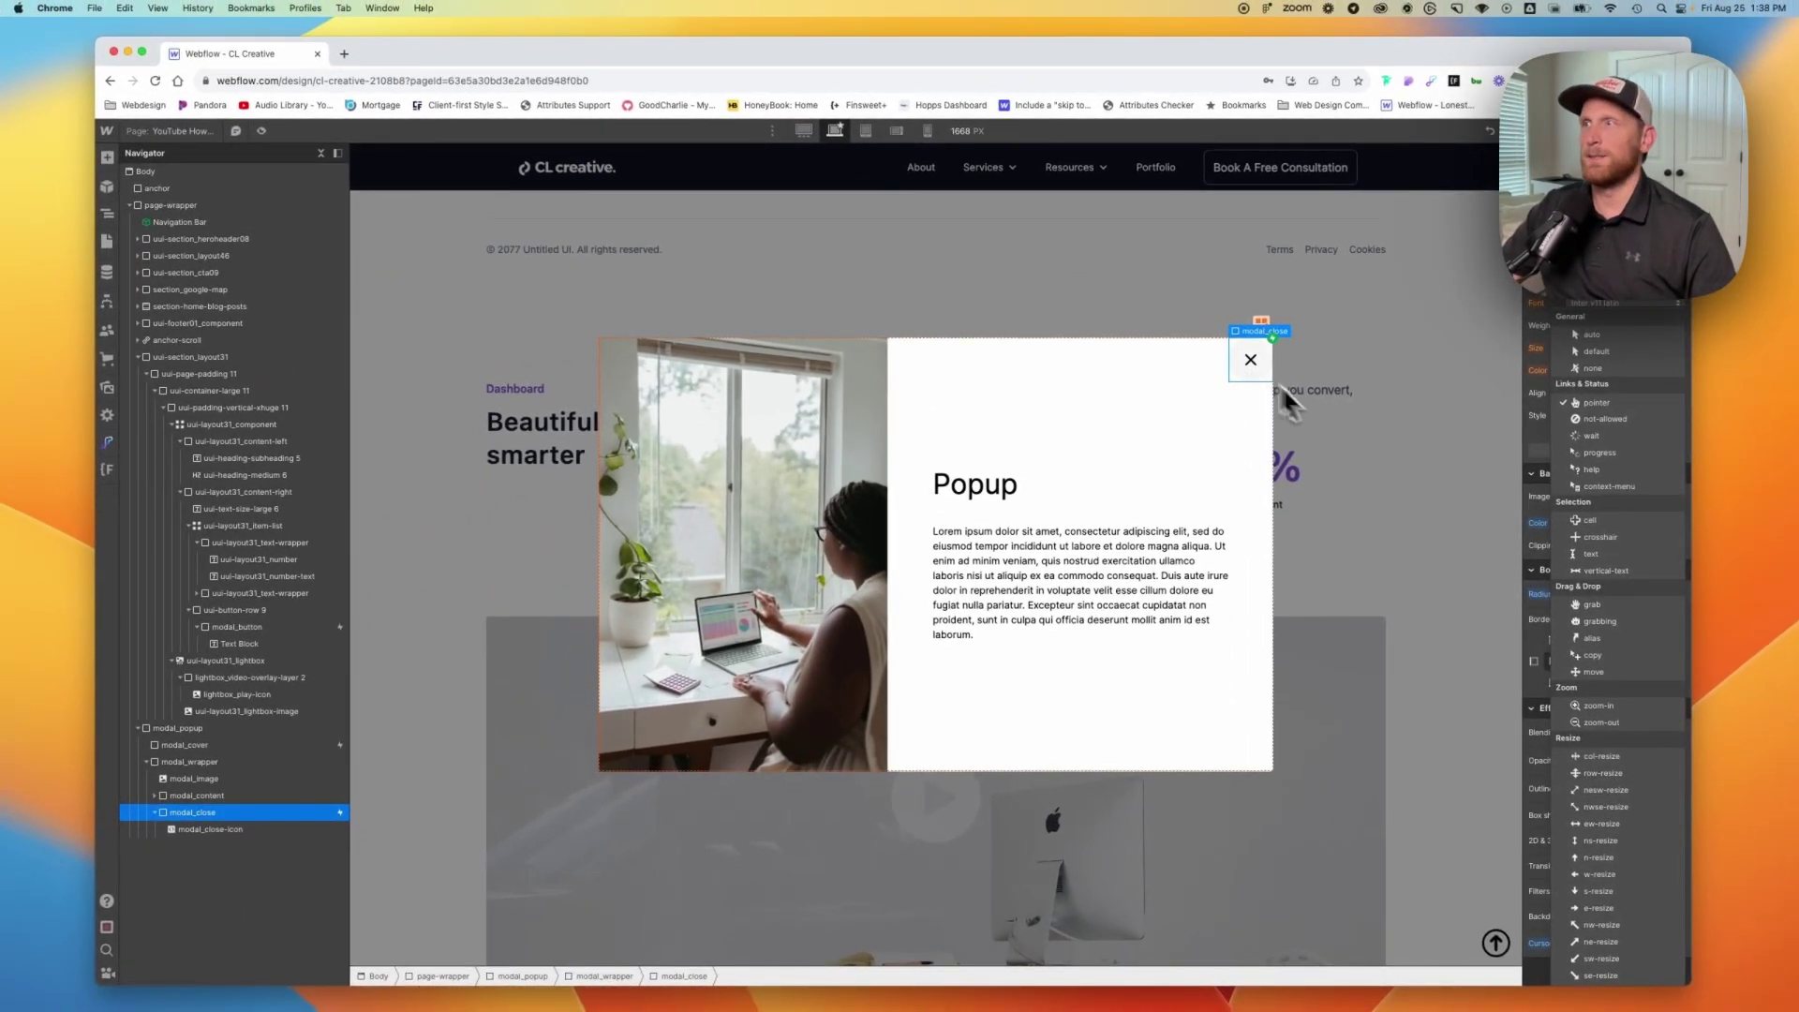
click(1312, 406)
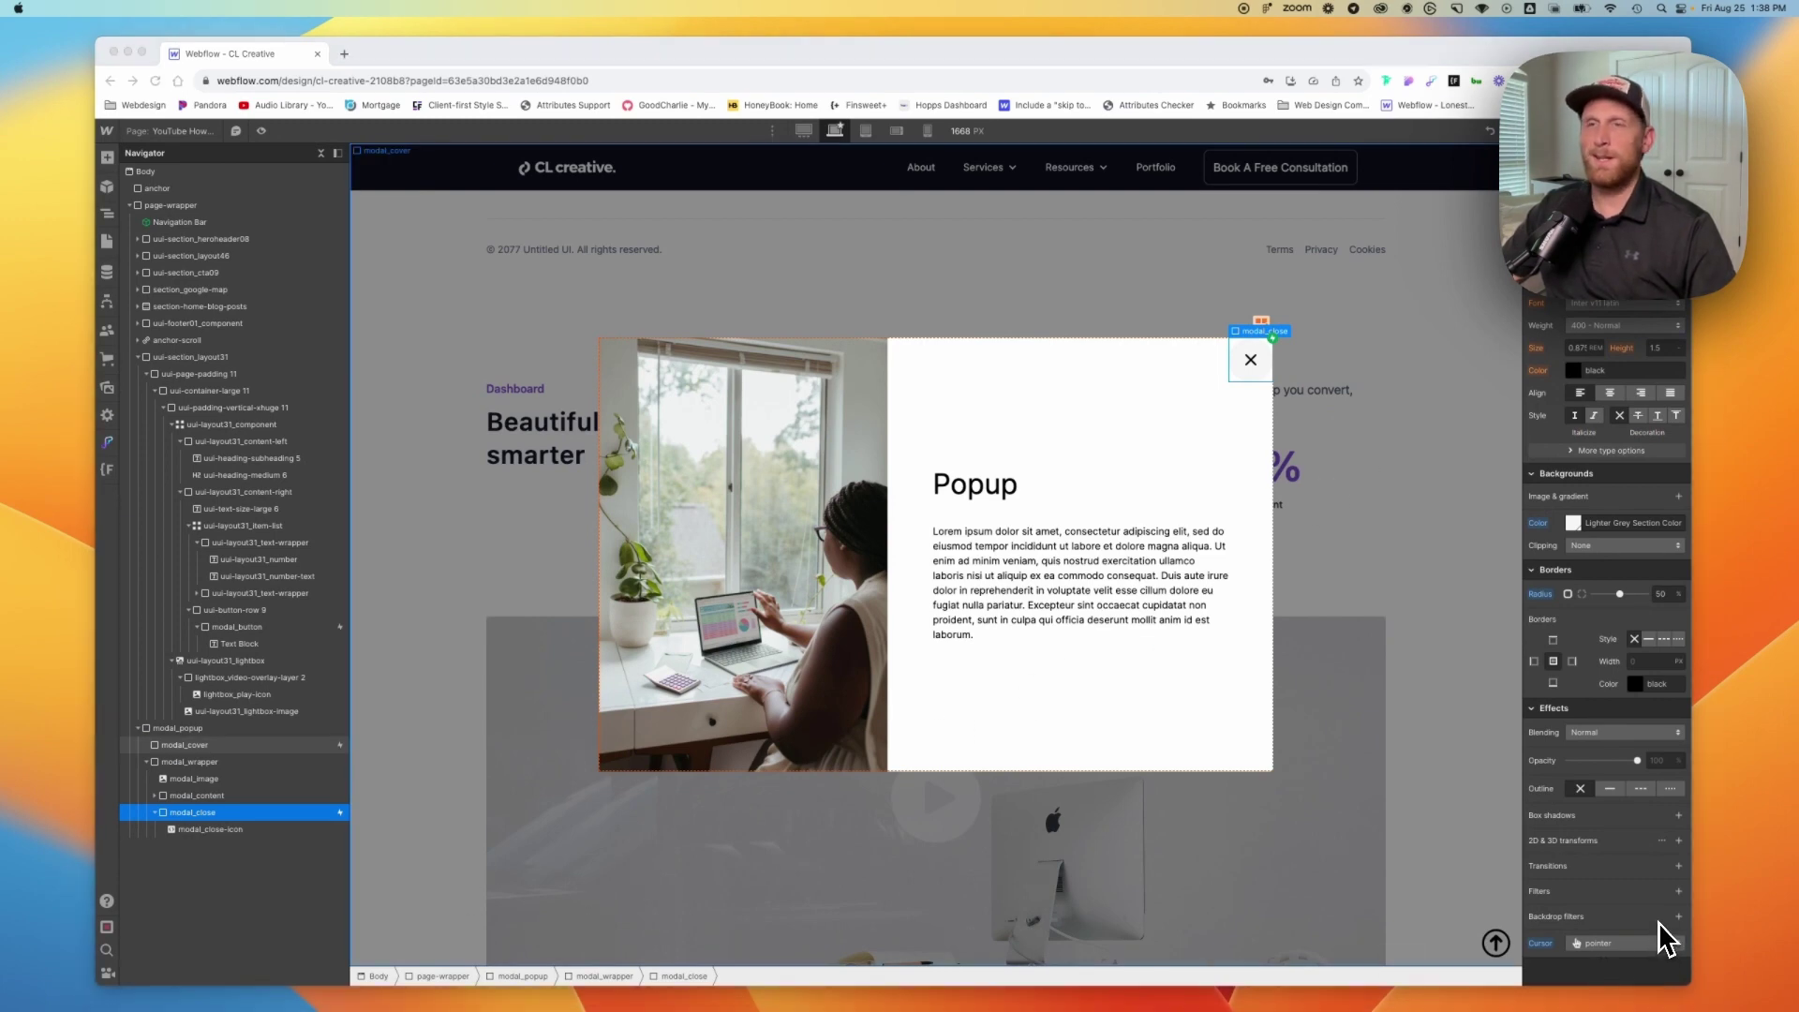
Step: Hide modal_popup by setting its display to None
click(193, 731)
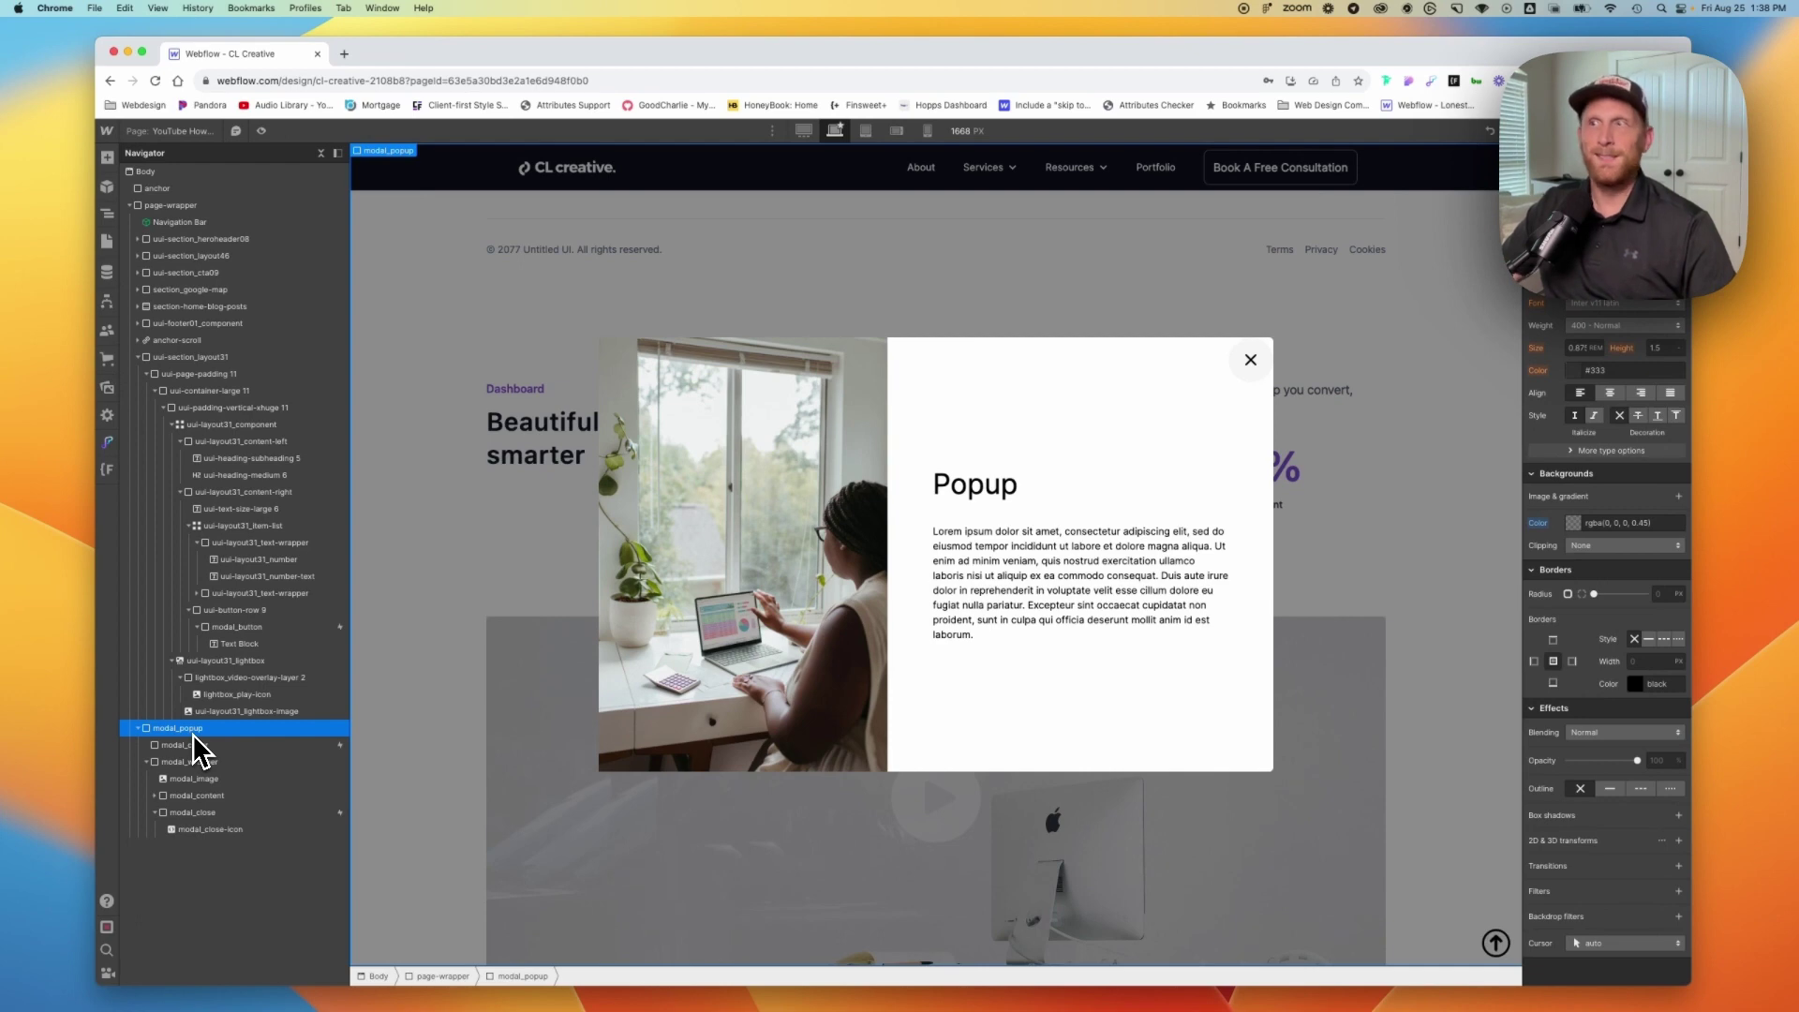
scroll(1667, 413, up, 10)
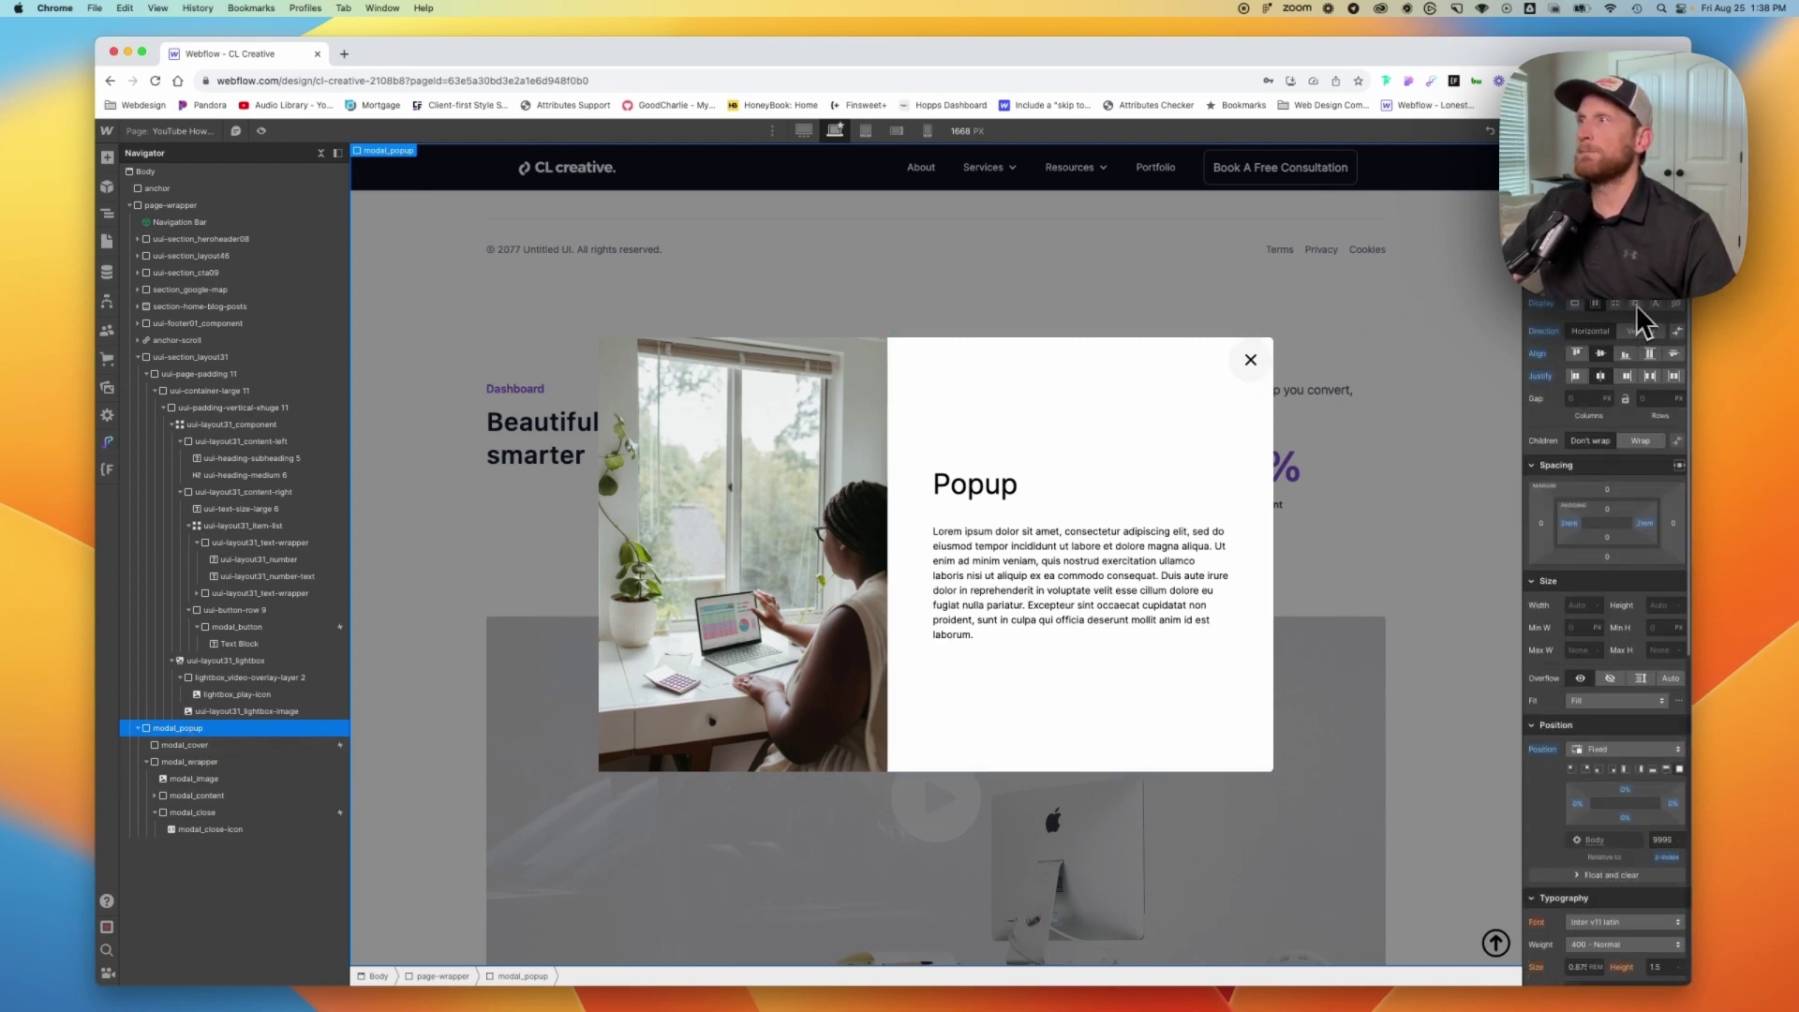
click(1676, 305)
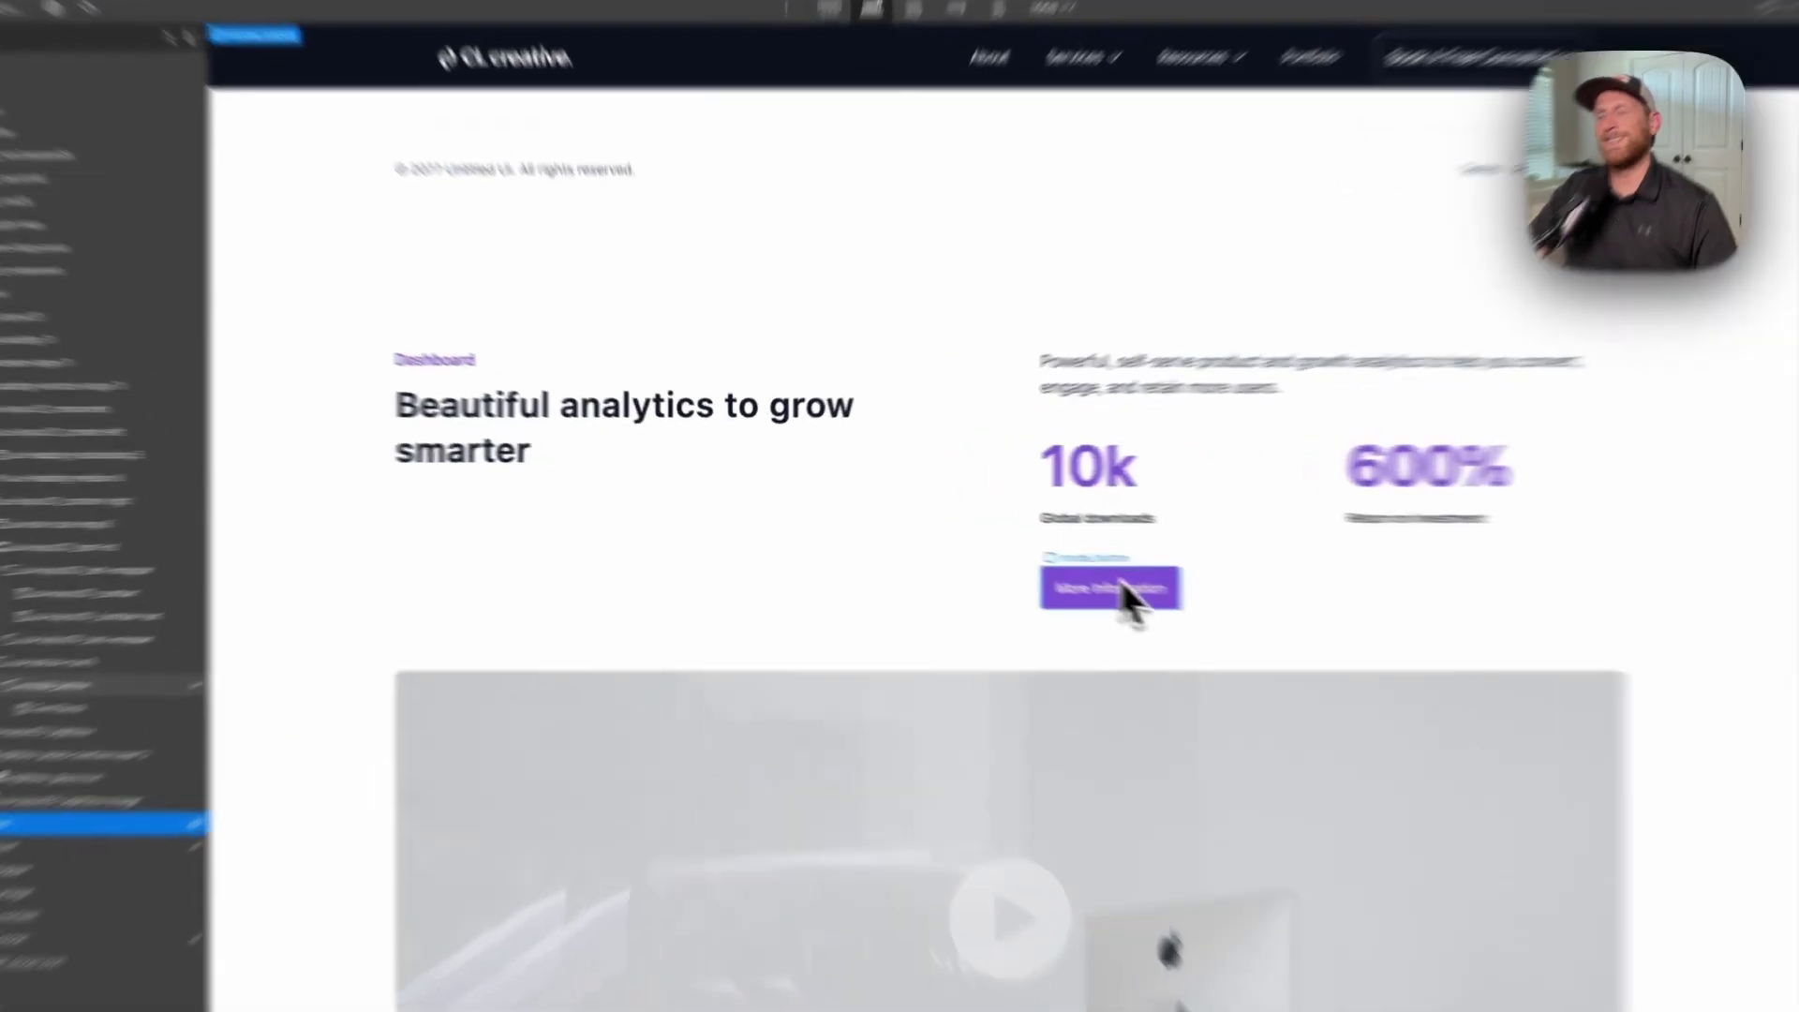
Step: Delete all actions from the Modal 1 - Popup open animation used by modal_button's mouse click trigger, and save the emptied animation
click(1015, 555)
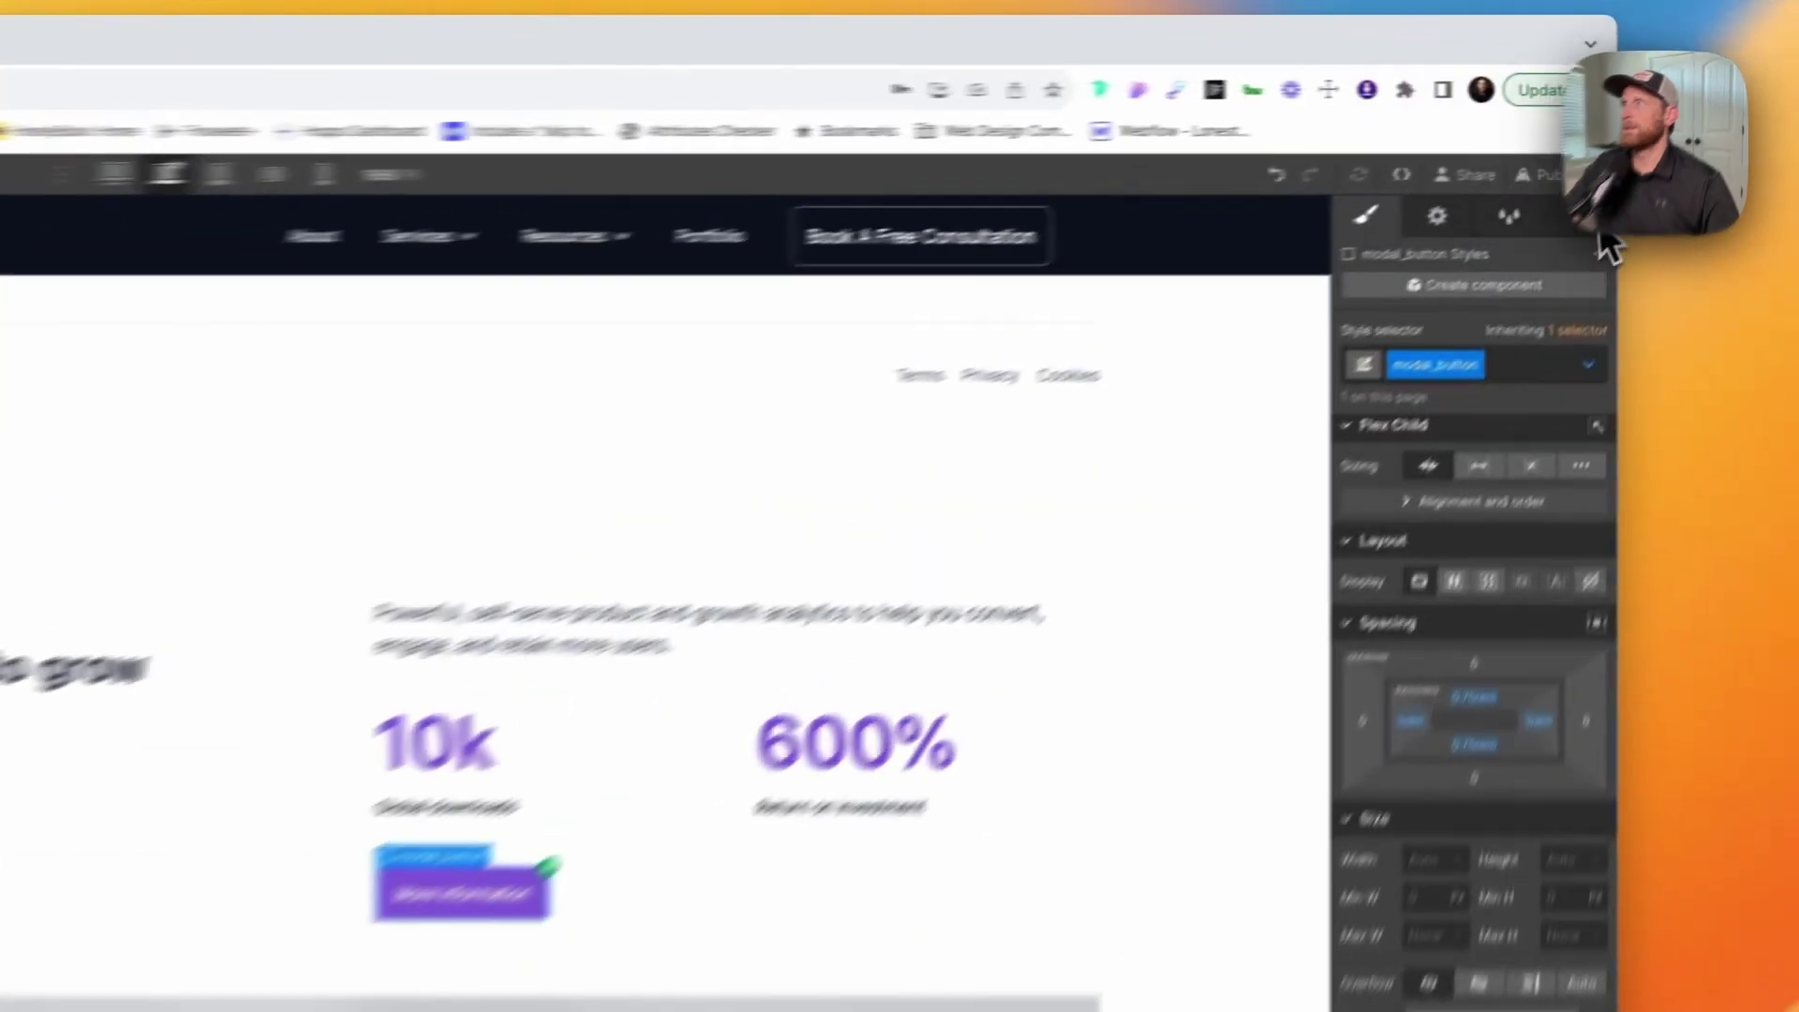
click(1675, 155)
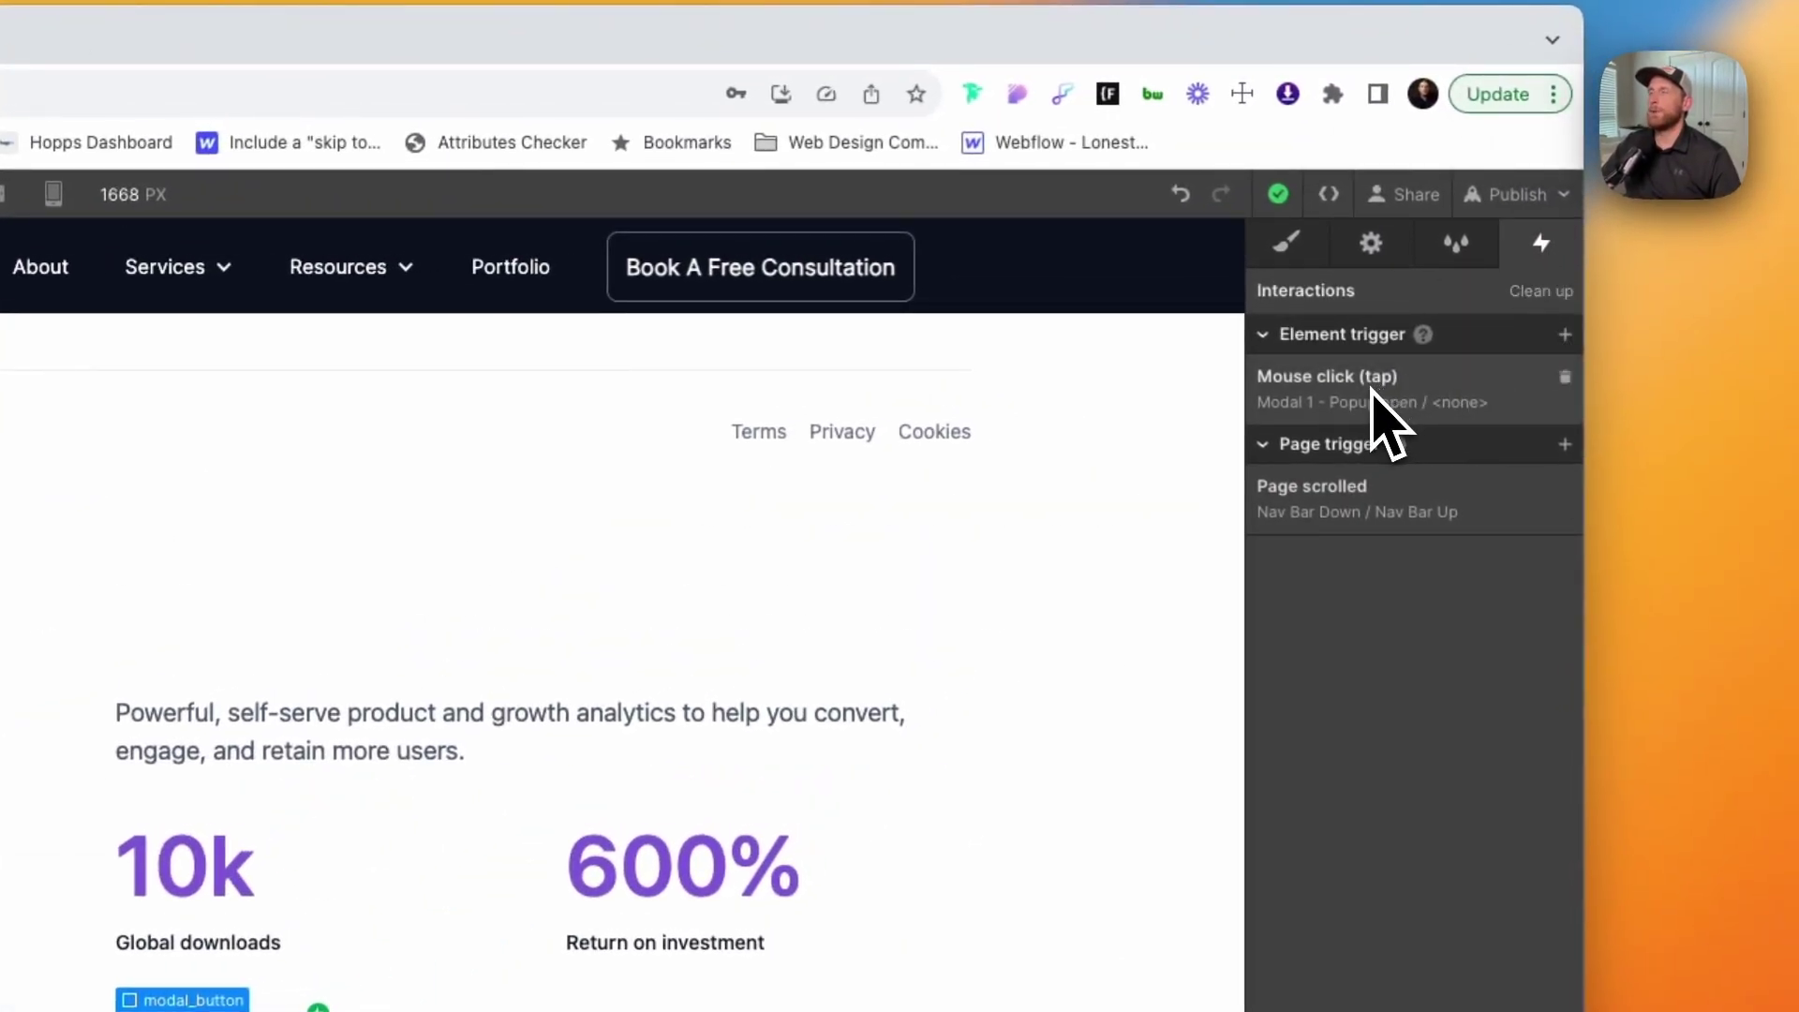
click(1382, 417)
scroll(1406, 984, down, 5)
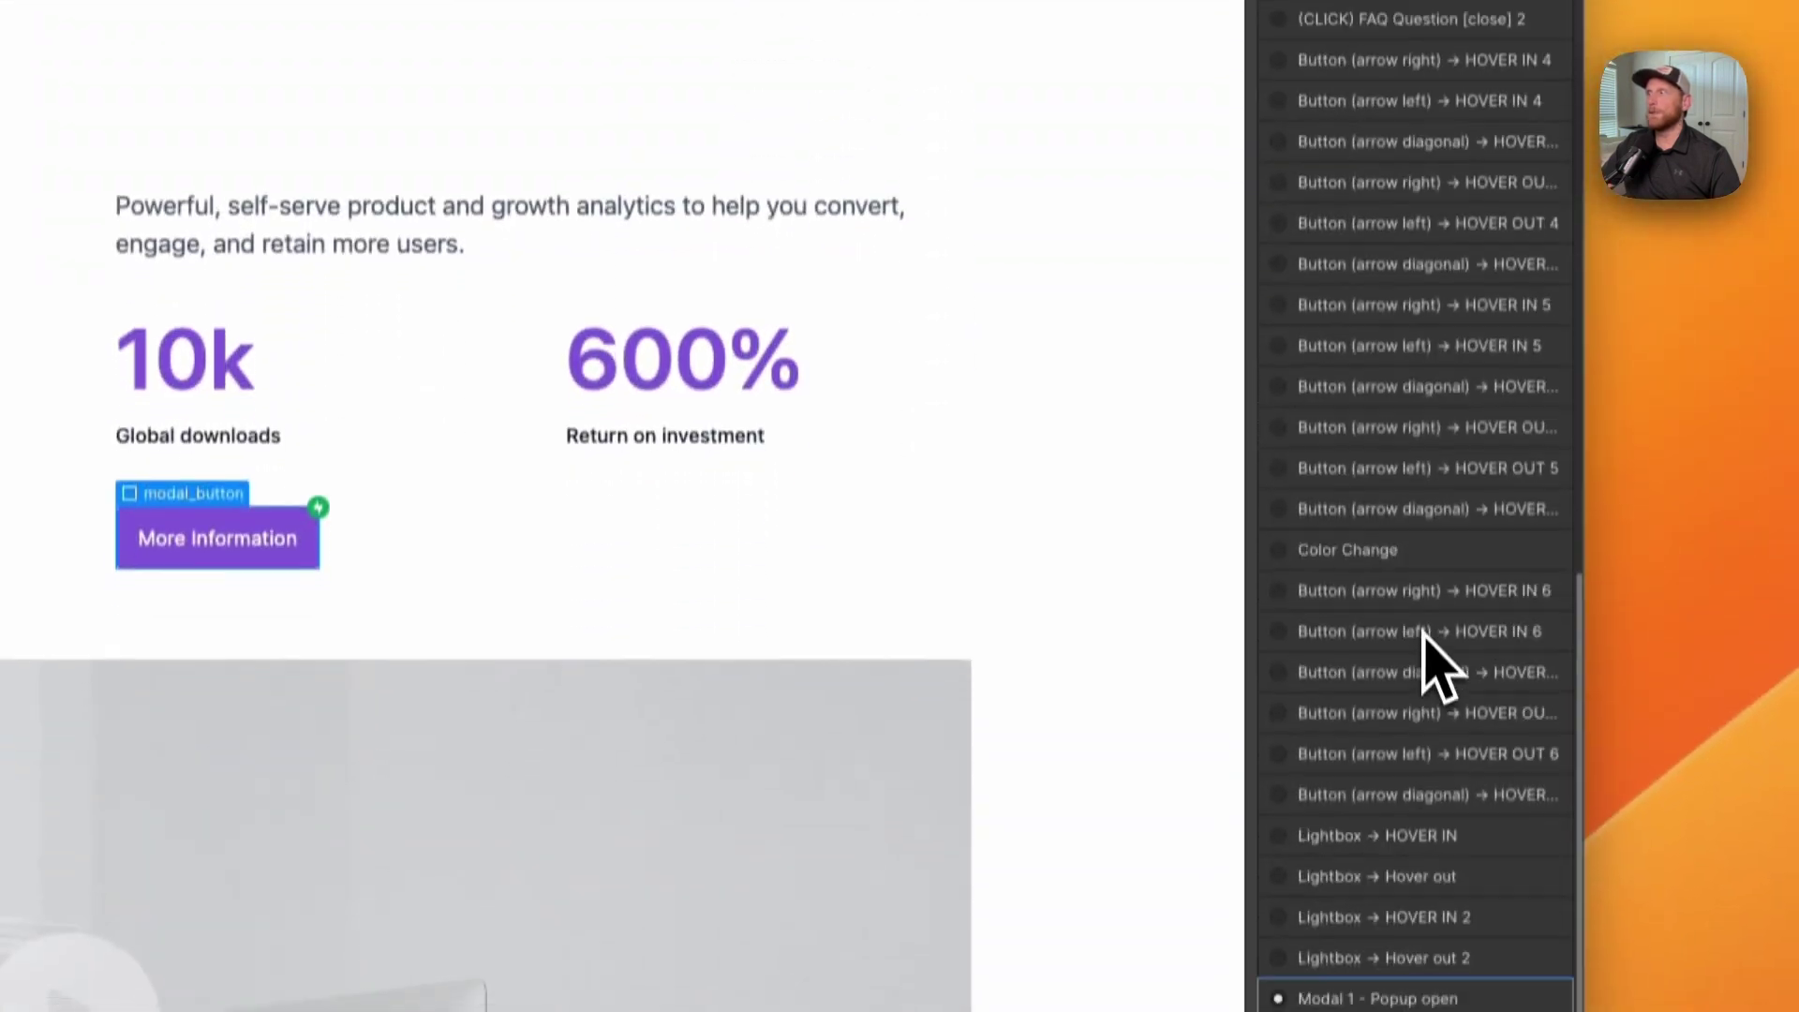
scroll(1429, 637, down, 2)
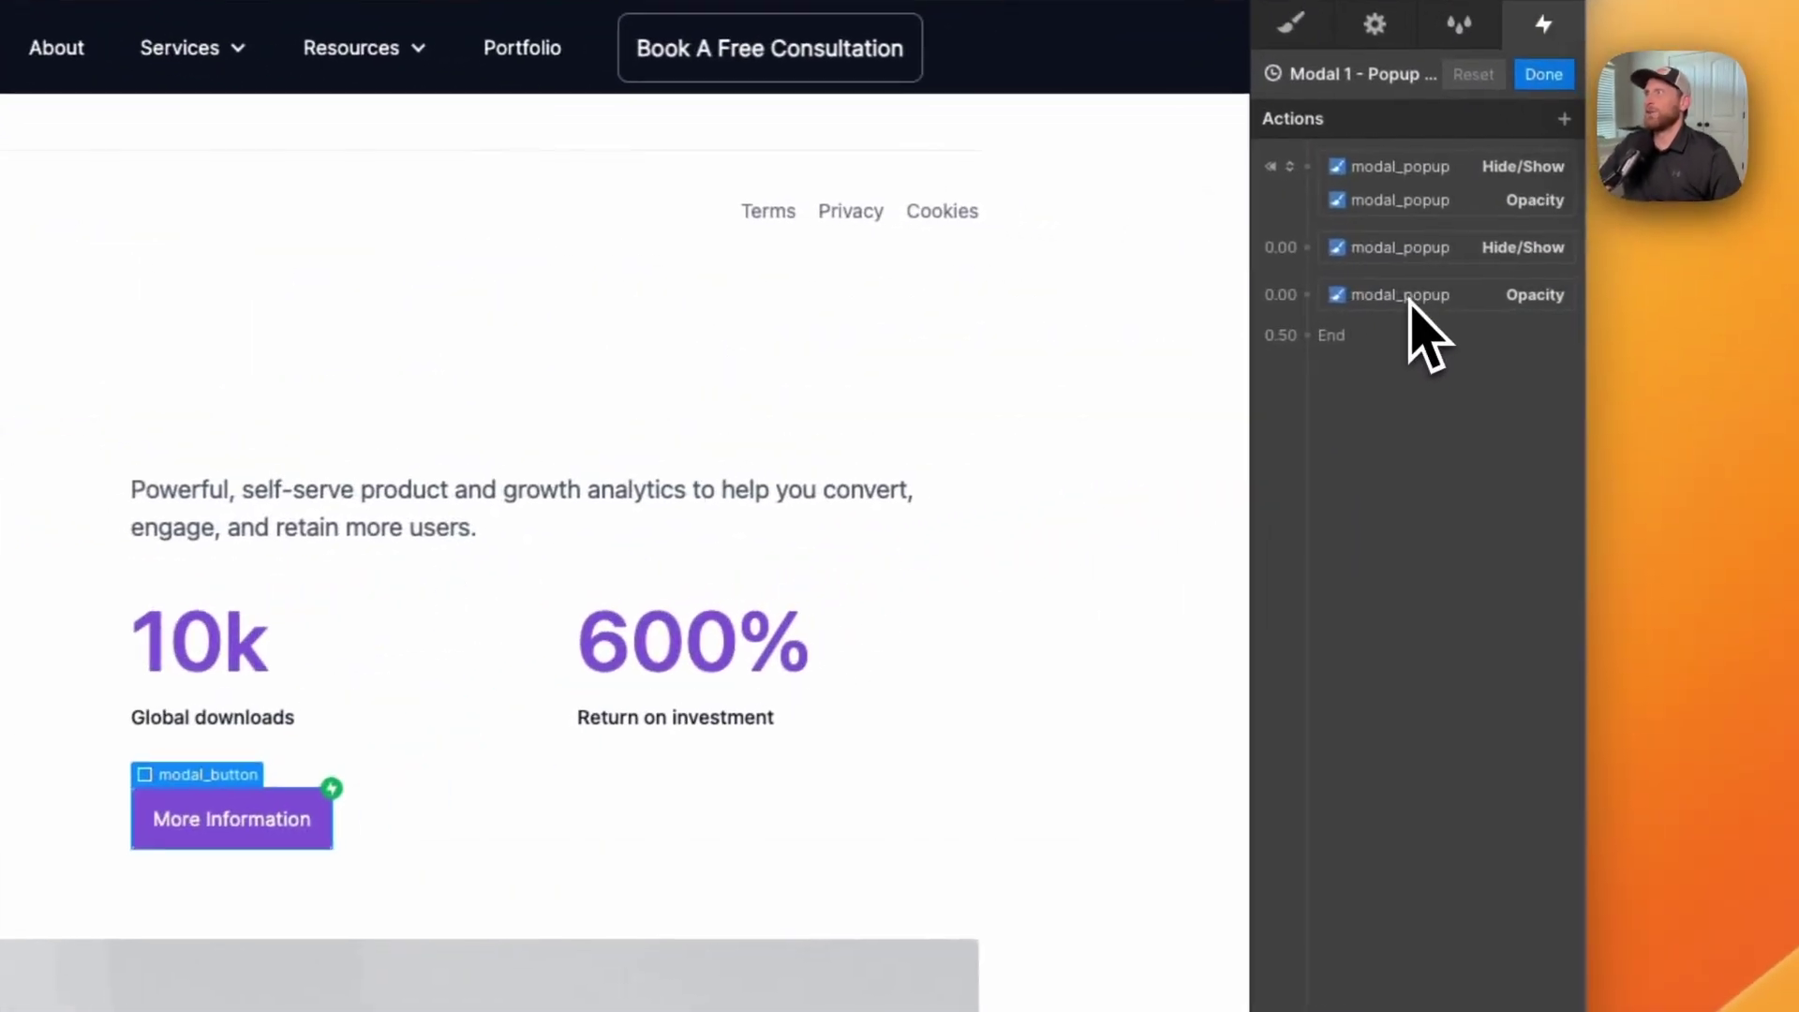
click(1601, 291)
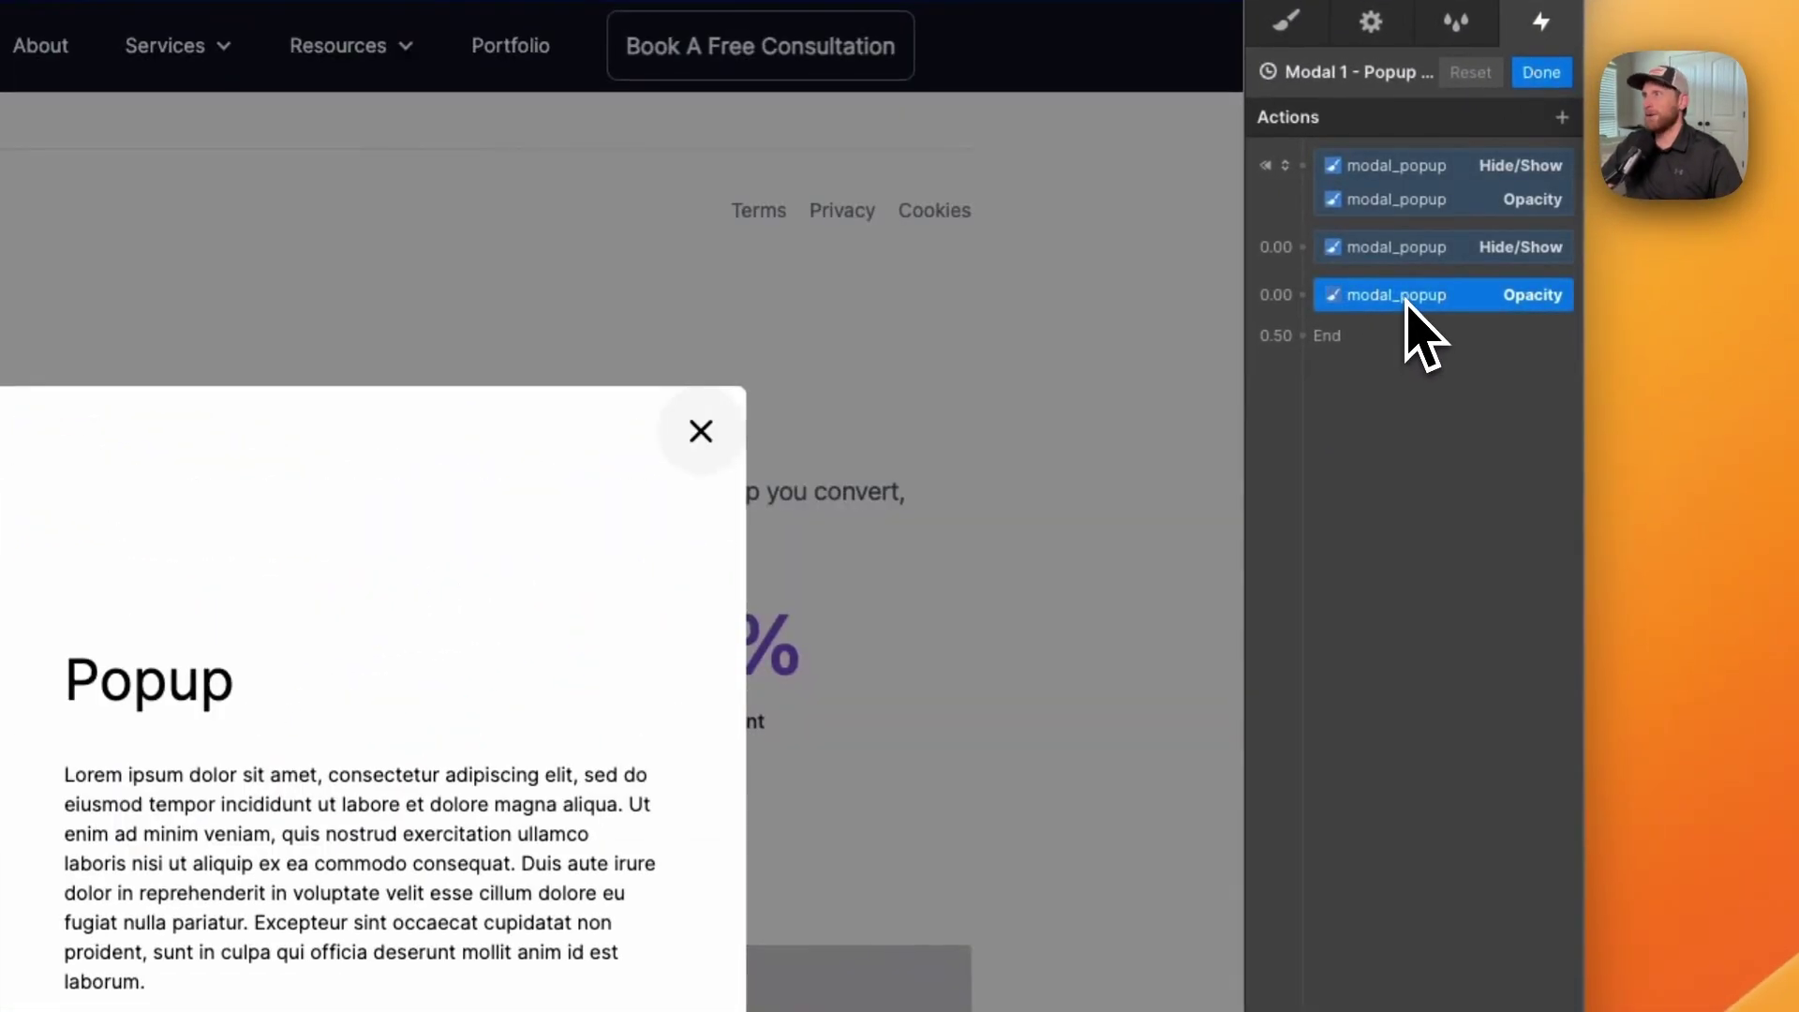
key(Delete)
key(Delete)
key(Delete)
key(Delete)
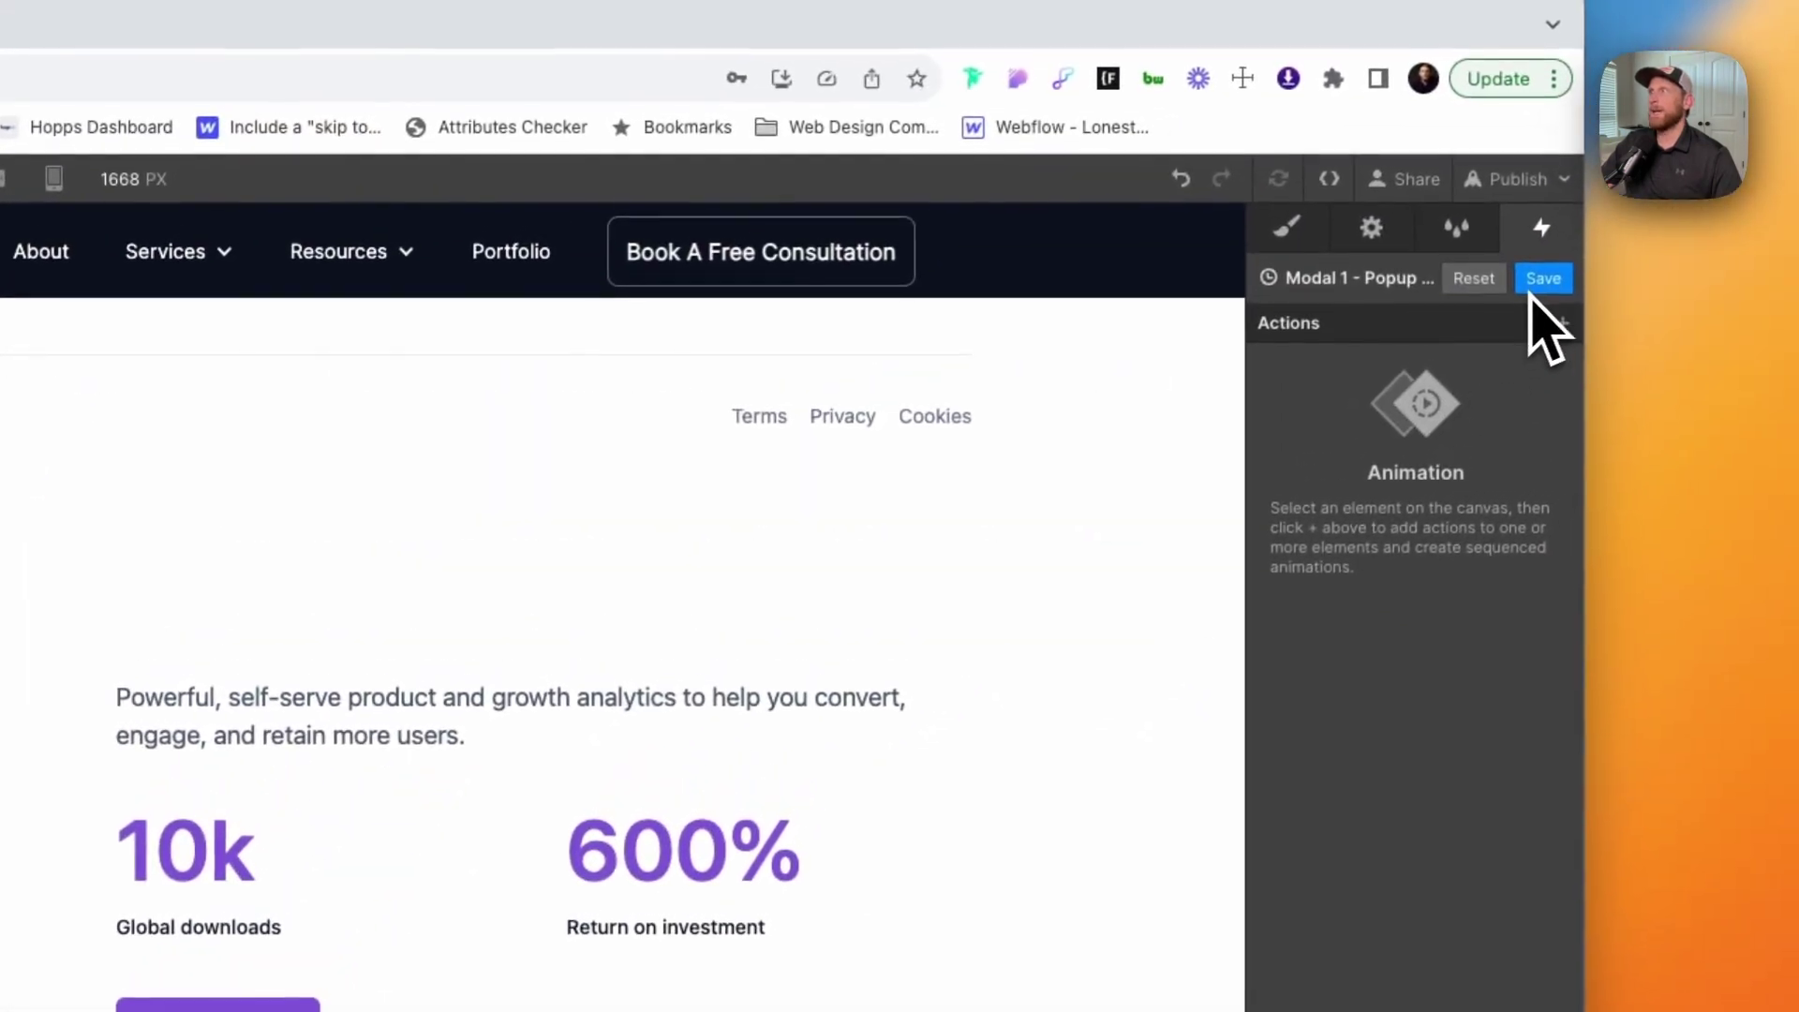
click(1541, 281)
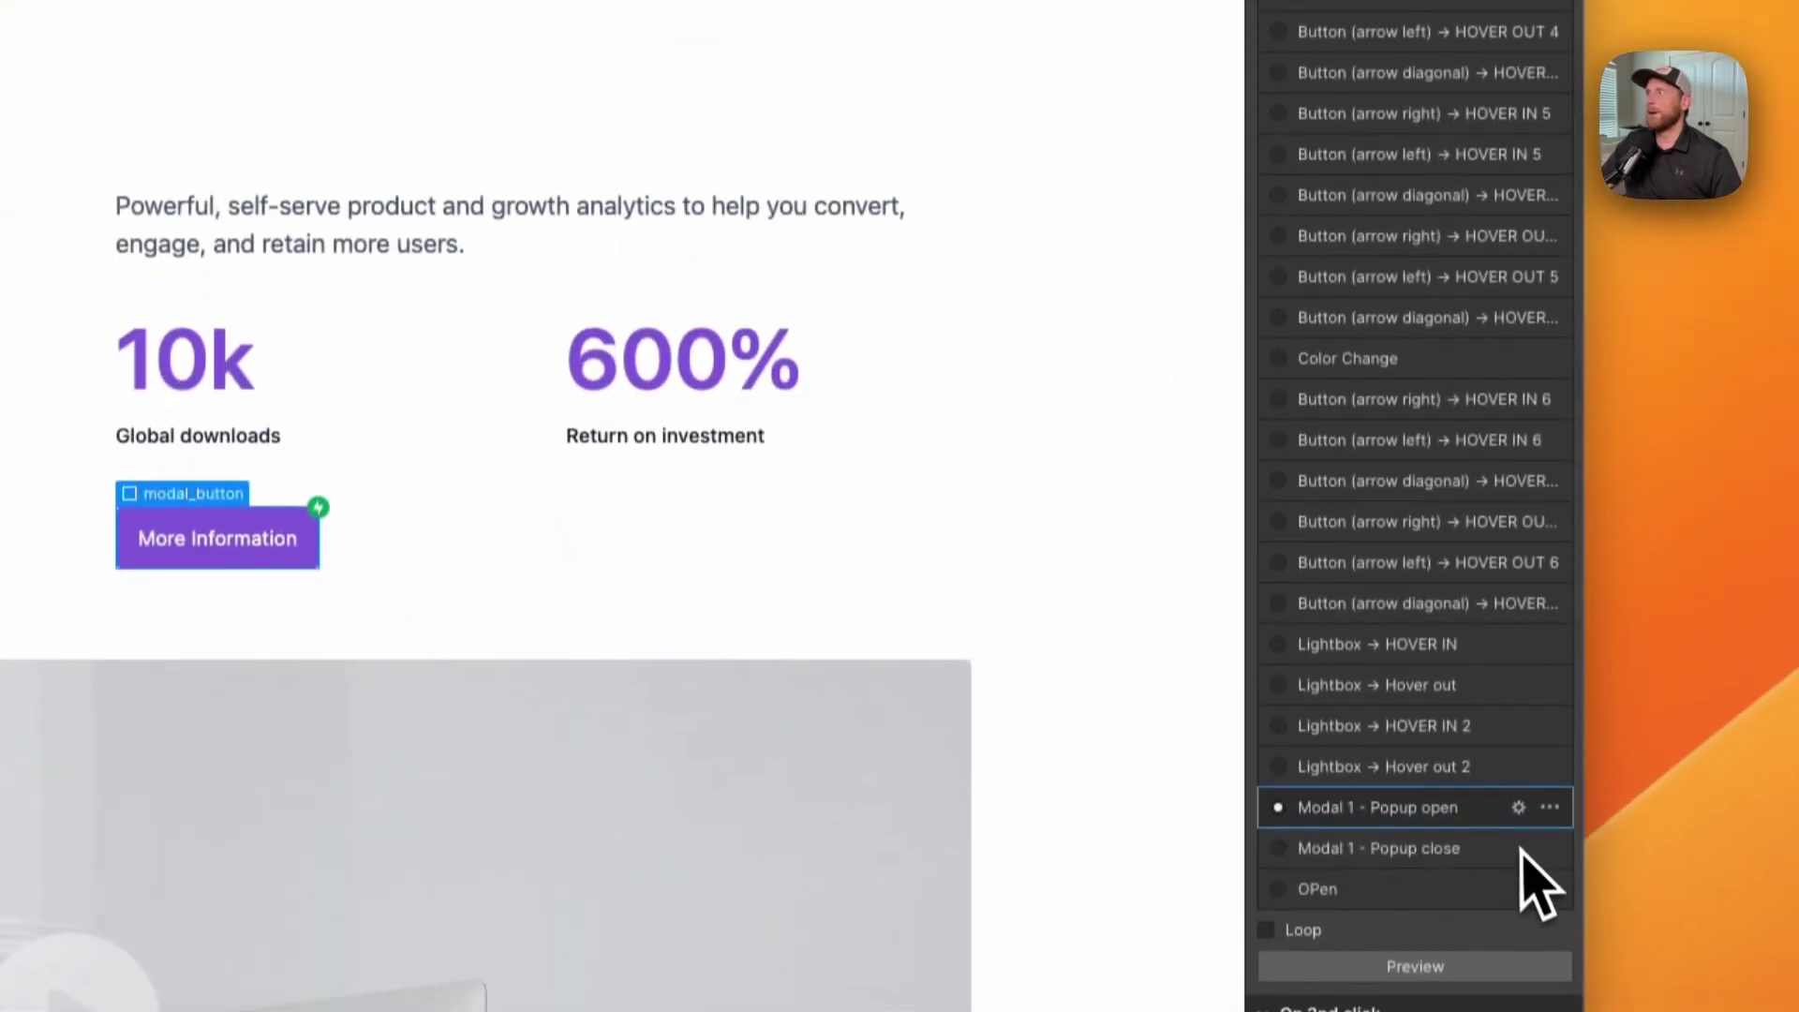
Step: Create a new timed animation for the first click on modal_button and reopen it for editing
scroll(1490, 795, up, 15)
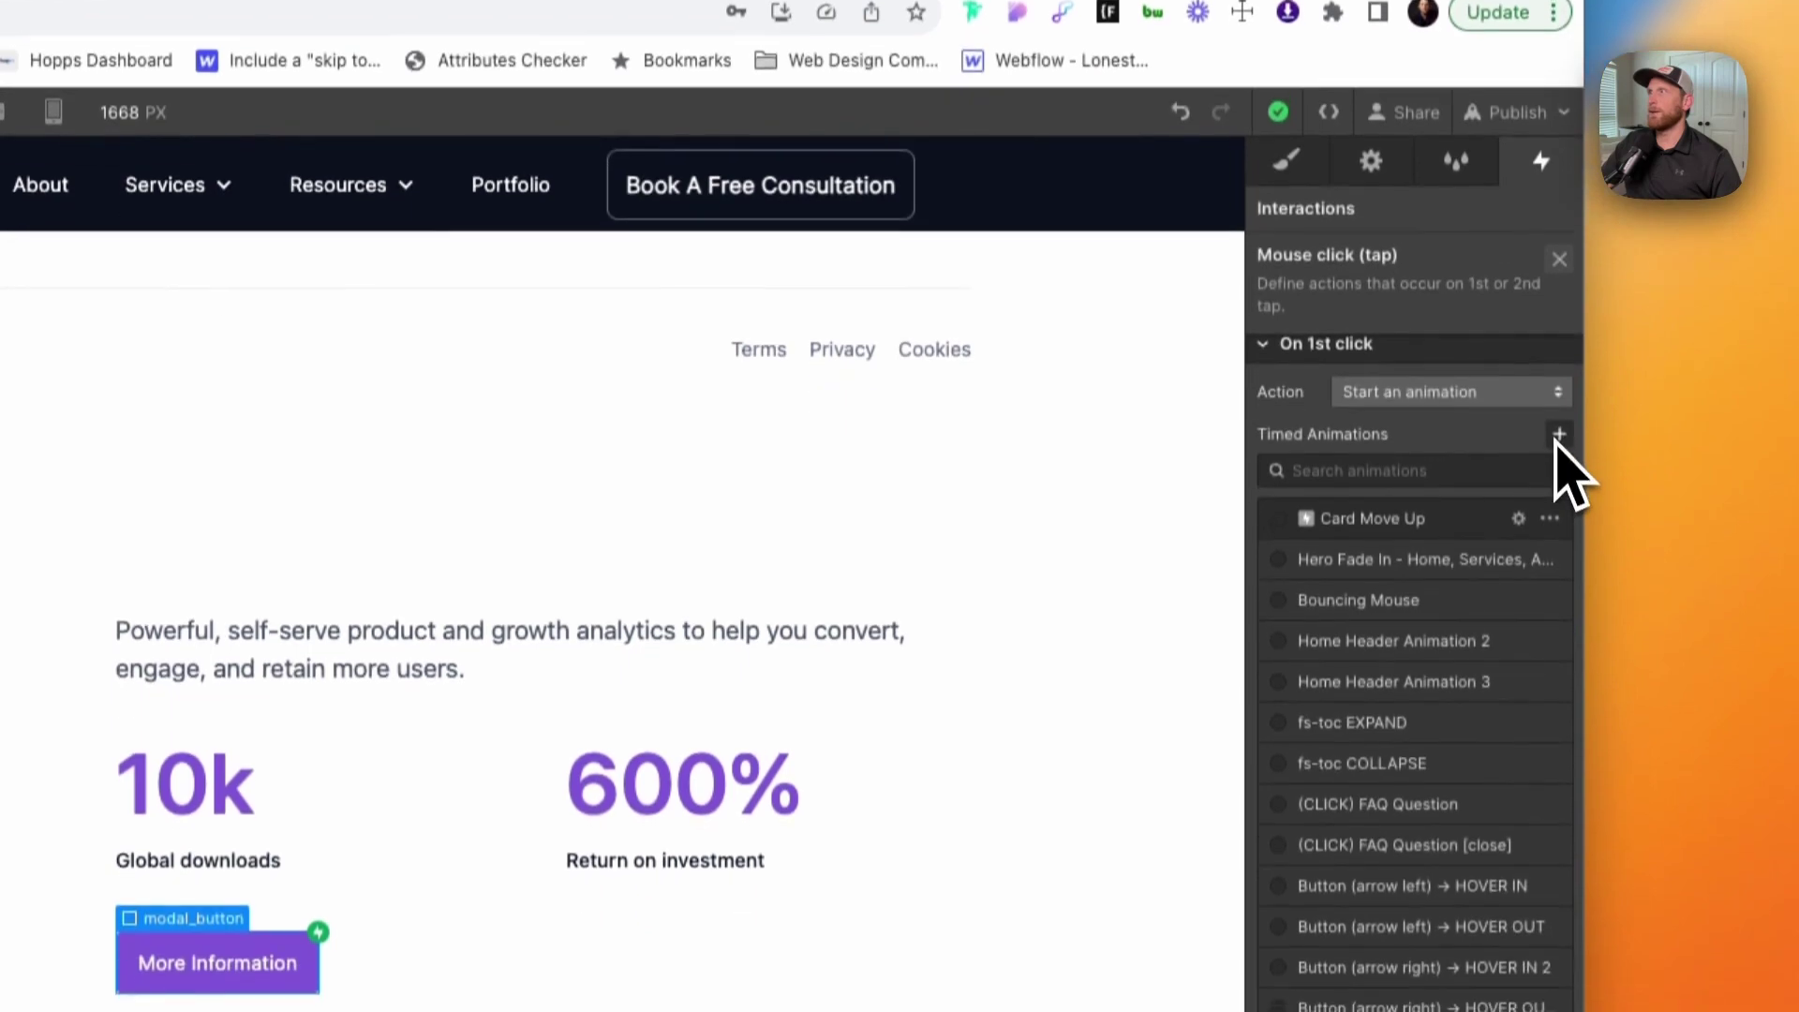
click(1560, 436)
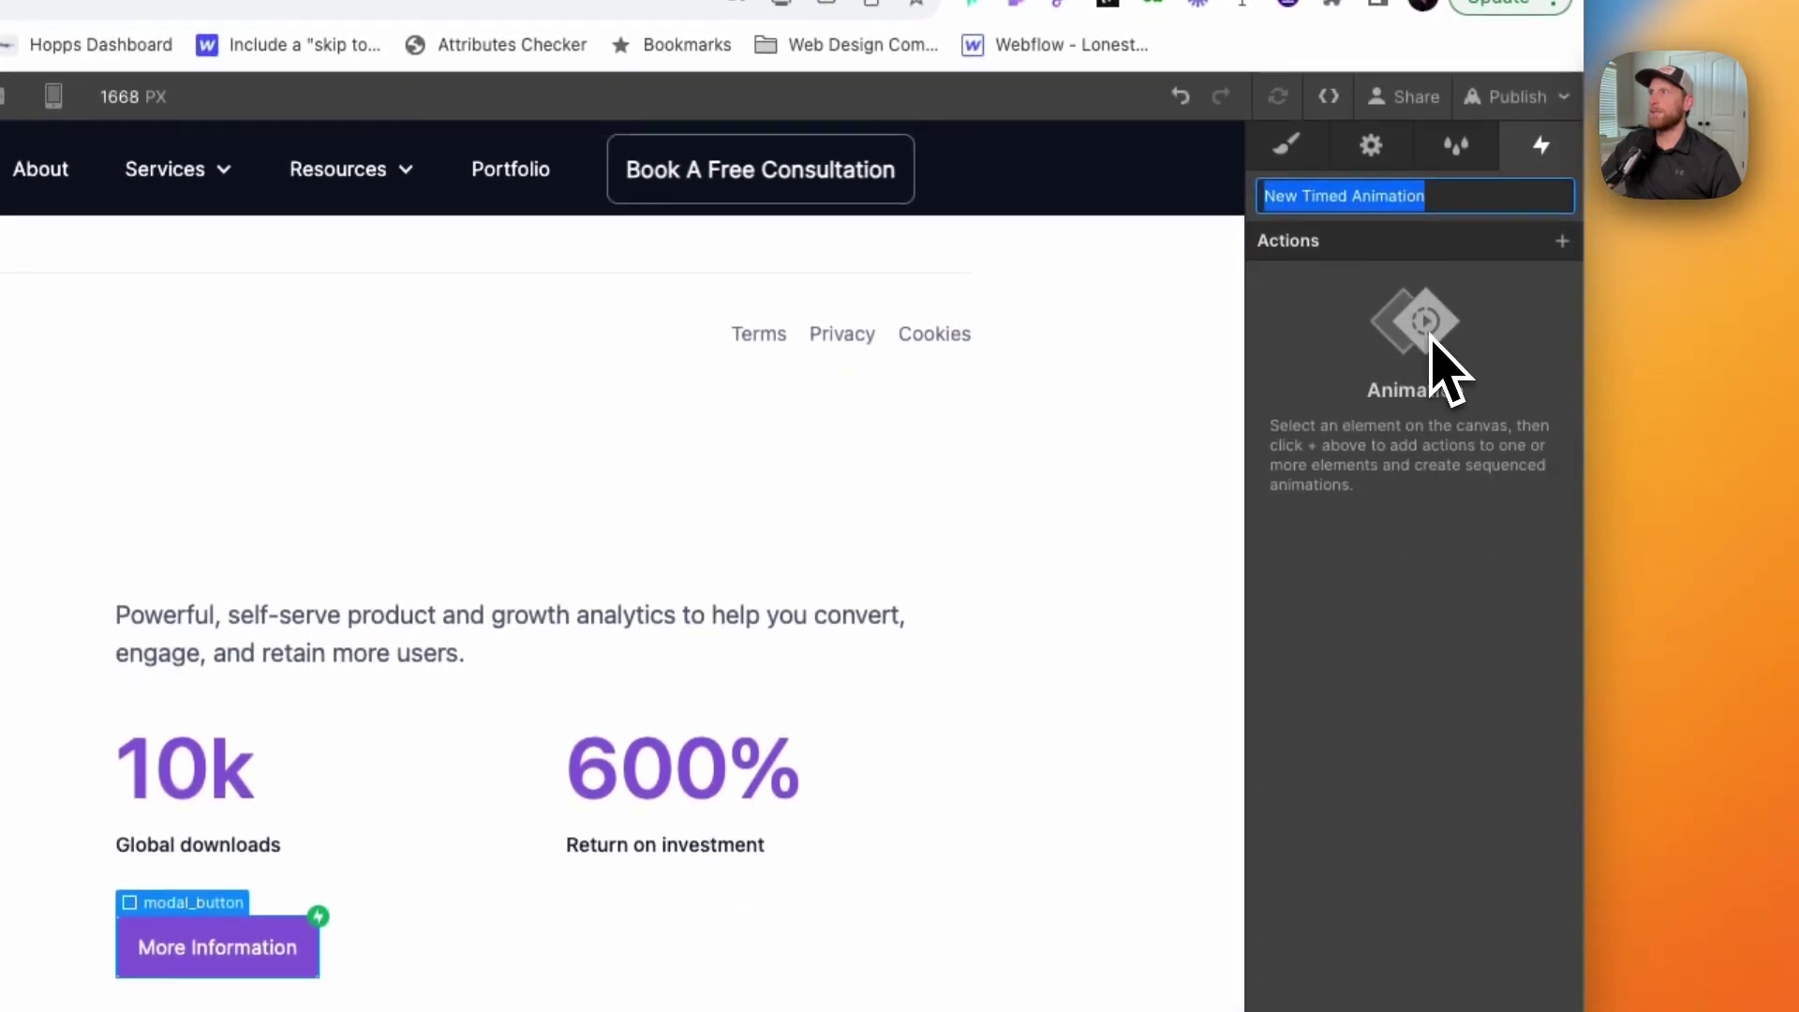
click(1511, 167)
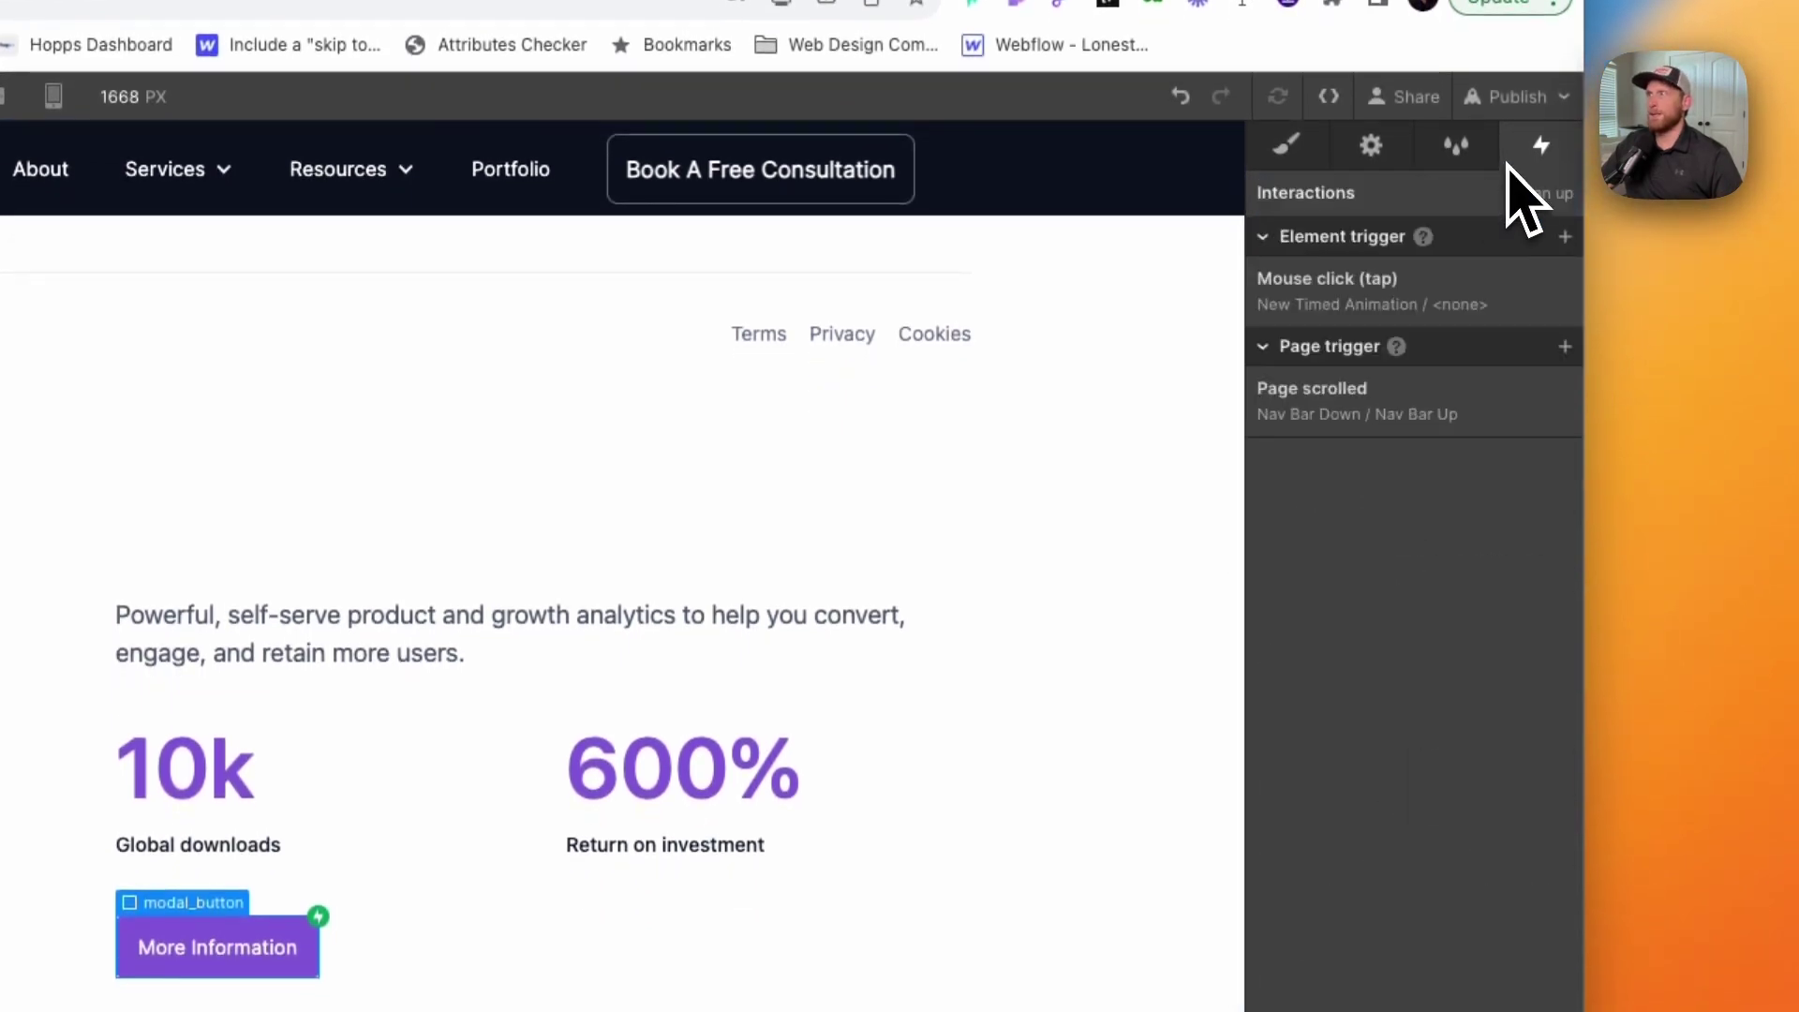
click(1411, 279)
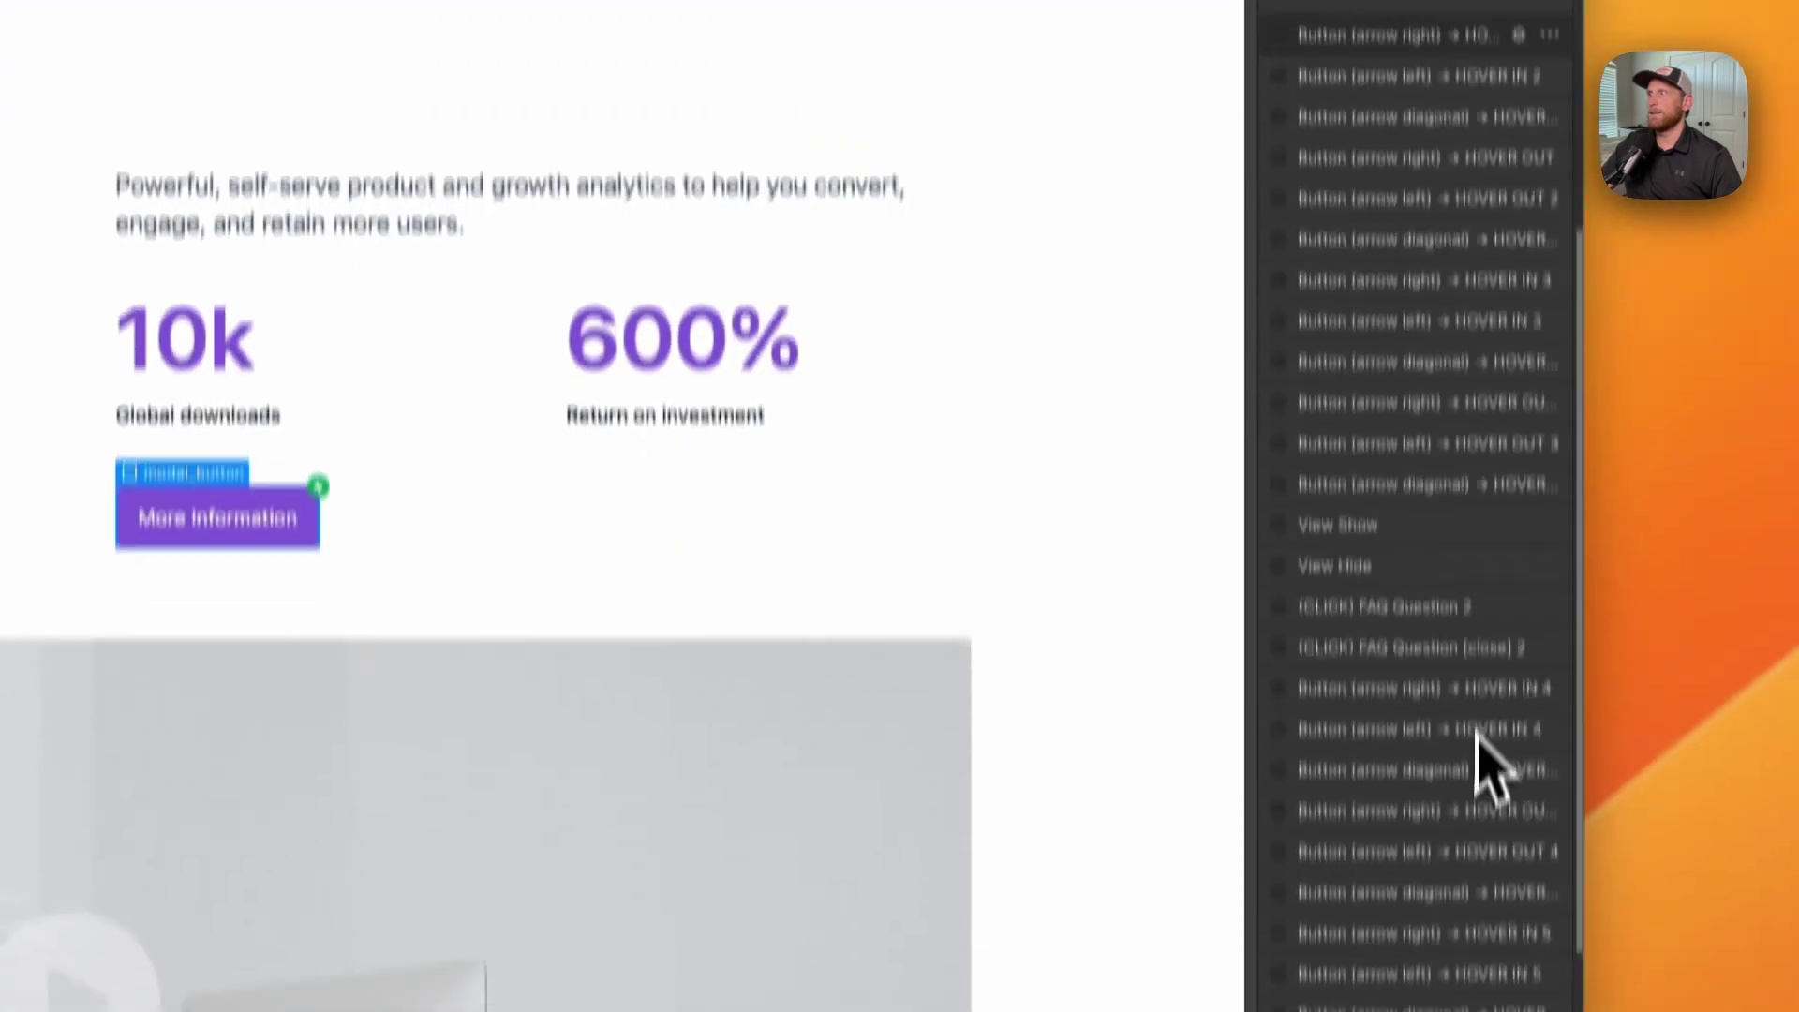
click(1520, 764)
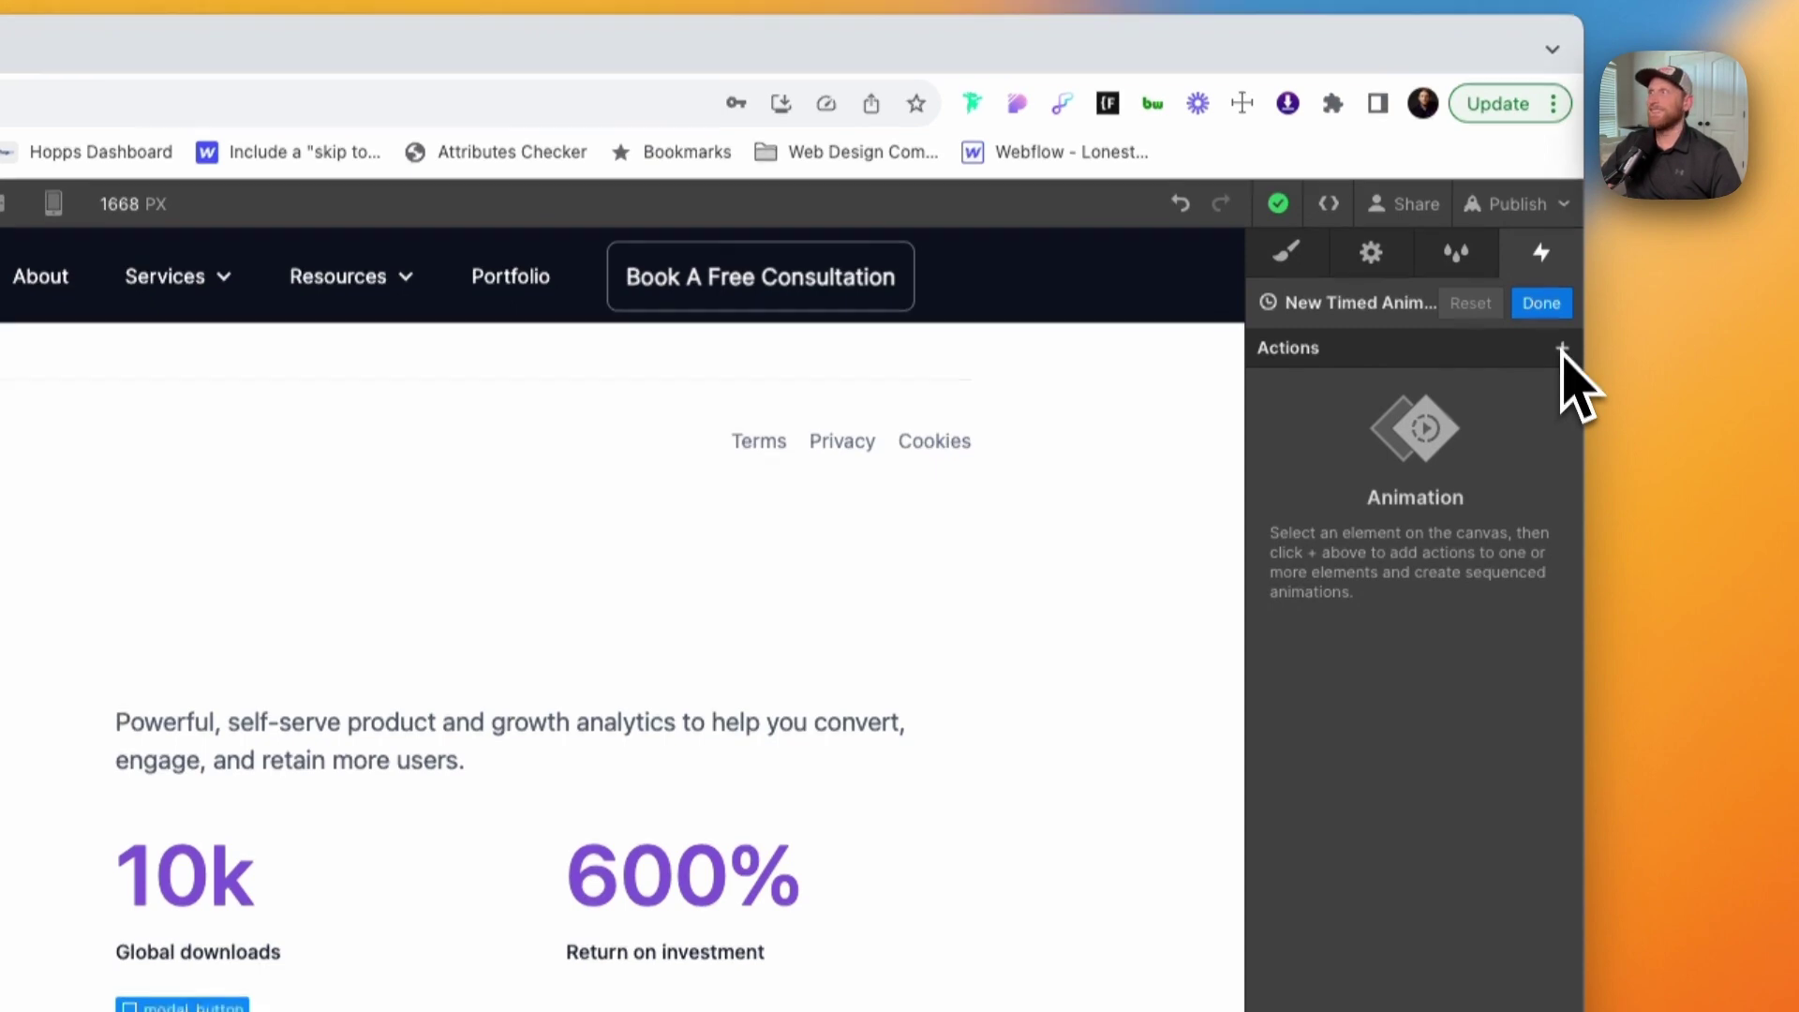
Step: Add a Hide/Show action to the new timed animation with its display set to None
click(1562, 353)
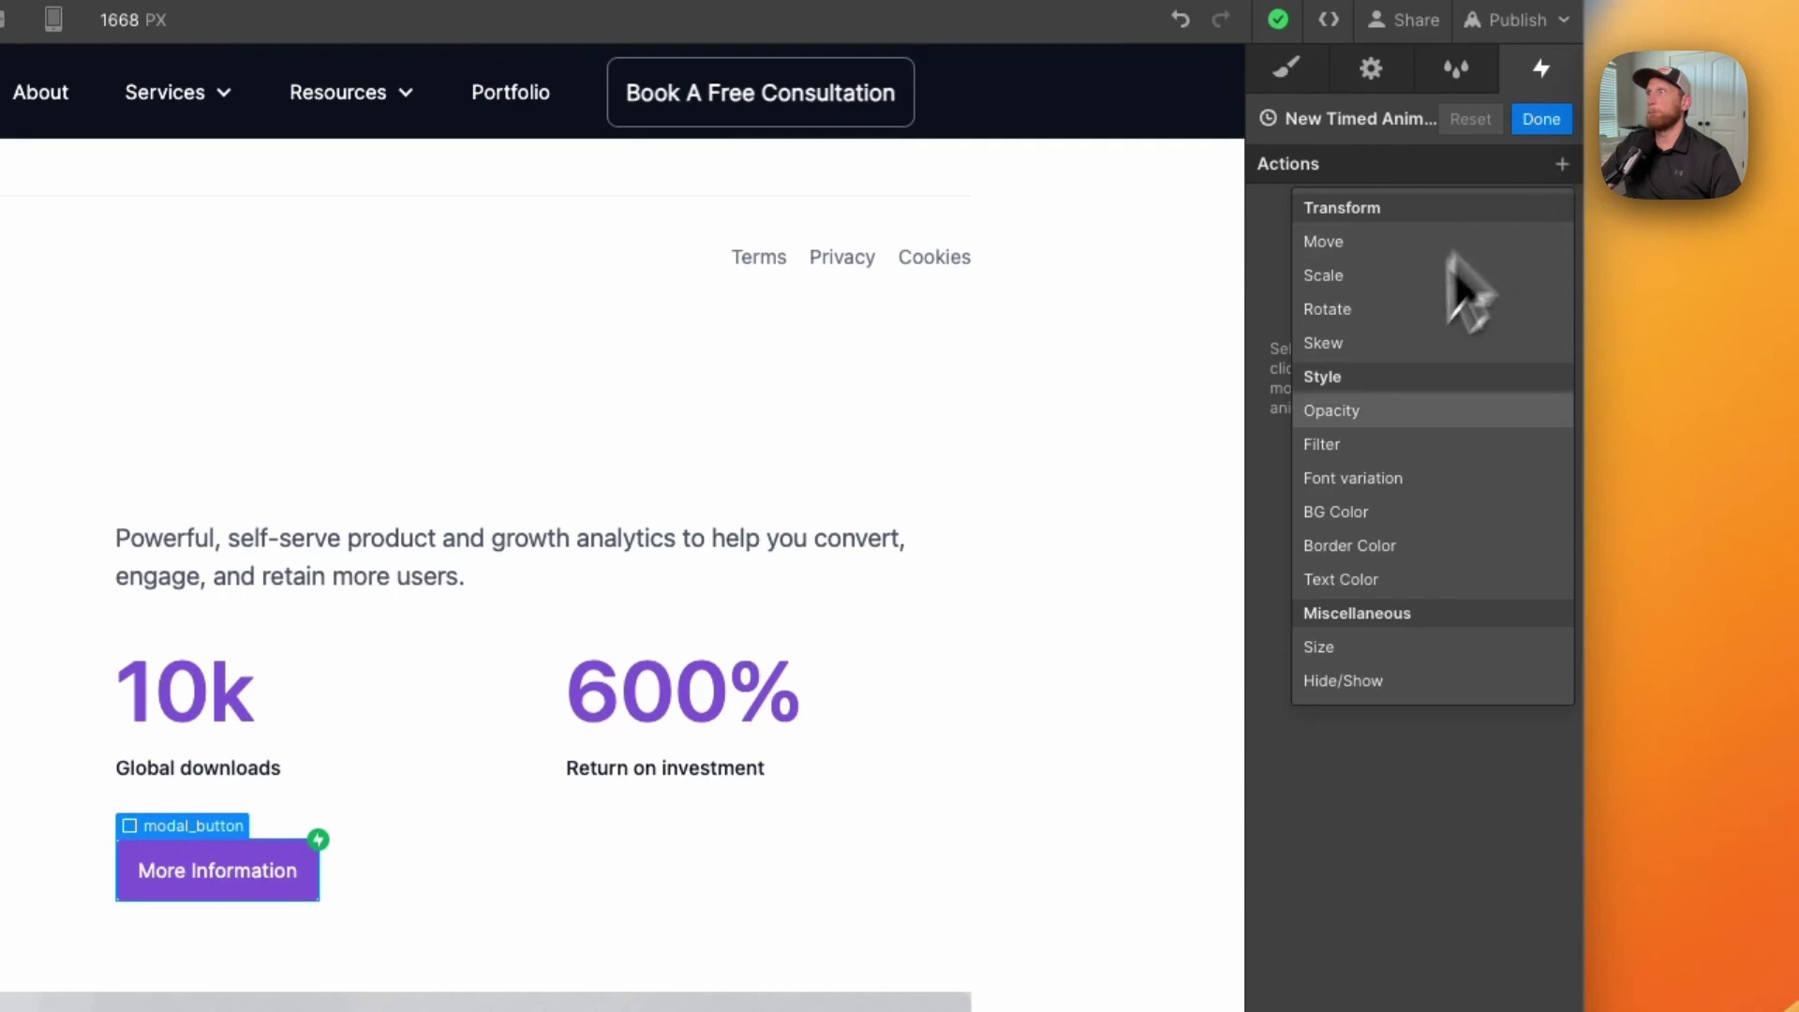
click(1443, 681)
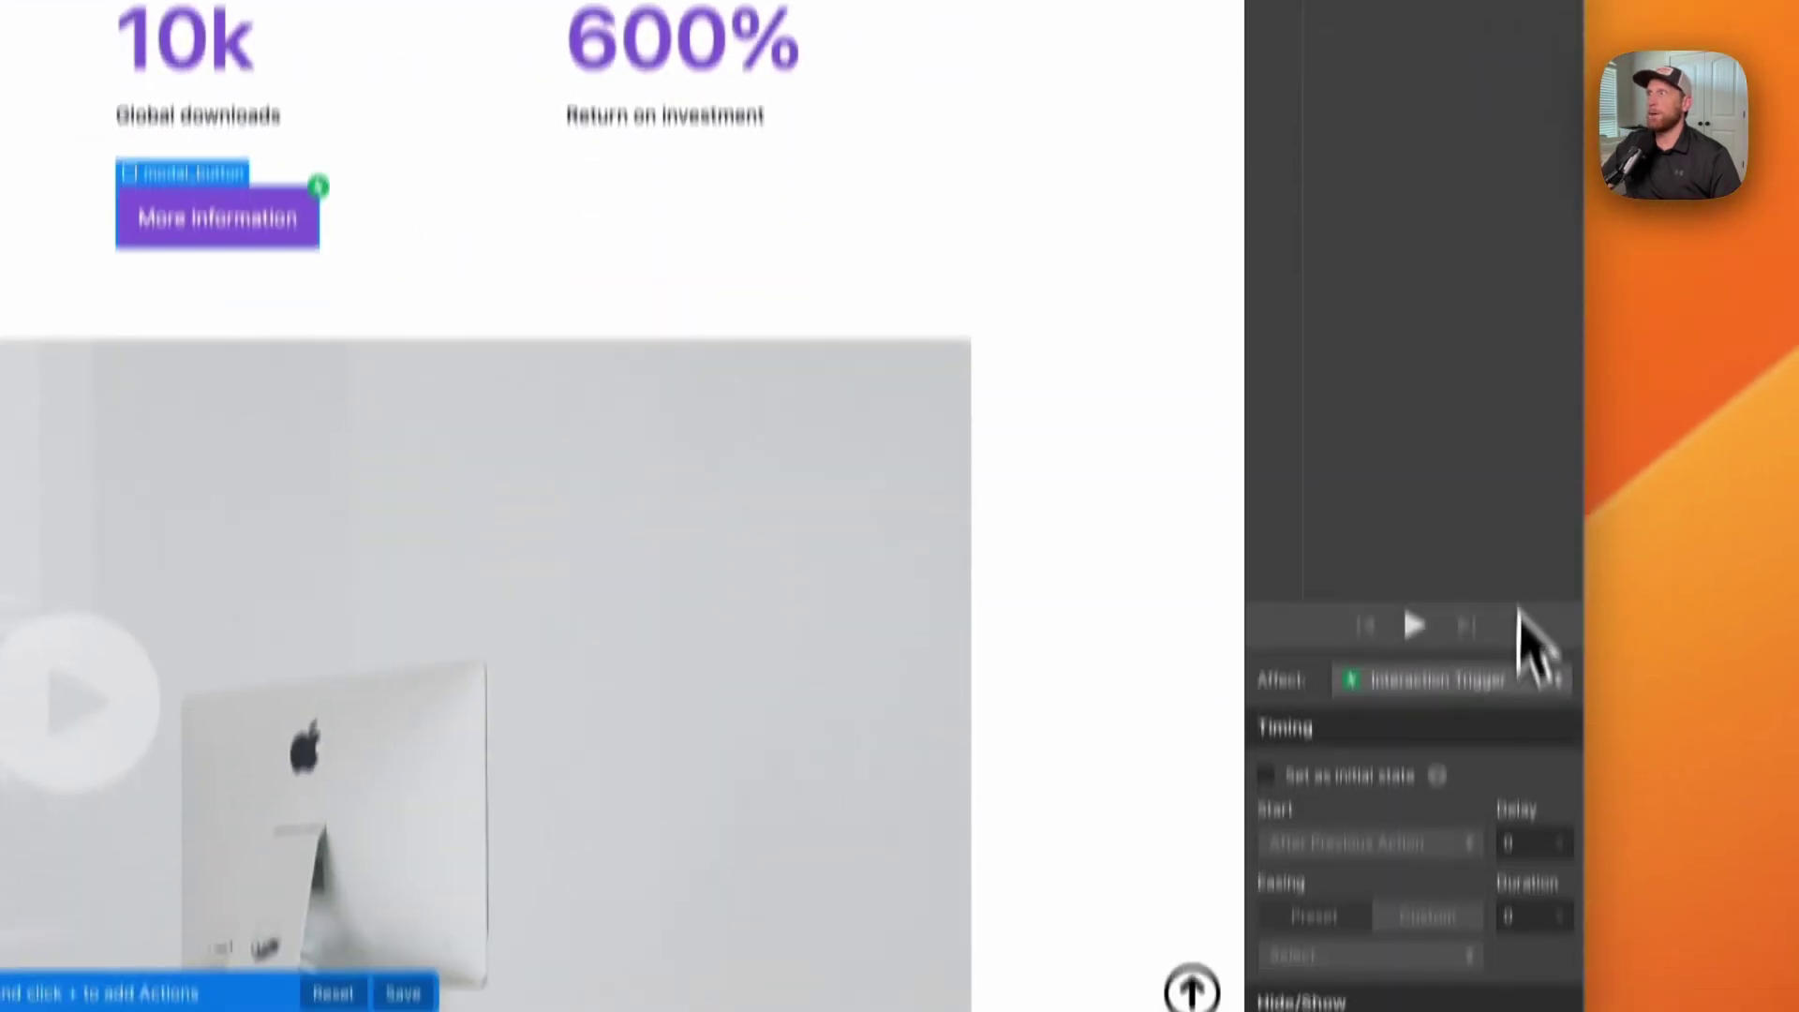
click(1554, 932)
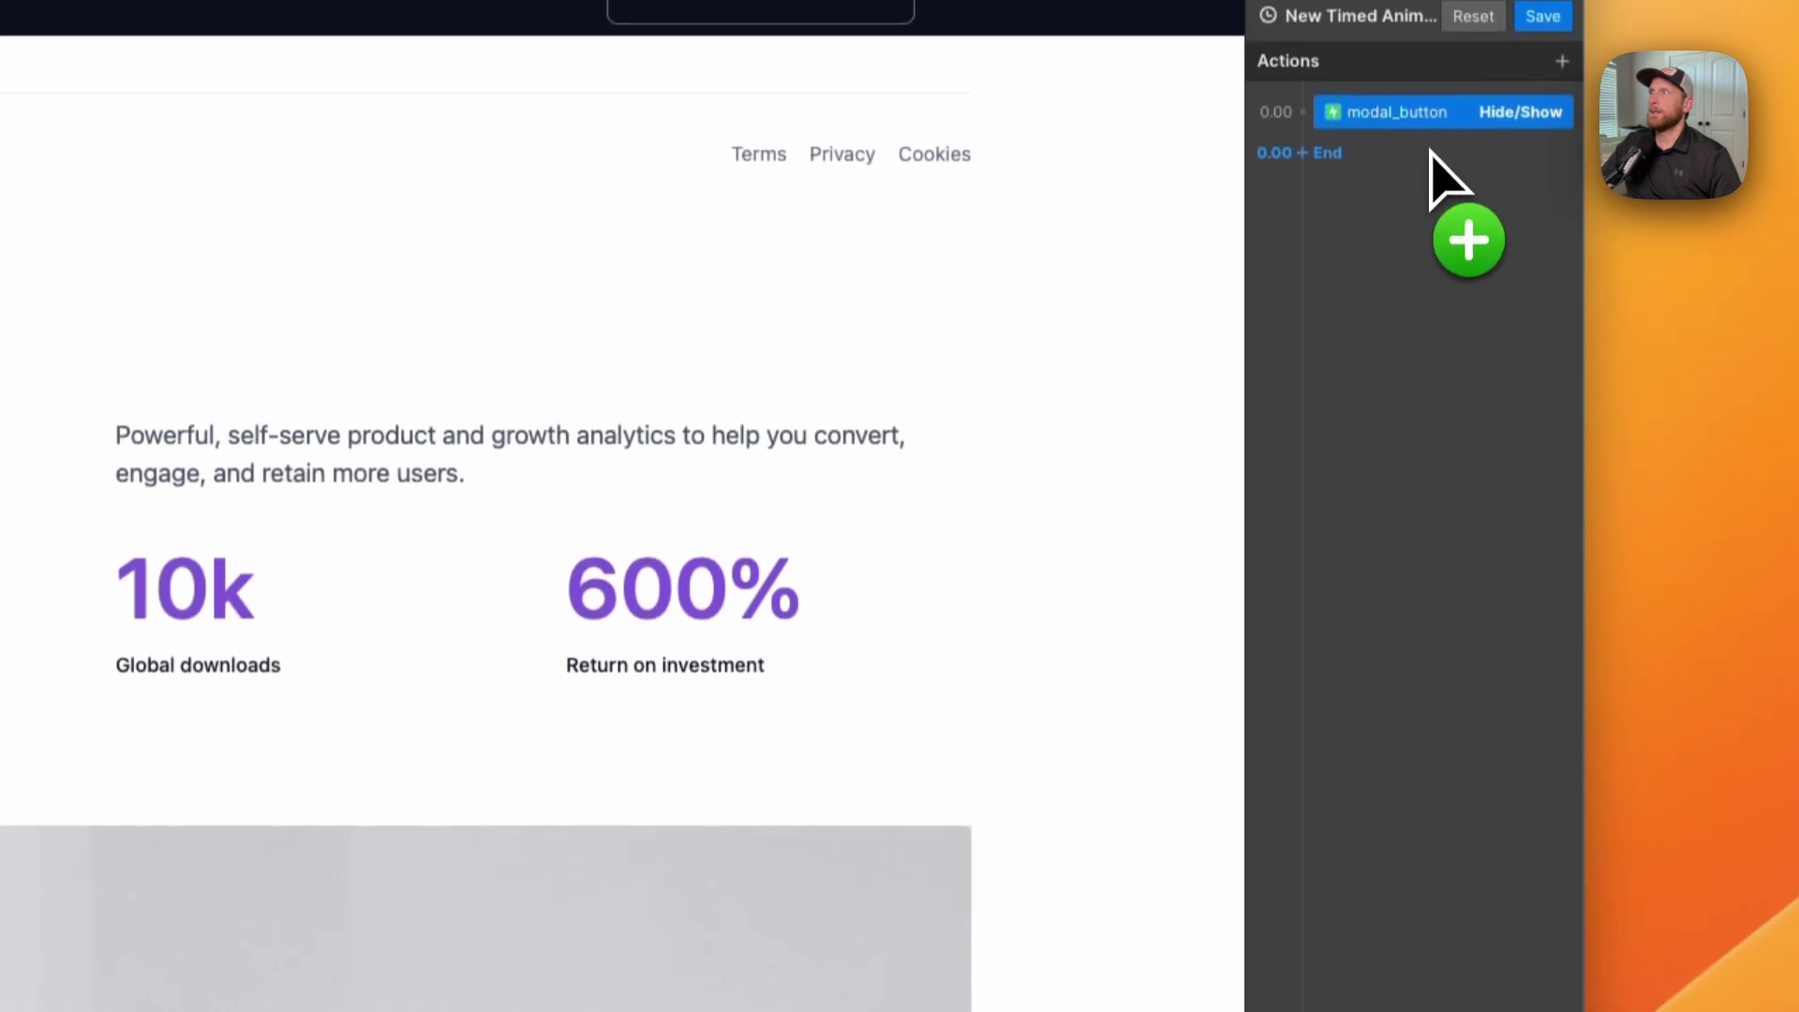
Step: Add an Opacity action at 0% to the animation and set it as the initial state
click(1434, 176)
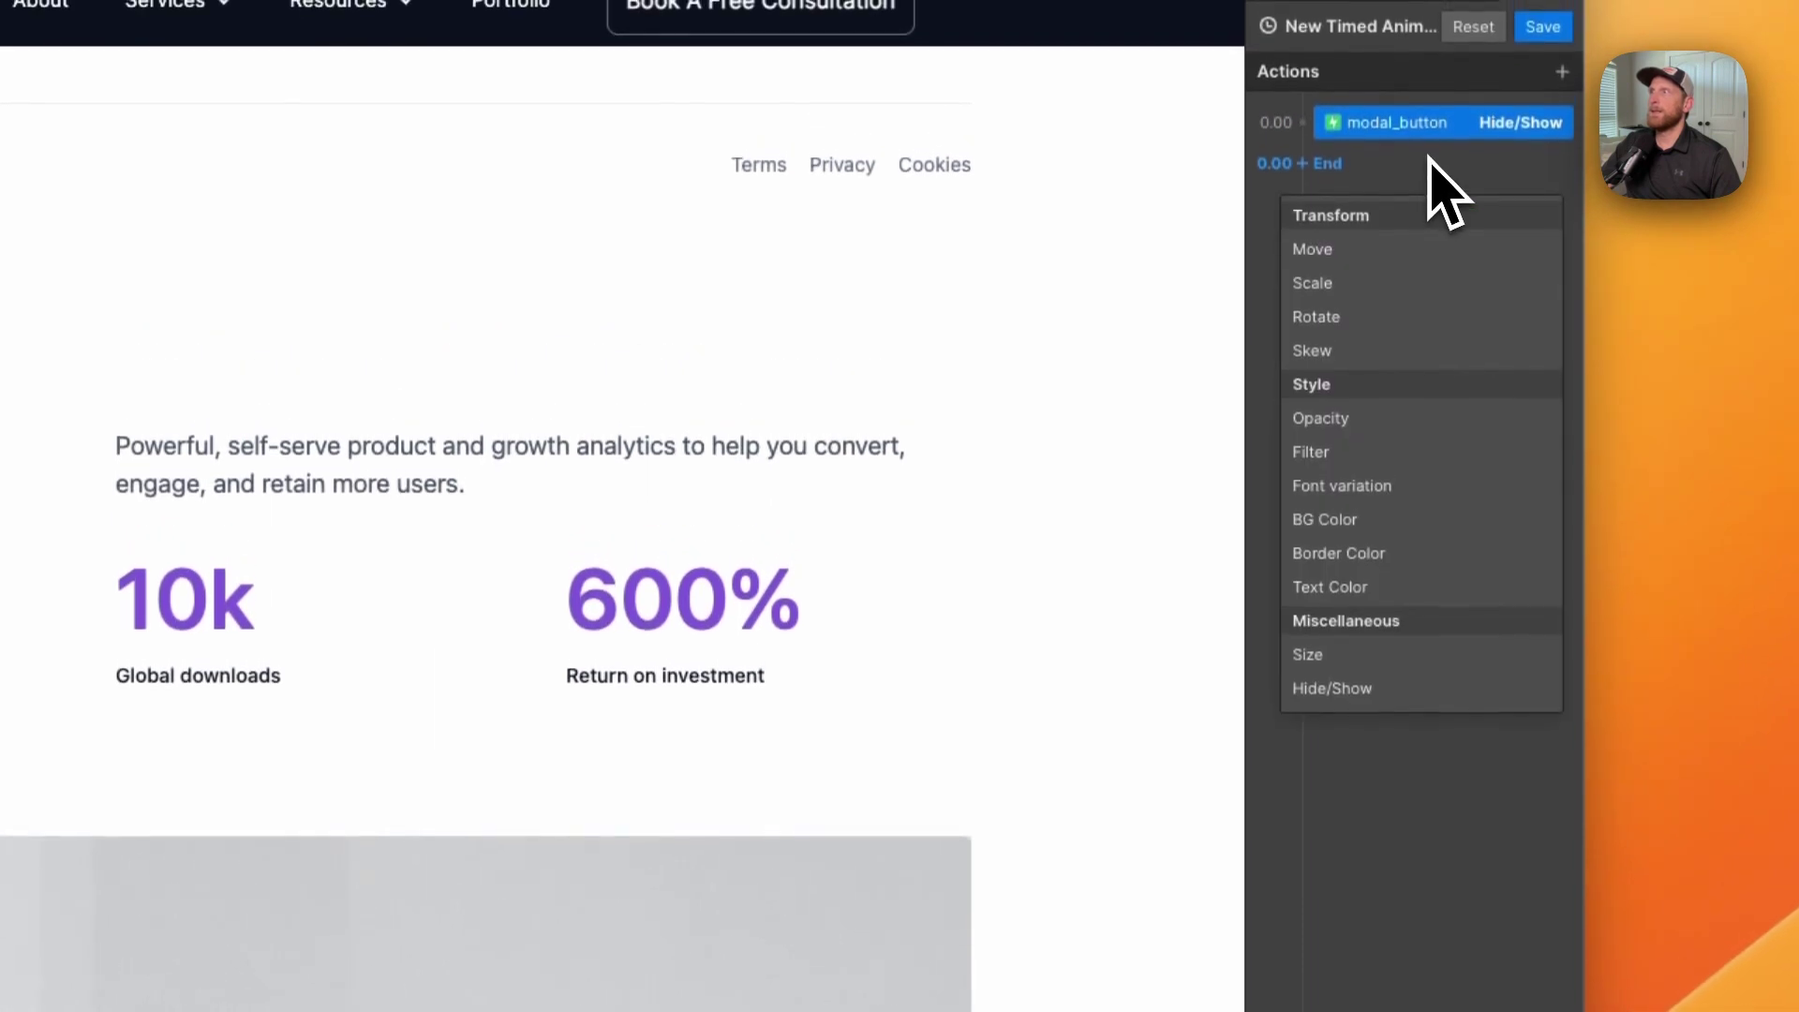
click(1354, 422)
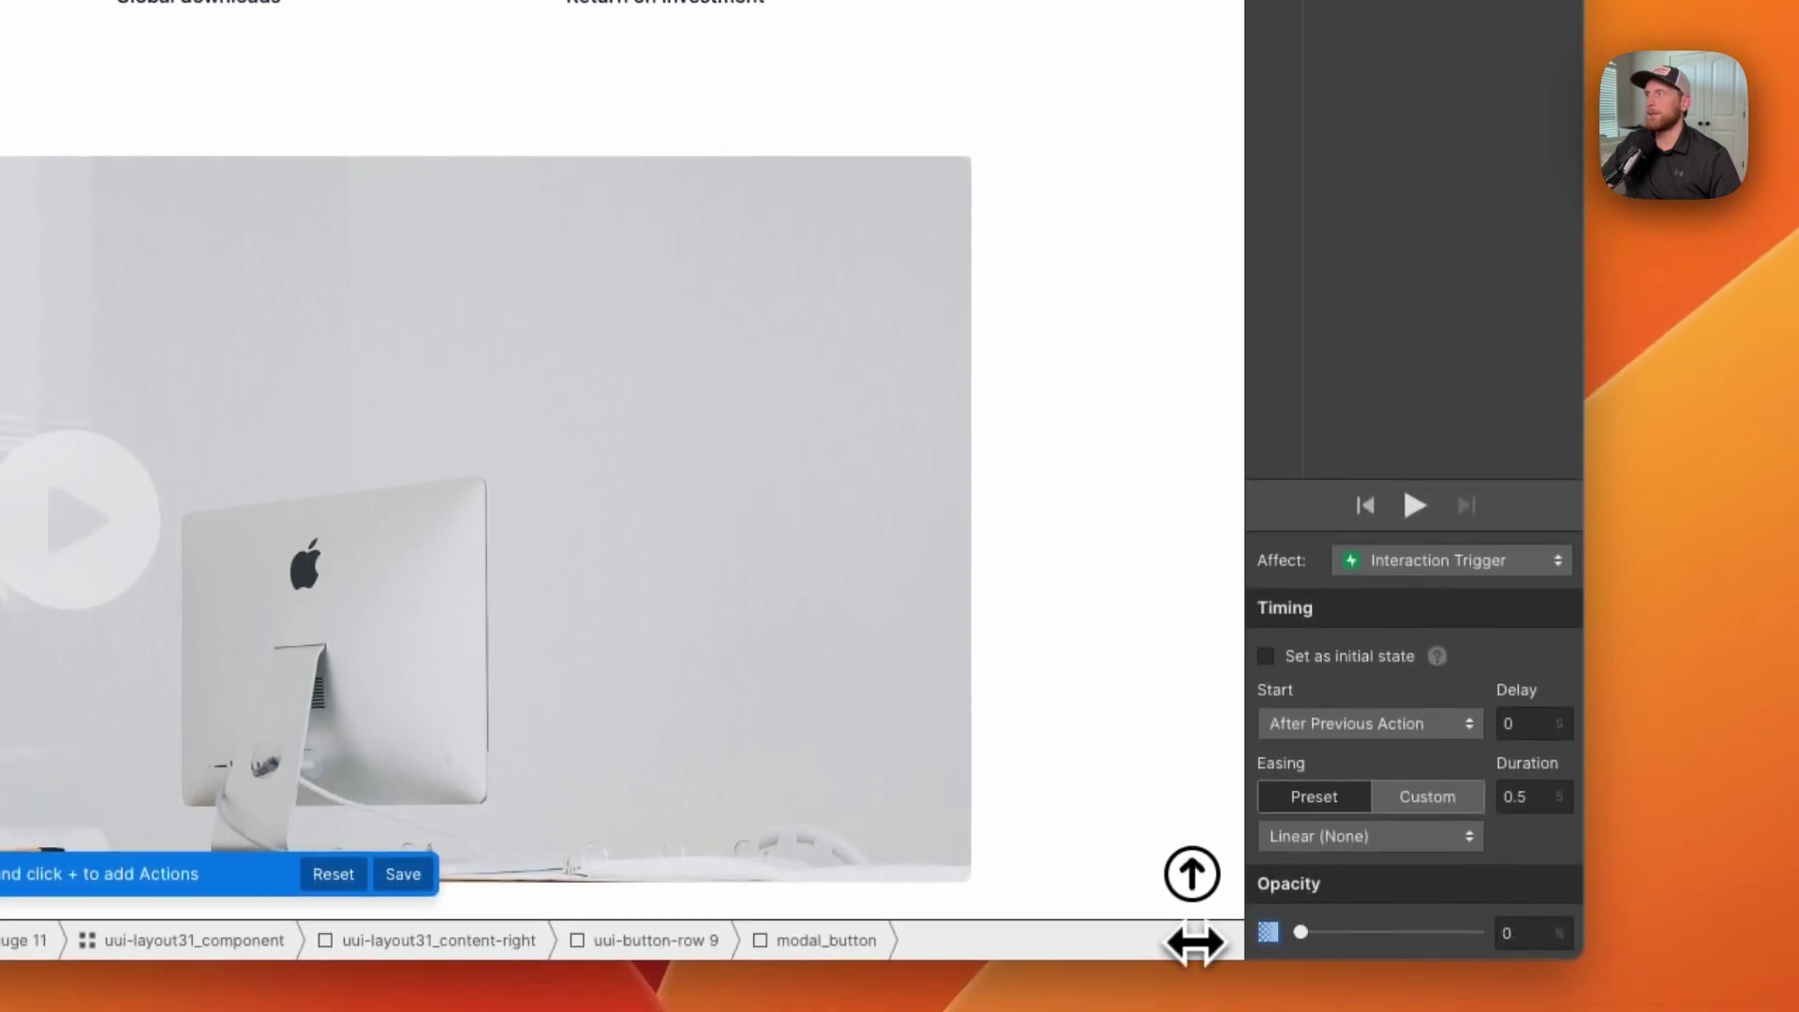
click(1267, 657)
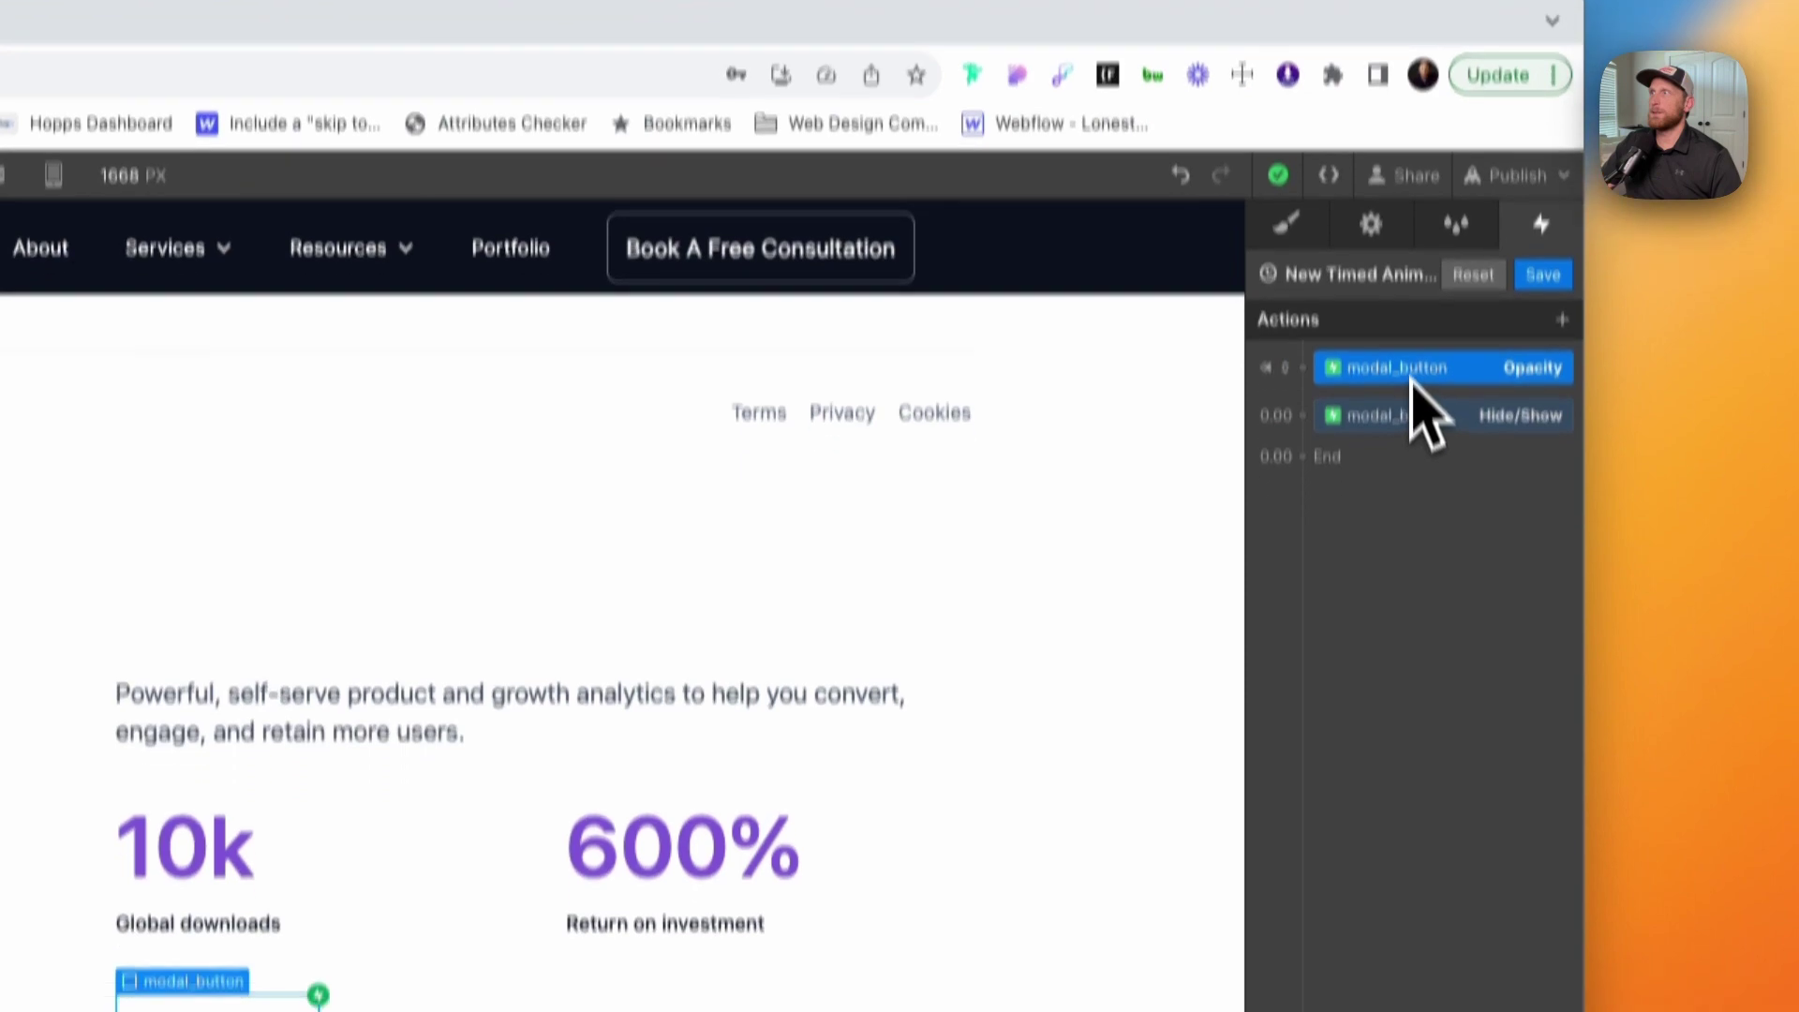
Step: Change the target of the initial-state Opacity action from modal_button to modal_popup
right_click(1413, 426)
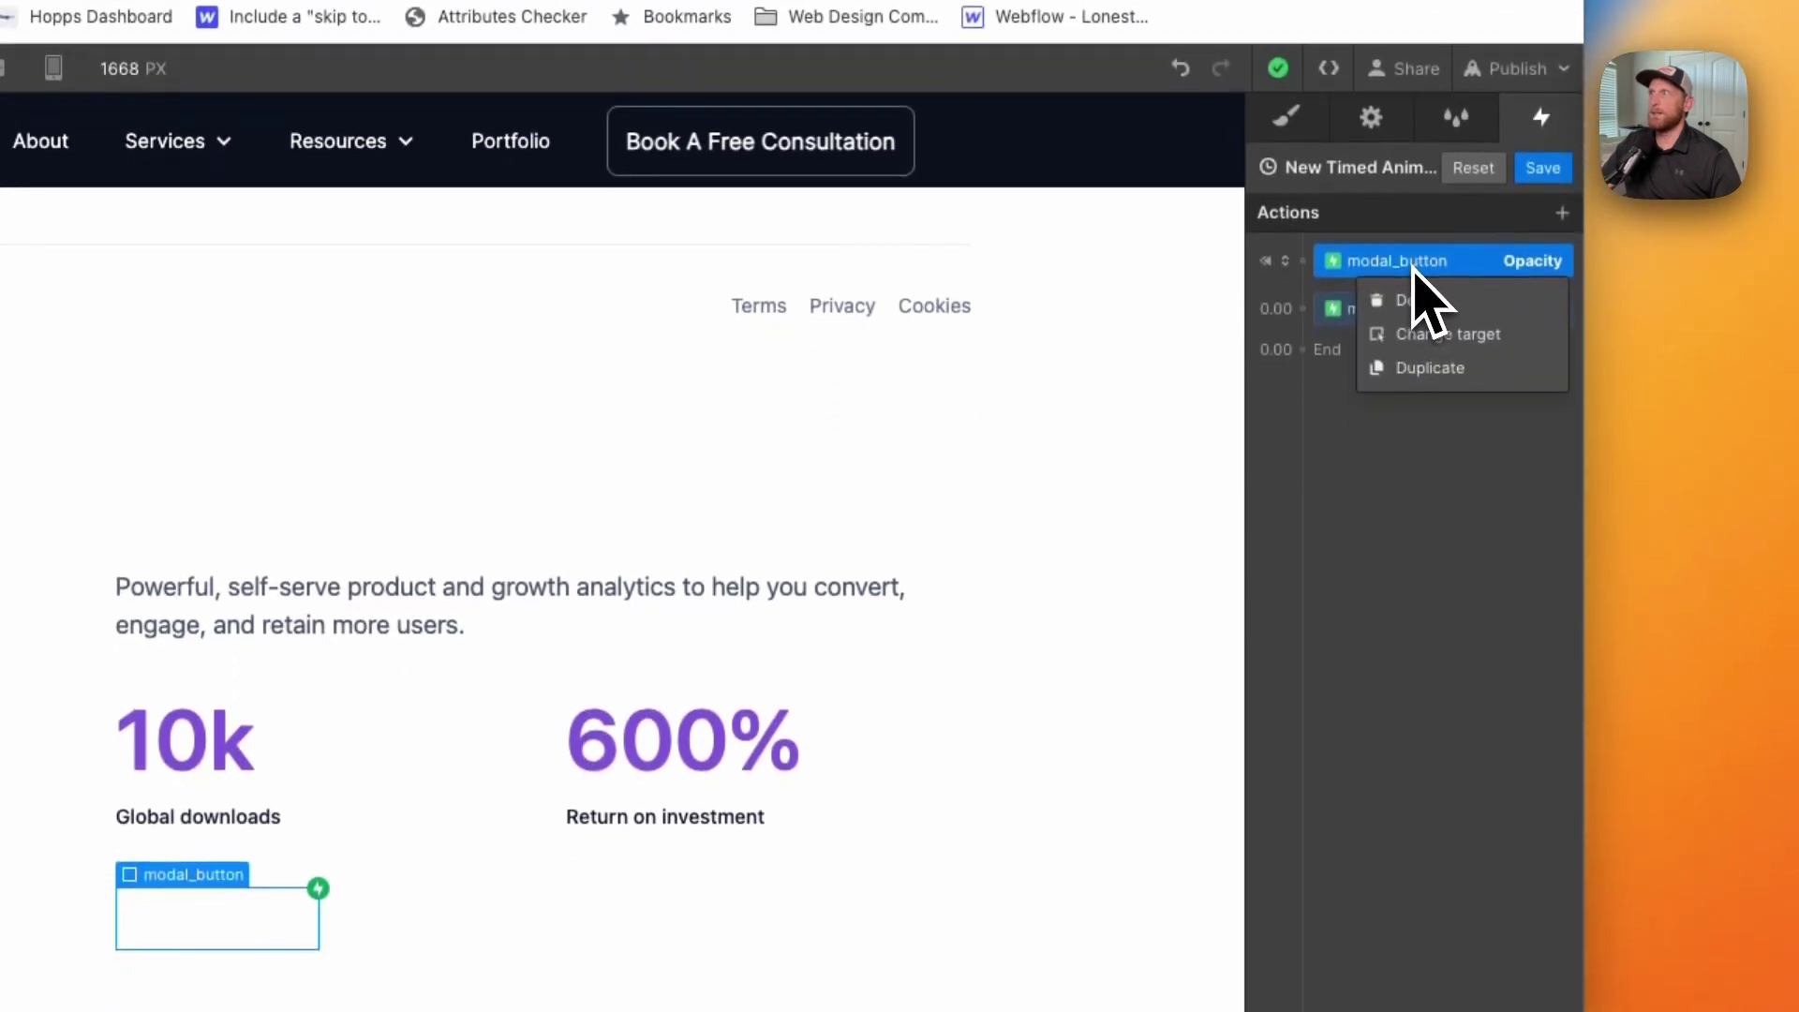
click(1421, 333)
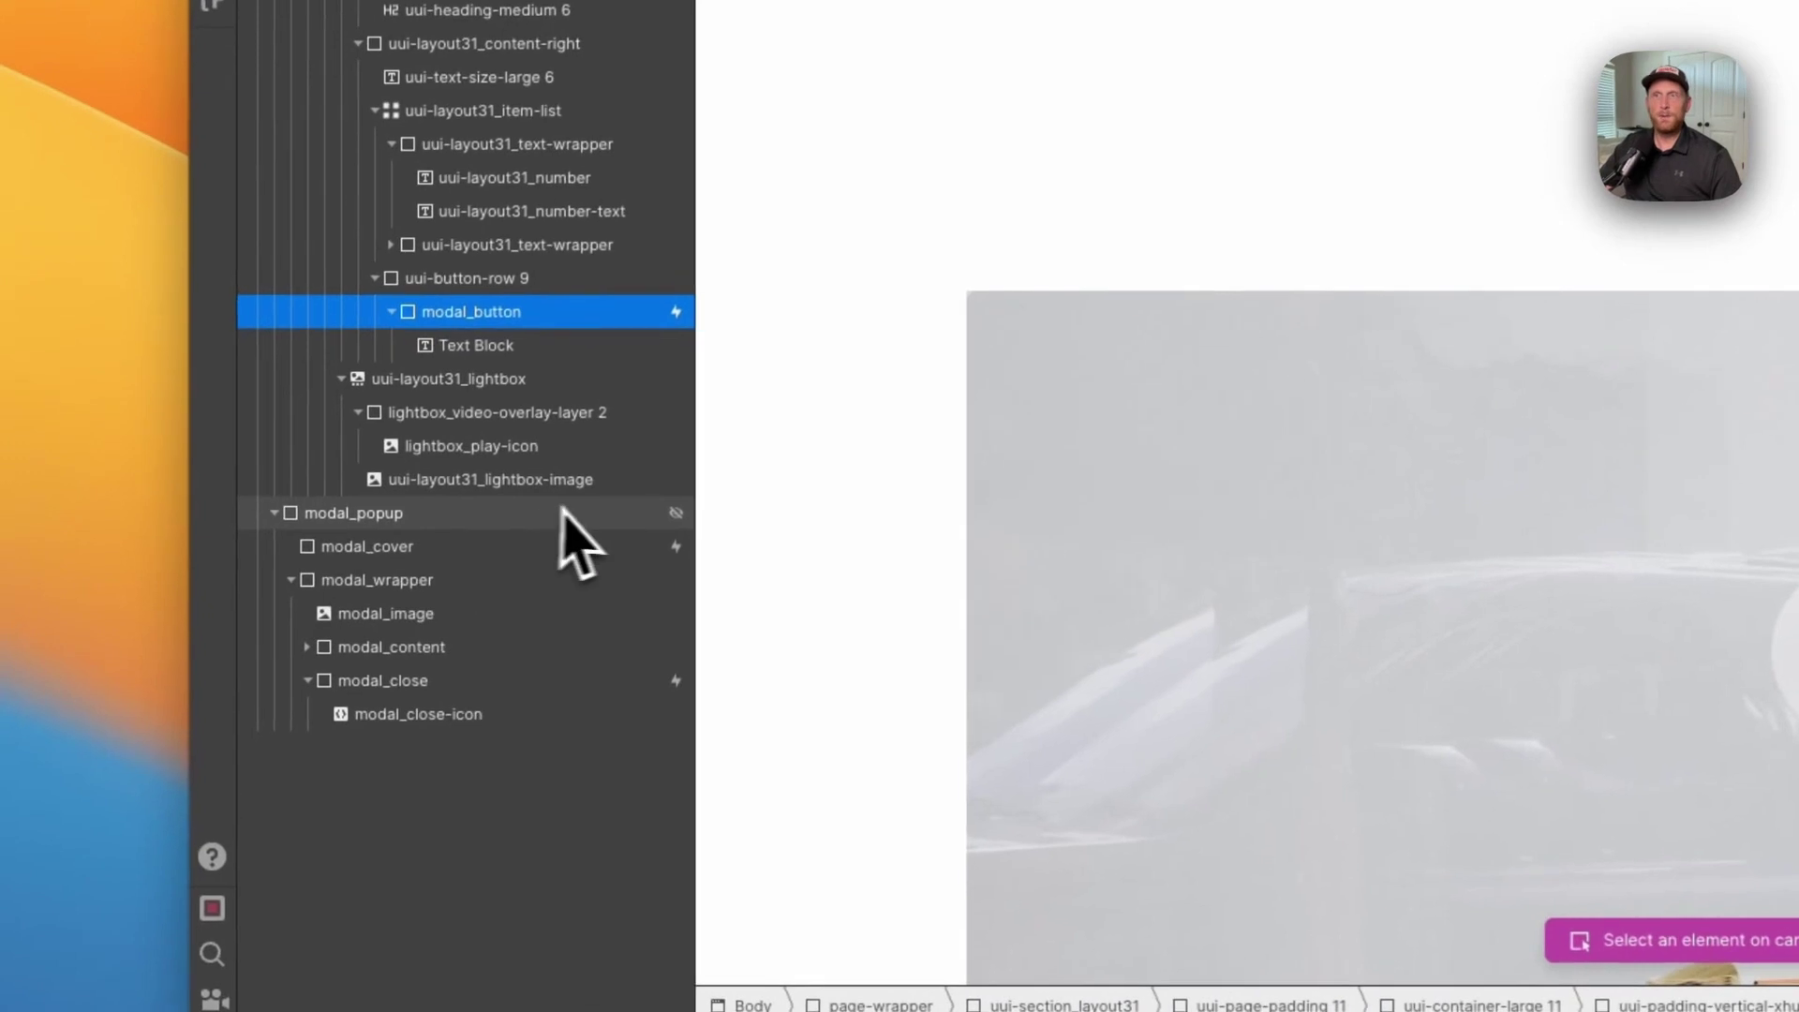
click(384, 514)
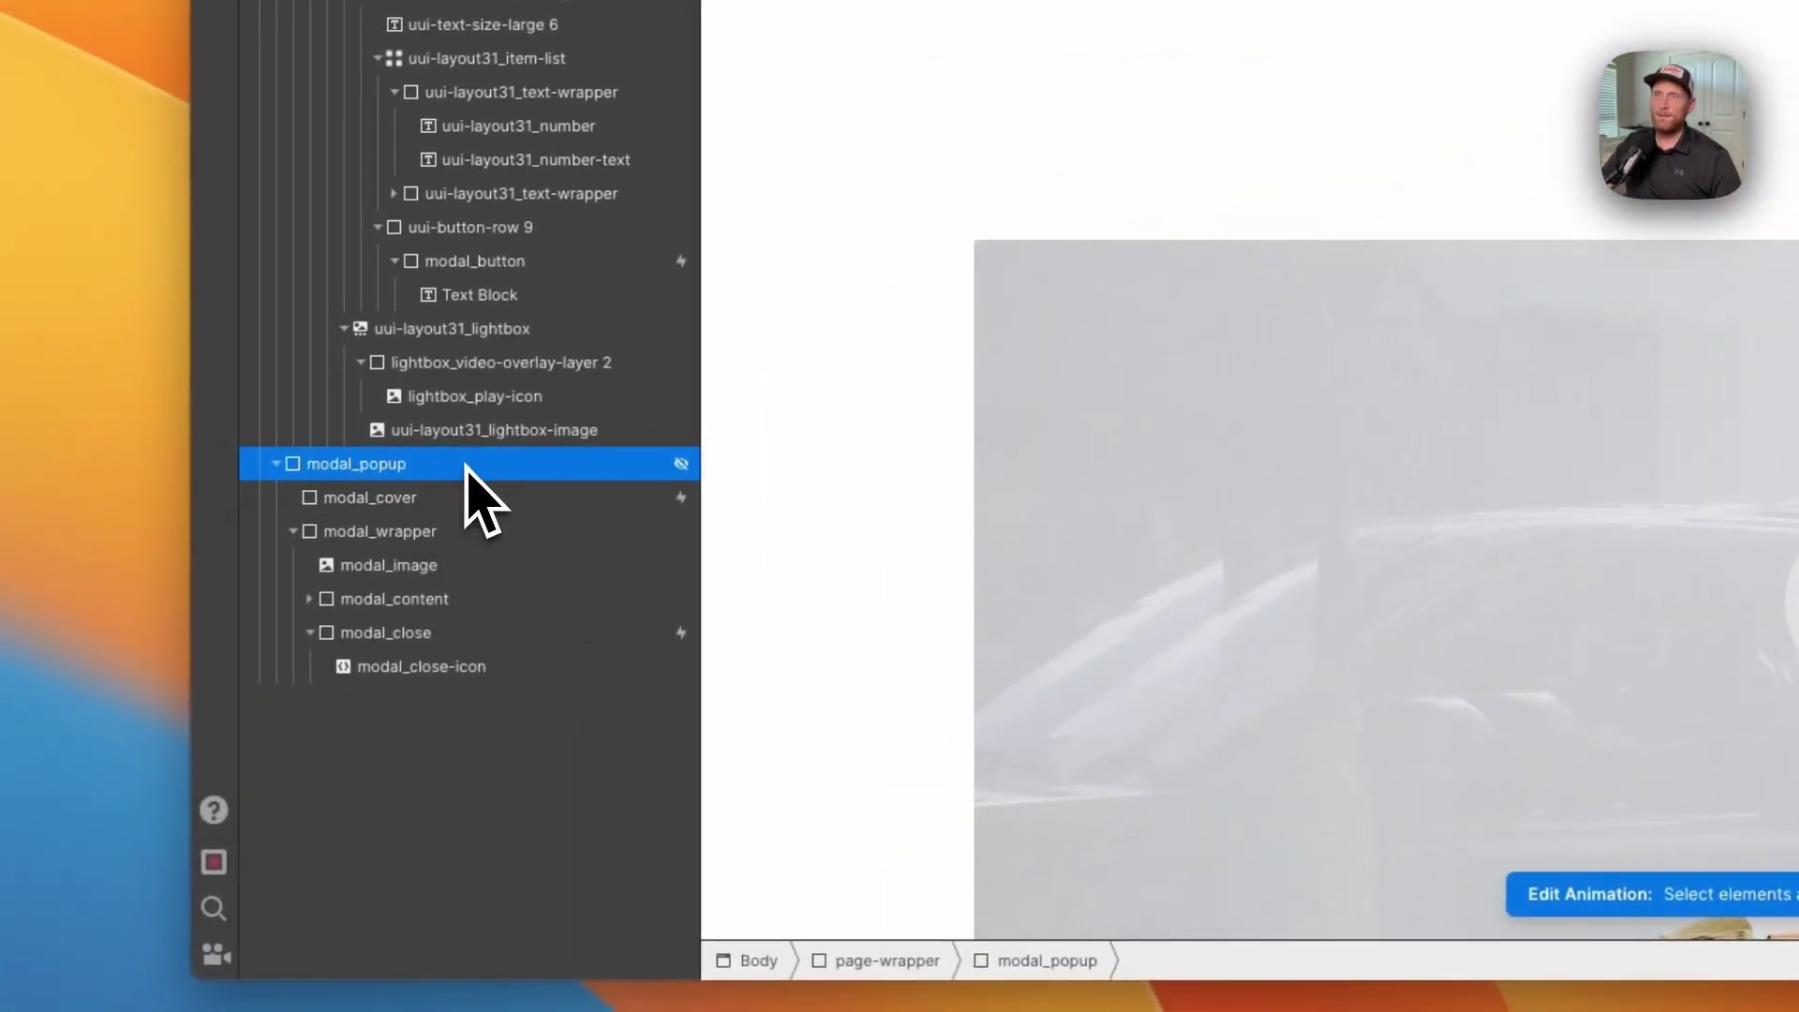
click(412, 497)
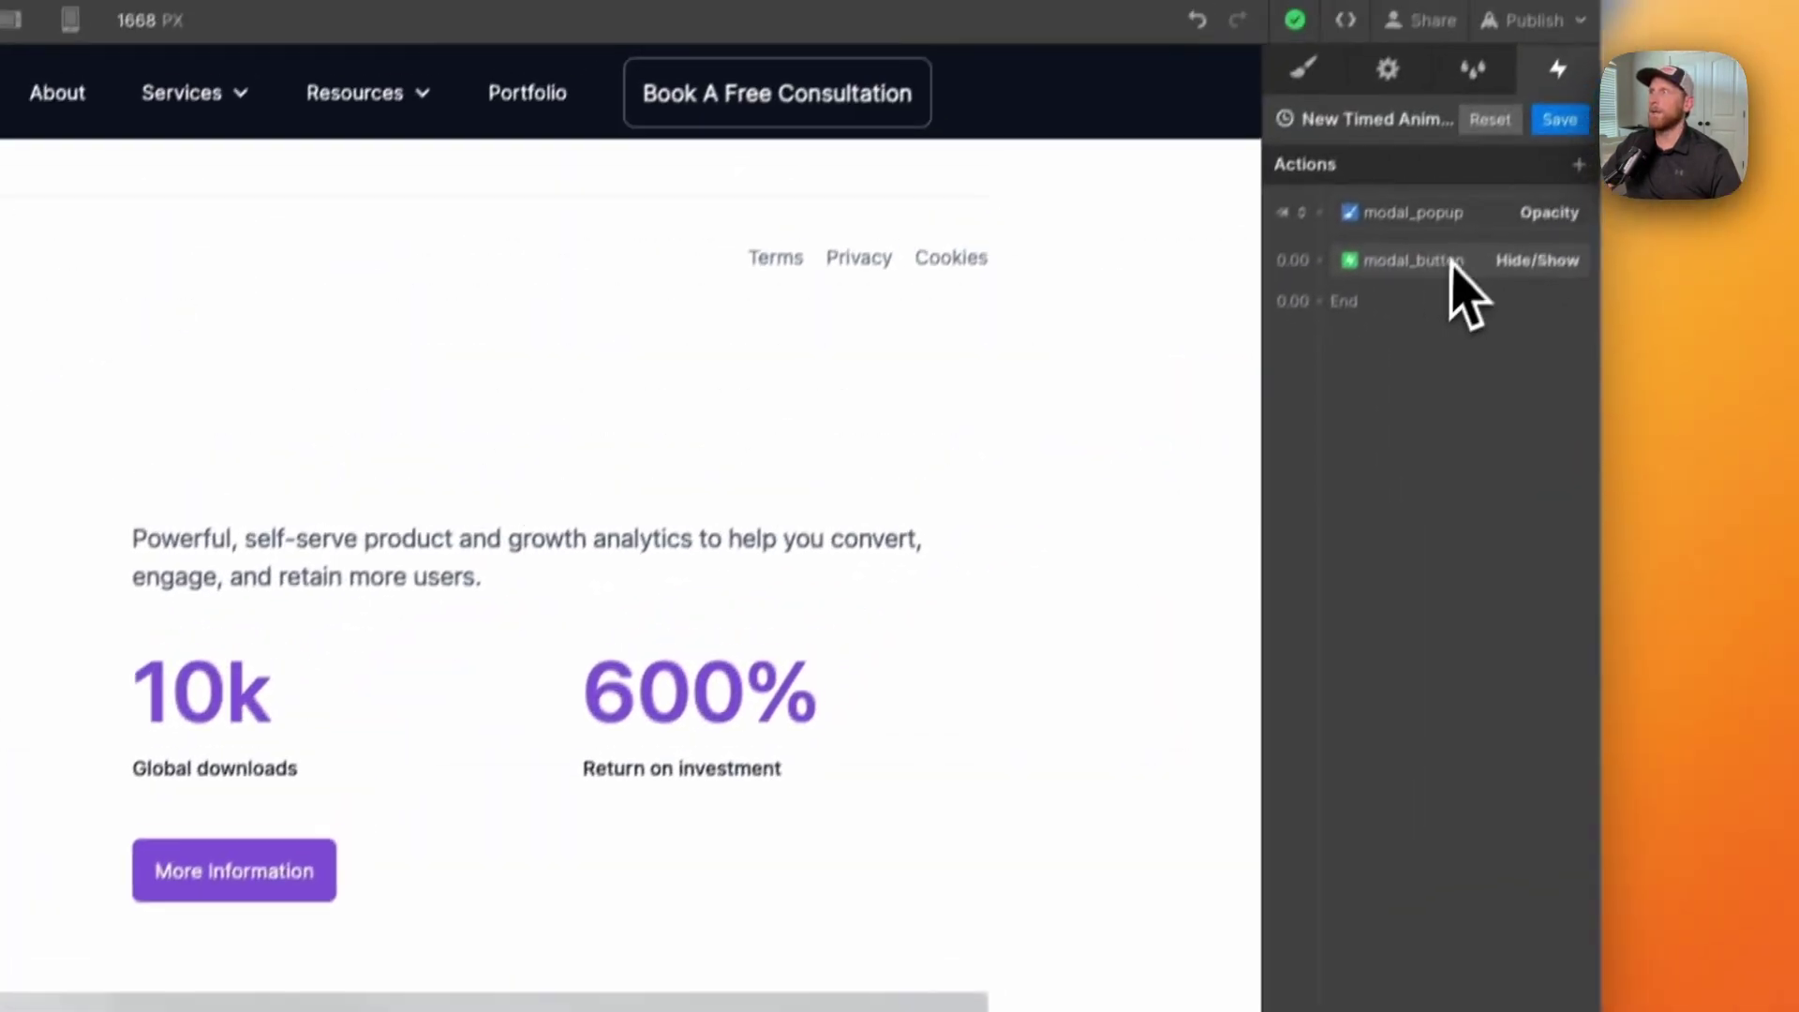
Step: Retarget the Hide/Show action to modal_popup and set it as an initial state
right_click(1450, 270)
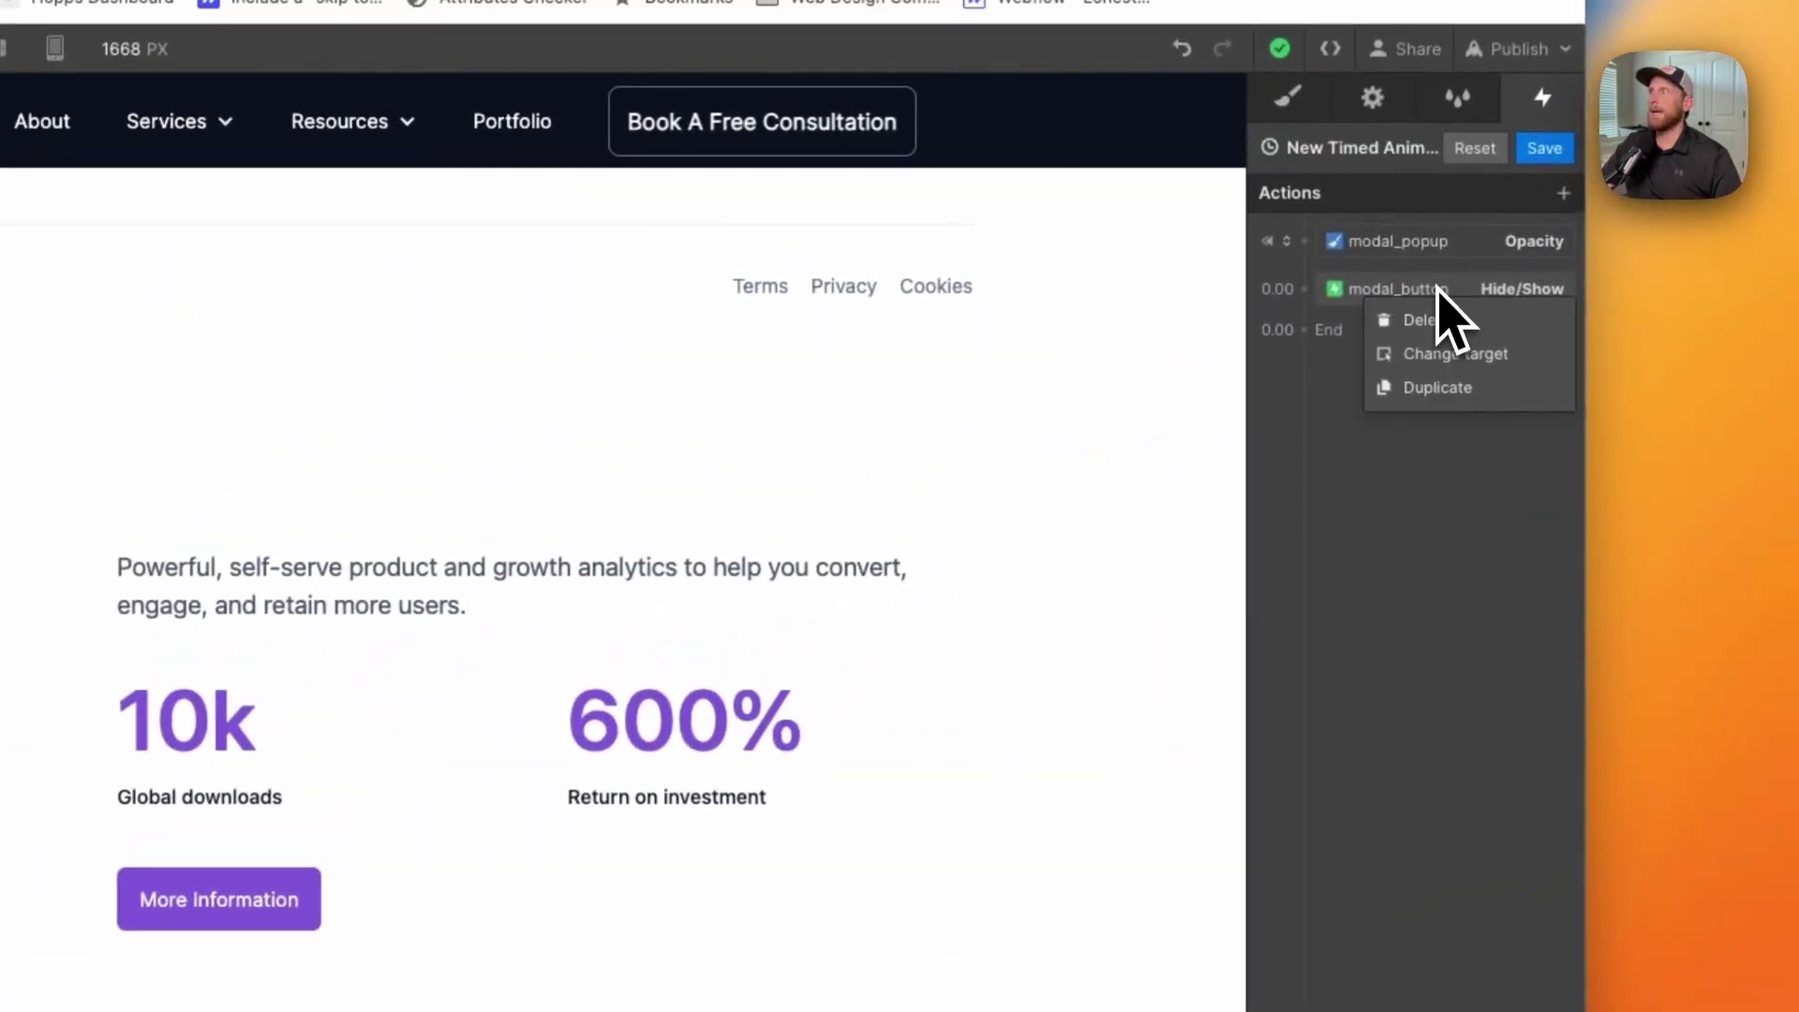
click(1456, 318)
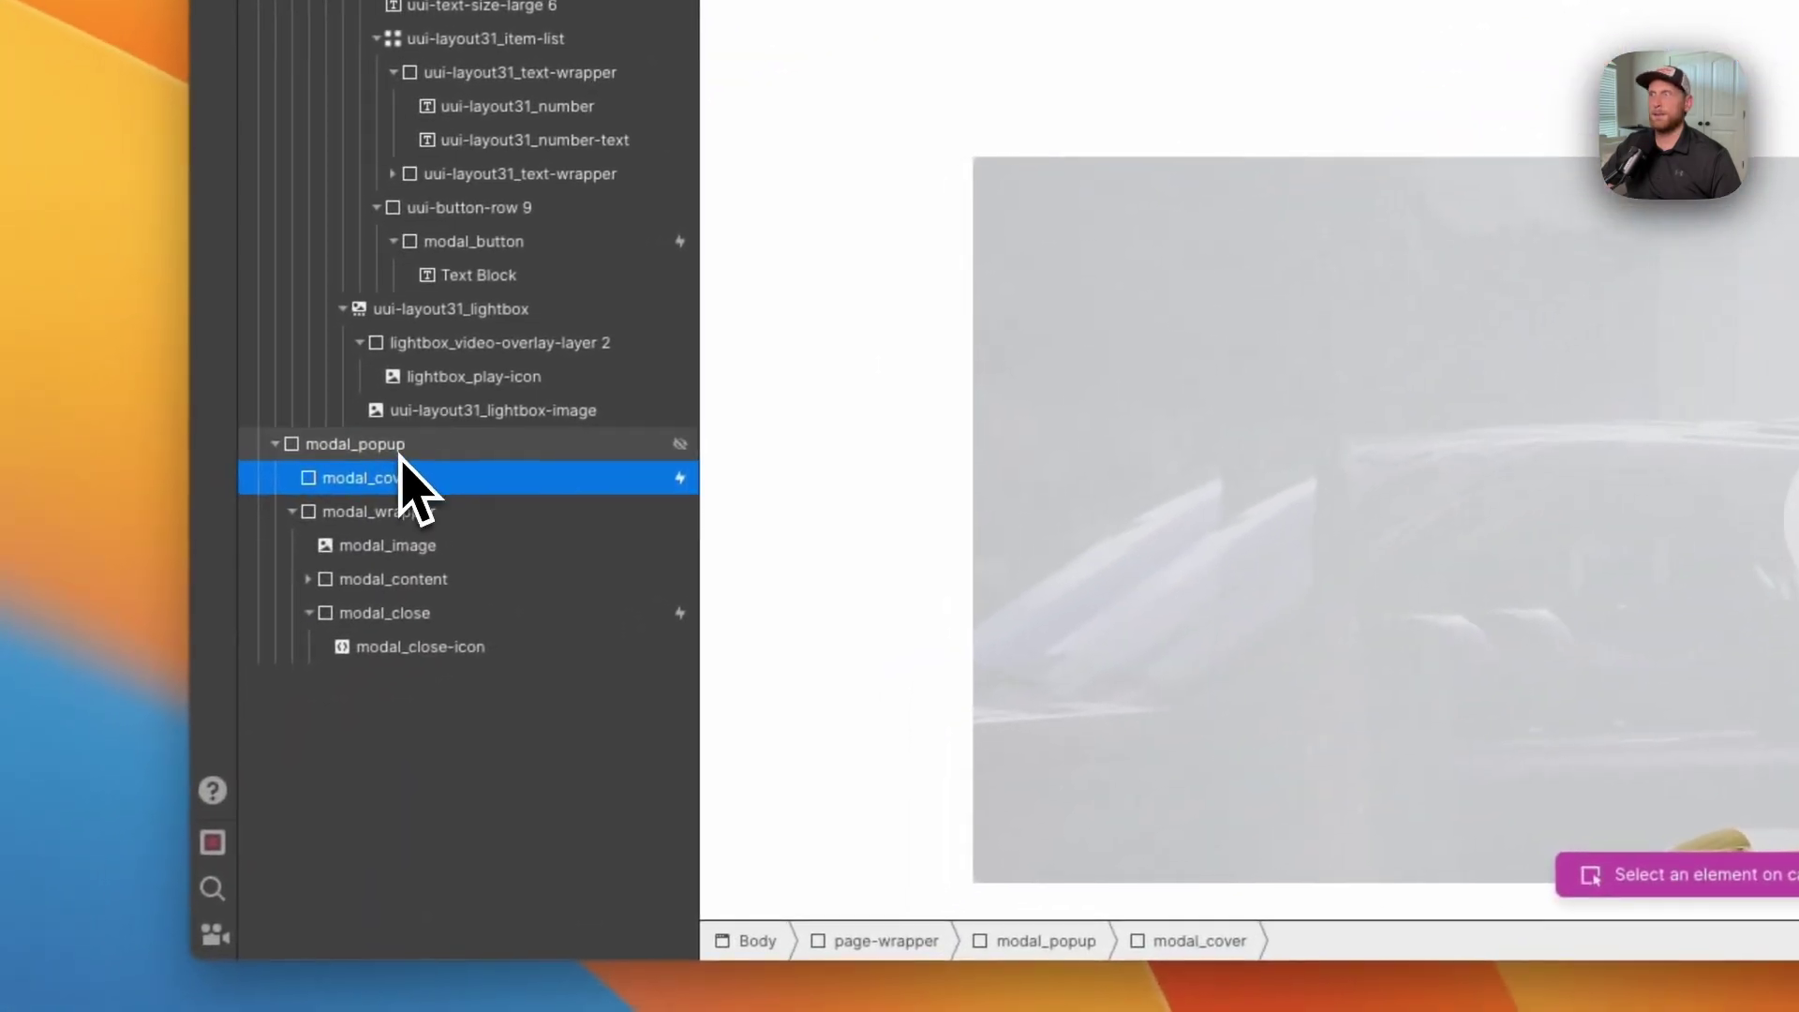
click(401, 450)
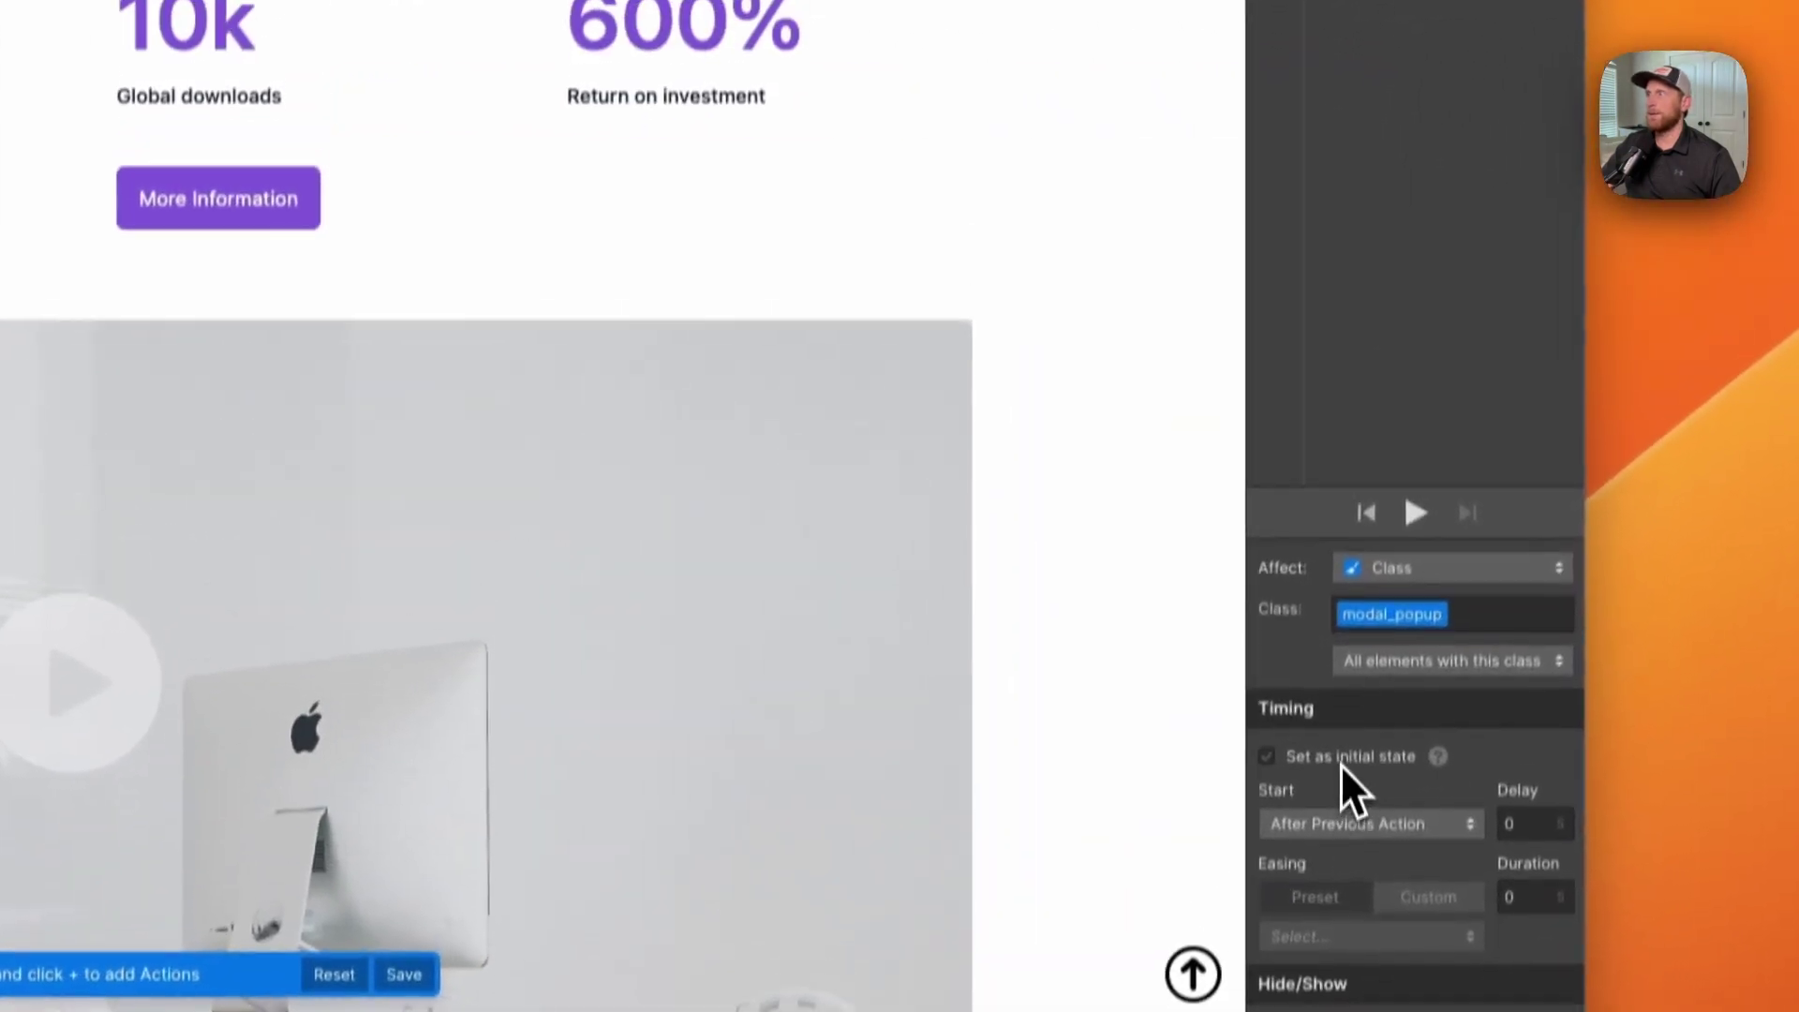
click(1342, 759)
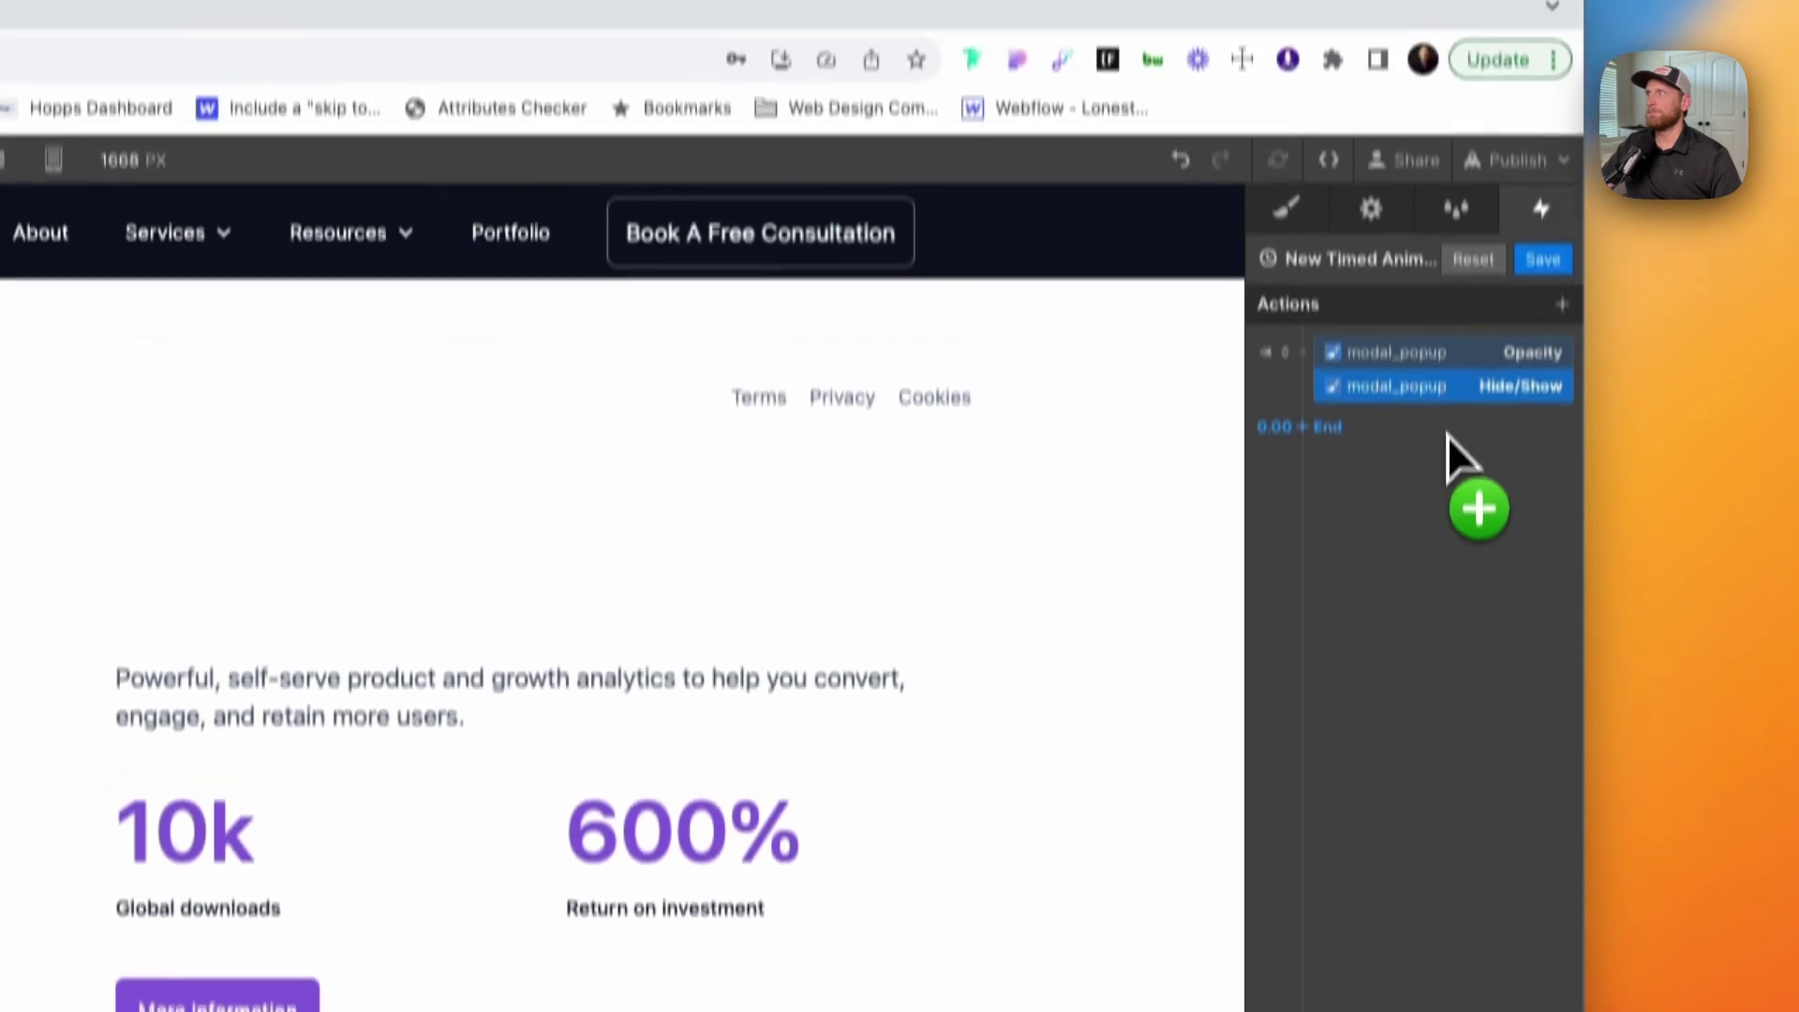
Step: Add a second Hide/Show action for modal_popup after the initial state, with its display set to Flex
click(1448, 314)
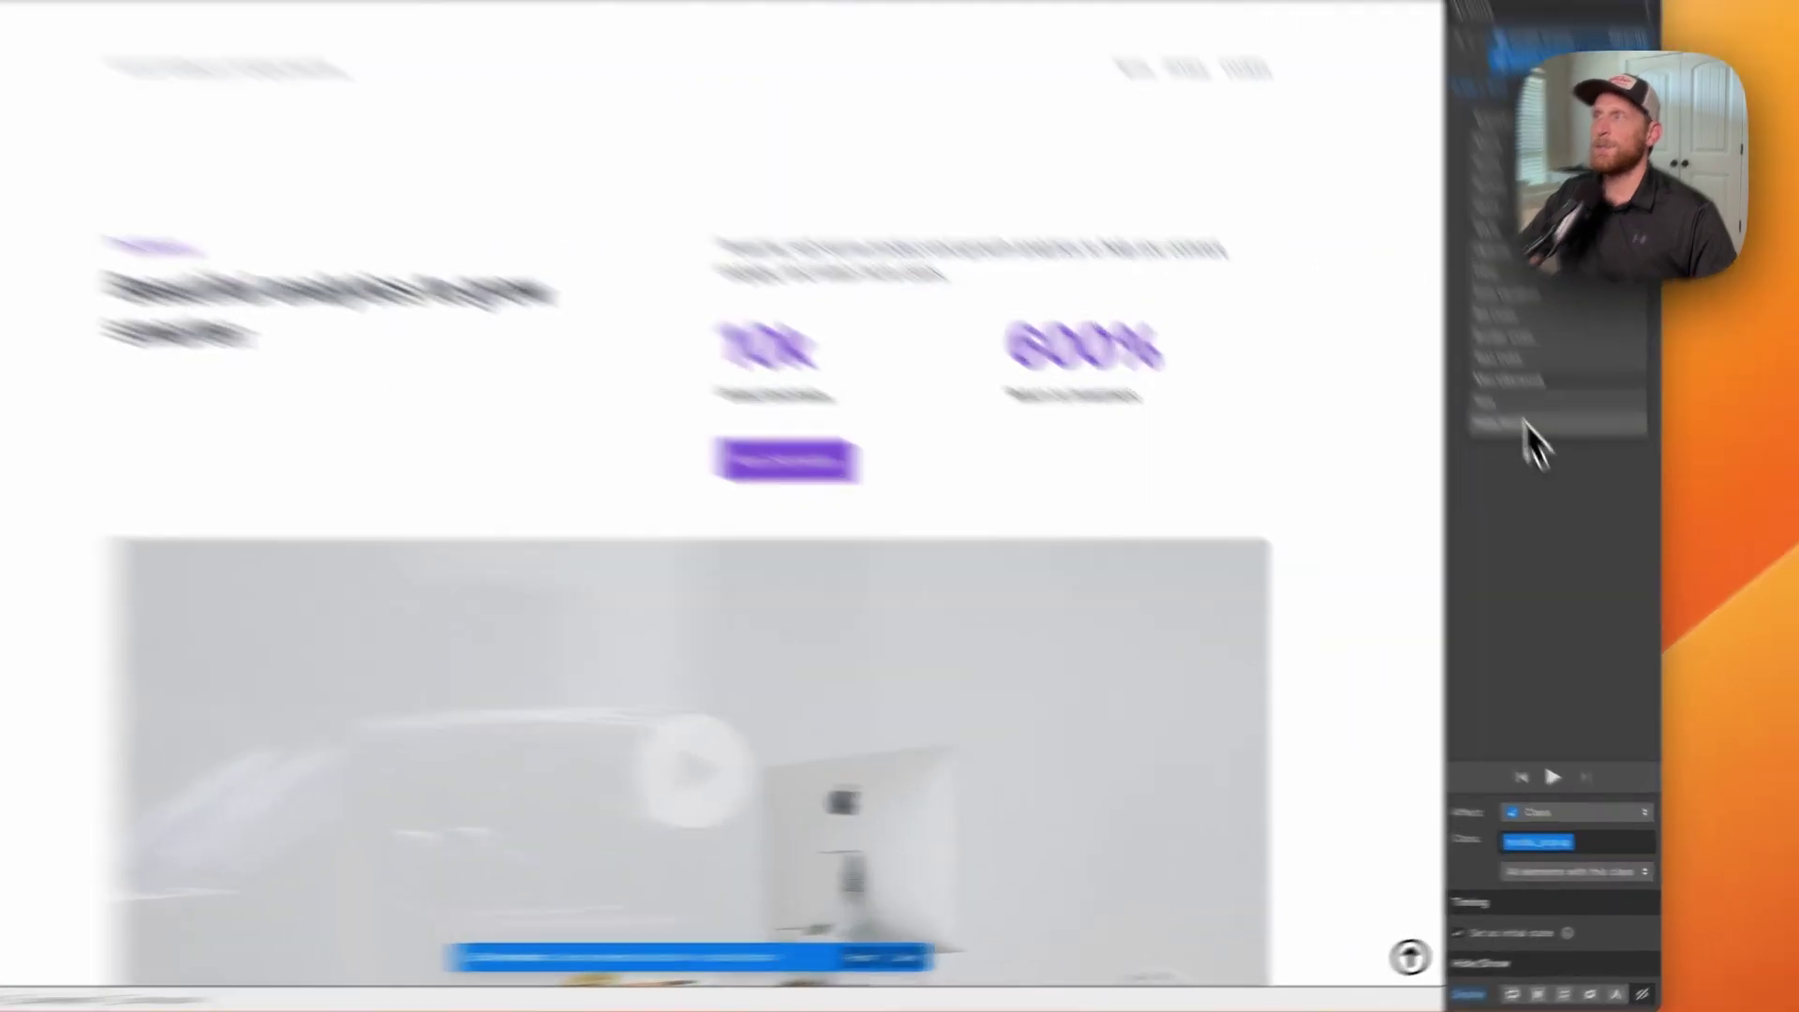
click(1585, 524)
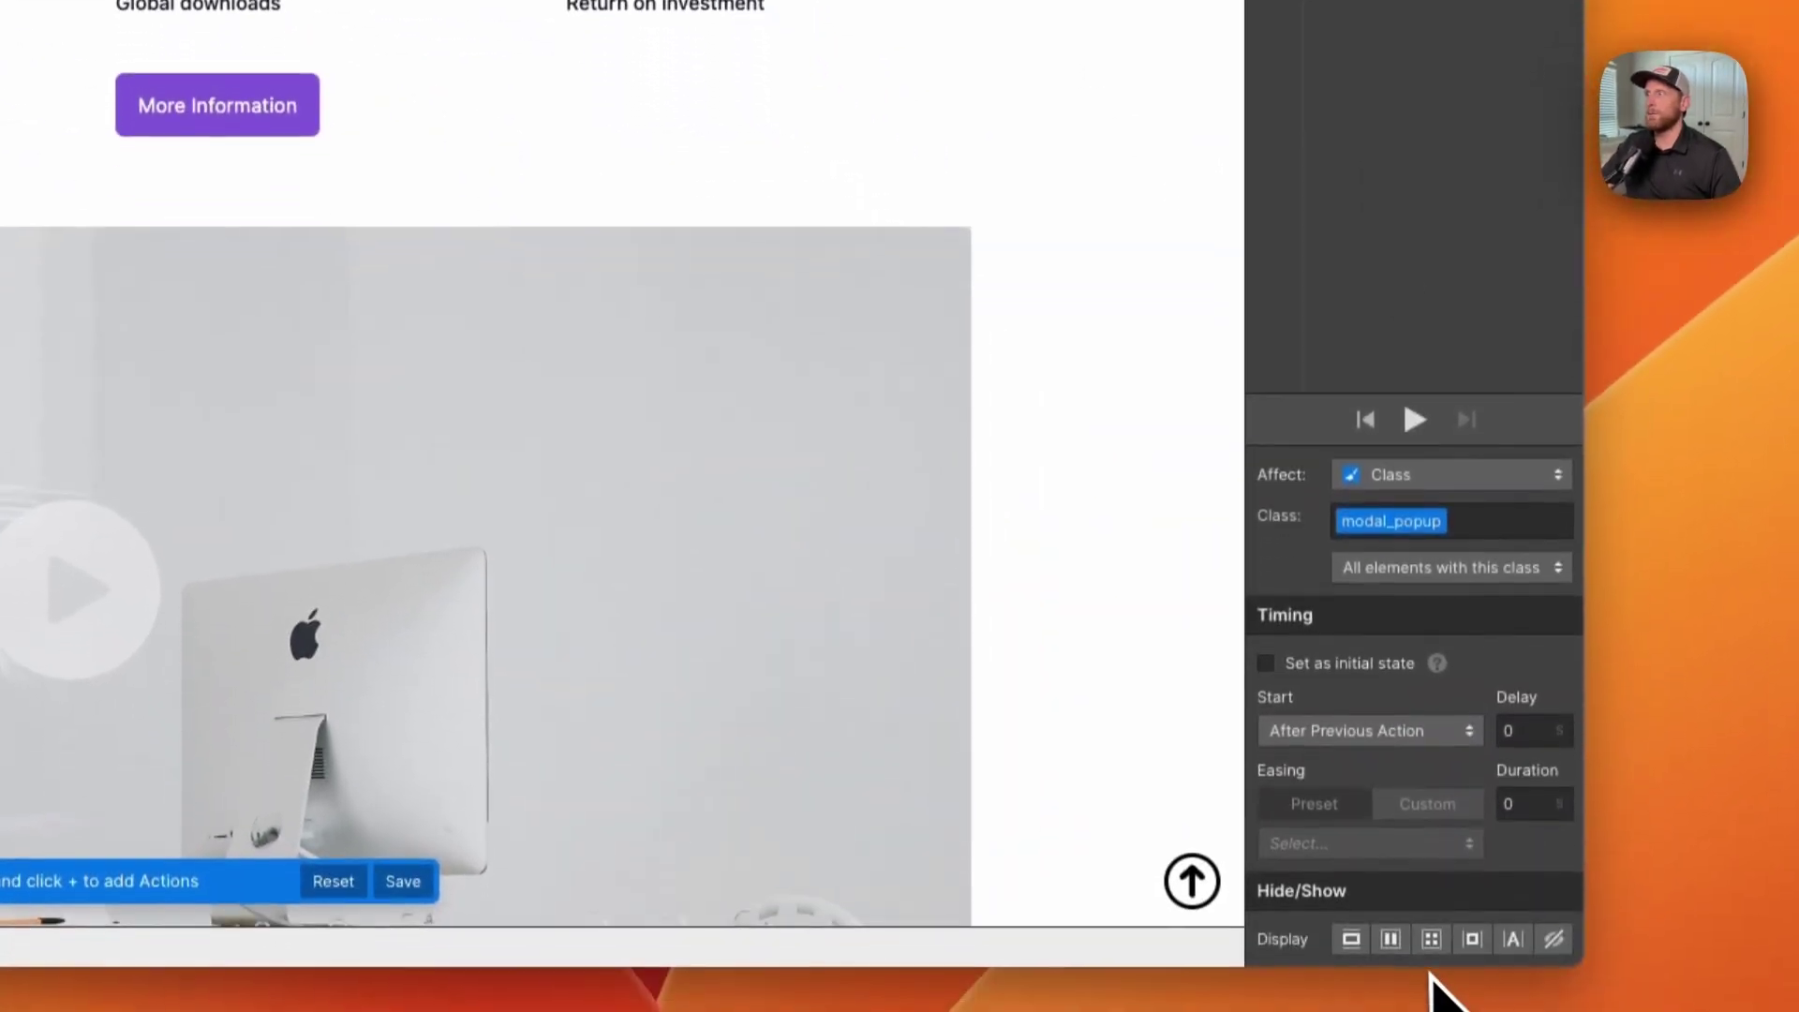
click(1395, 941)
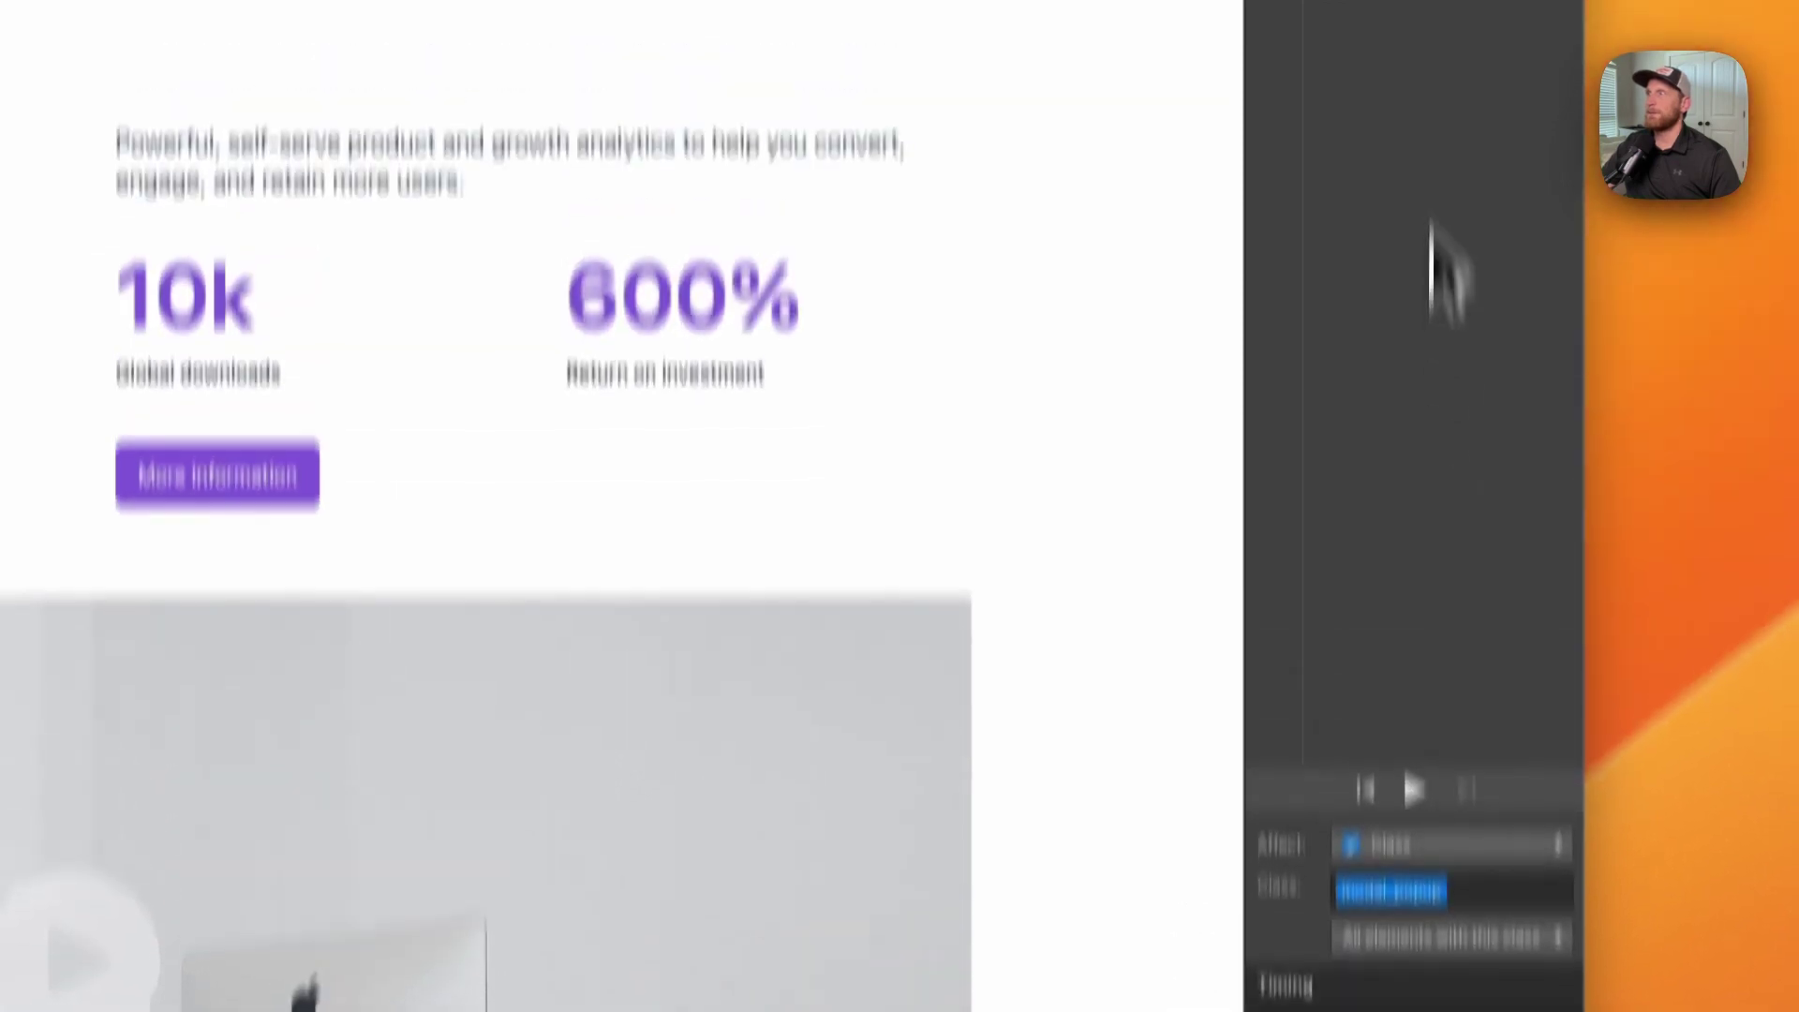
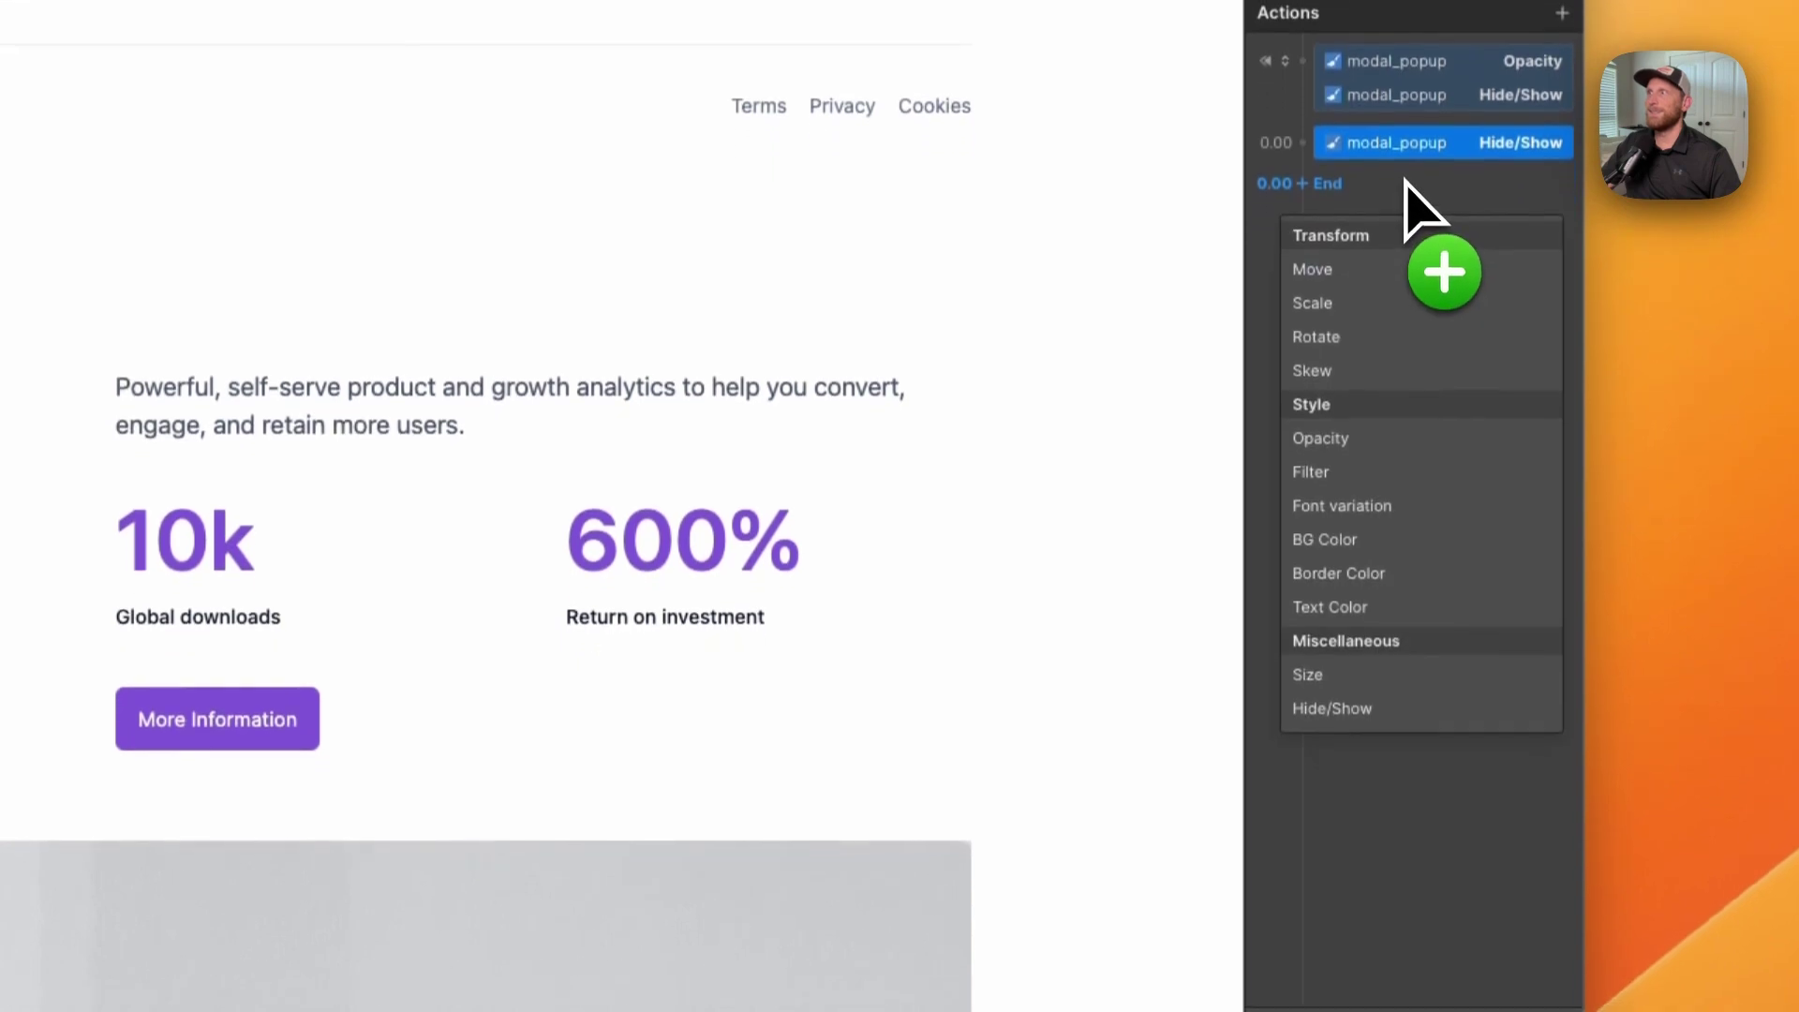
Step: Add an Opacity action for modal_popup after the second Hide/Show action and set its opacity to 100%
click(1405, 439)
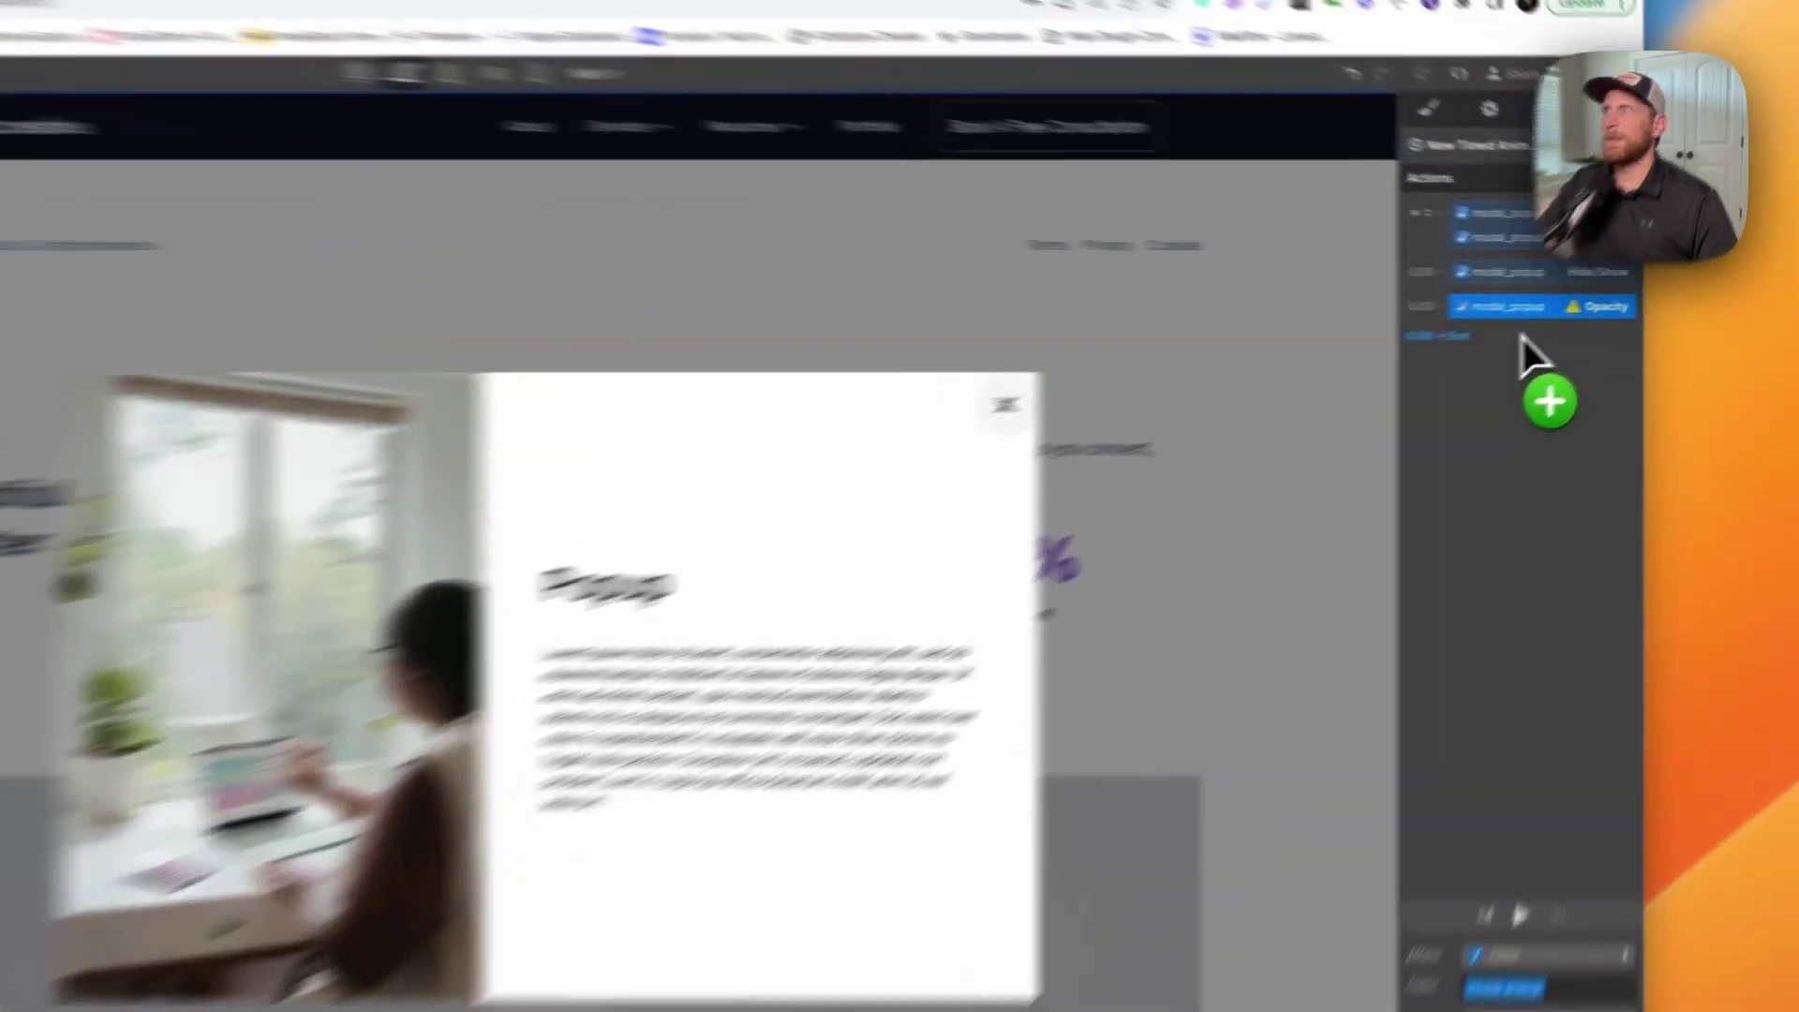
click(1607, 326)
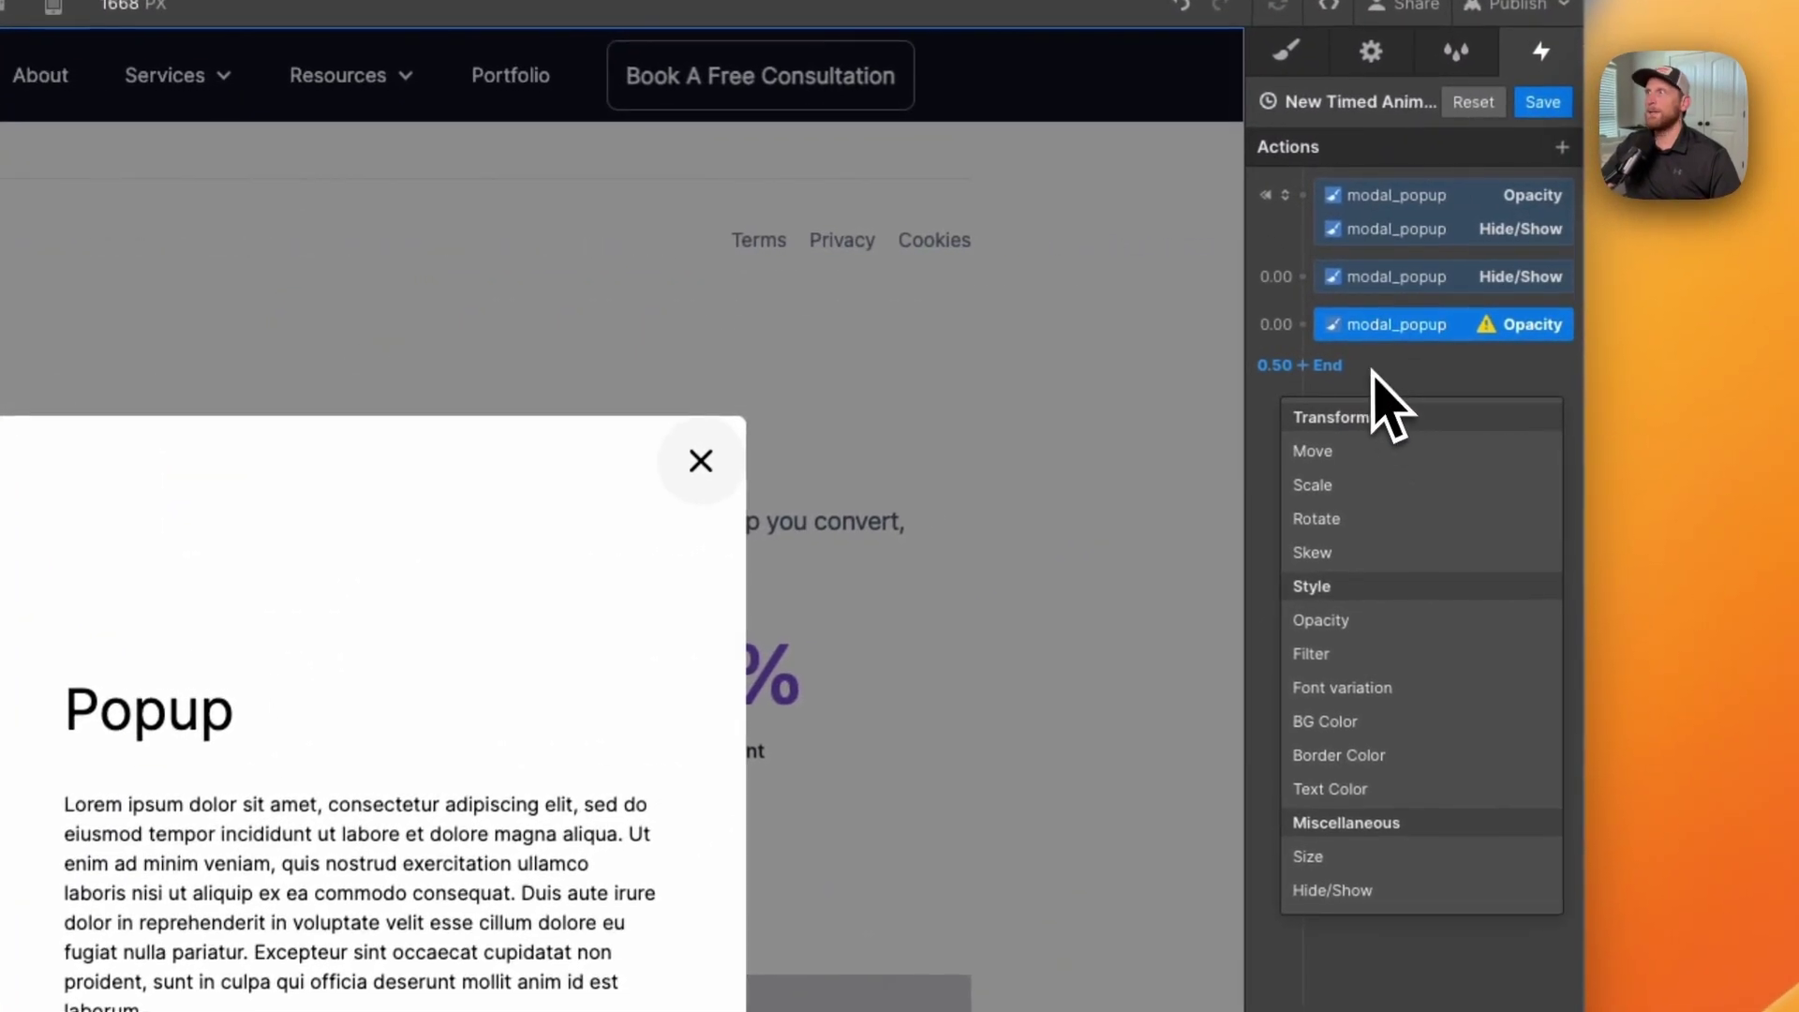
click(1396, 367)
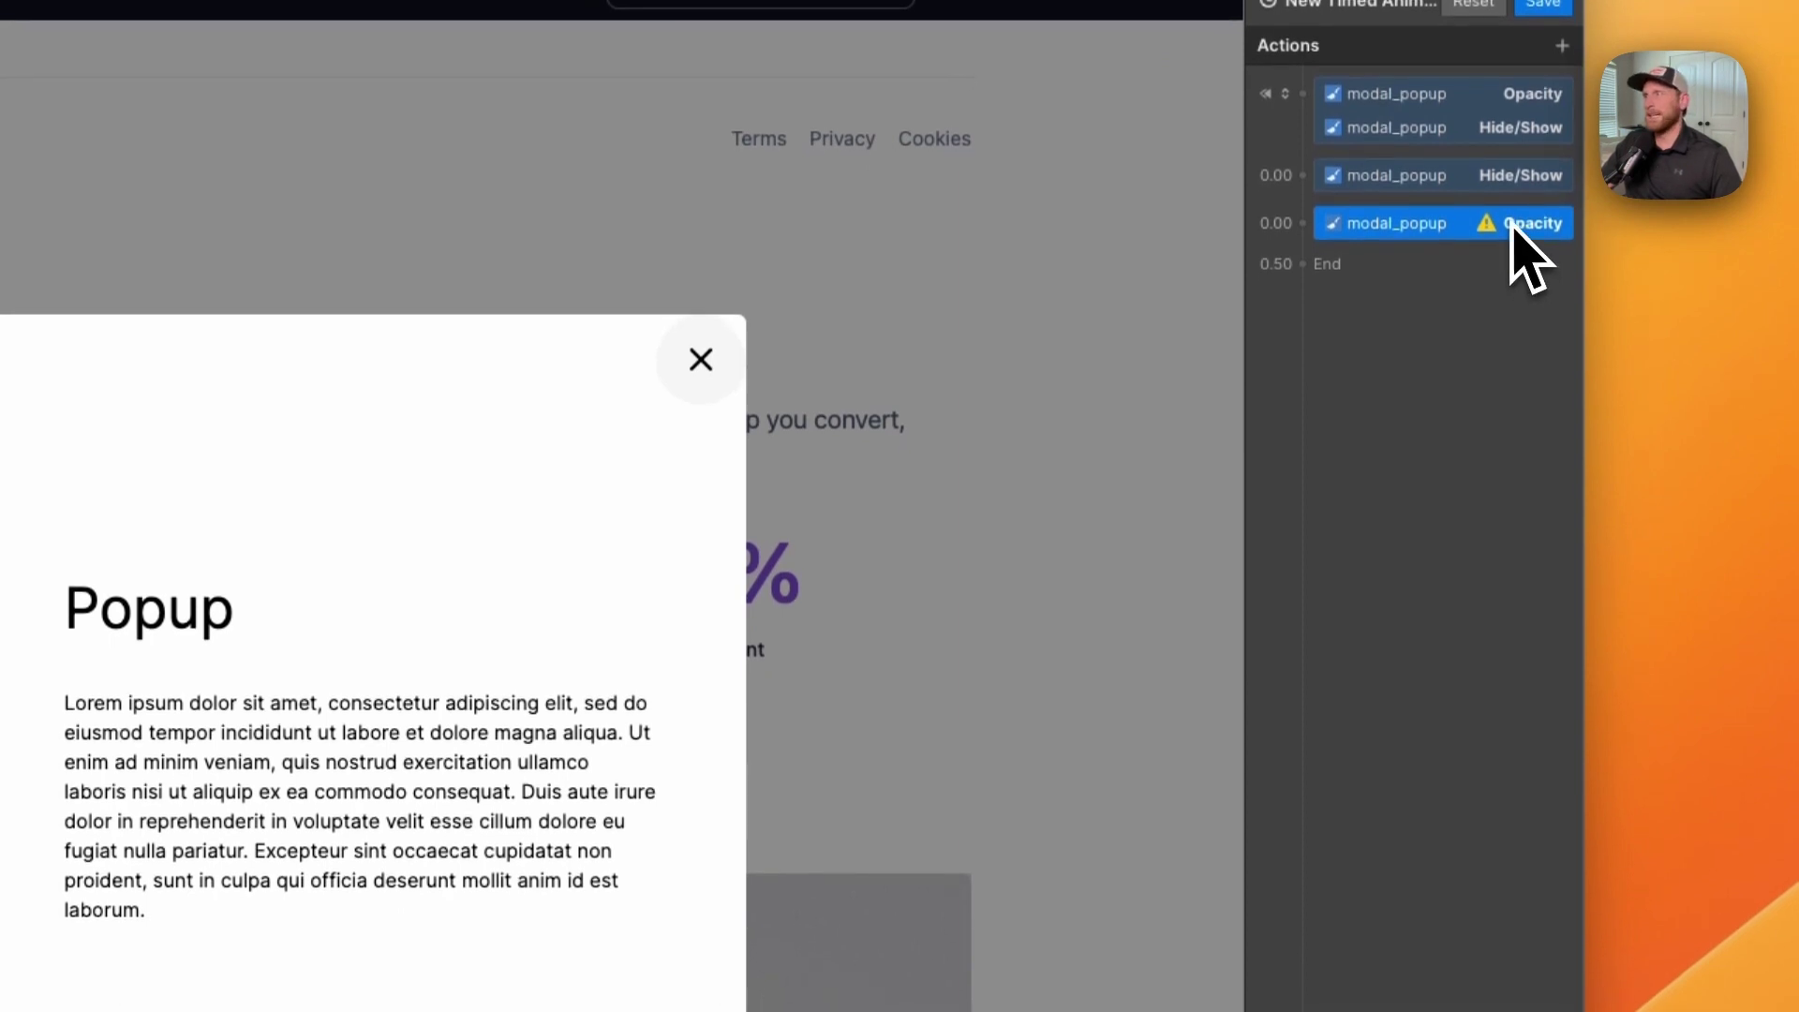
mouse_move(1489, 227)
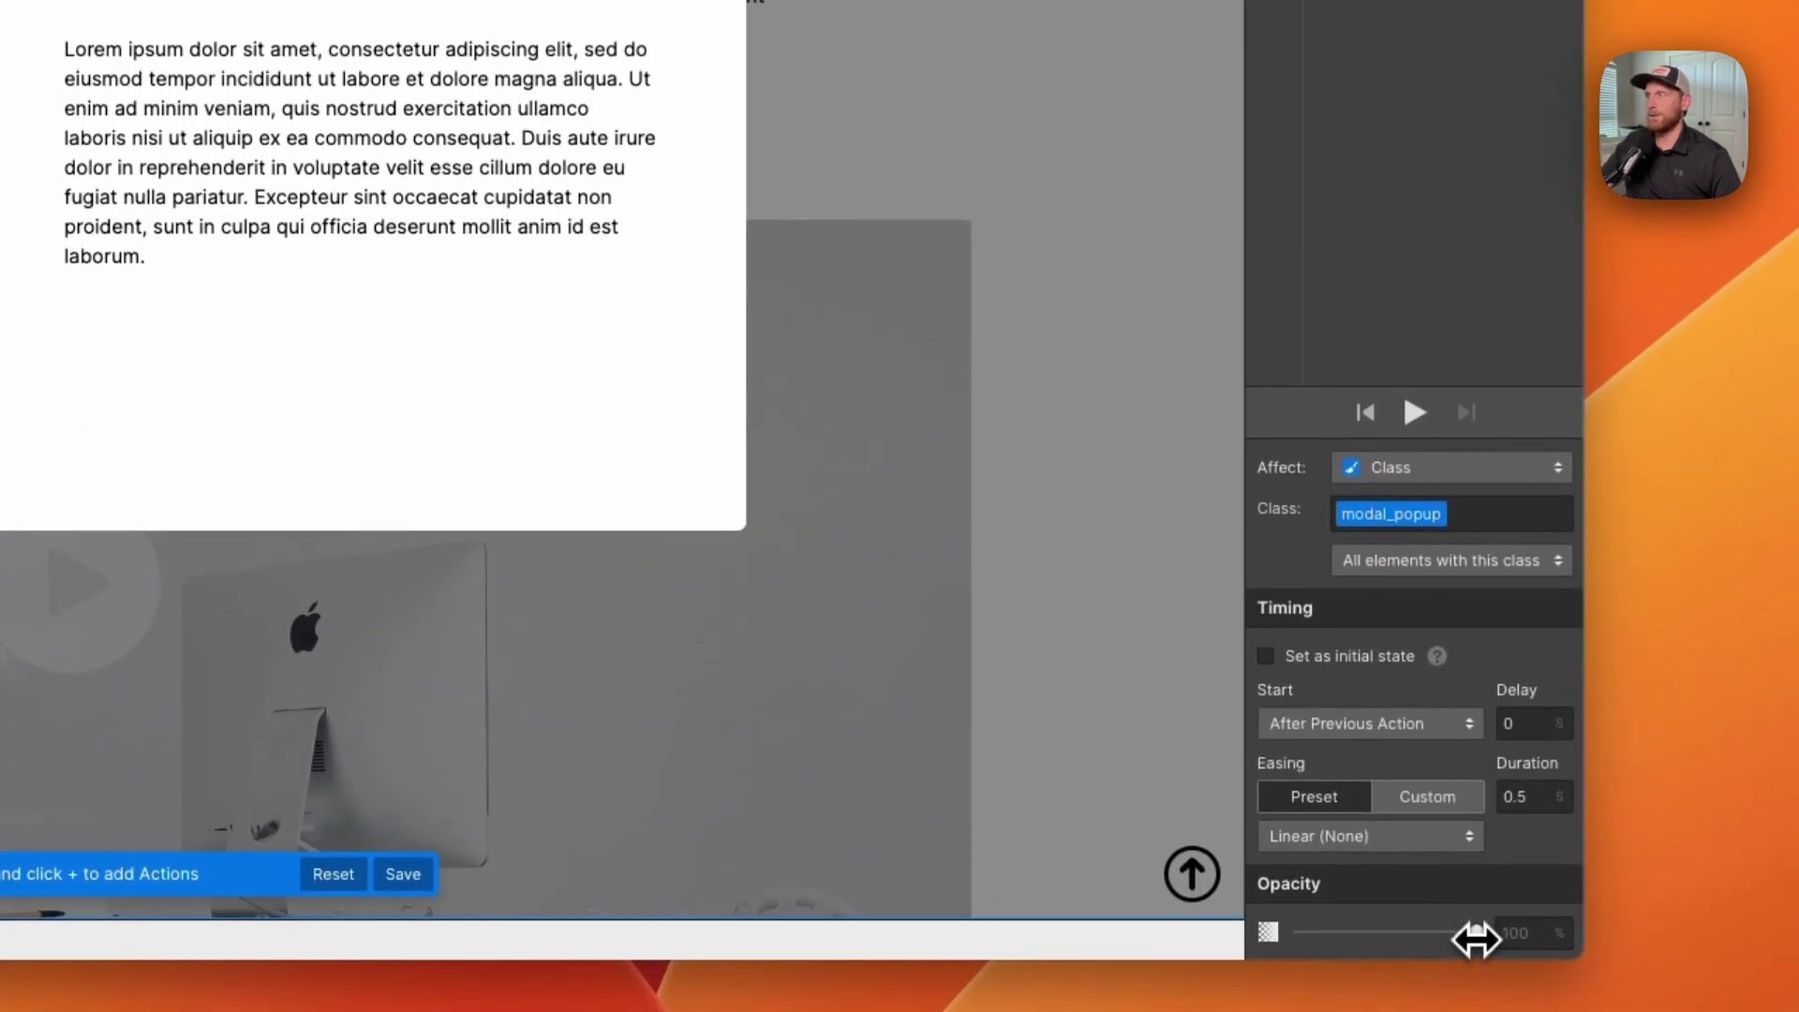
drag(1475, 937, 1506, 932)
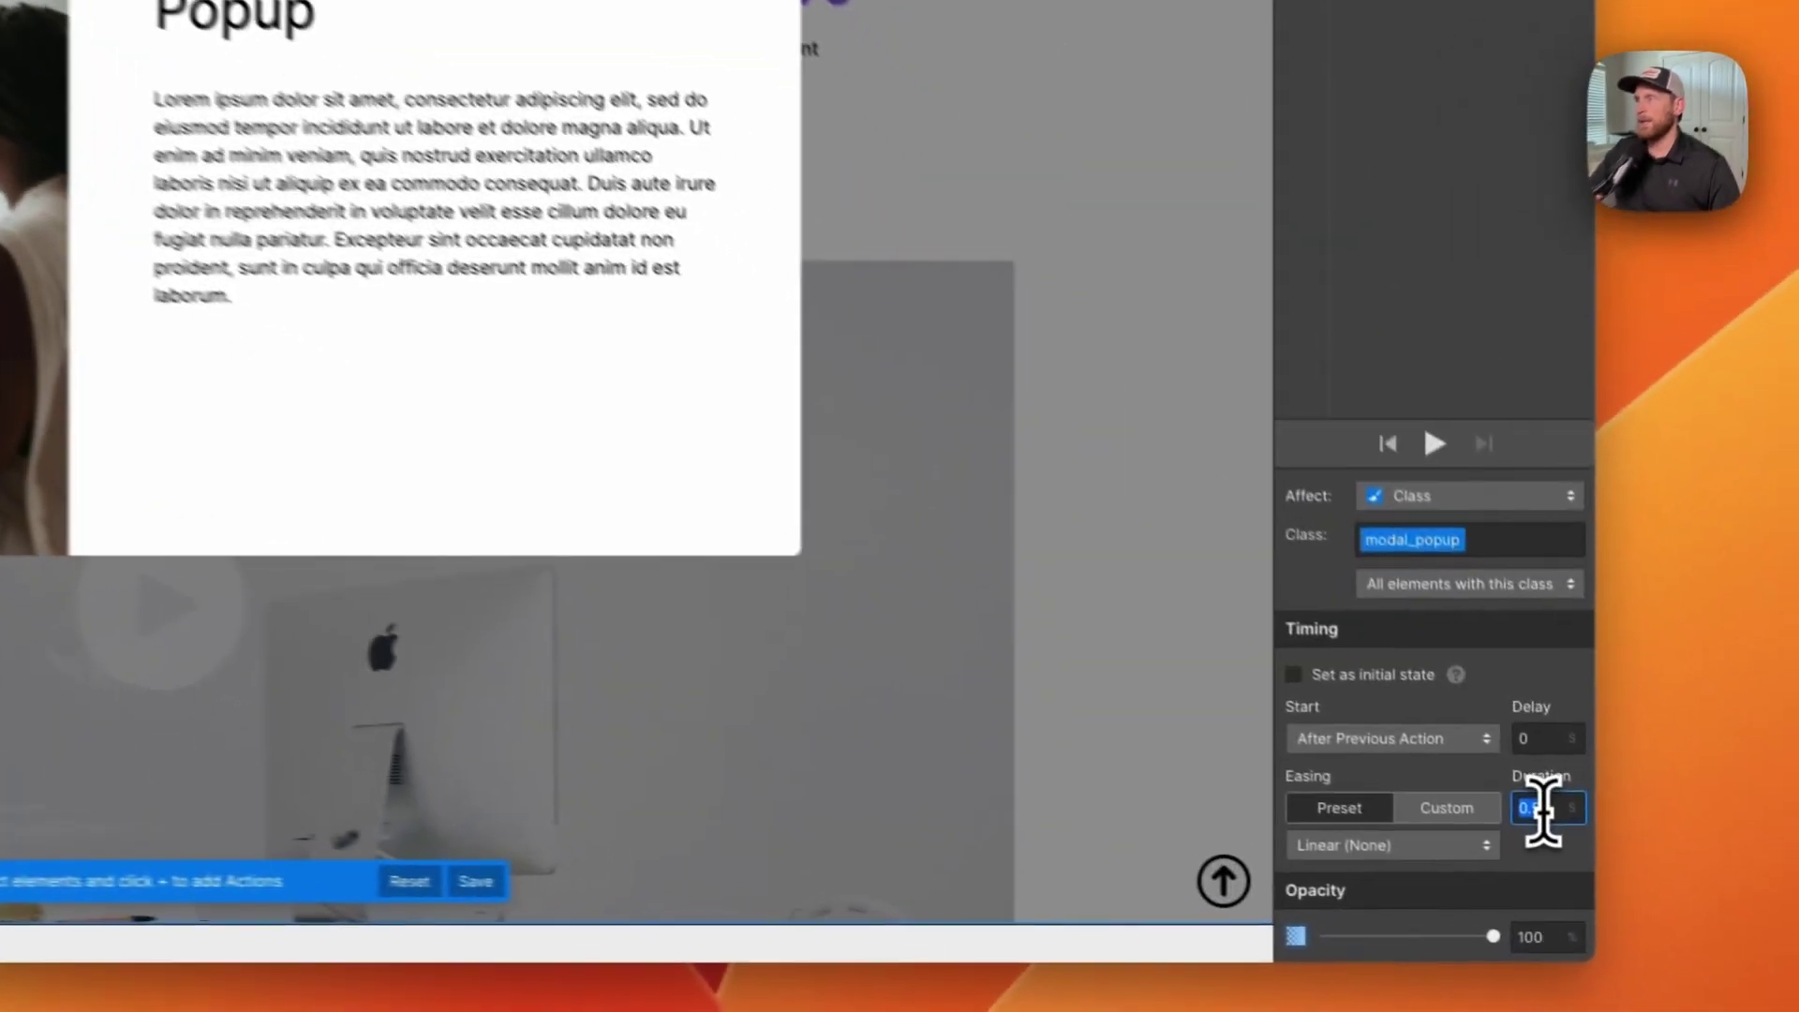
Step: Set the duration of the final modal_popup Opacity action to 0.25 seconds and save the timed animation
click(1667, 905)
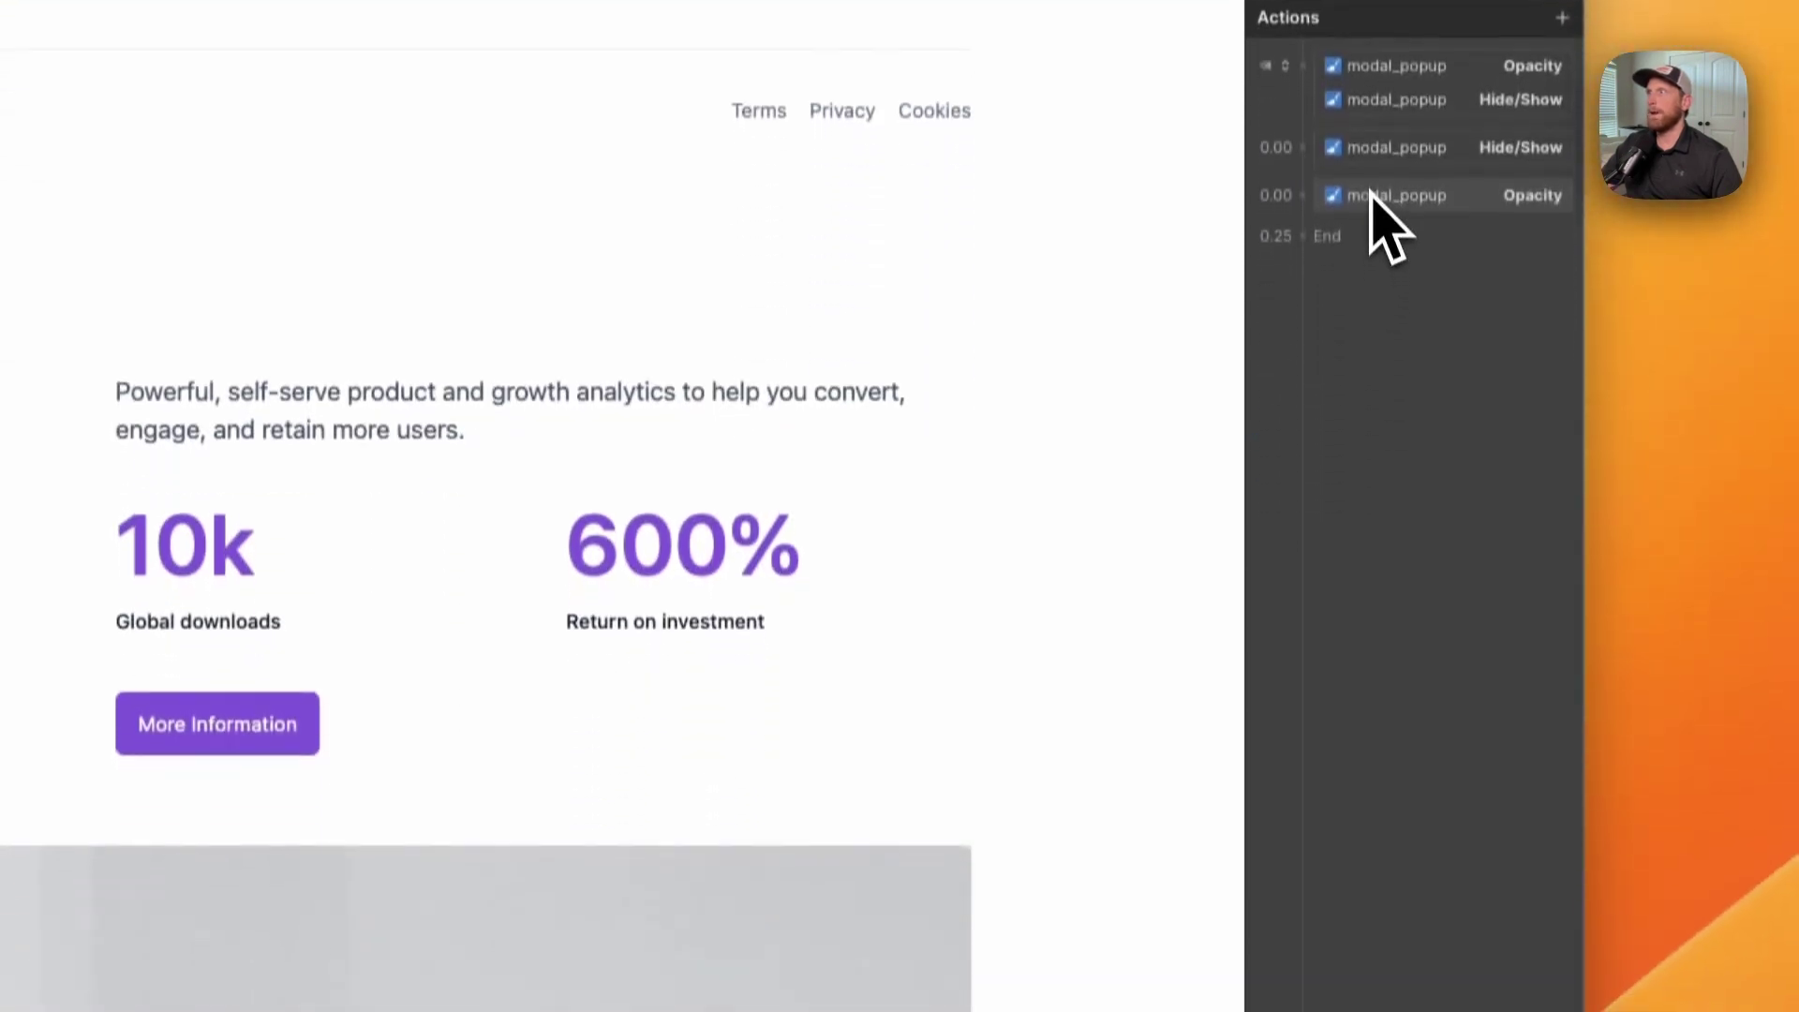
click(1378, 511)
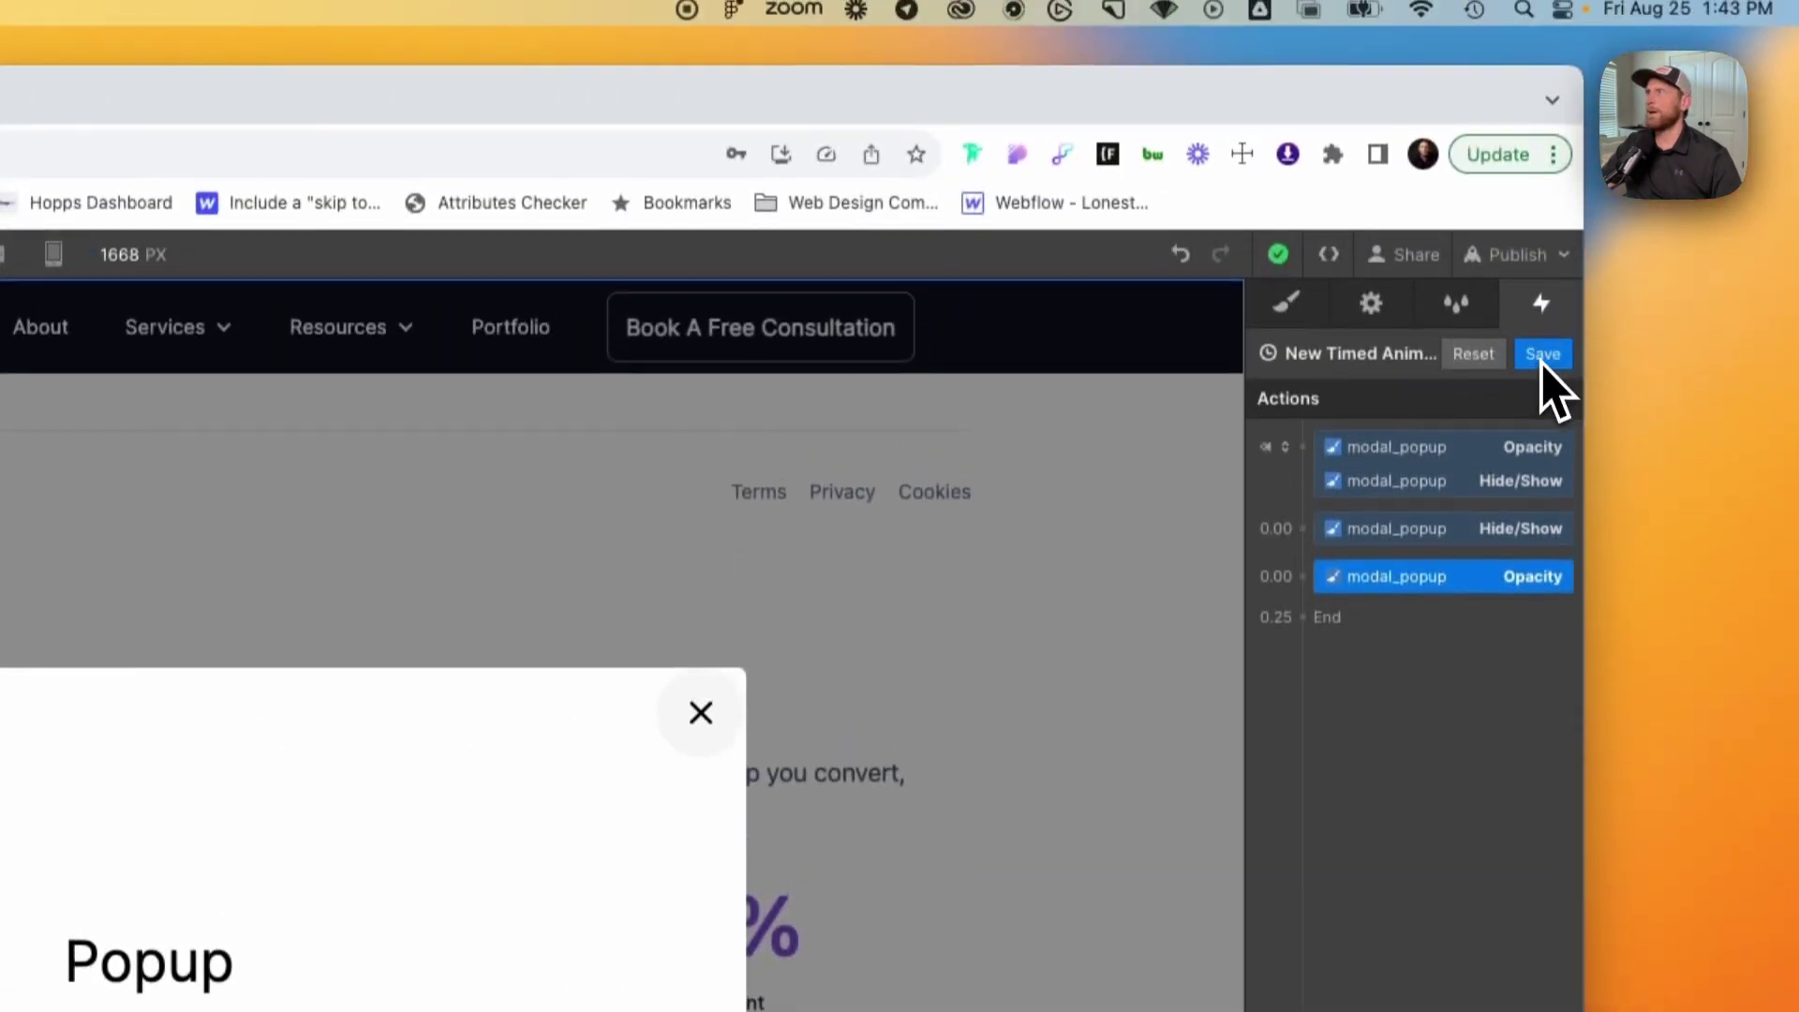
click(1542, 358)
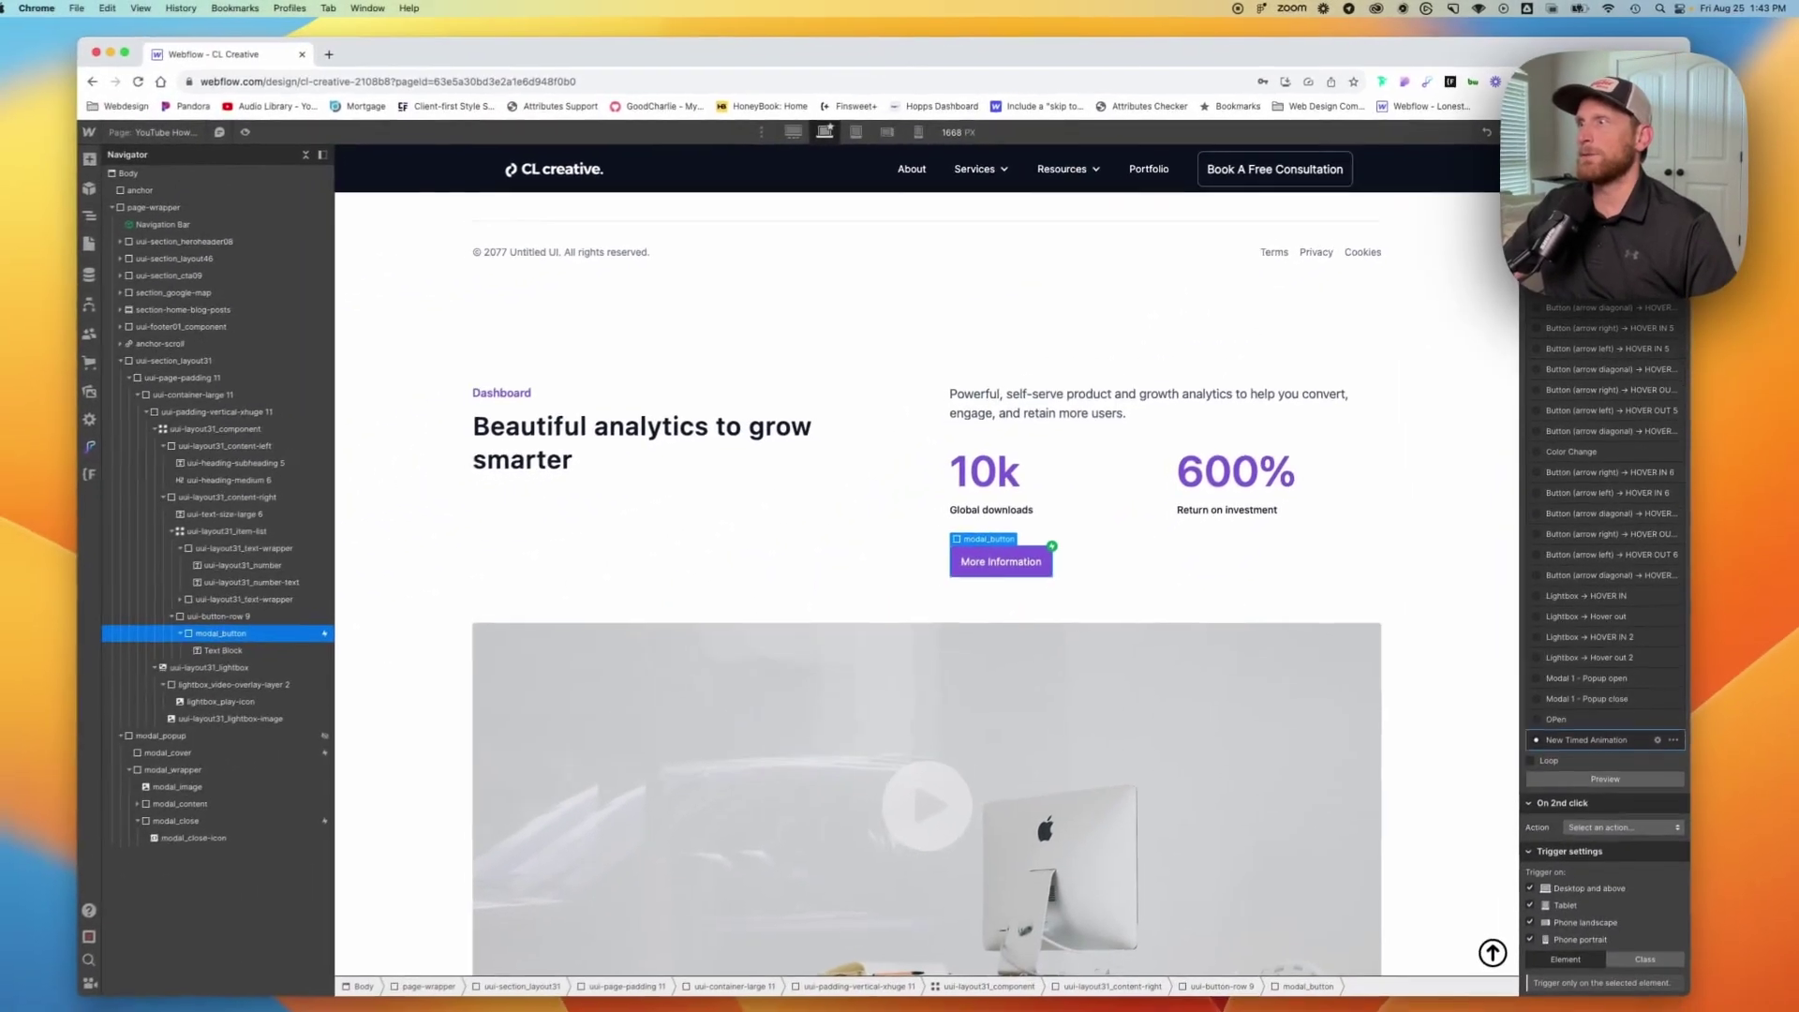
click(1616, 733)
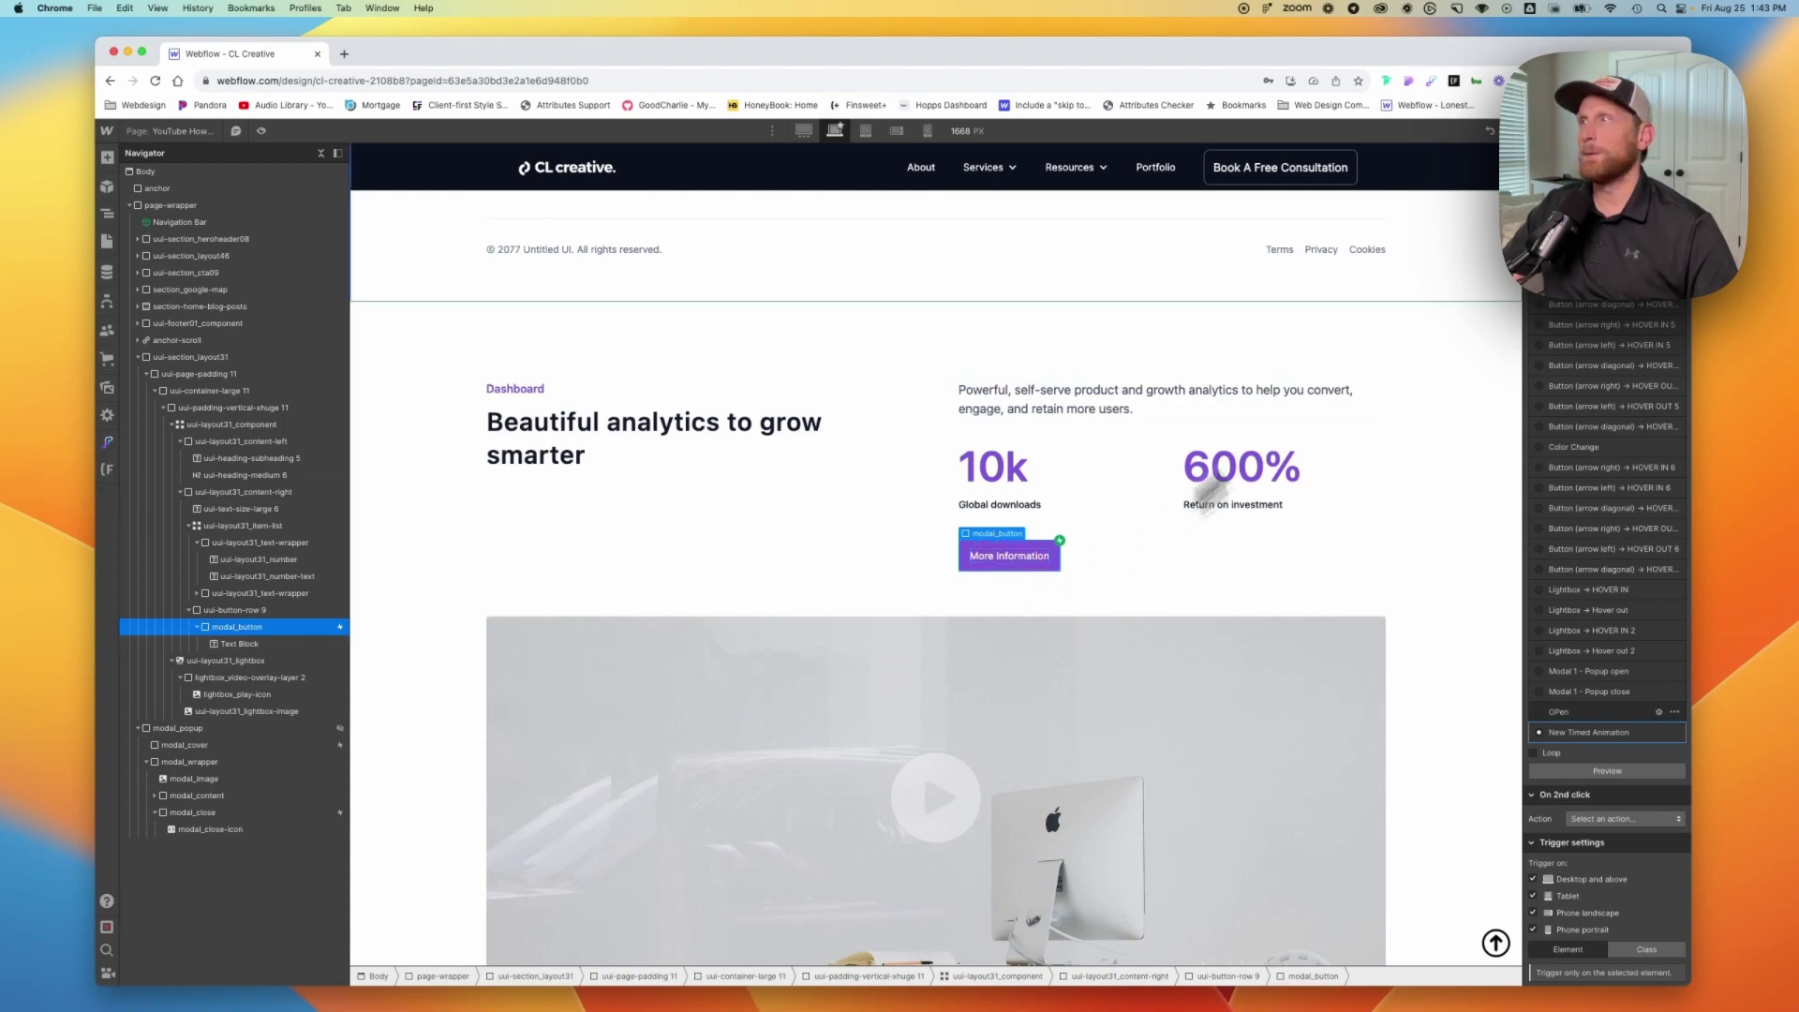
click(1677, 221)
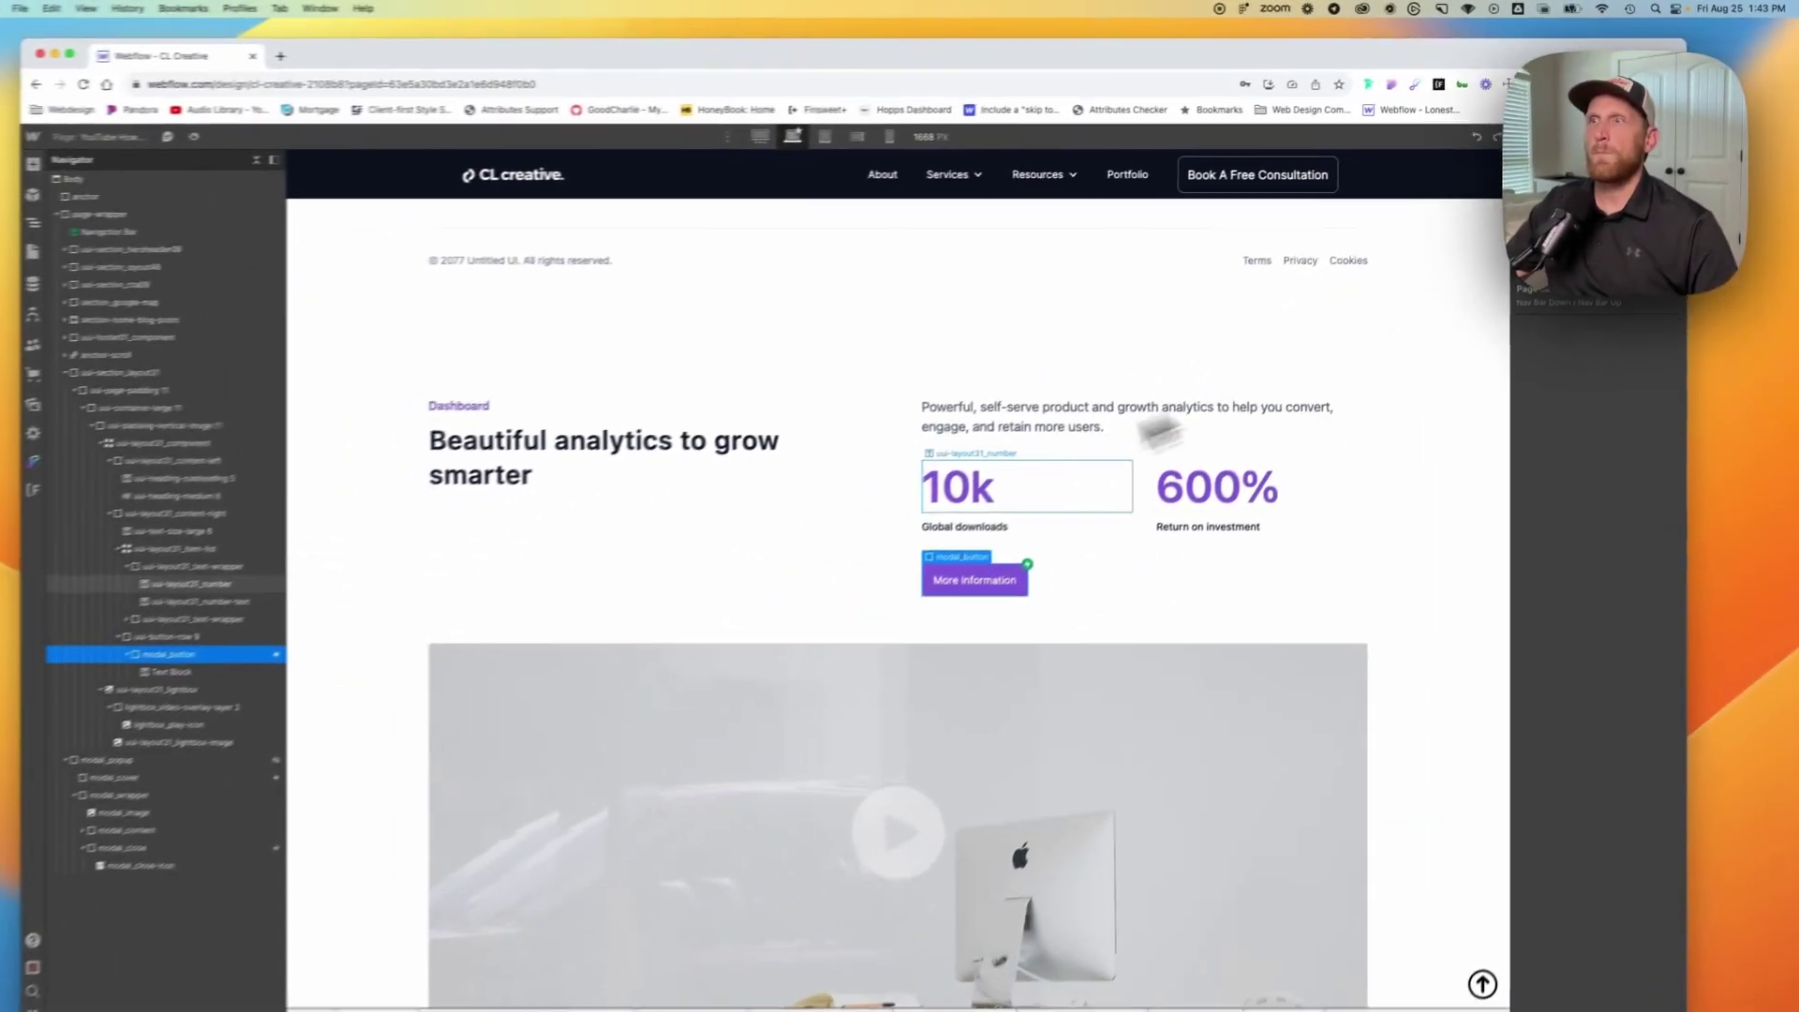
Step: Show the modal_popup element on the canvas by setting its display to Flex
click(120, 764)
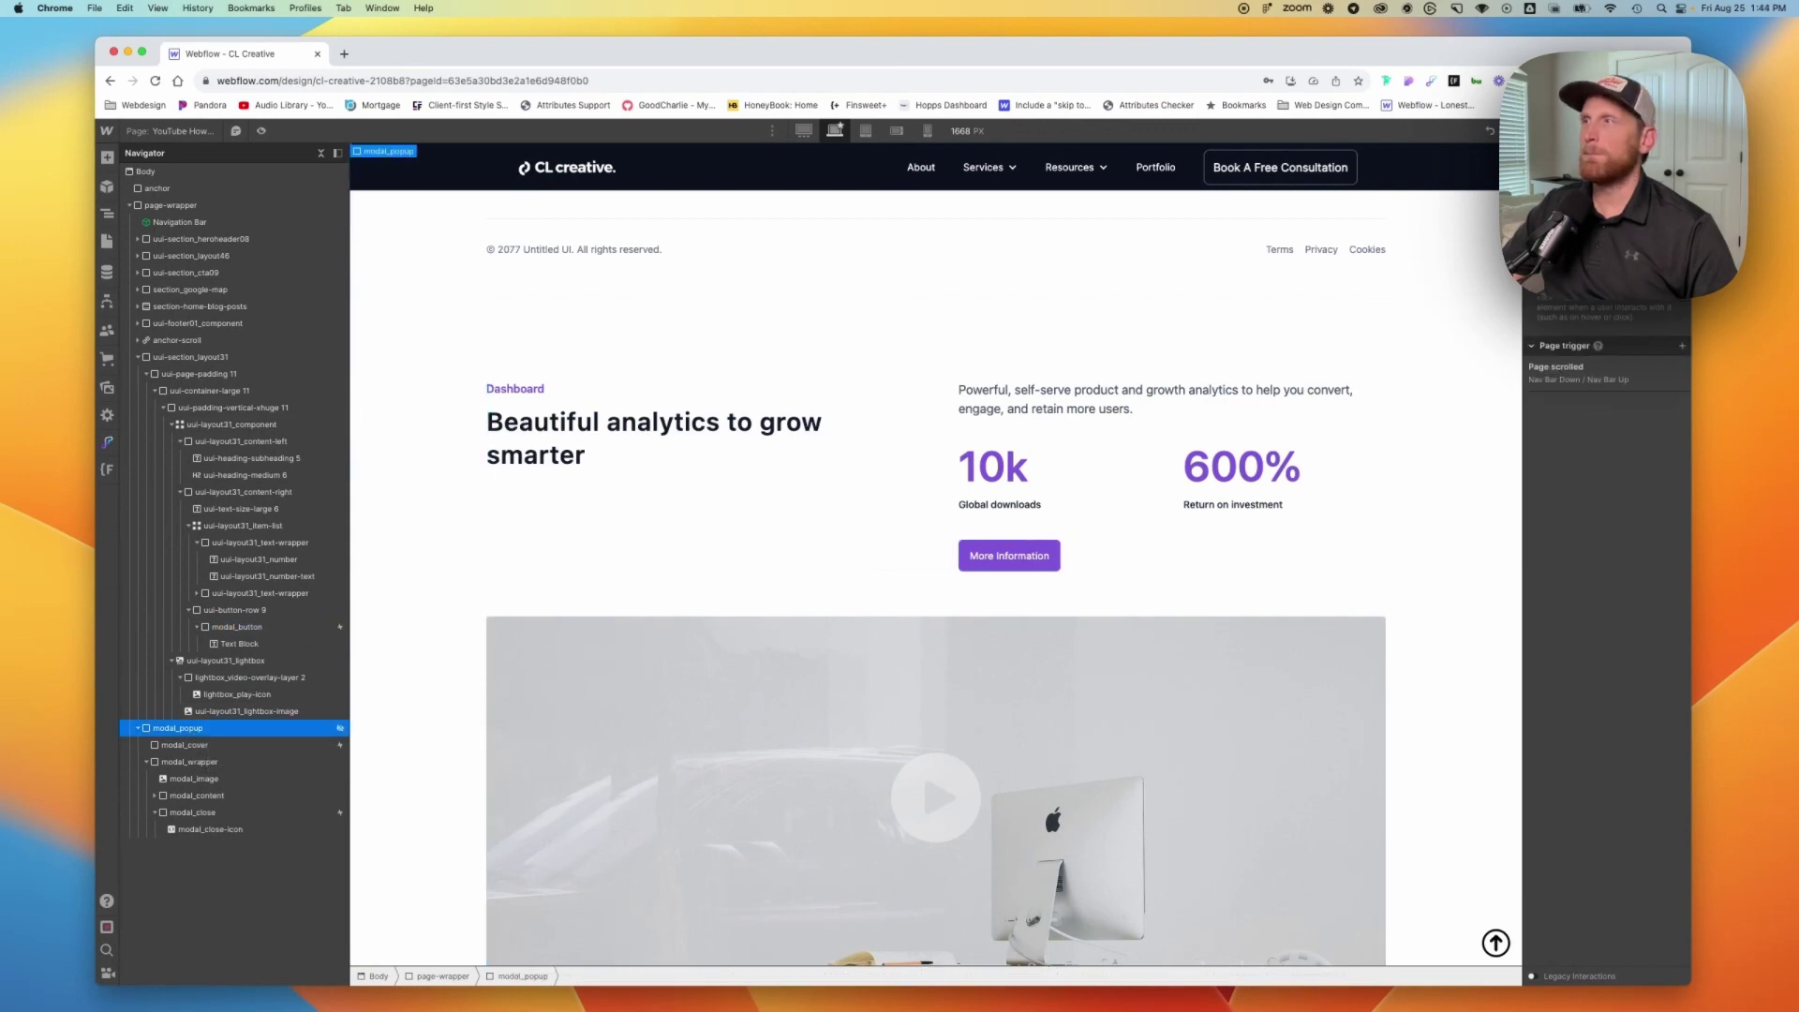
key(s)
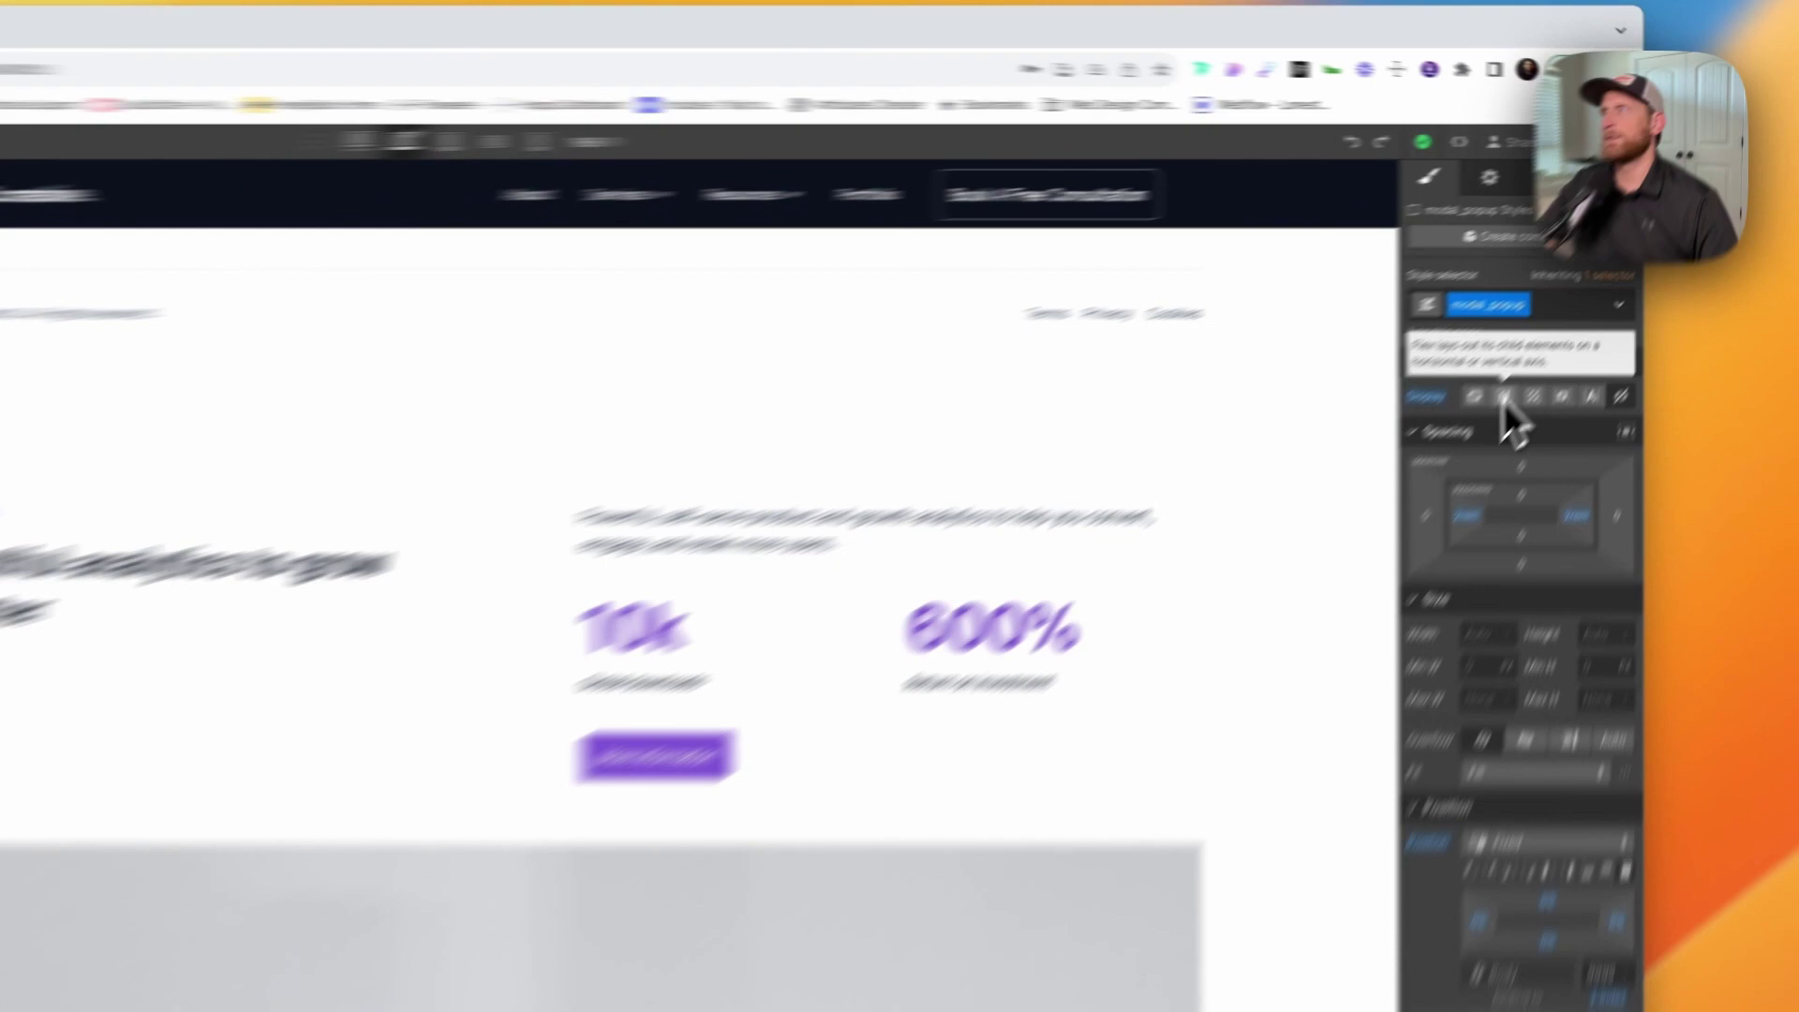
click(1595, 308)
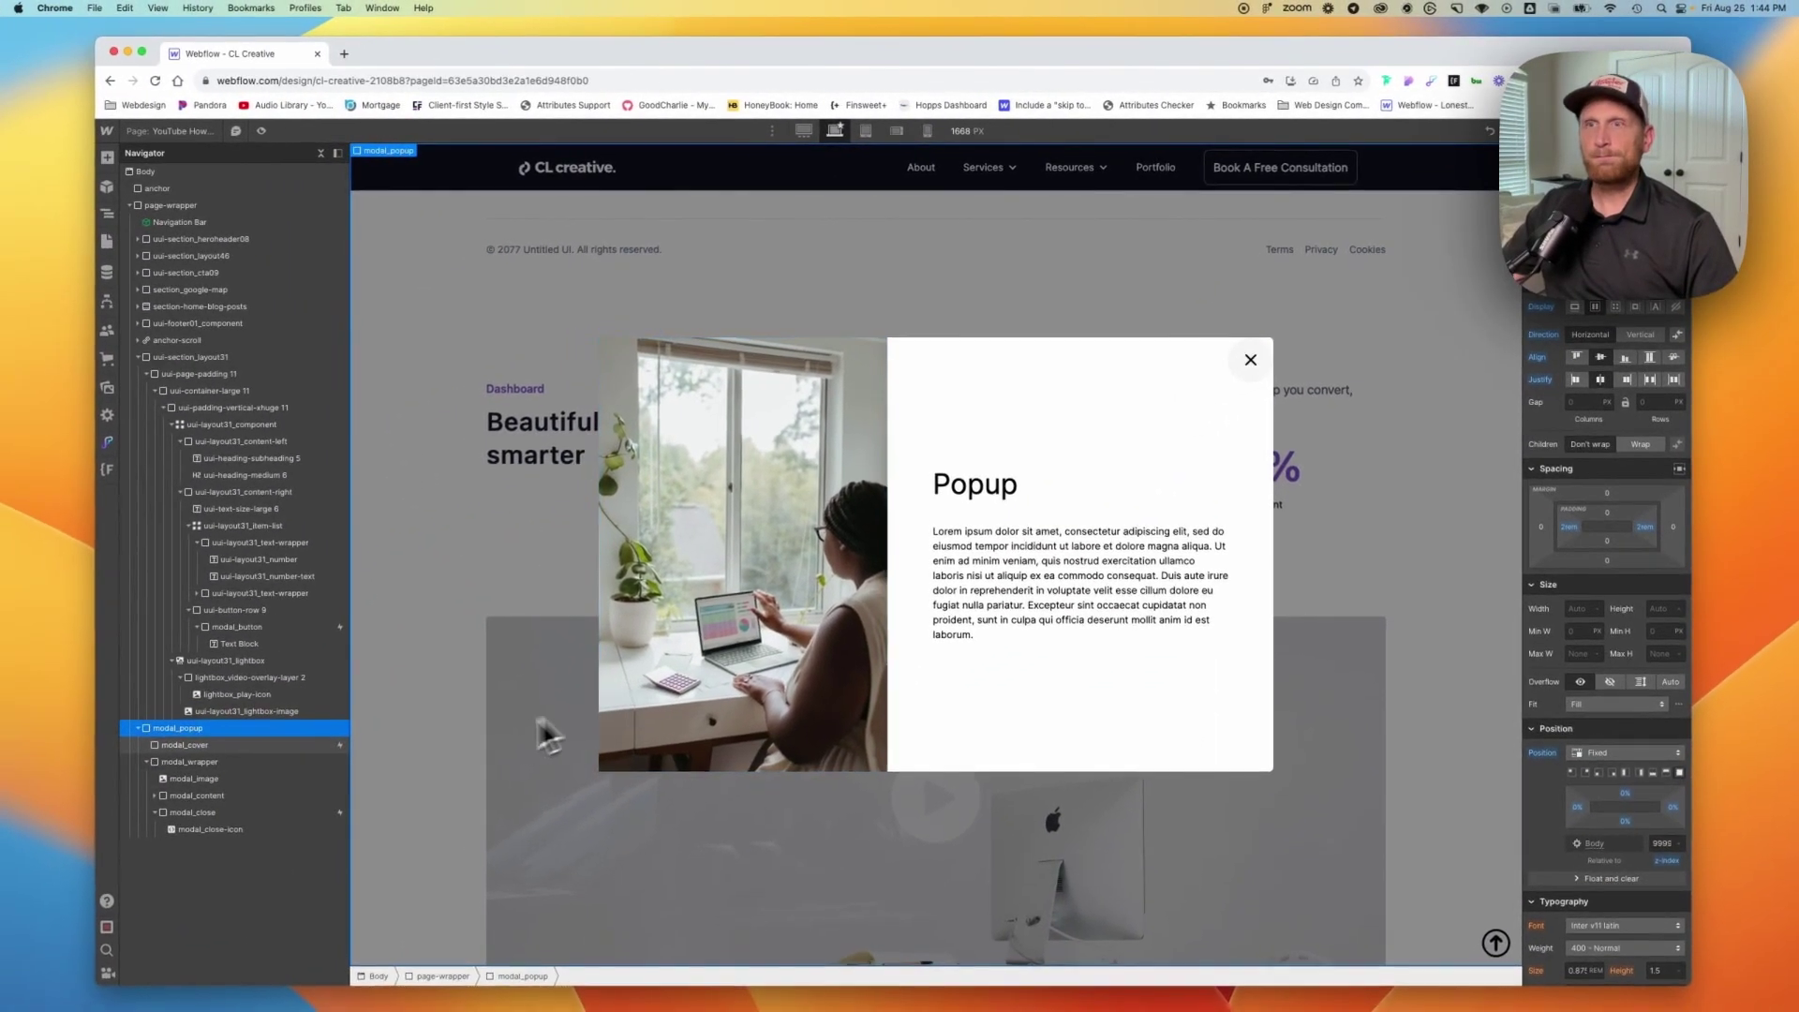
Step: Delete the existing mouse click trigger from the modal_cover element
click(244, 748)
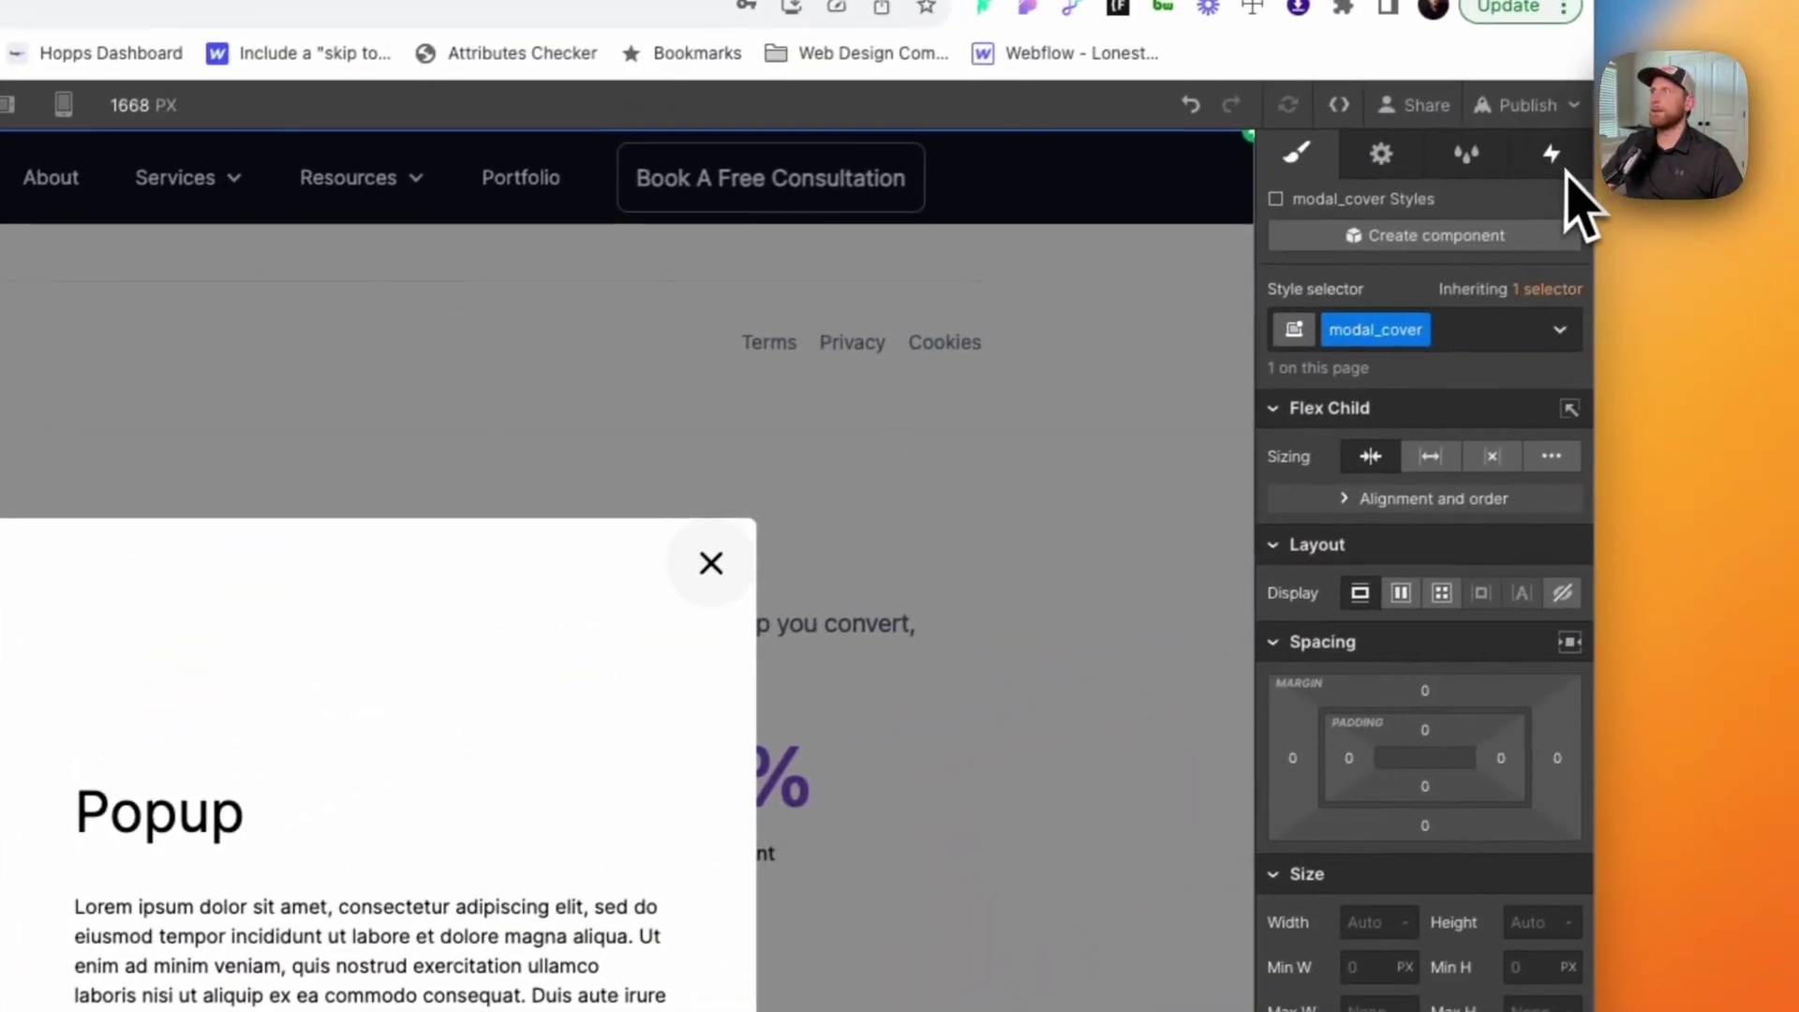
click(1561, 161)
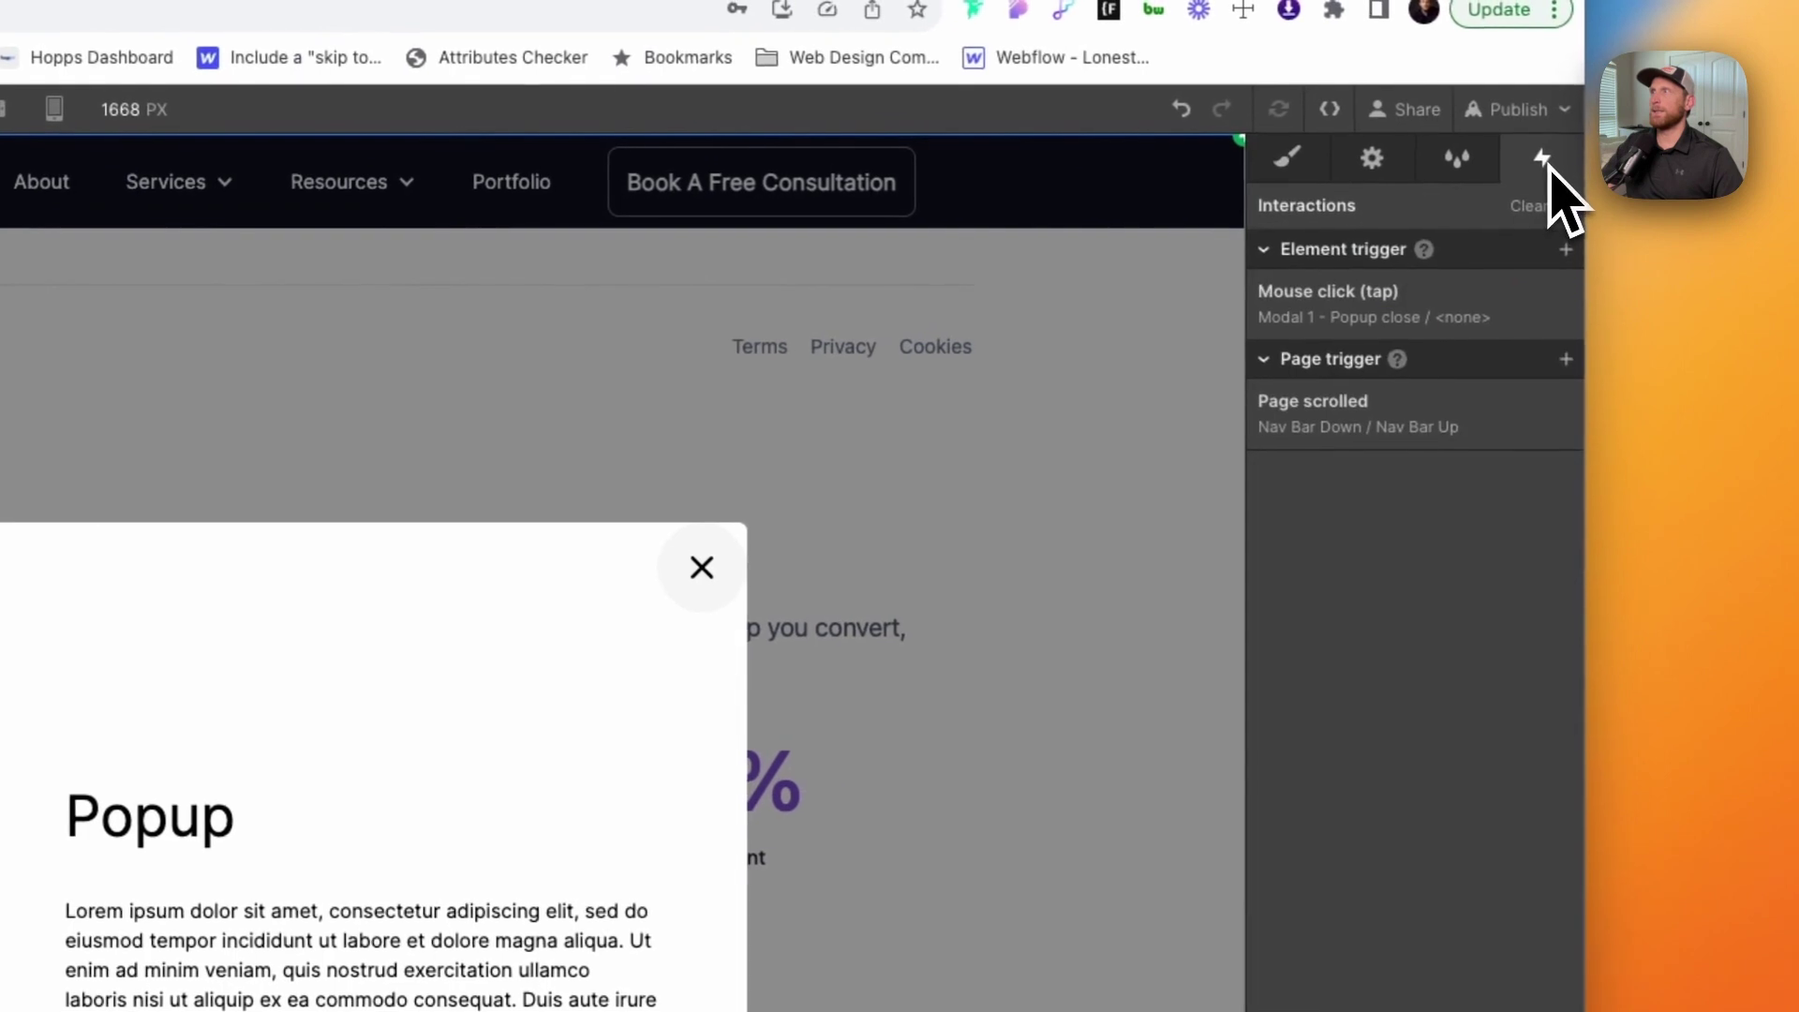
mouse_move(1544, 305)
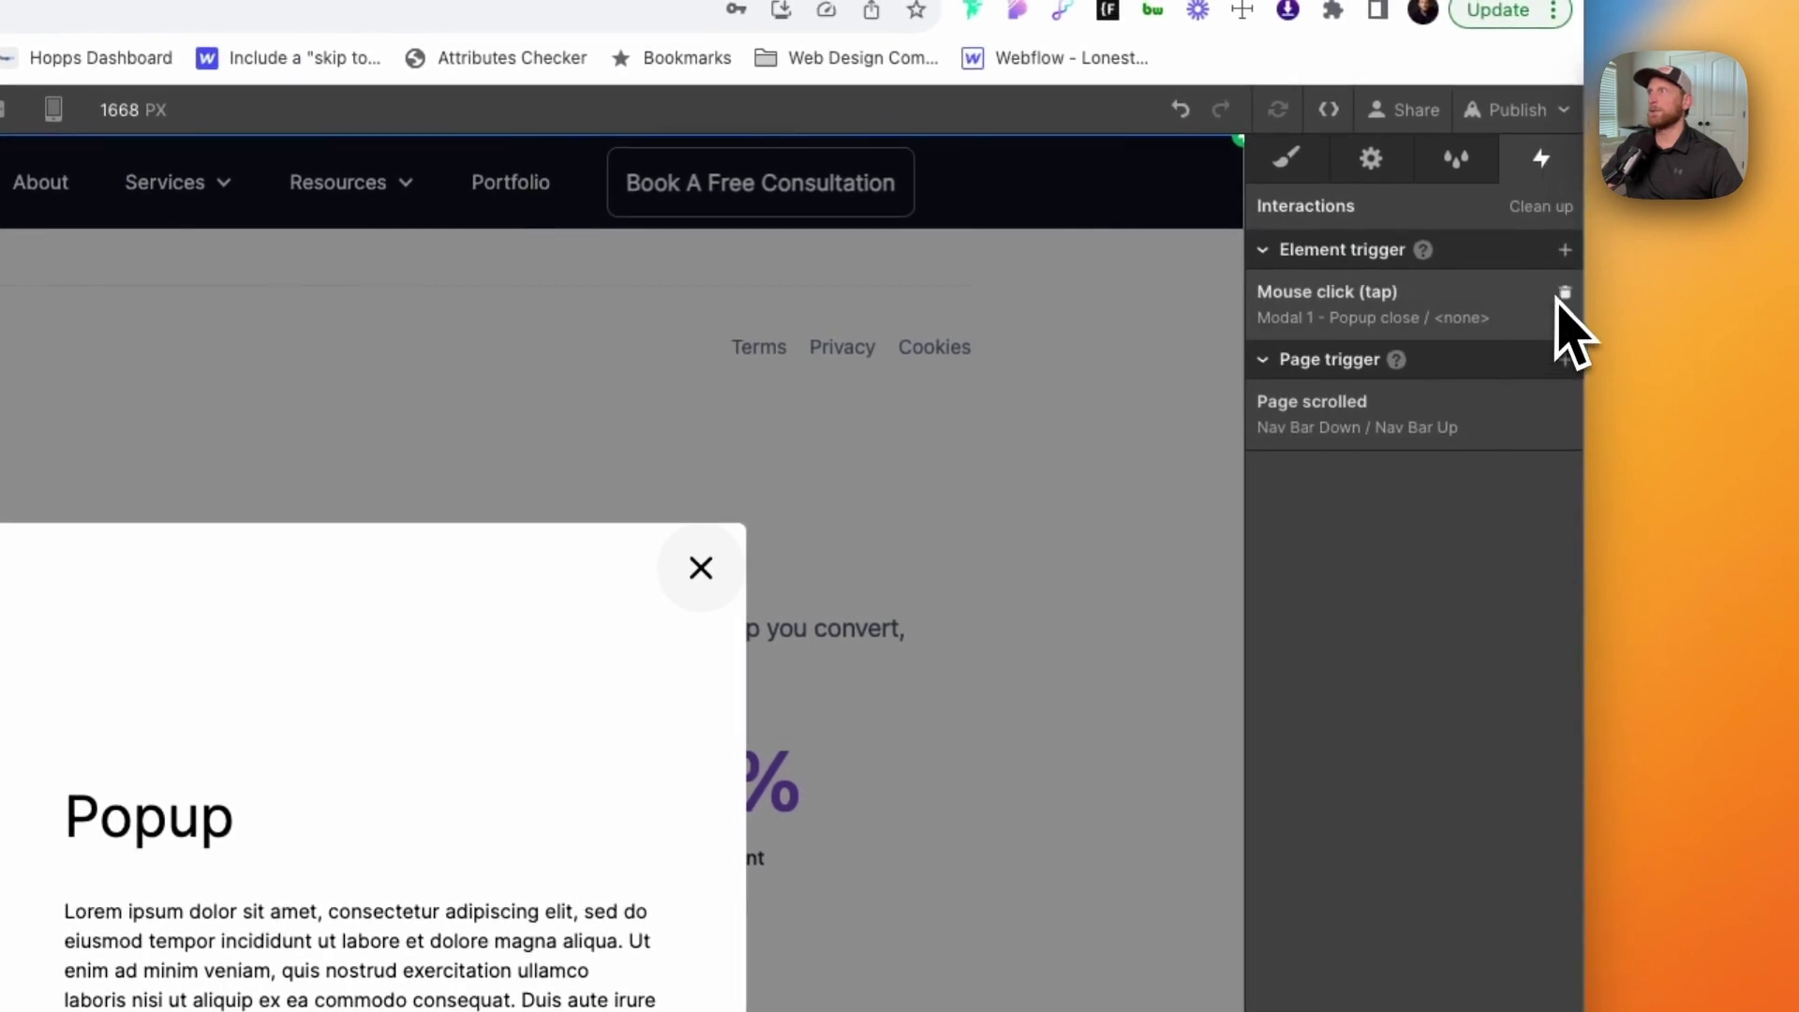
click(1564, 292)
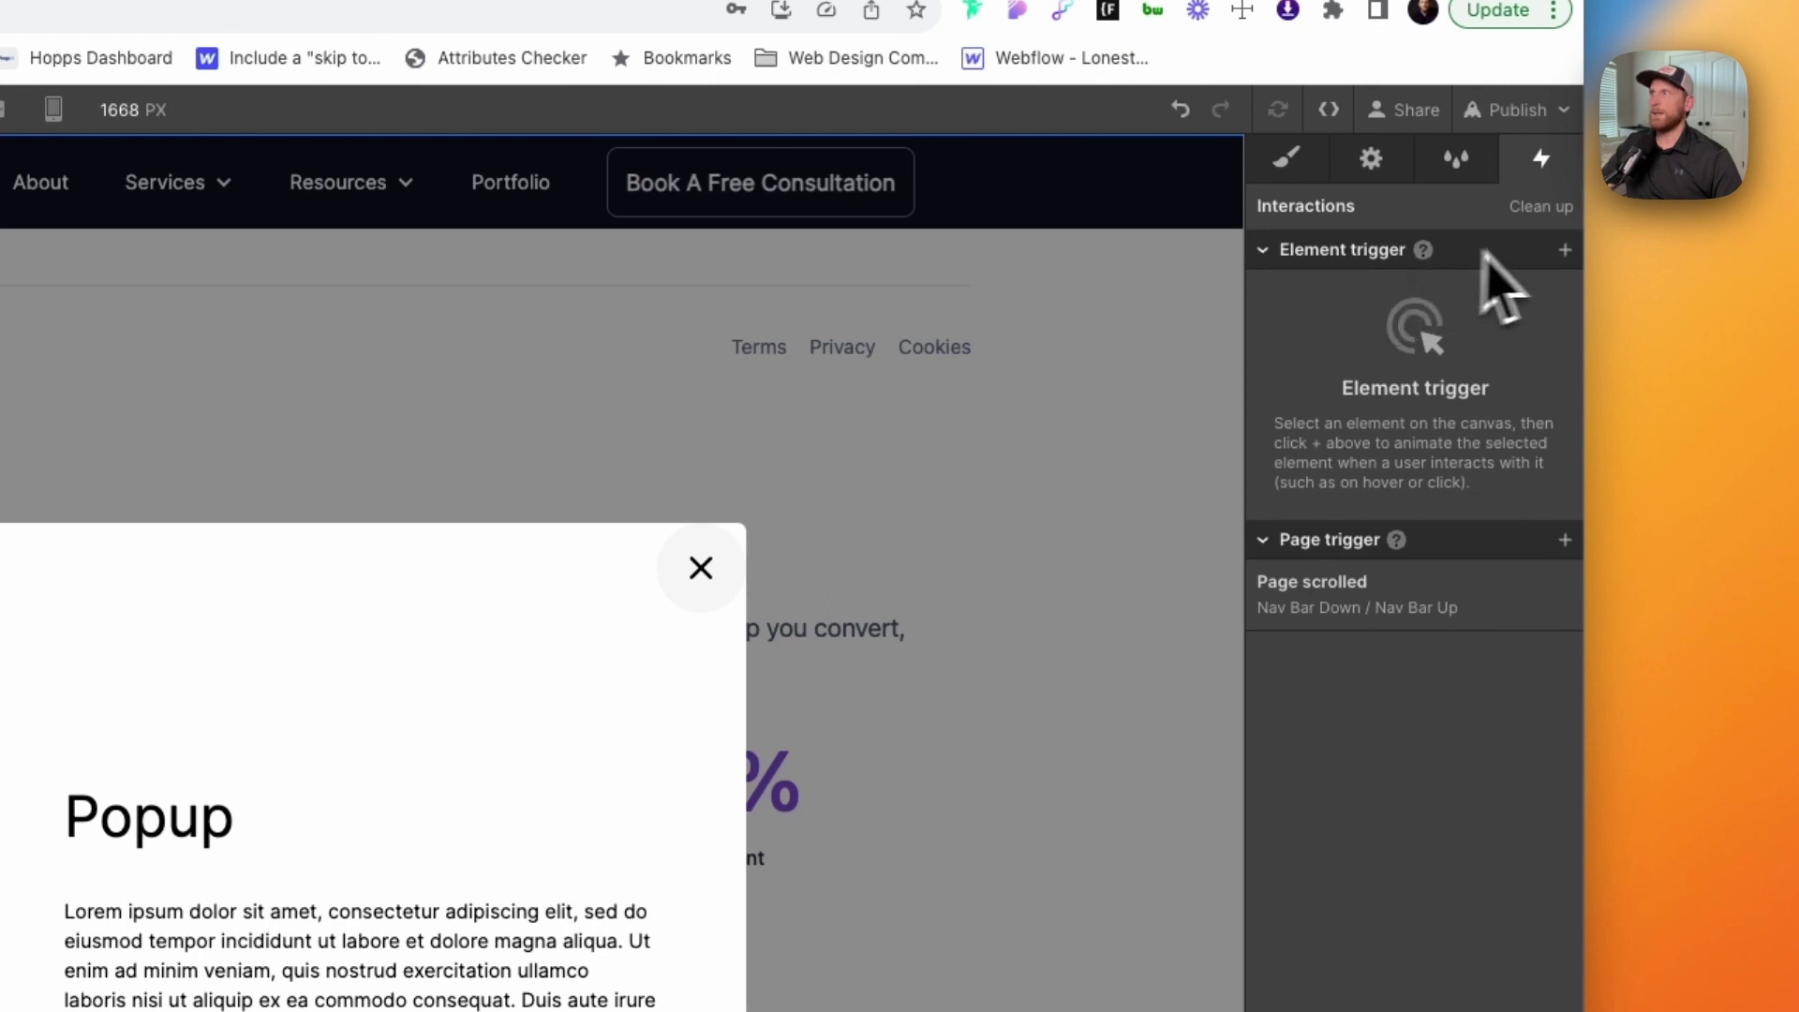
Step: Add a mouse click trigger to modal_cover that starts the Modal 1 - Popup close animation on the first click
click(1564, 251)
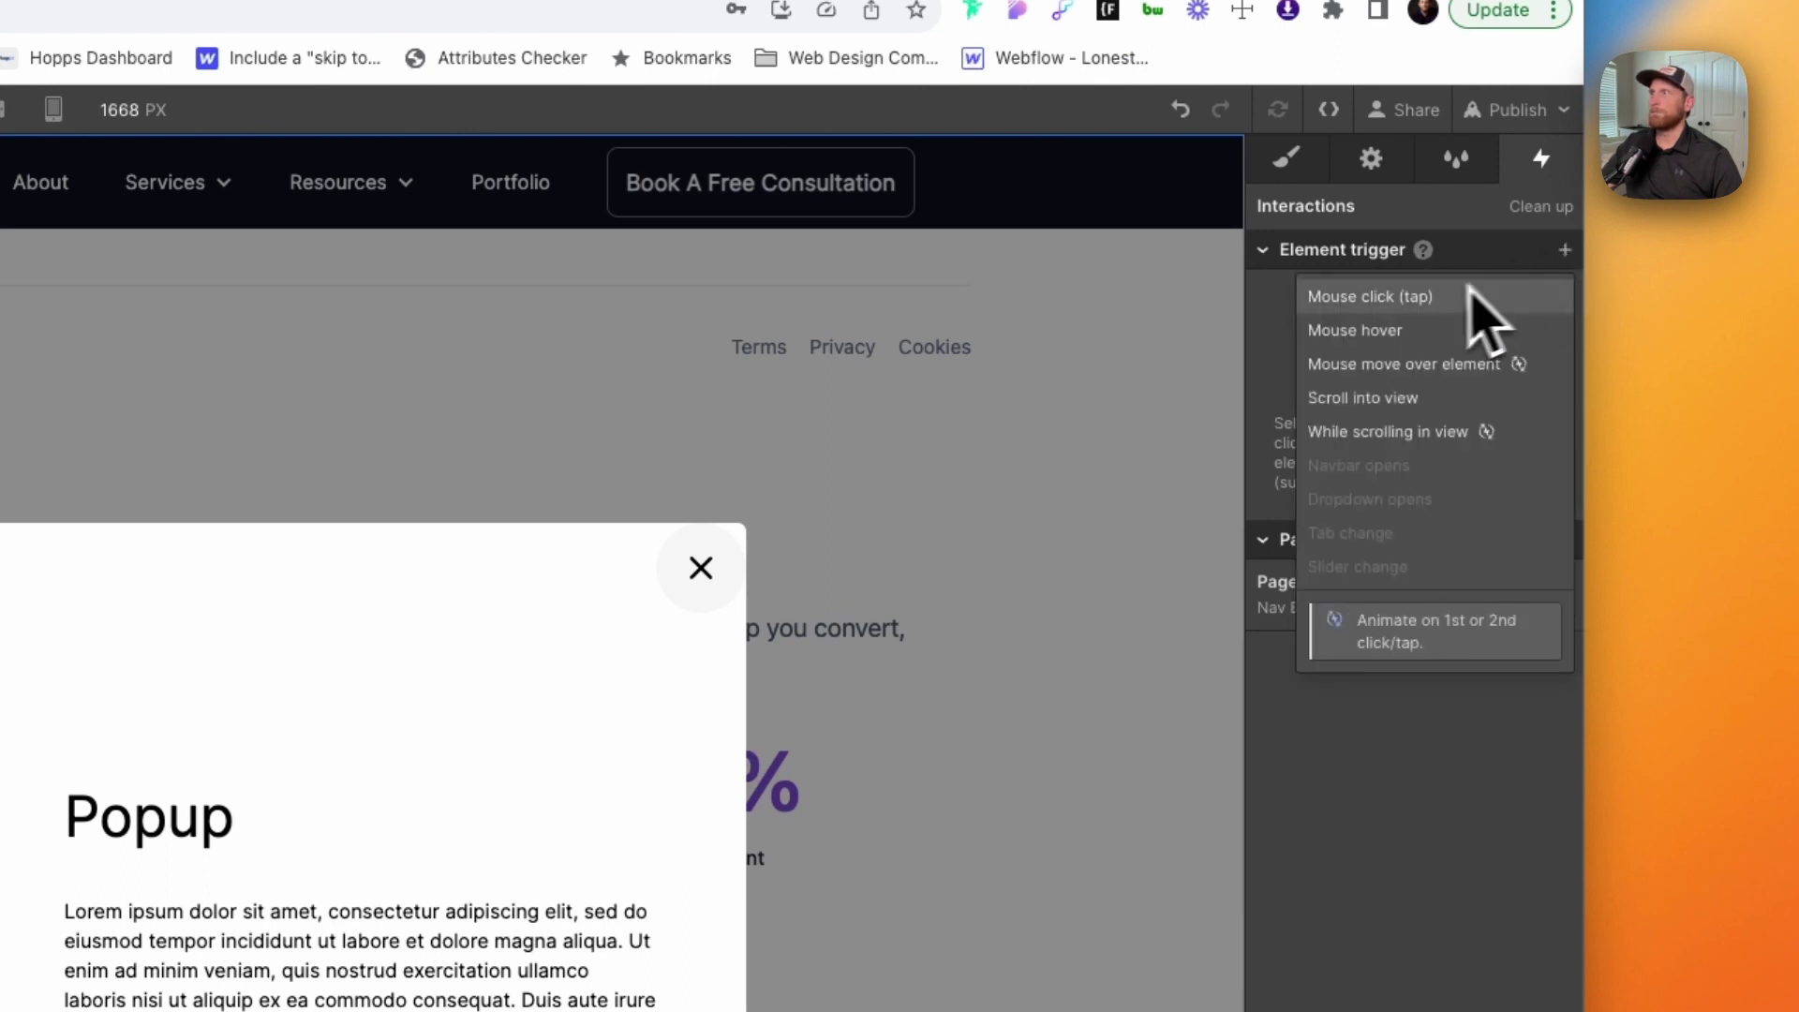
click(1415, 298)
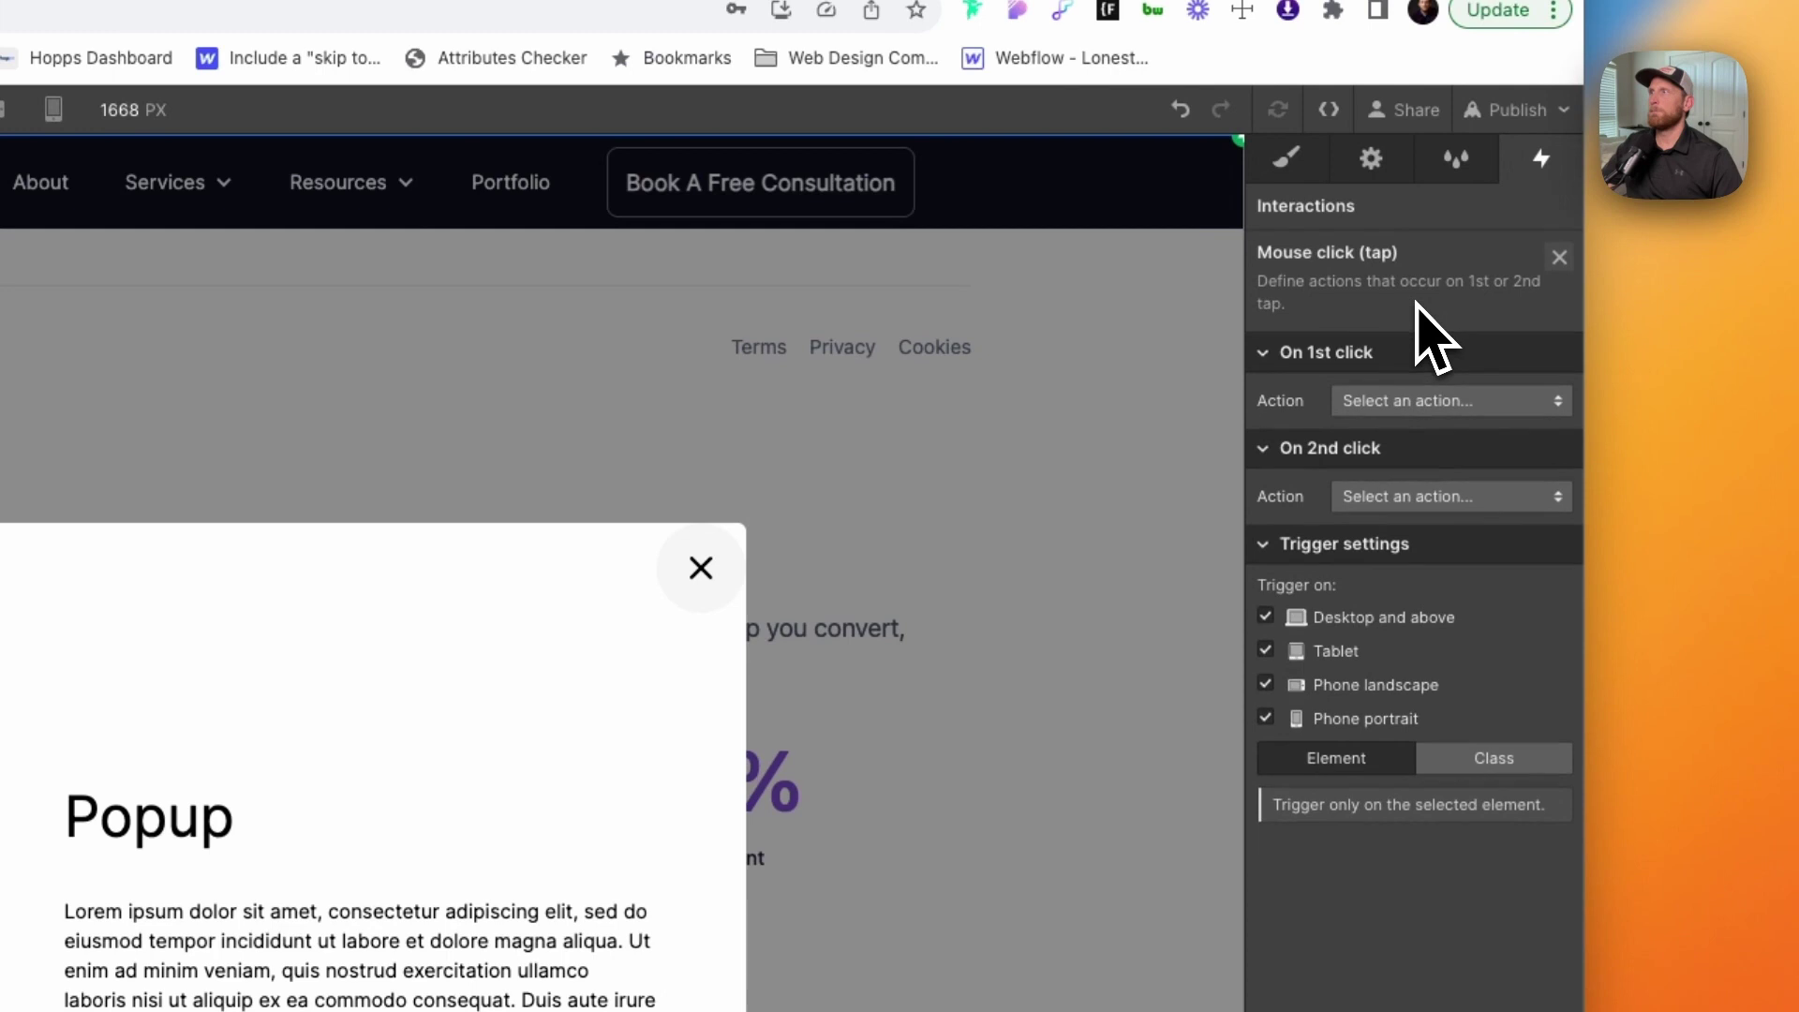
click(1407, 402)
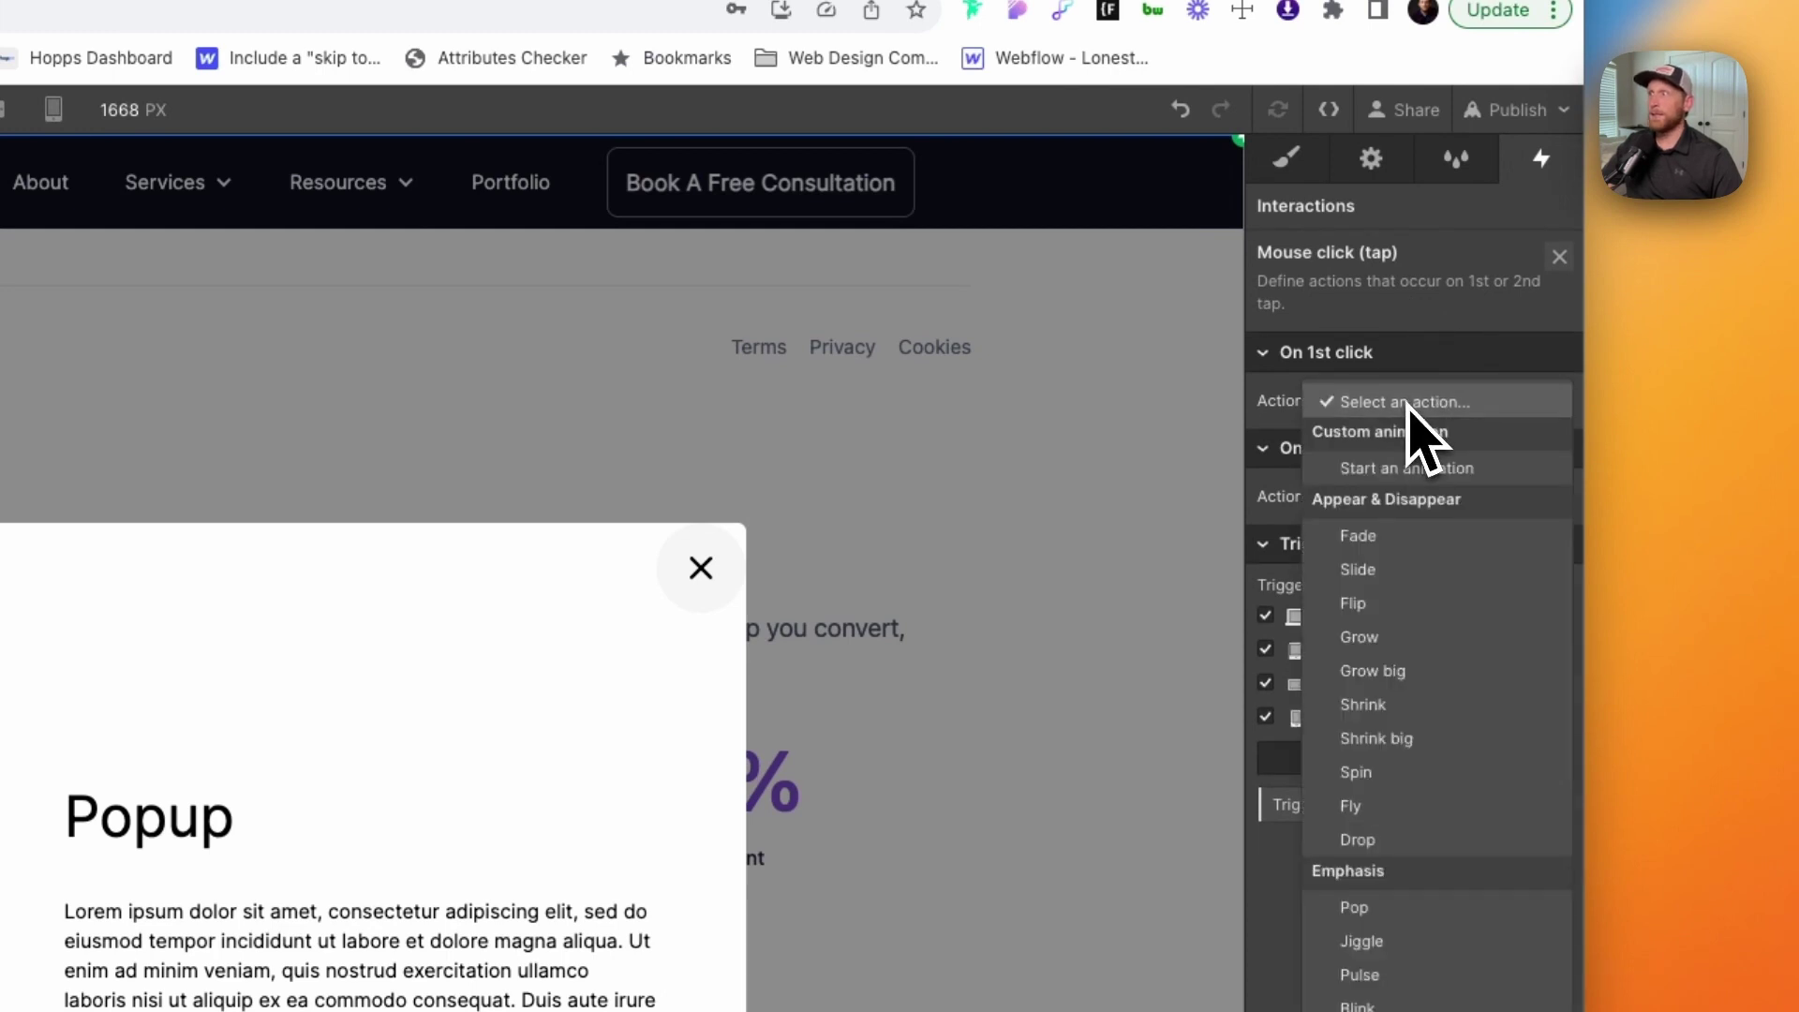
click(1419, 473)
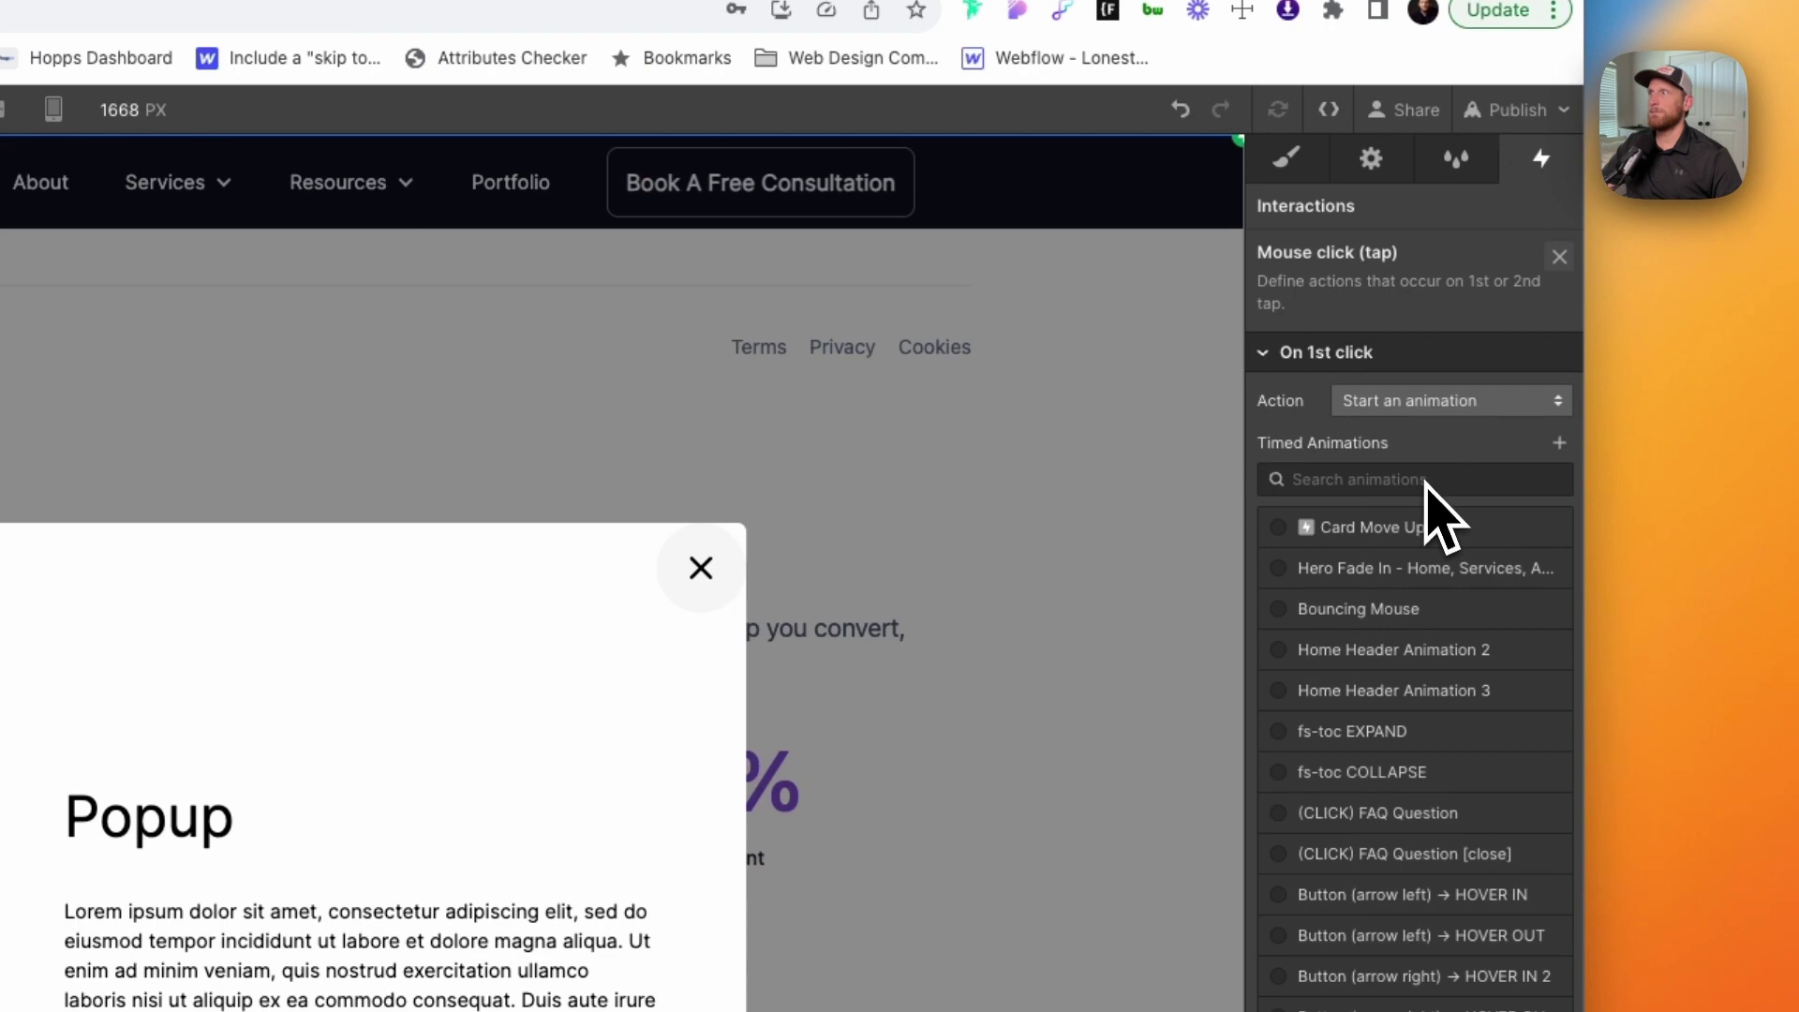
scroll(1447, 488, down, 5)
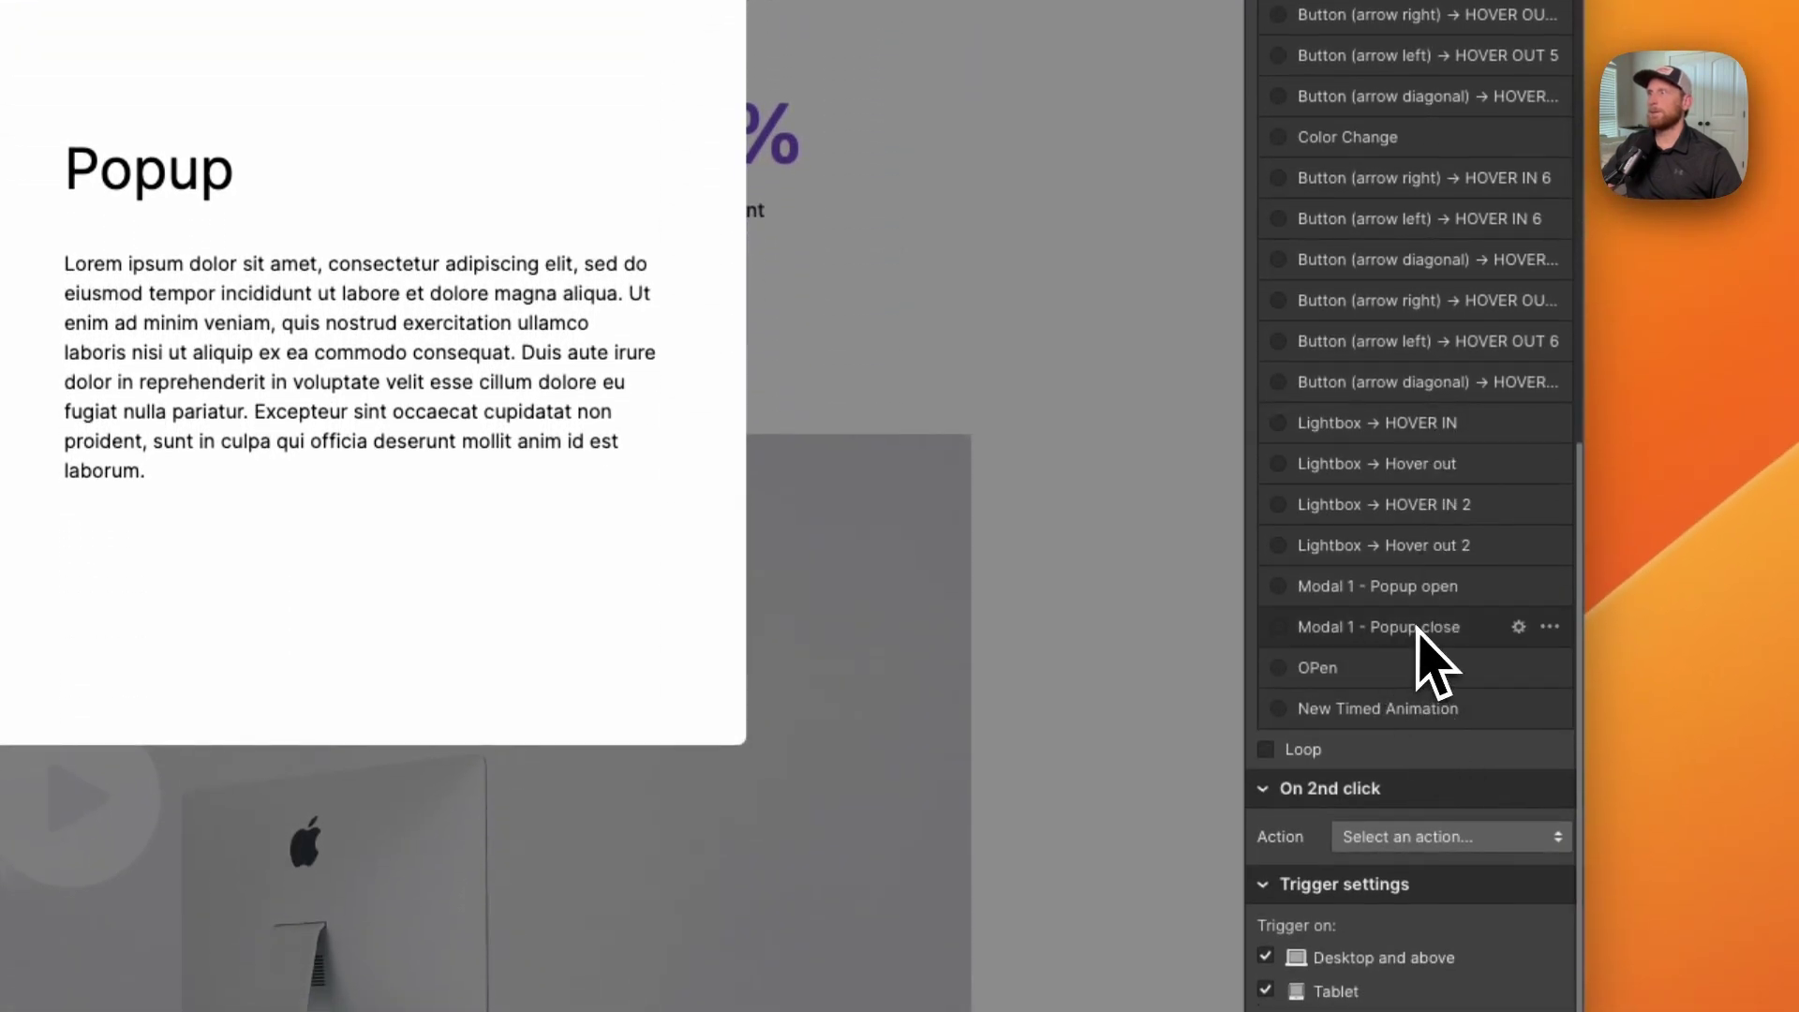
click(1448, 628)
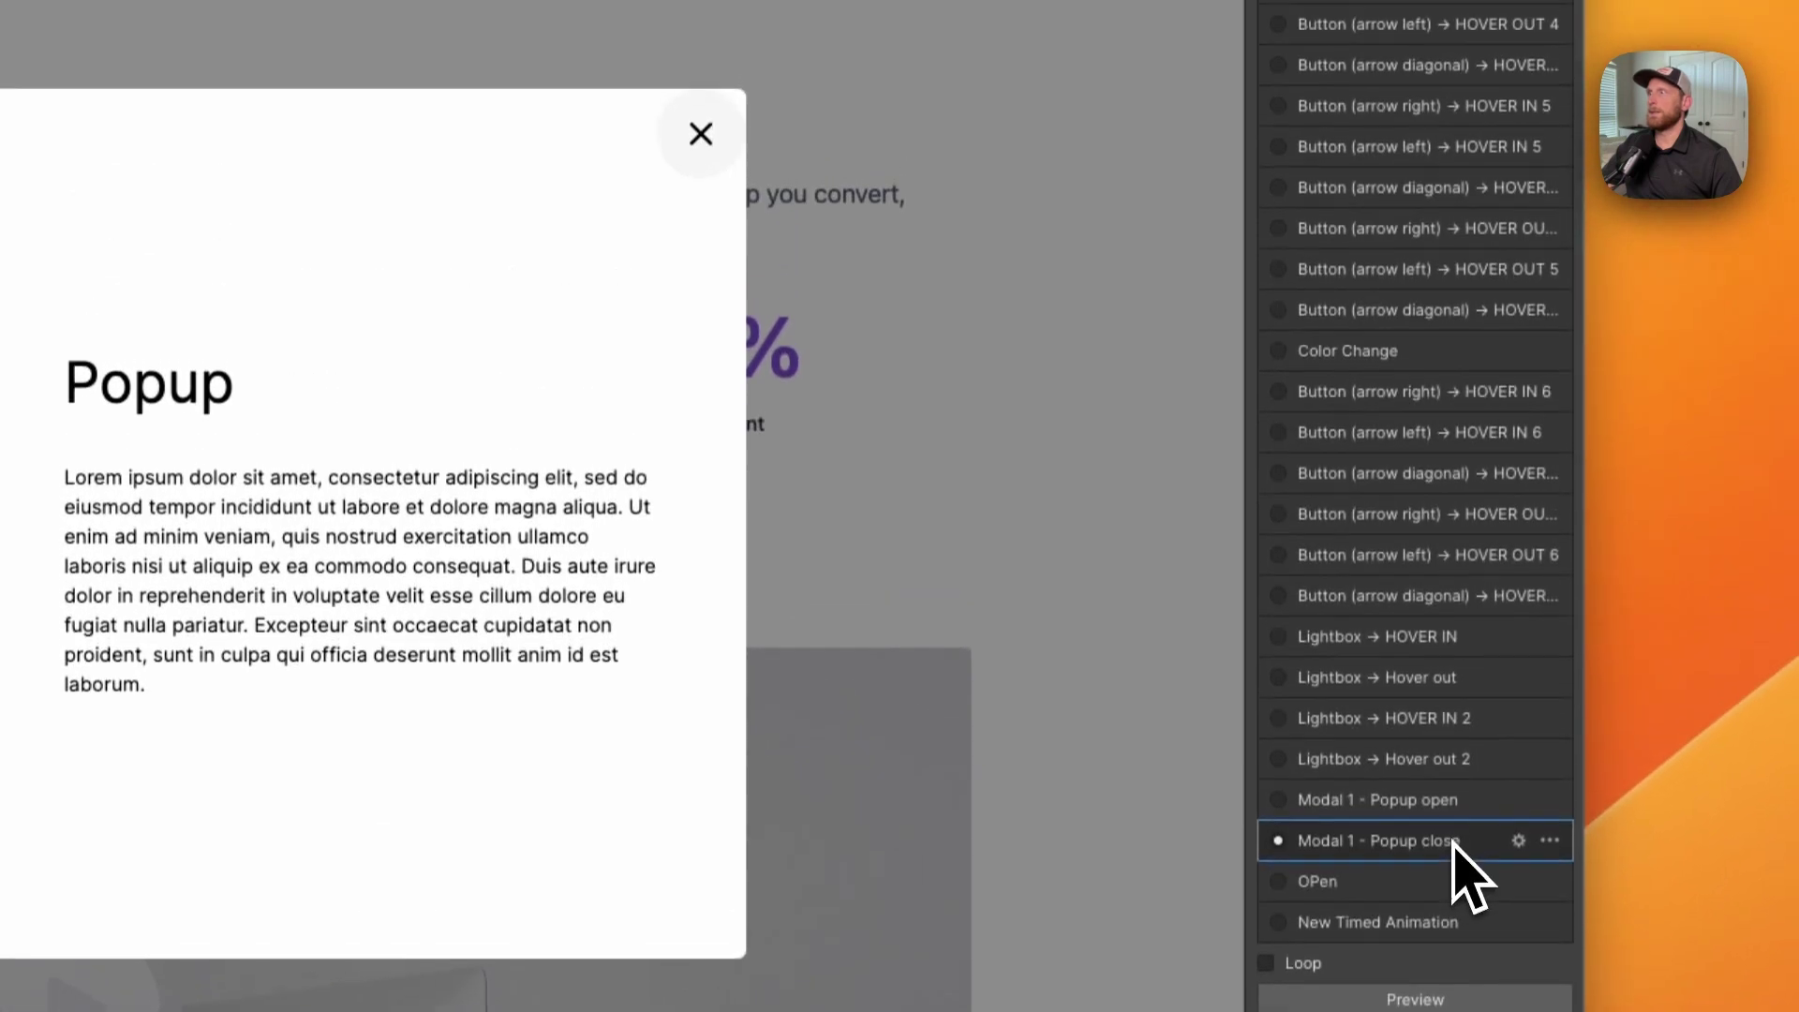
Step: Delete the Opacity and Hide/Show actions from the Modal 1 - Popup close animation
click(1518, 844)
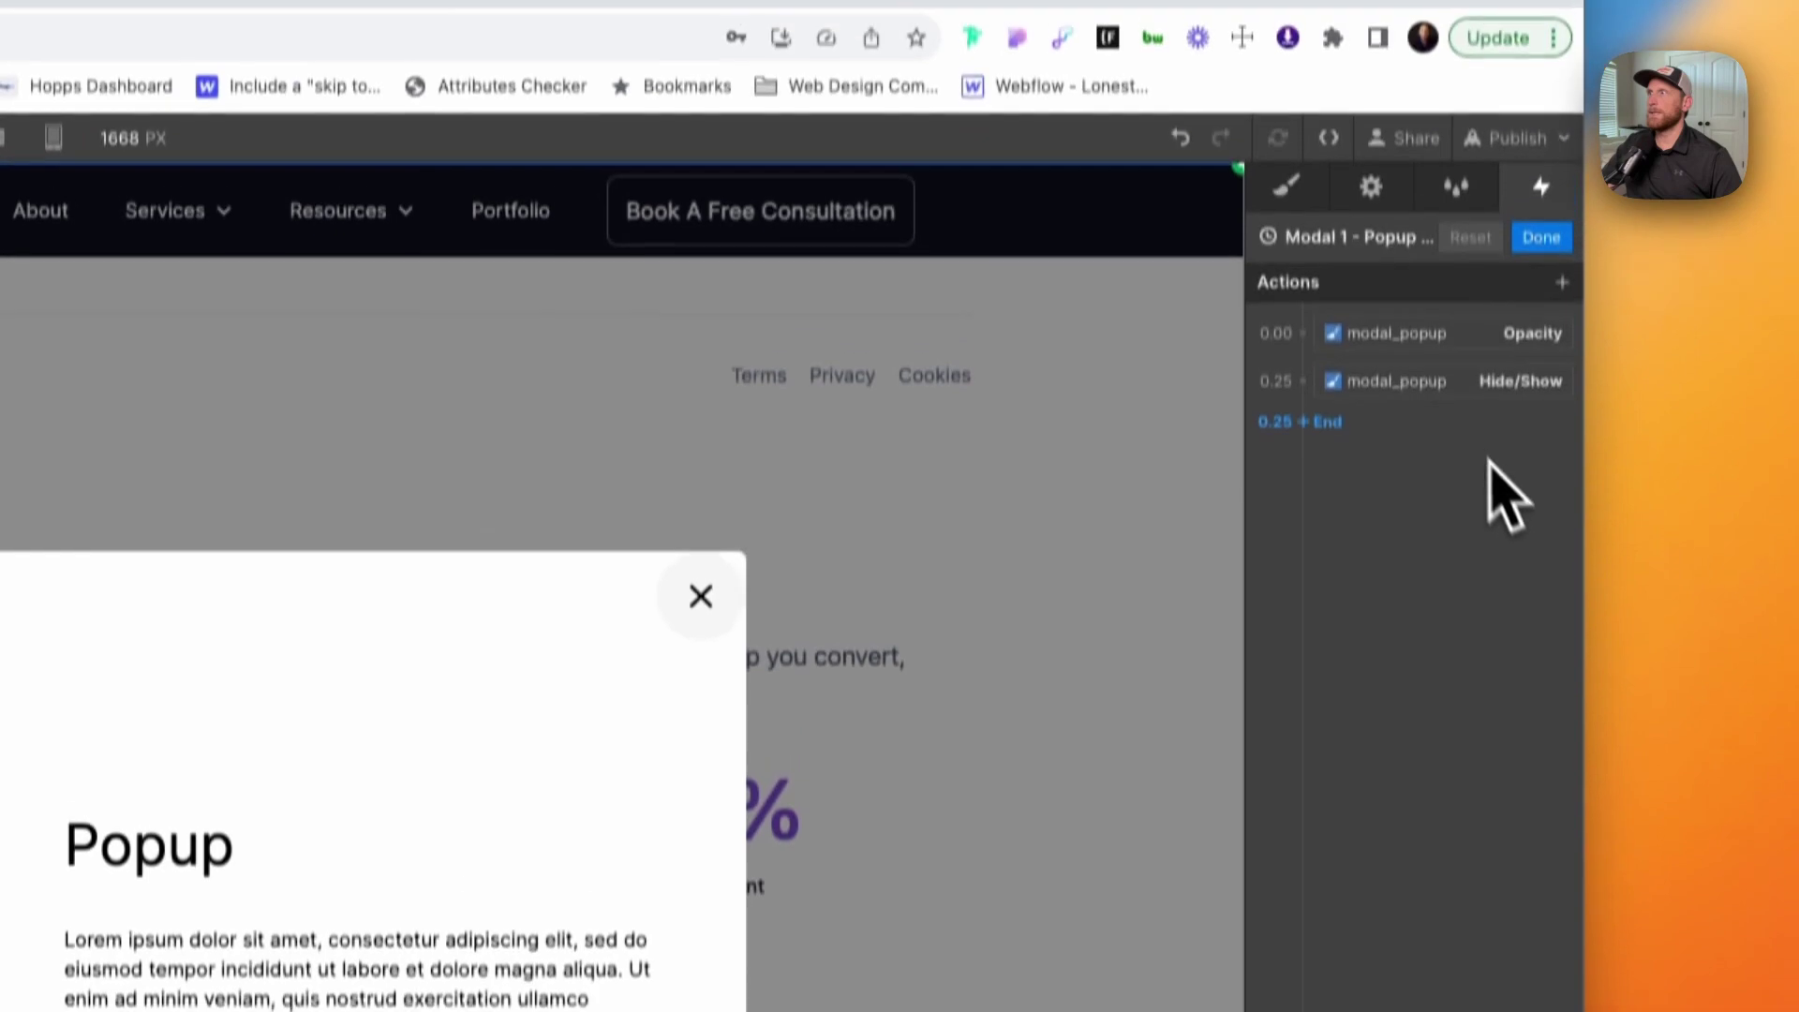
click(1471, 382)
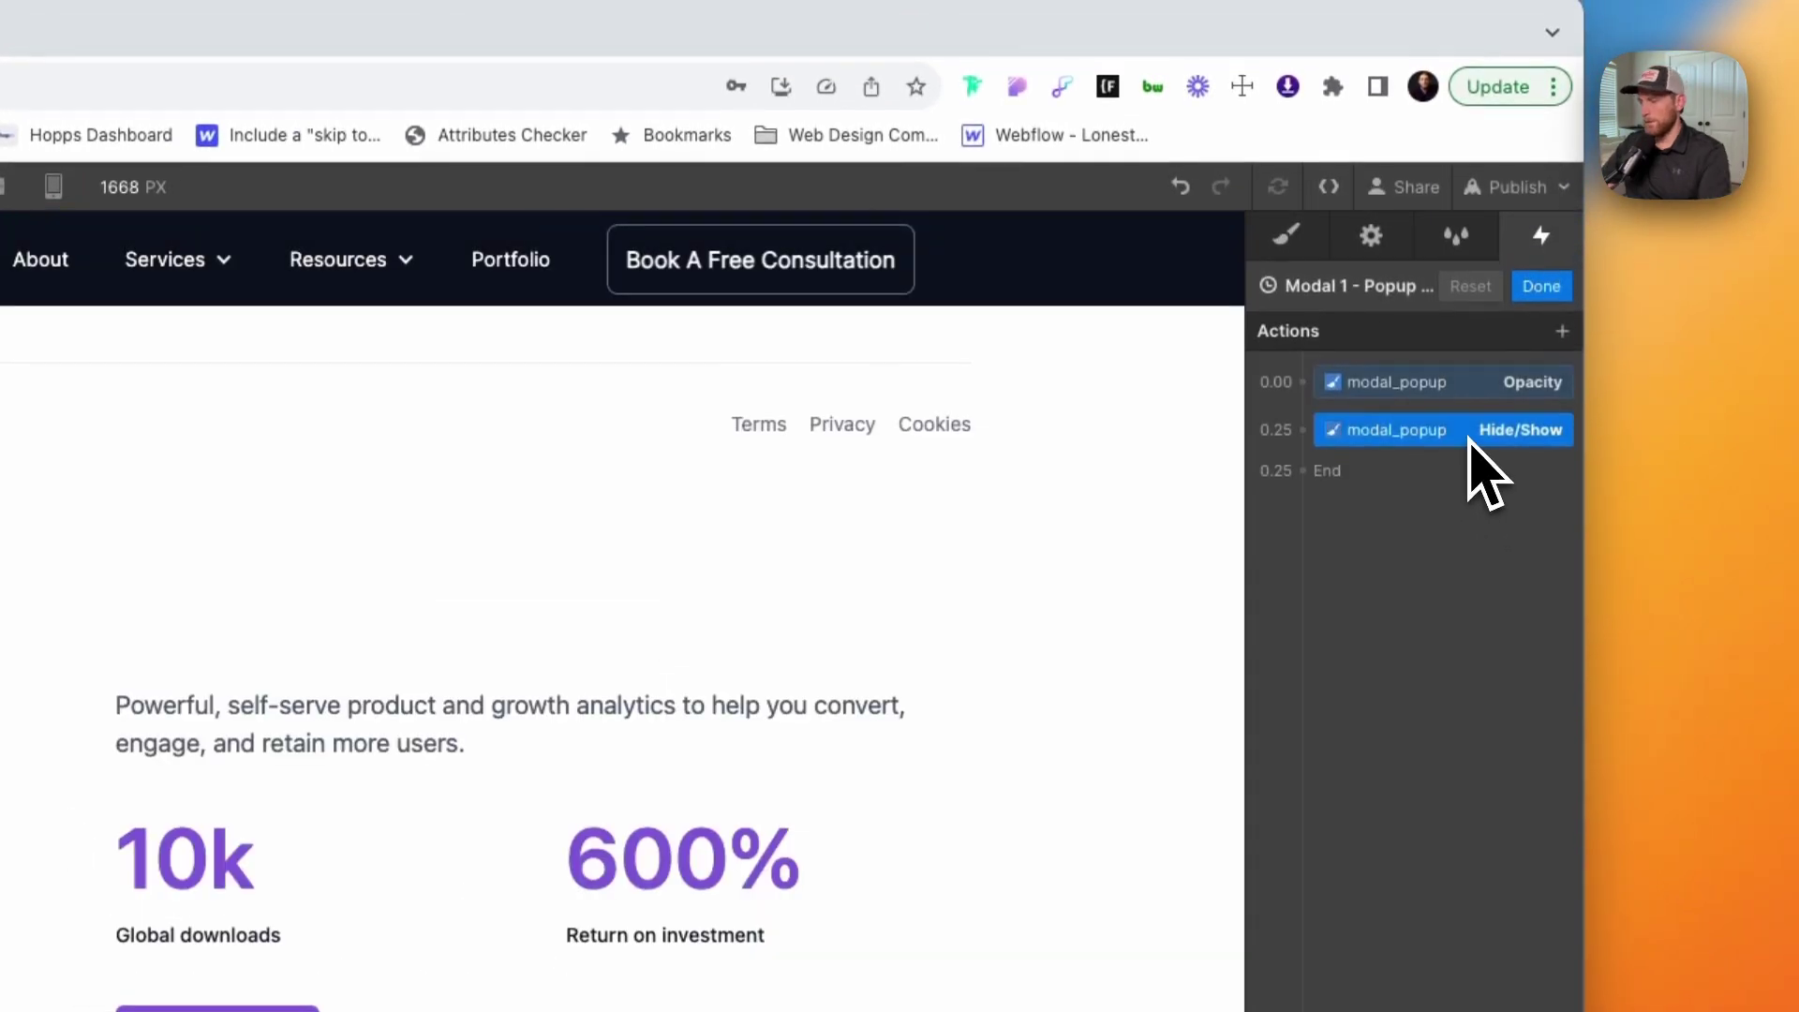
key(Delete)
key(Delete)
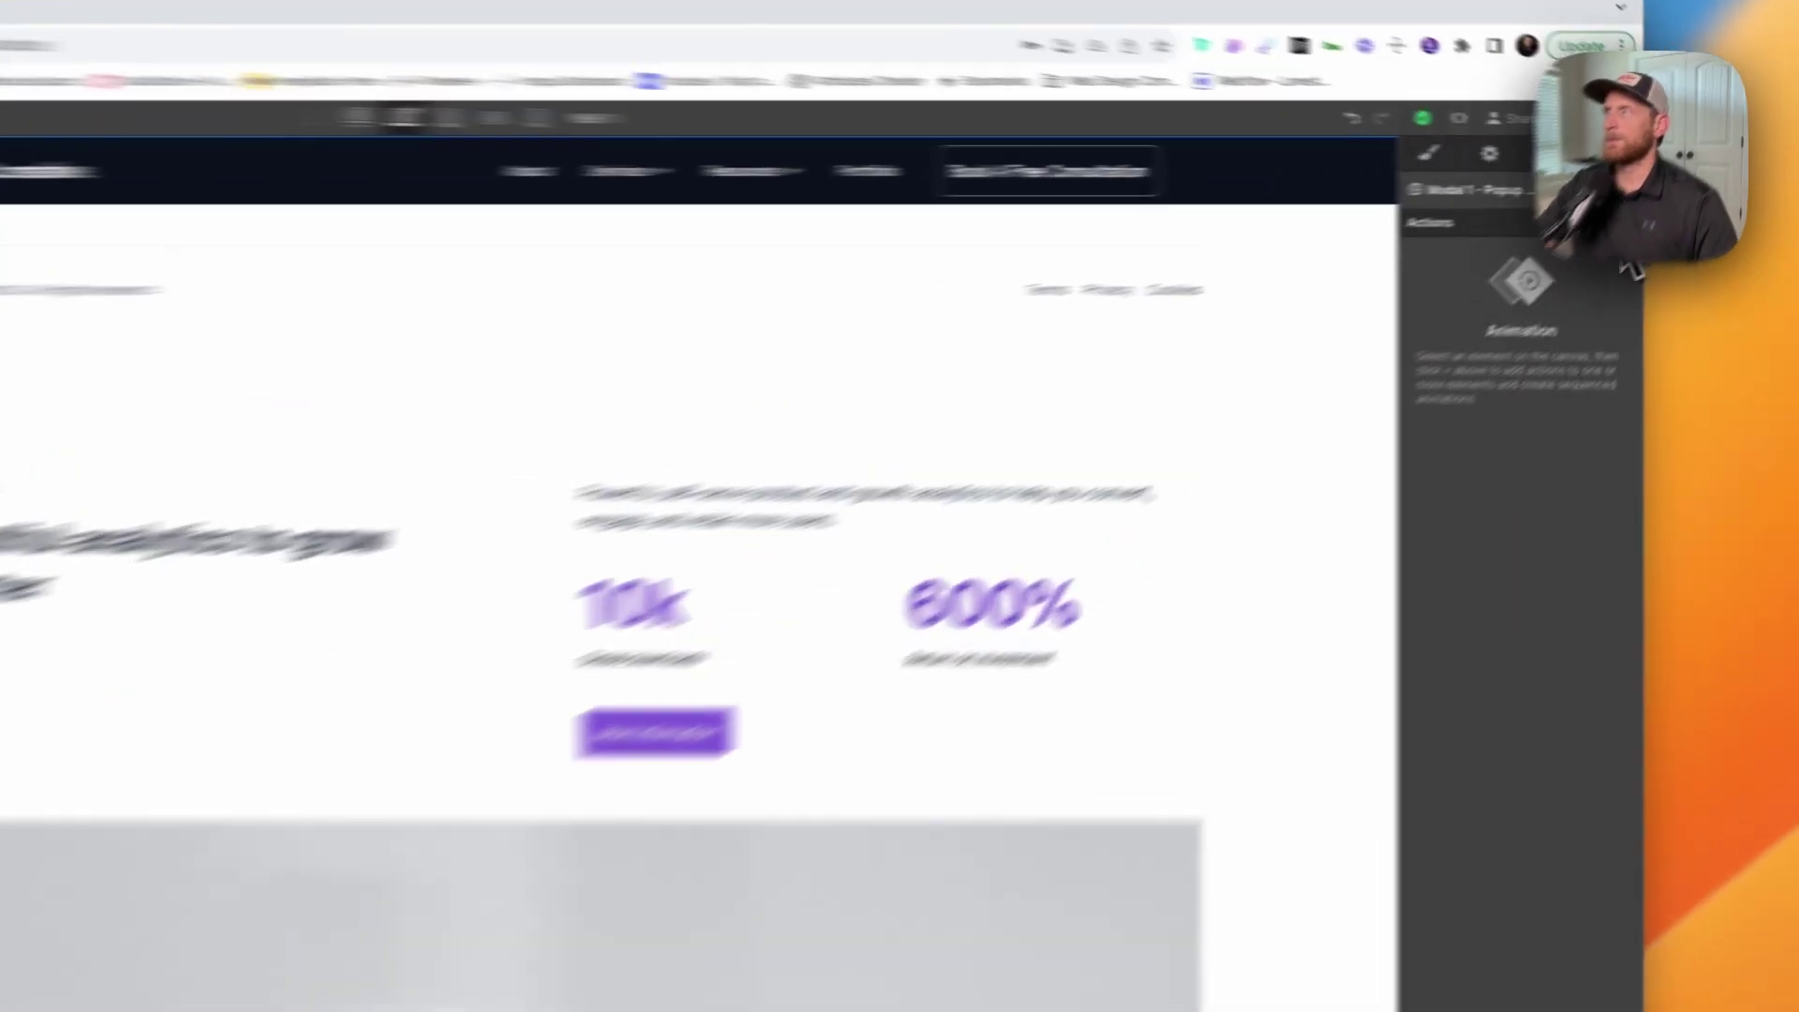
Step: Add an Opacity action for the modal_popup class with 0% opacity and a duration of 0.25 seconds
click(1632, 230)
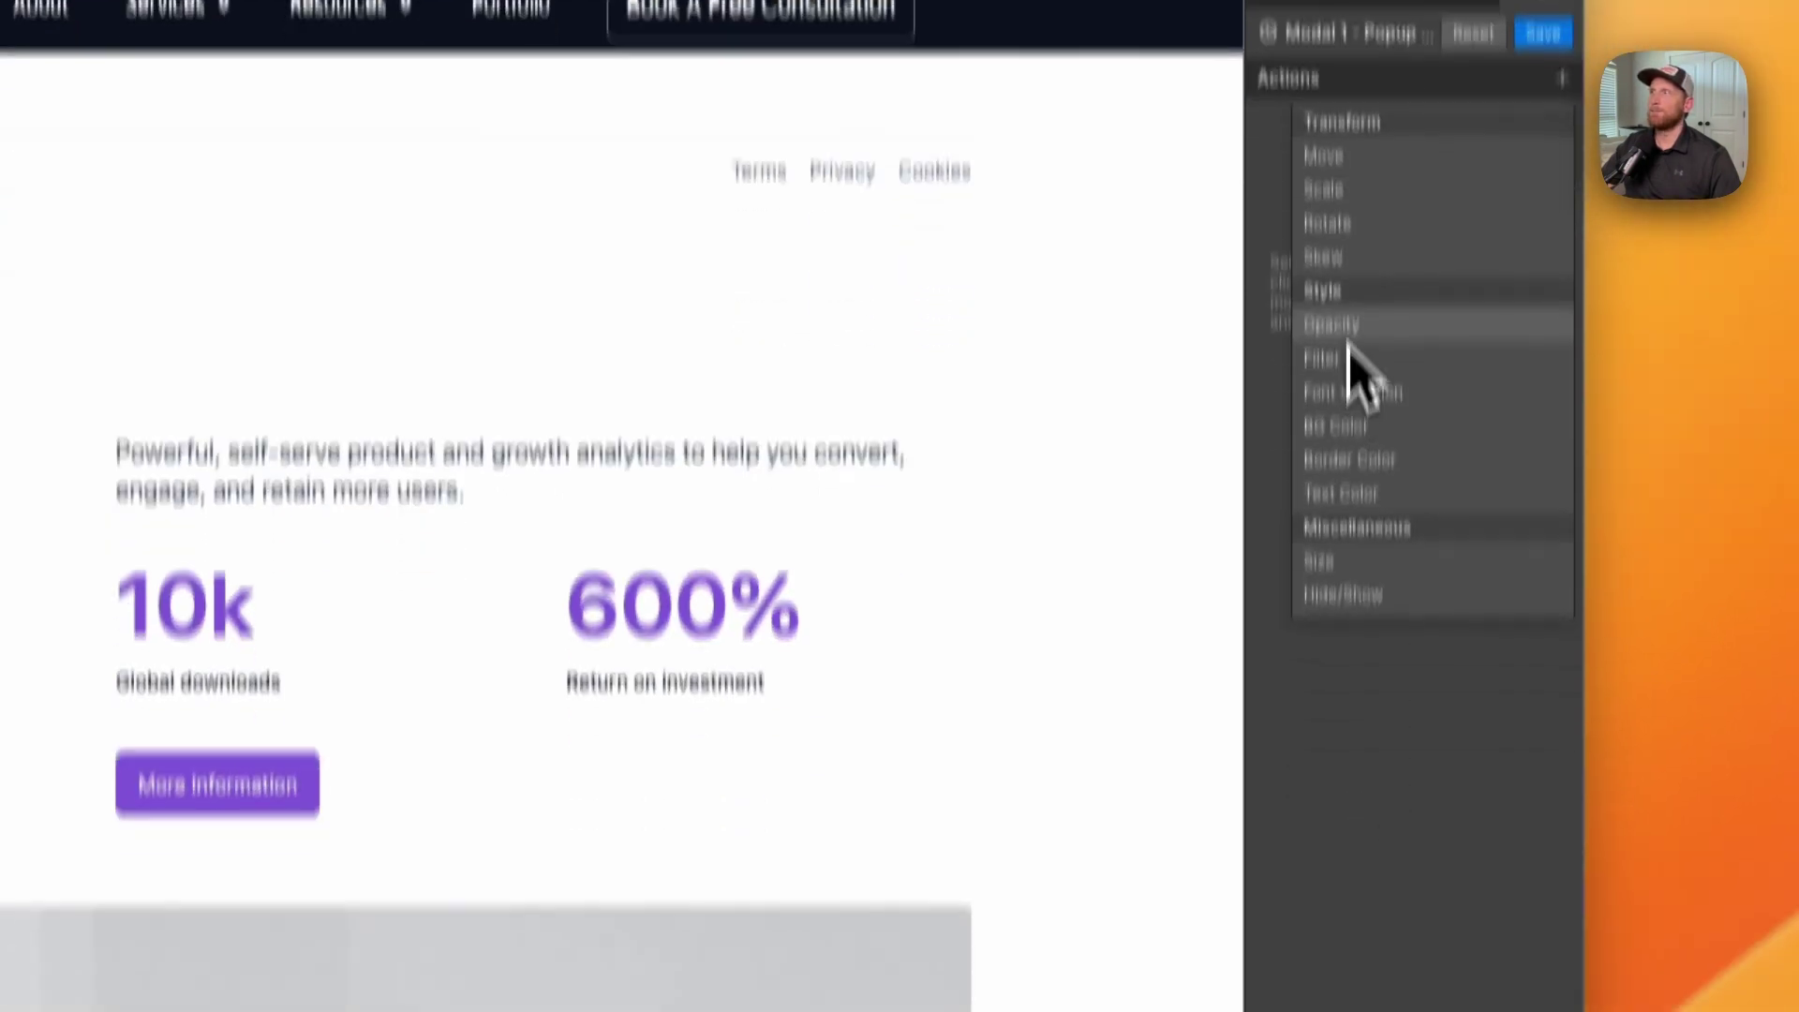
click(1358, 493)
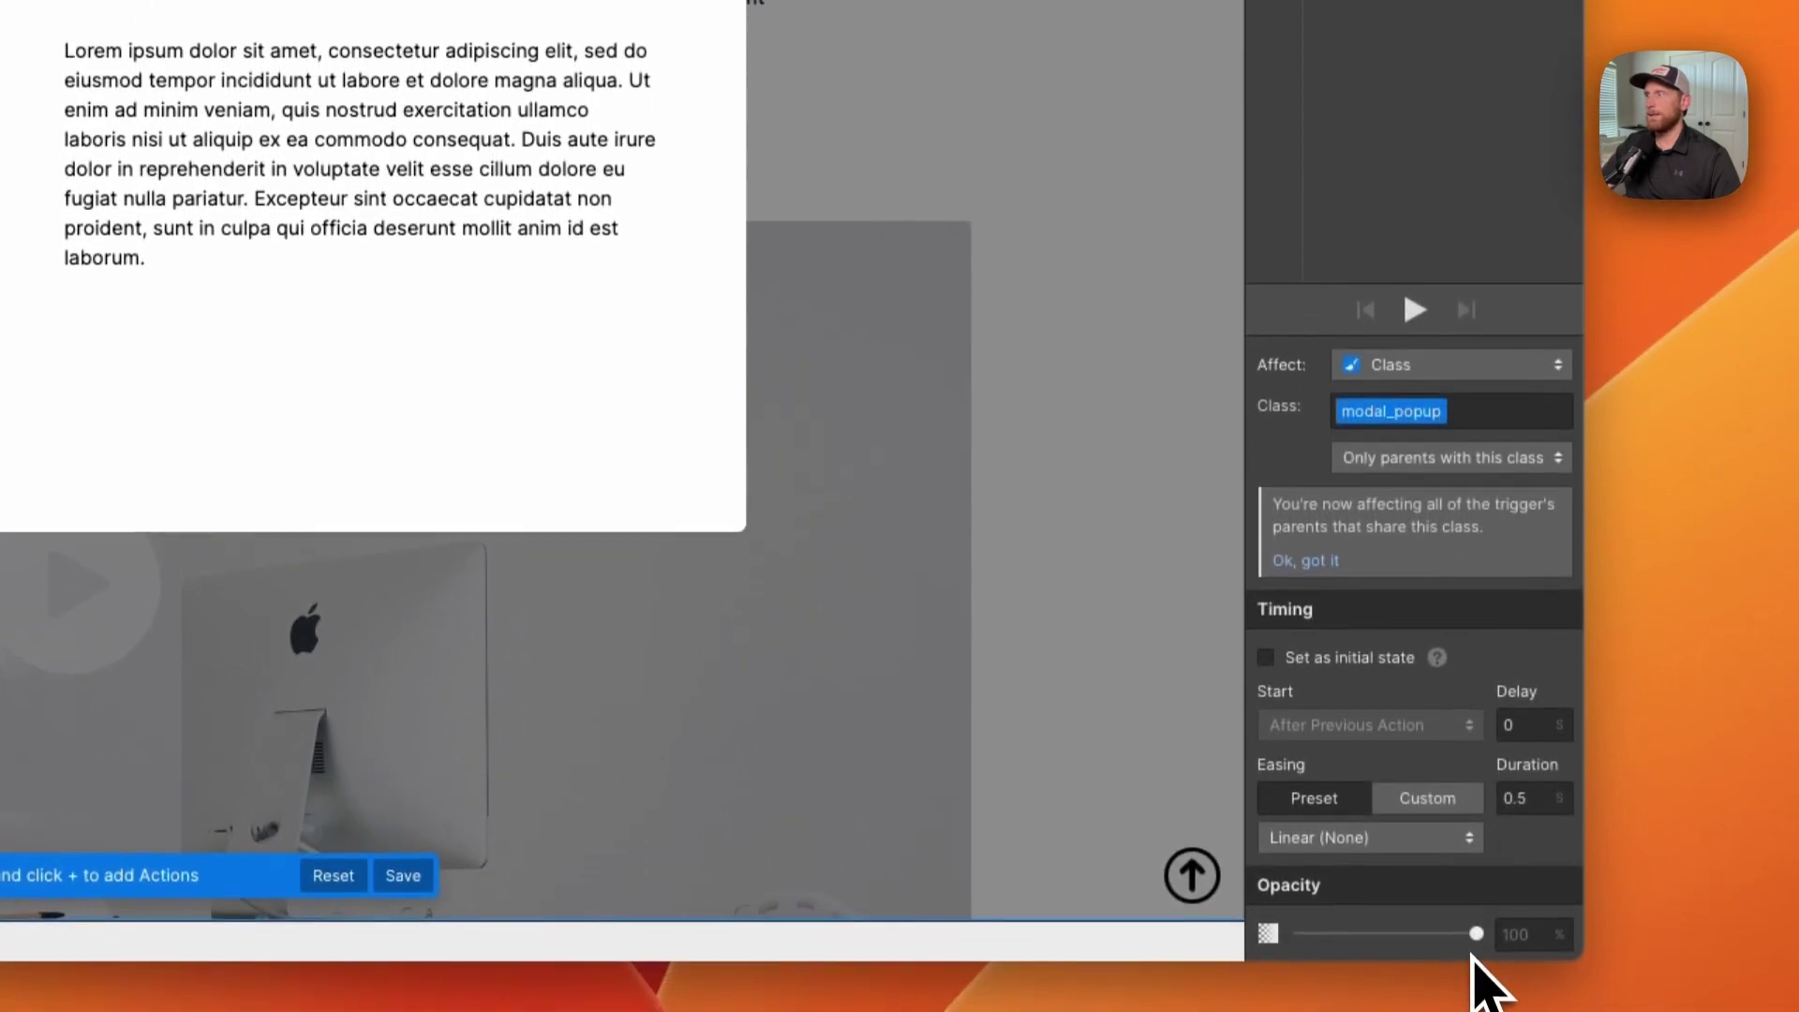
drag(1479, 937, 1274, 940)
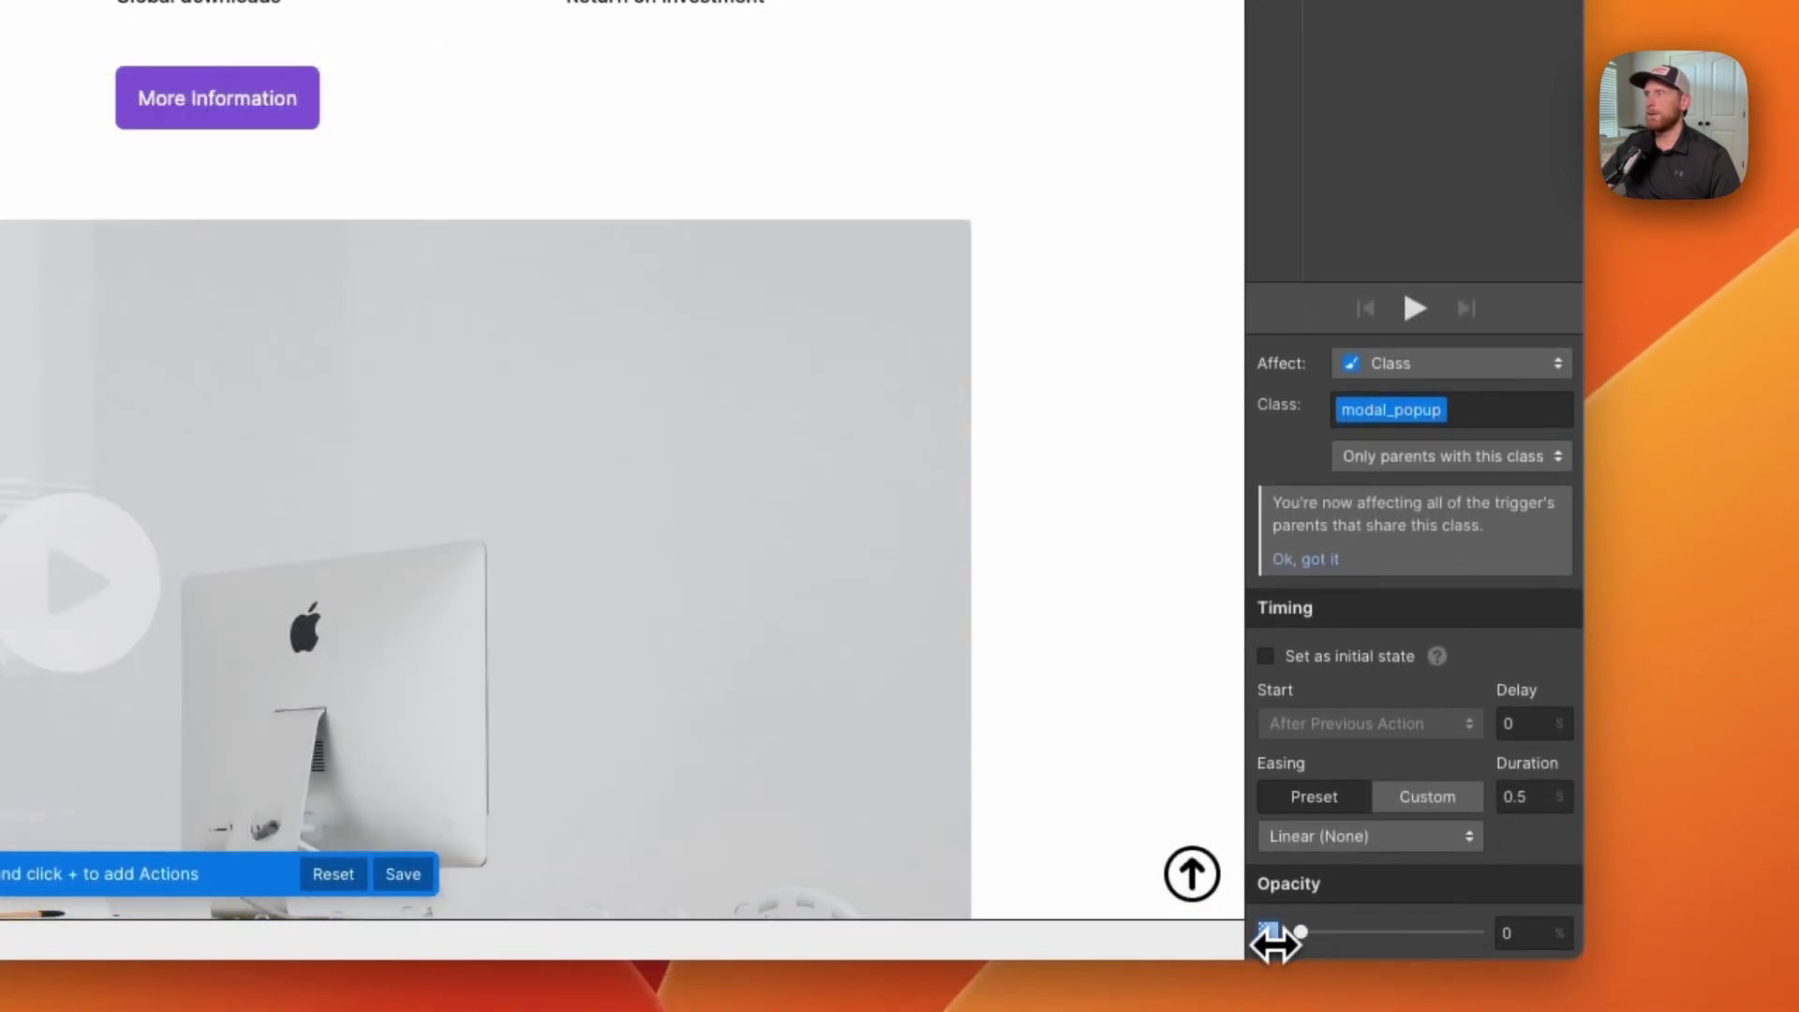
click(1523, 797)
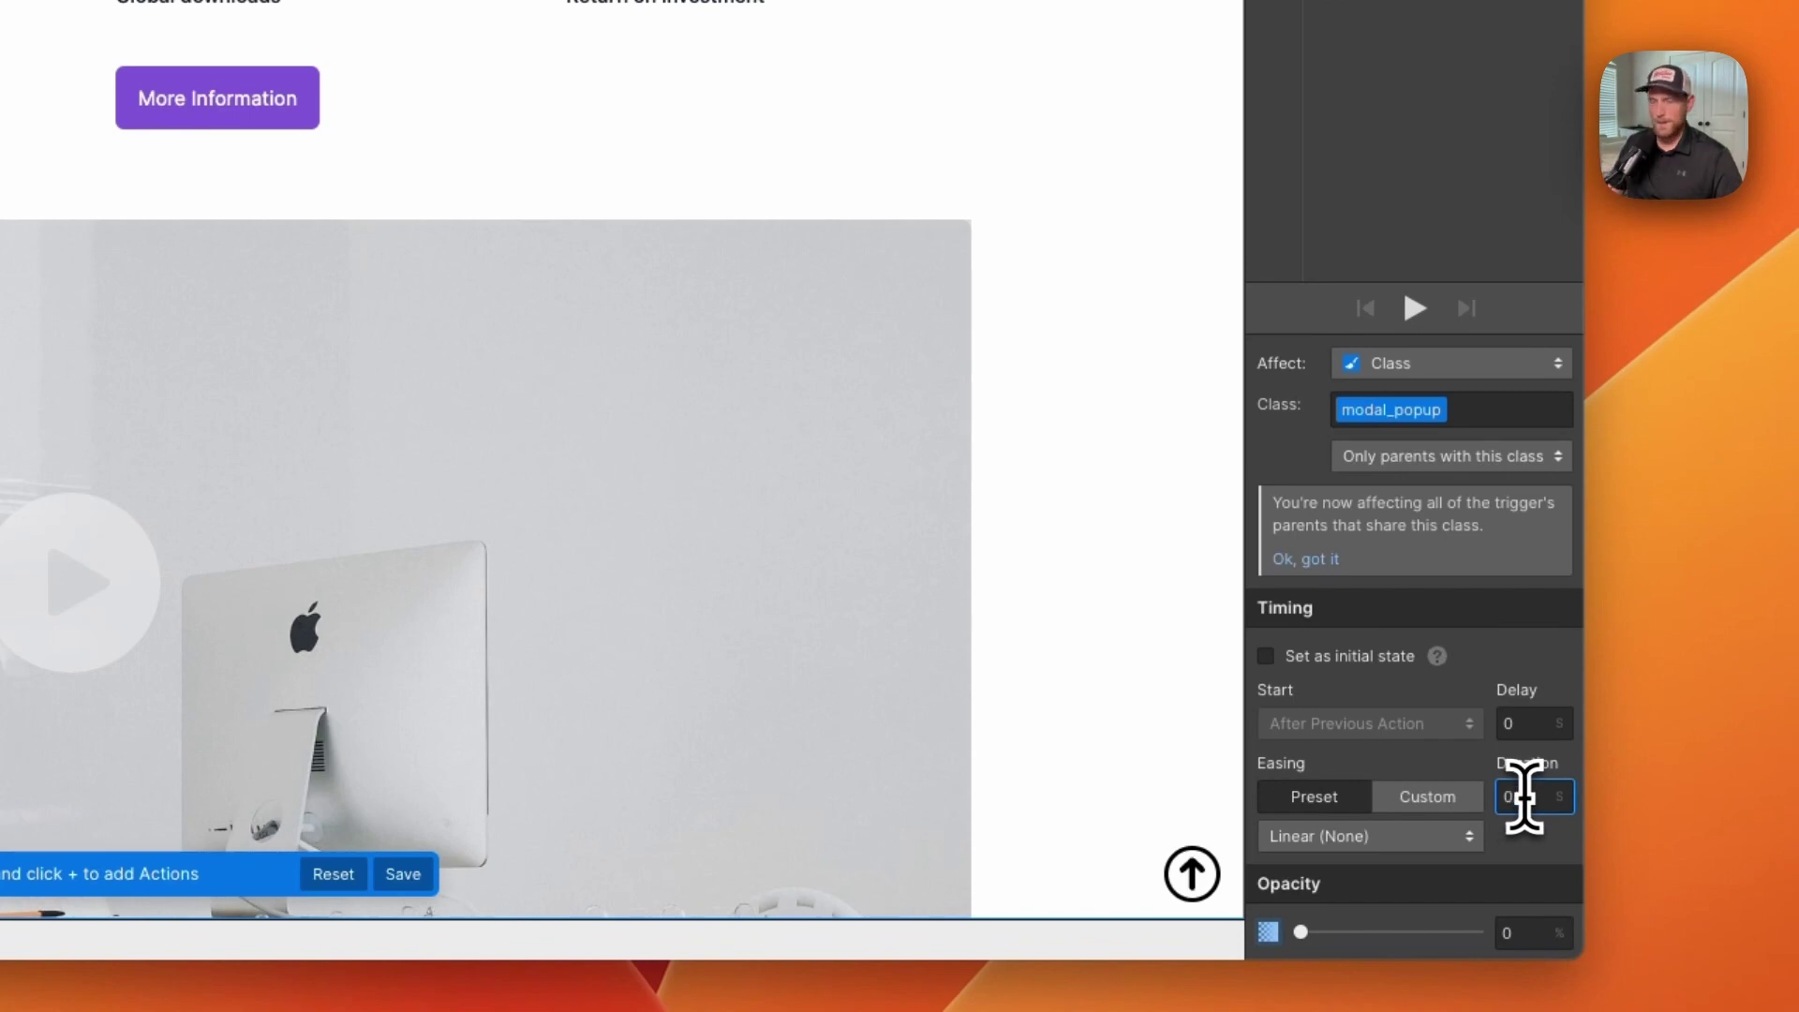
text(.25)
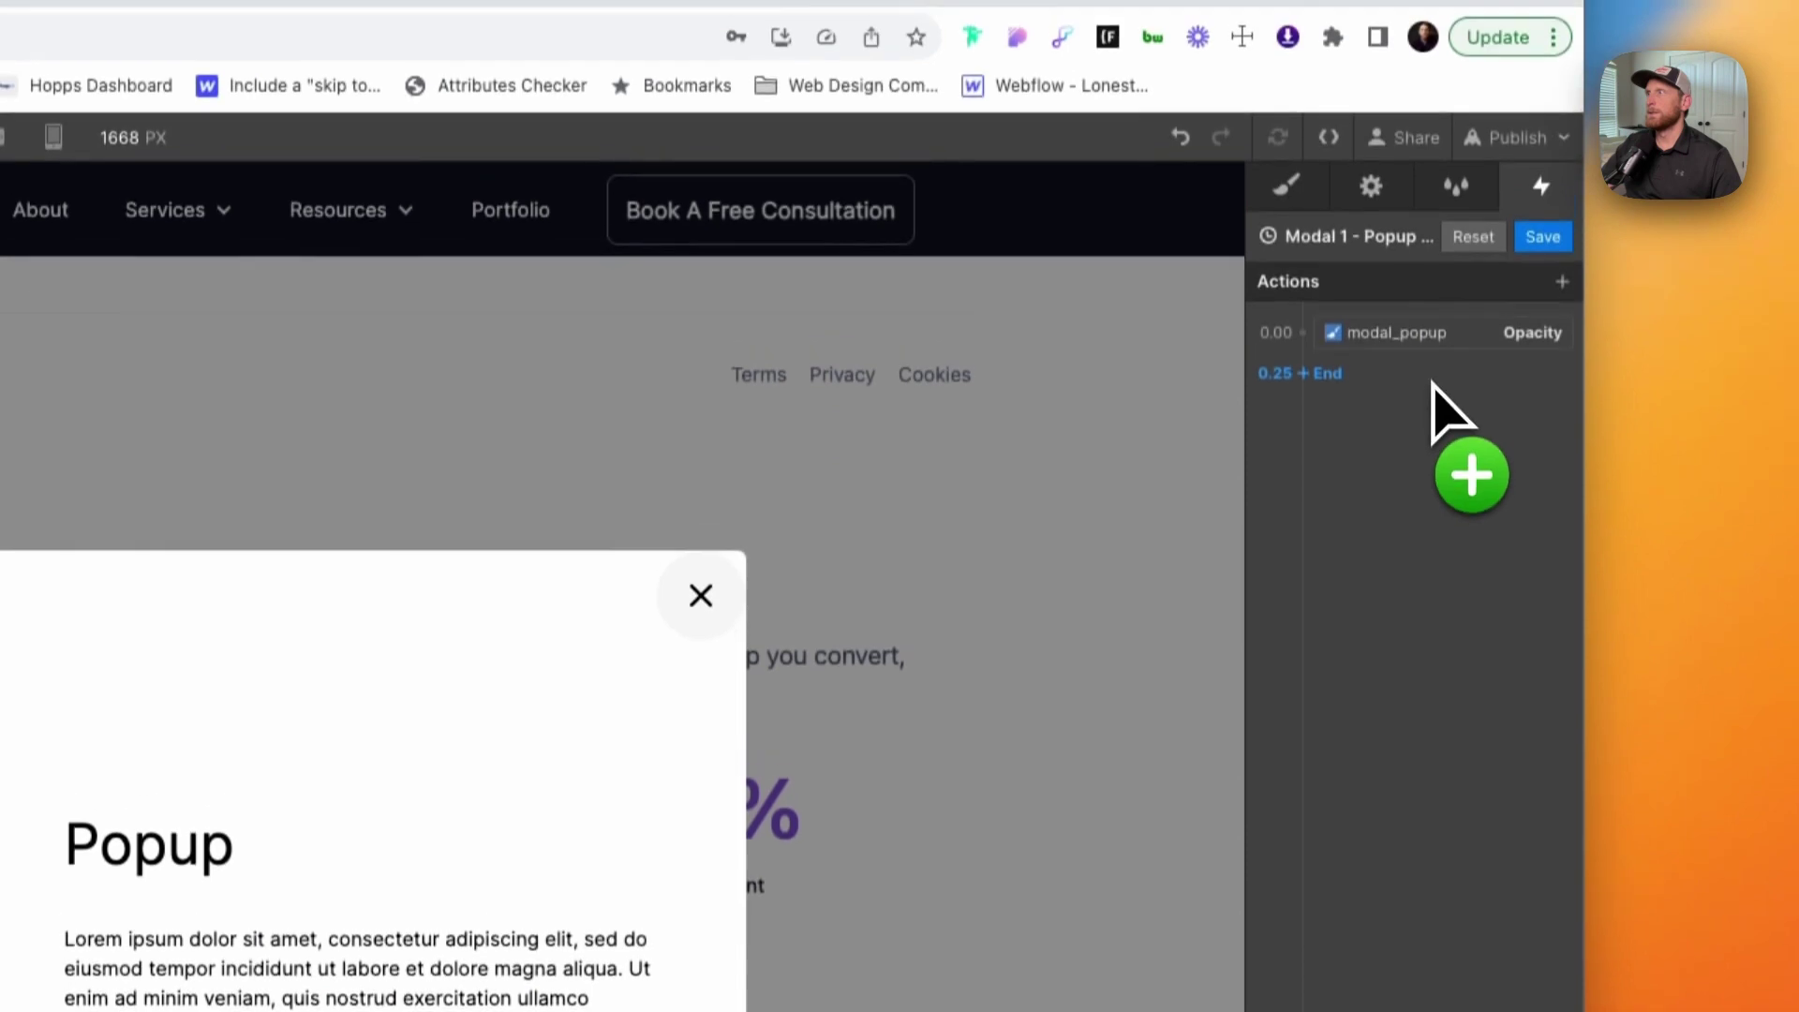
Step: Add a Hide/Show action with display None after the Opacity action, affecting the modal_cover class, and save the animation
mouse_move(1433, 85)
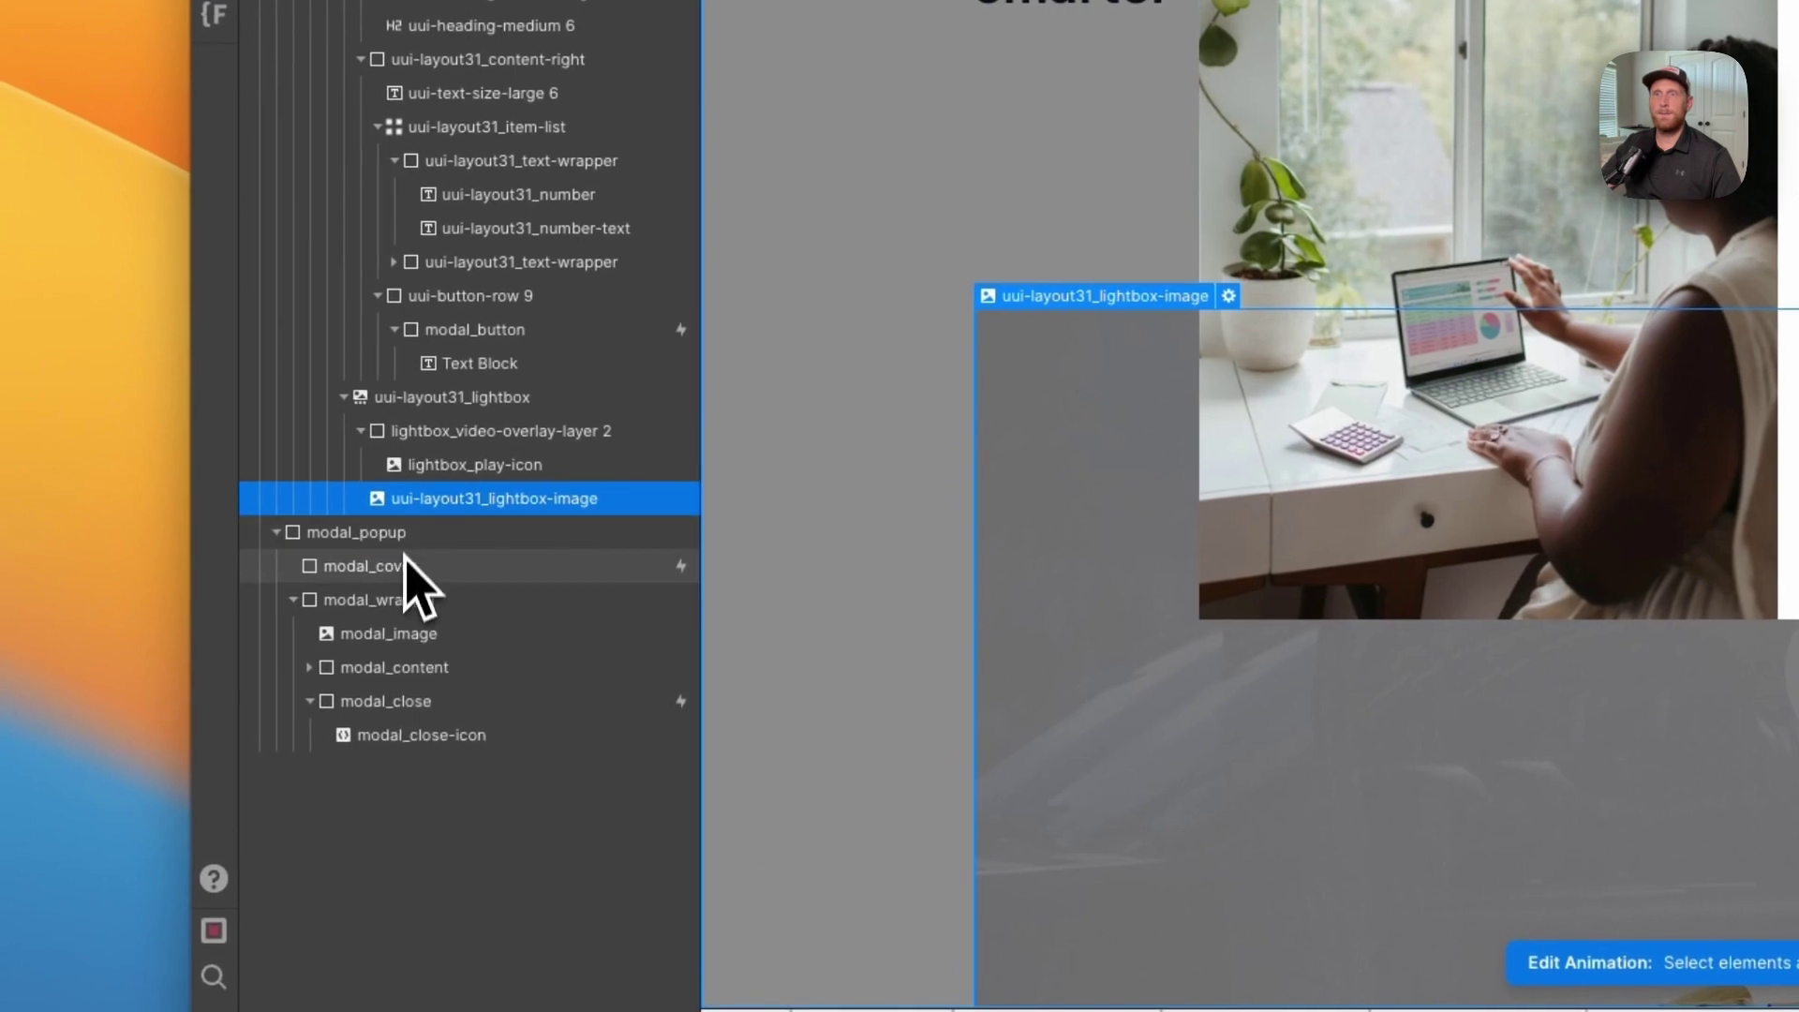
click(414, 570)
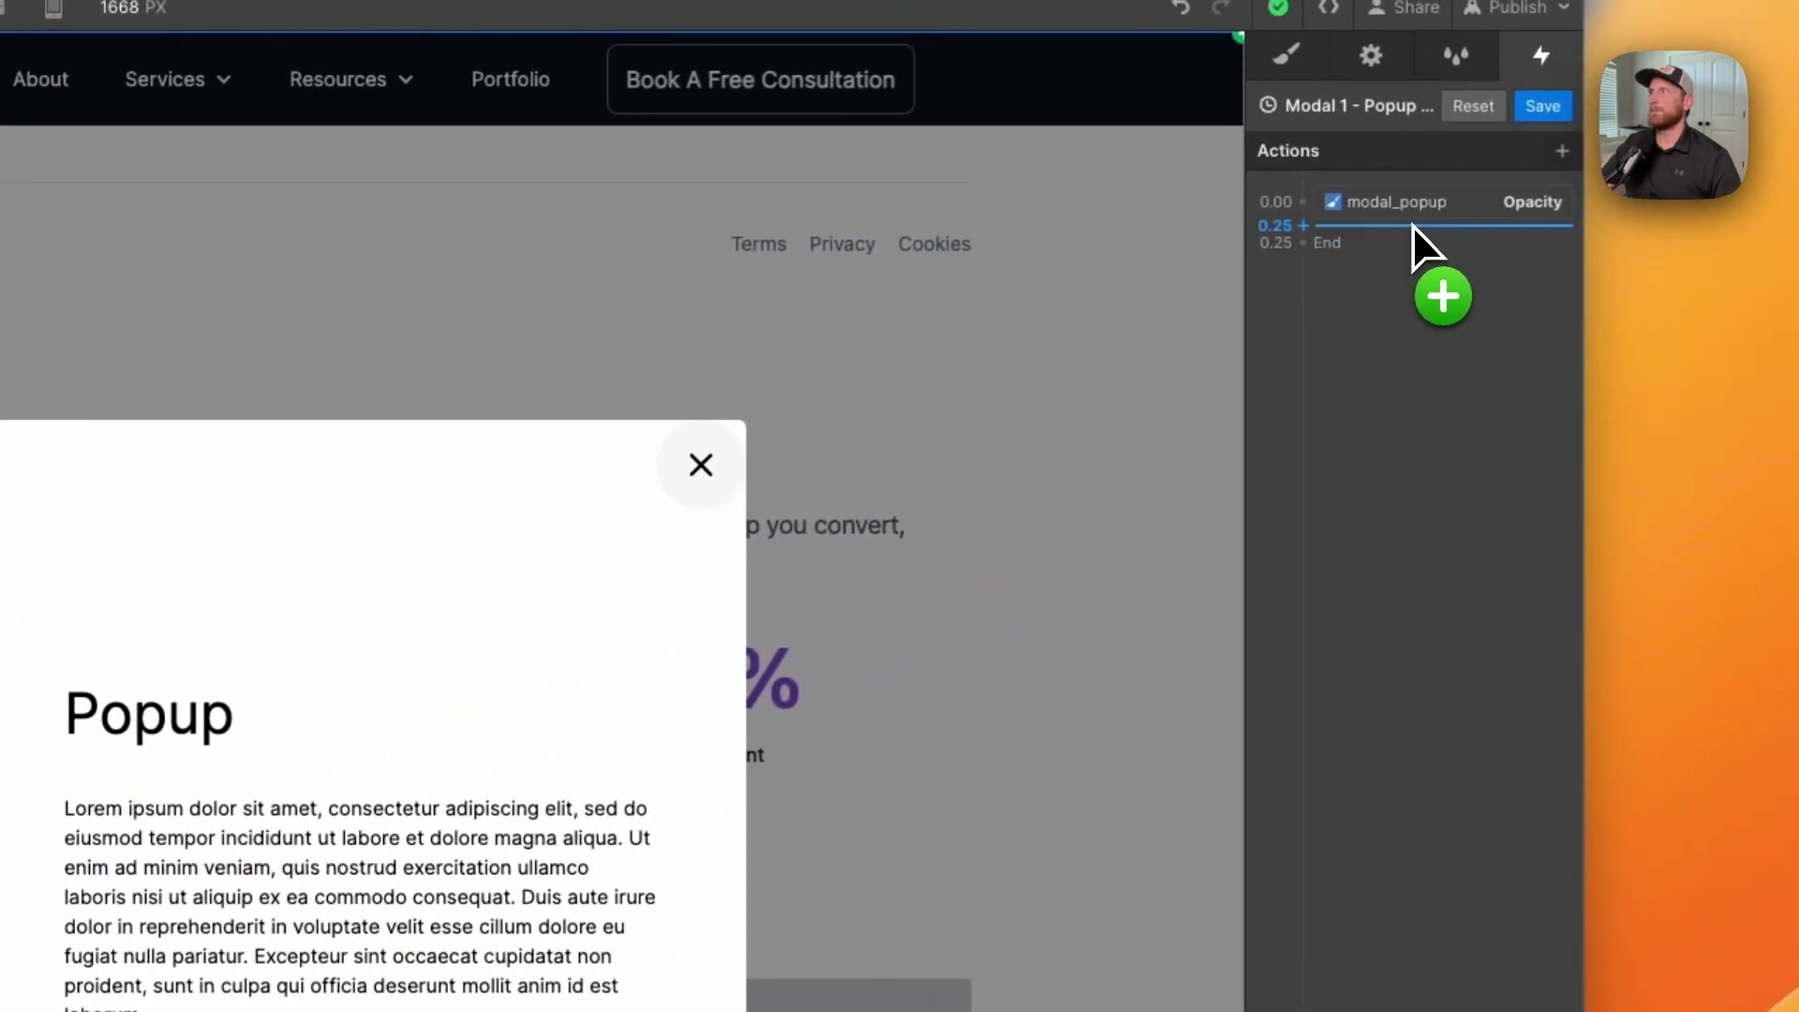
click(1412, 227)
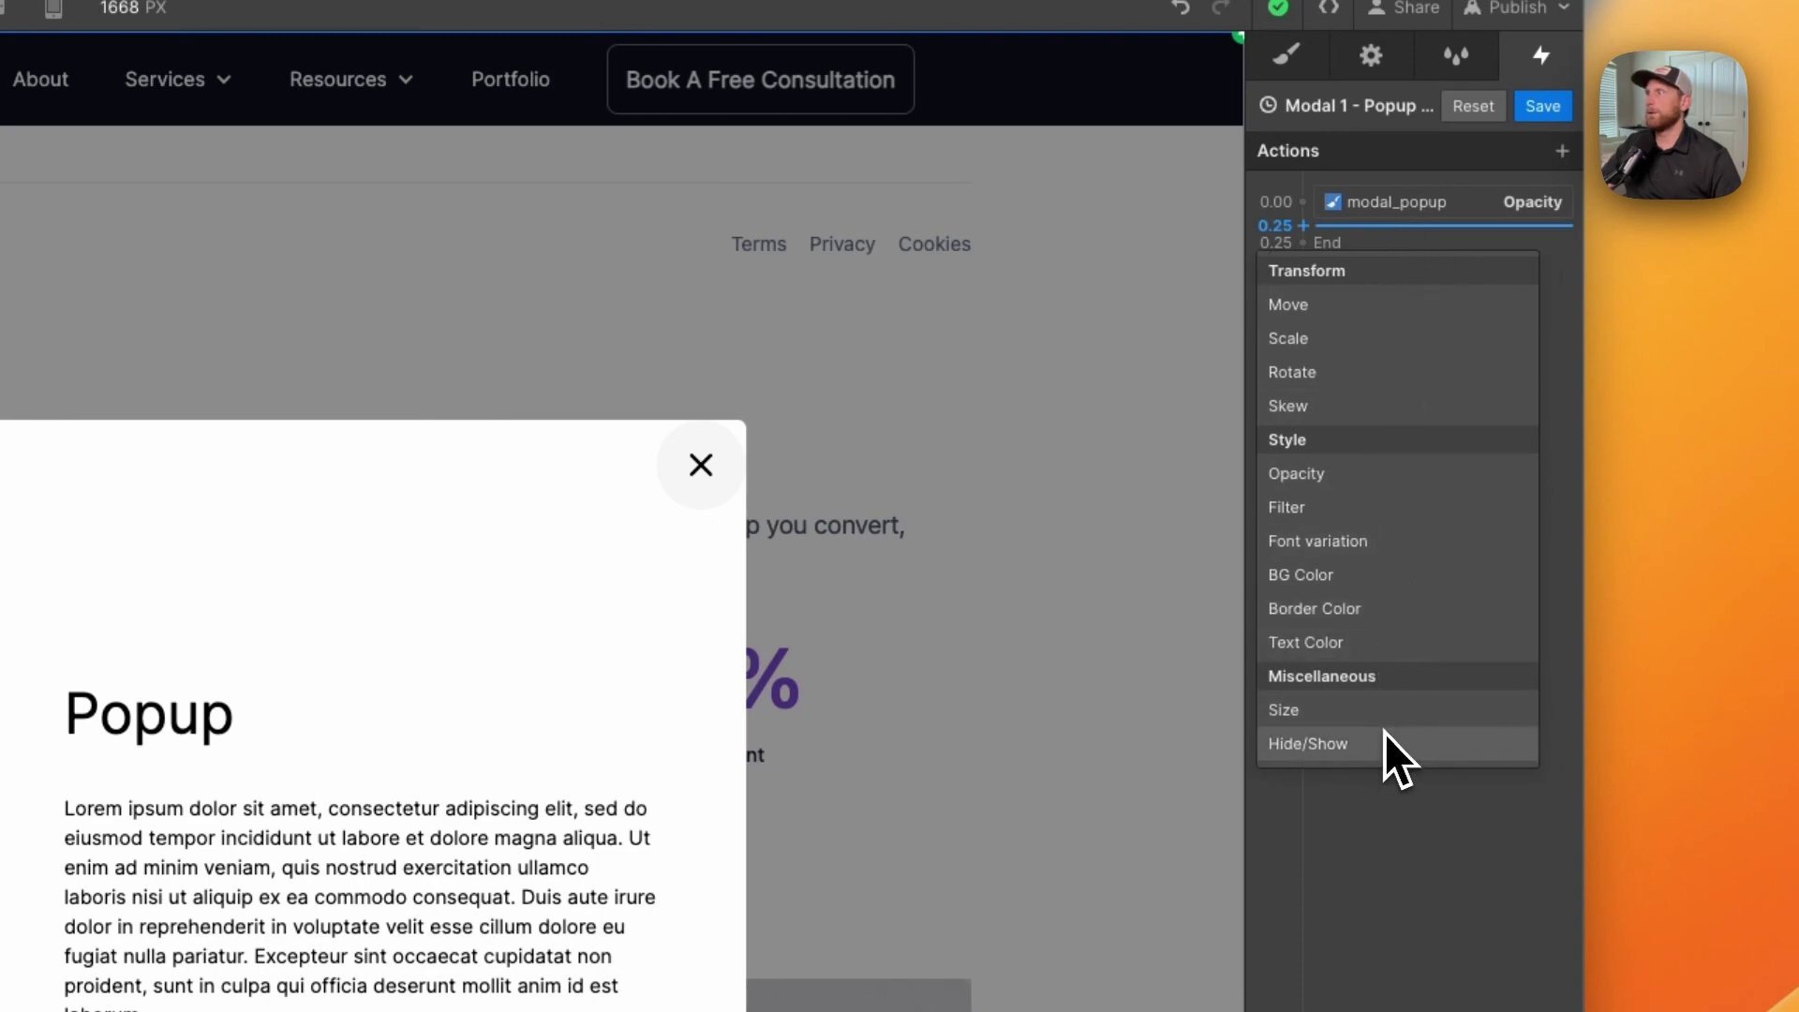
click(1383, 740)
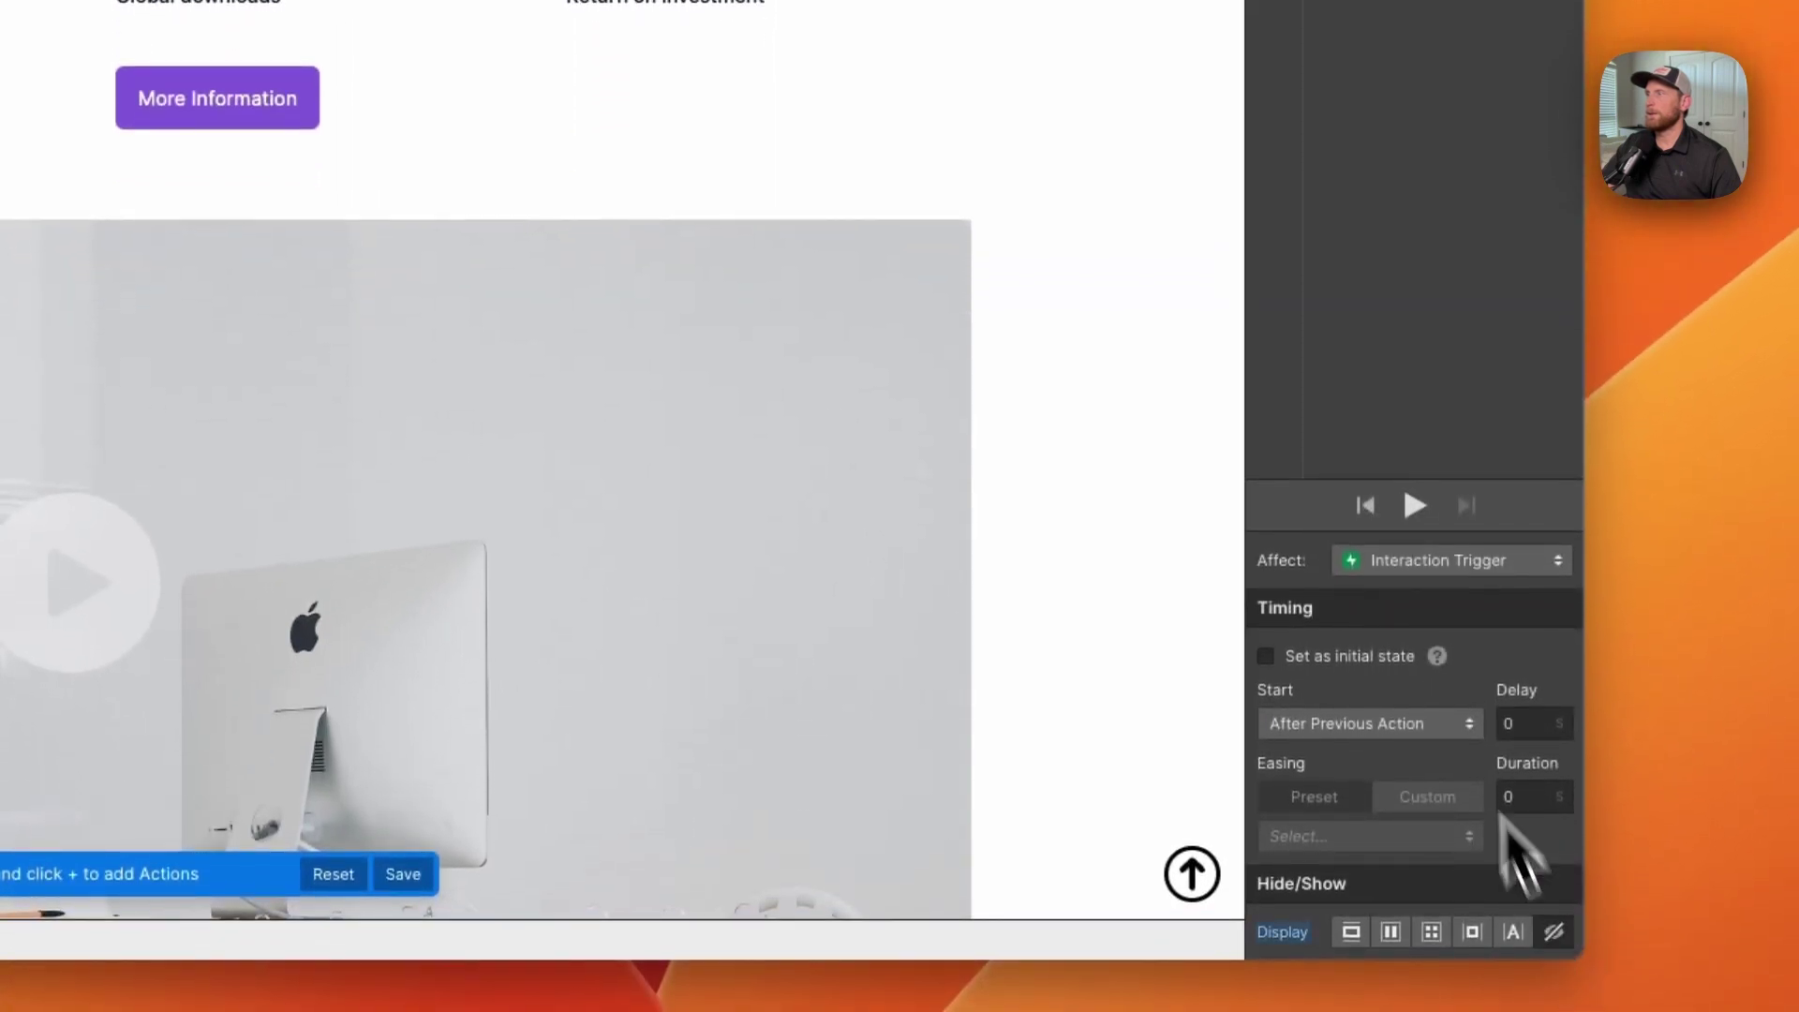
click(1486, 560)
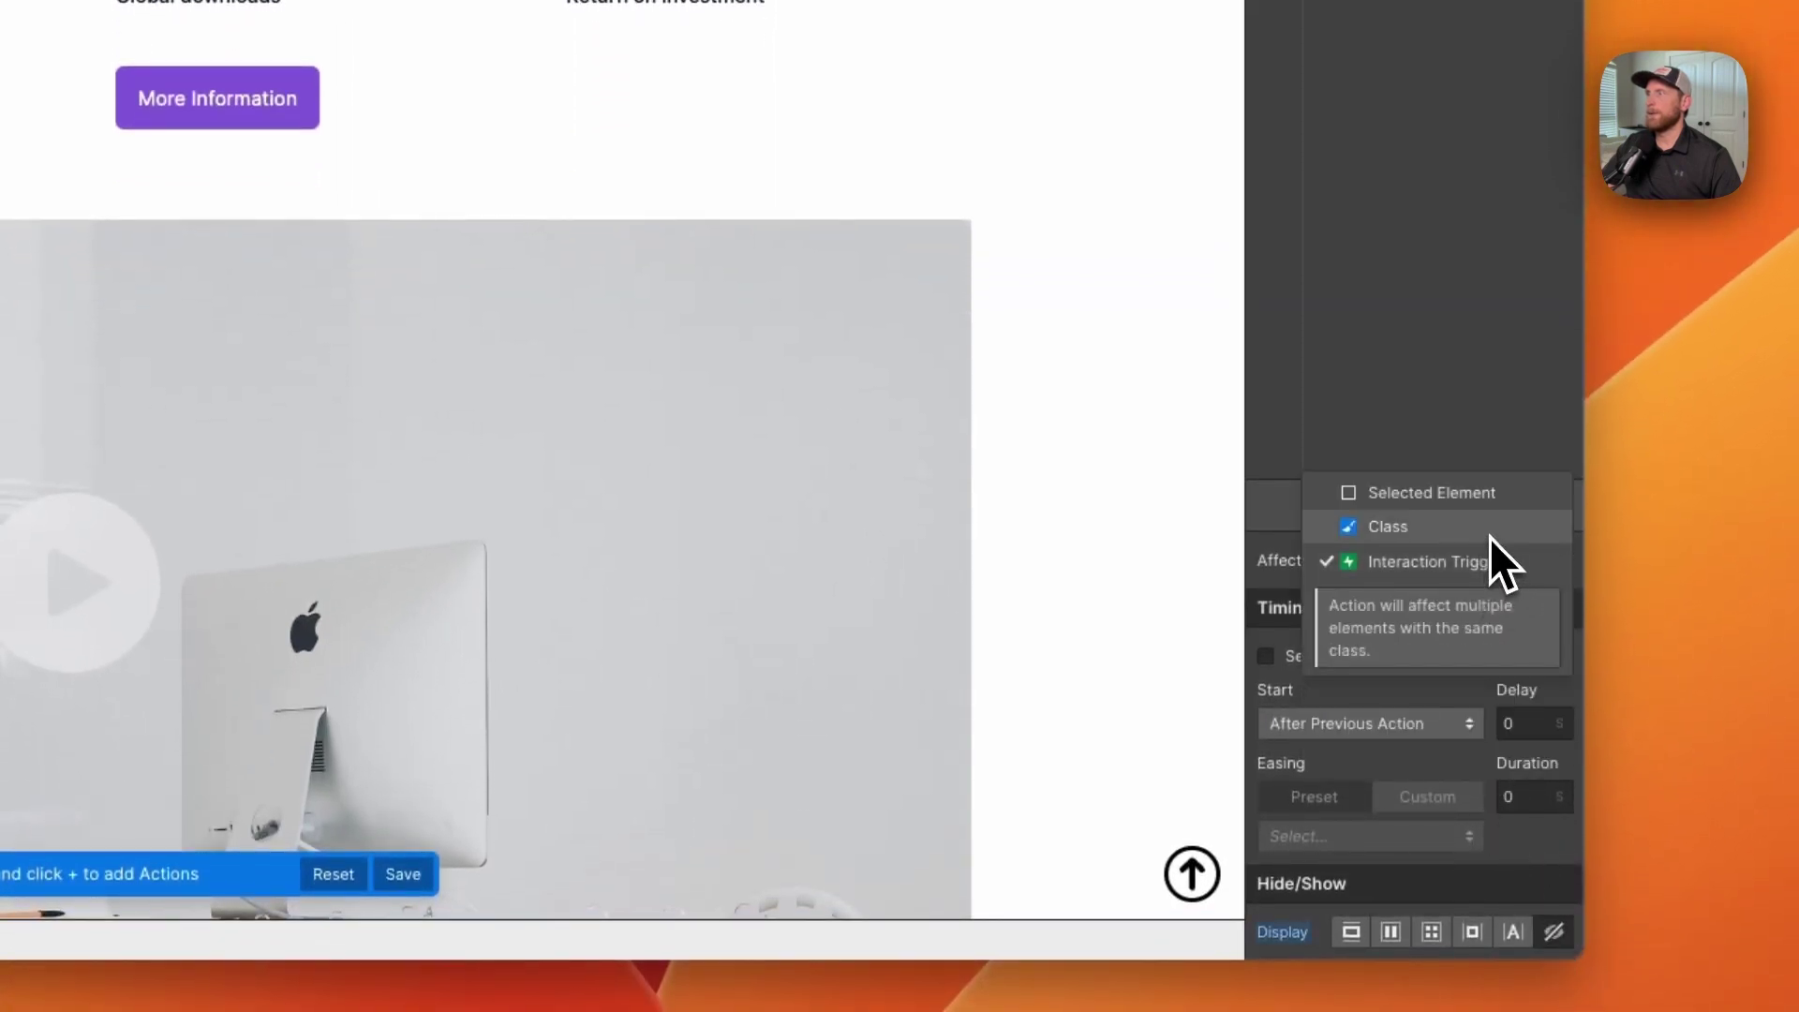
click(1488, 530)
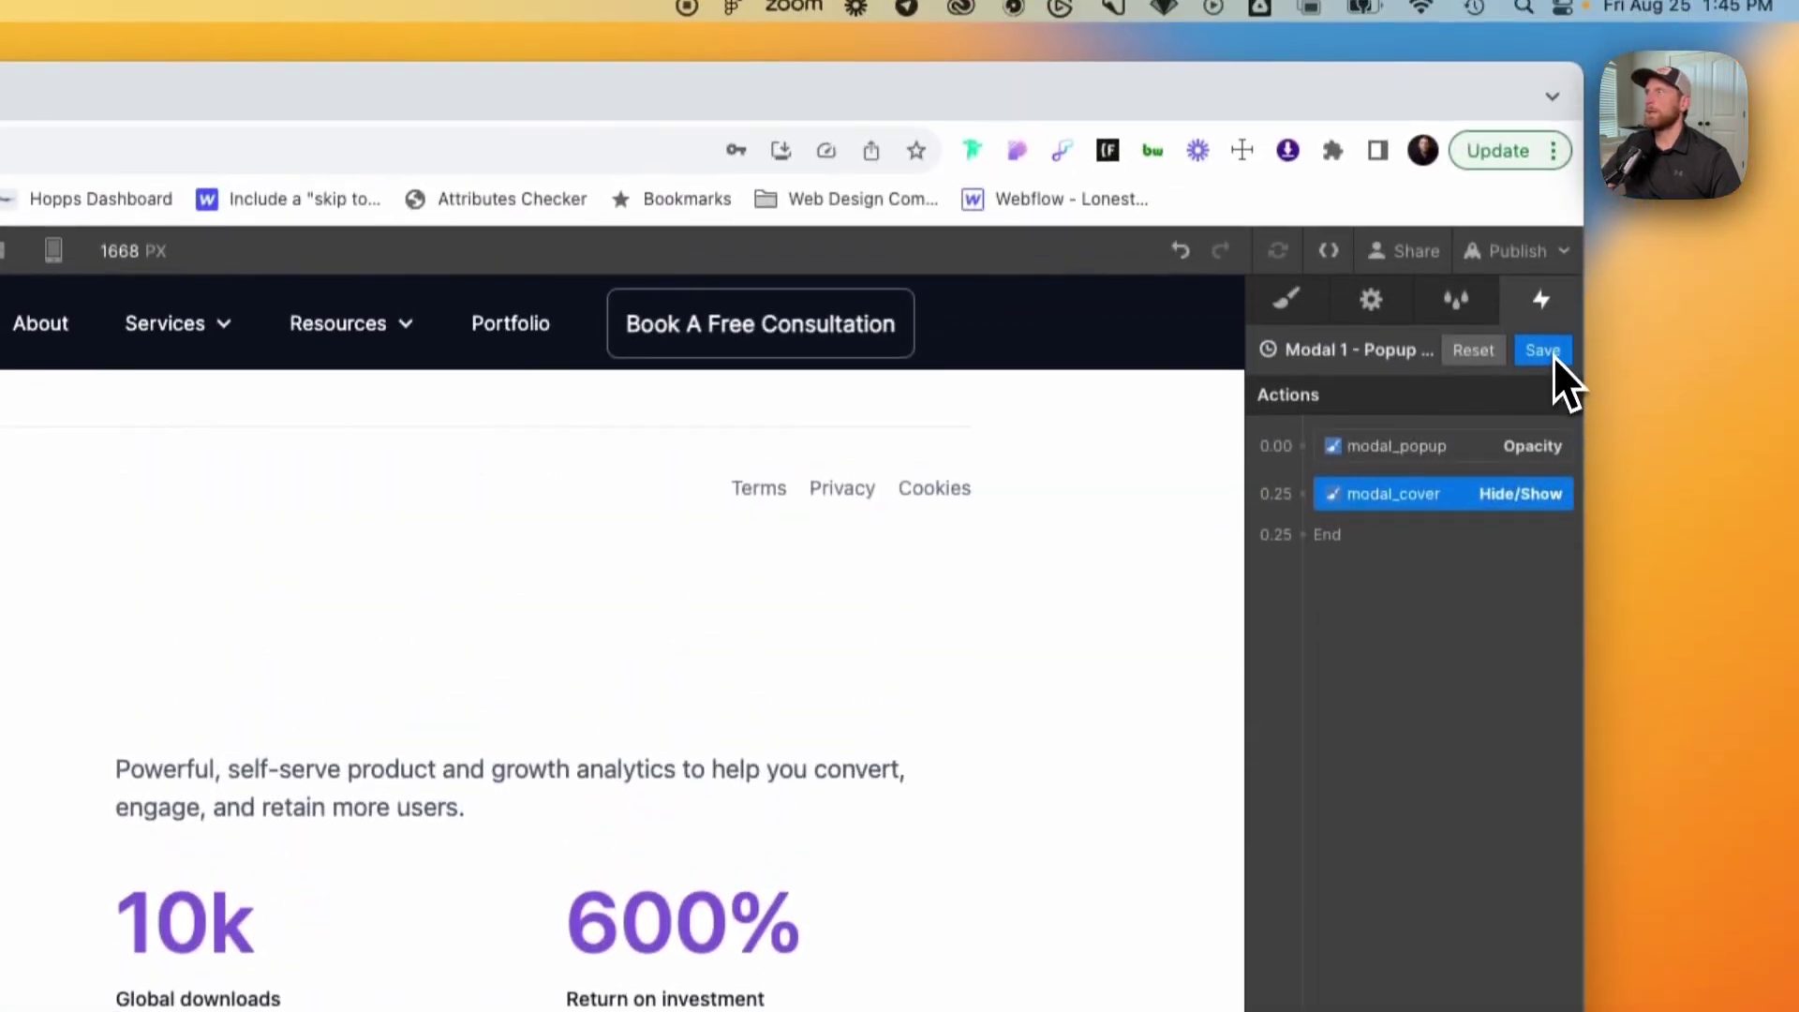
click(1542, 350)
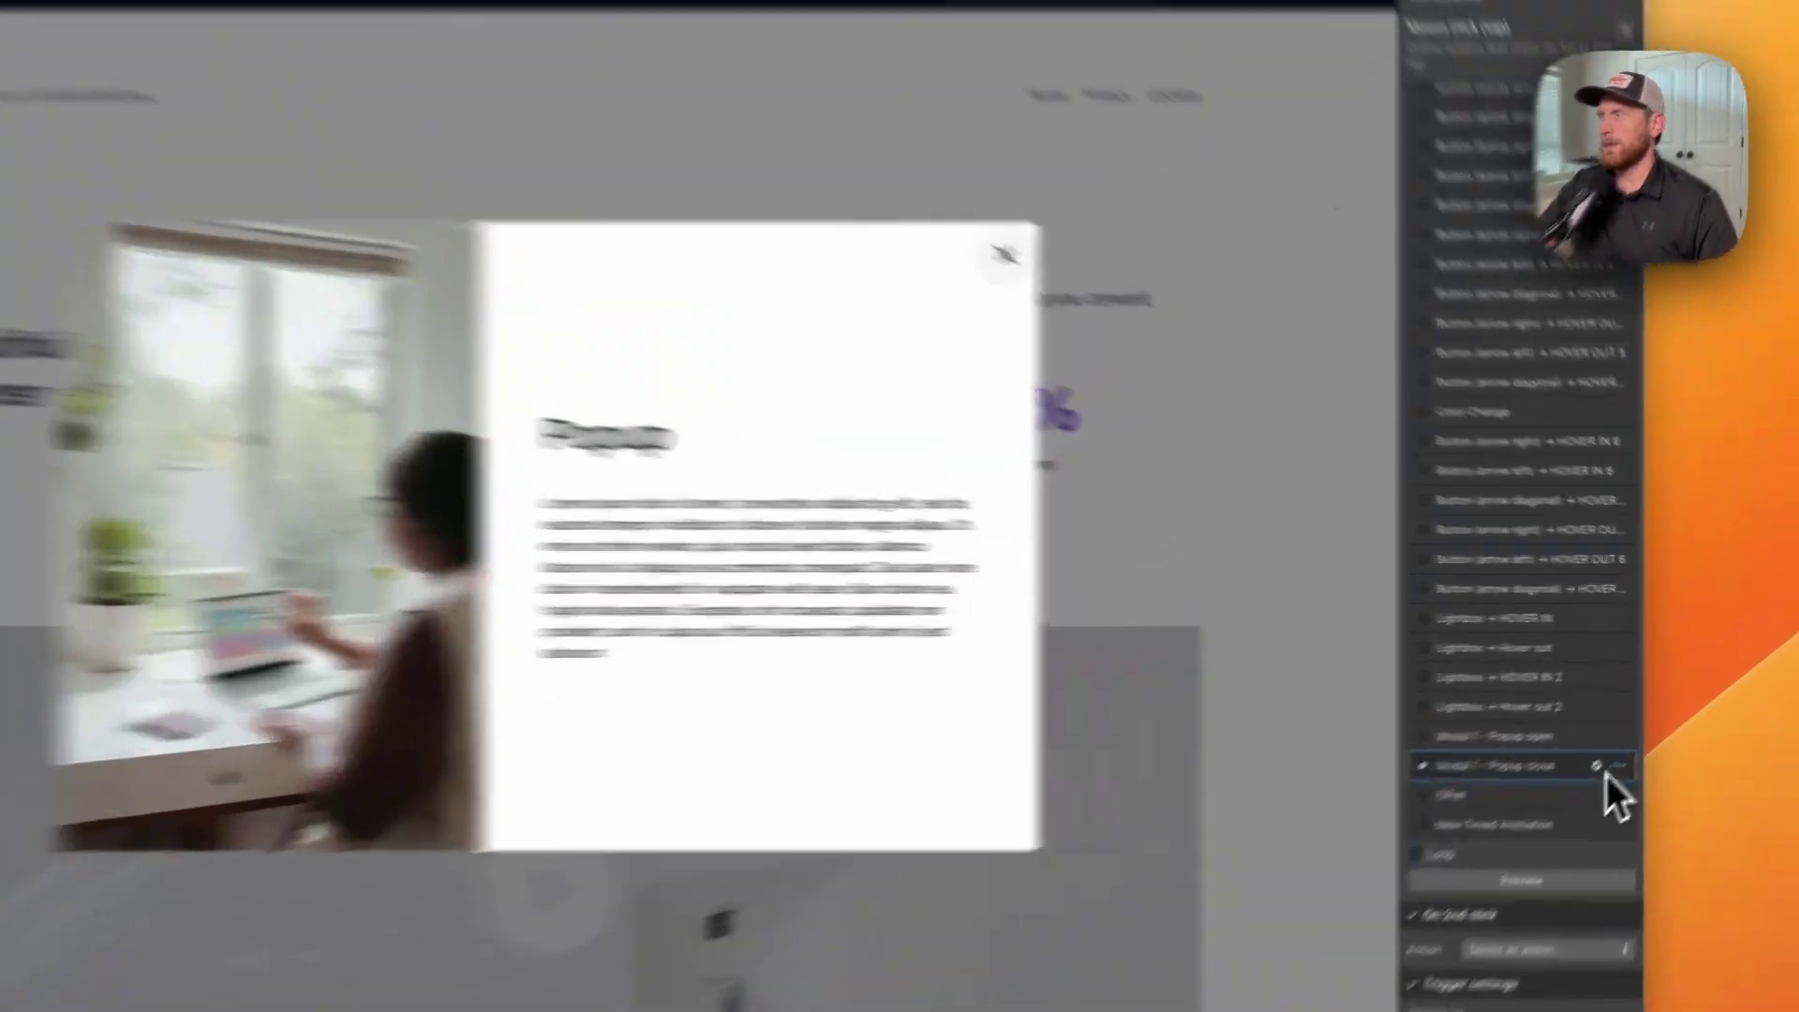
Step: Retarget the Hide/Show action in the Modal 1 - Popup close animation to modal_popup and save the animation
click(1672, 715)
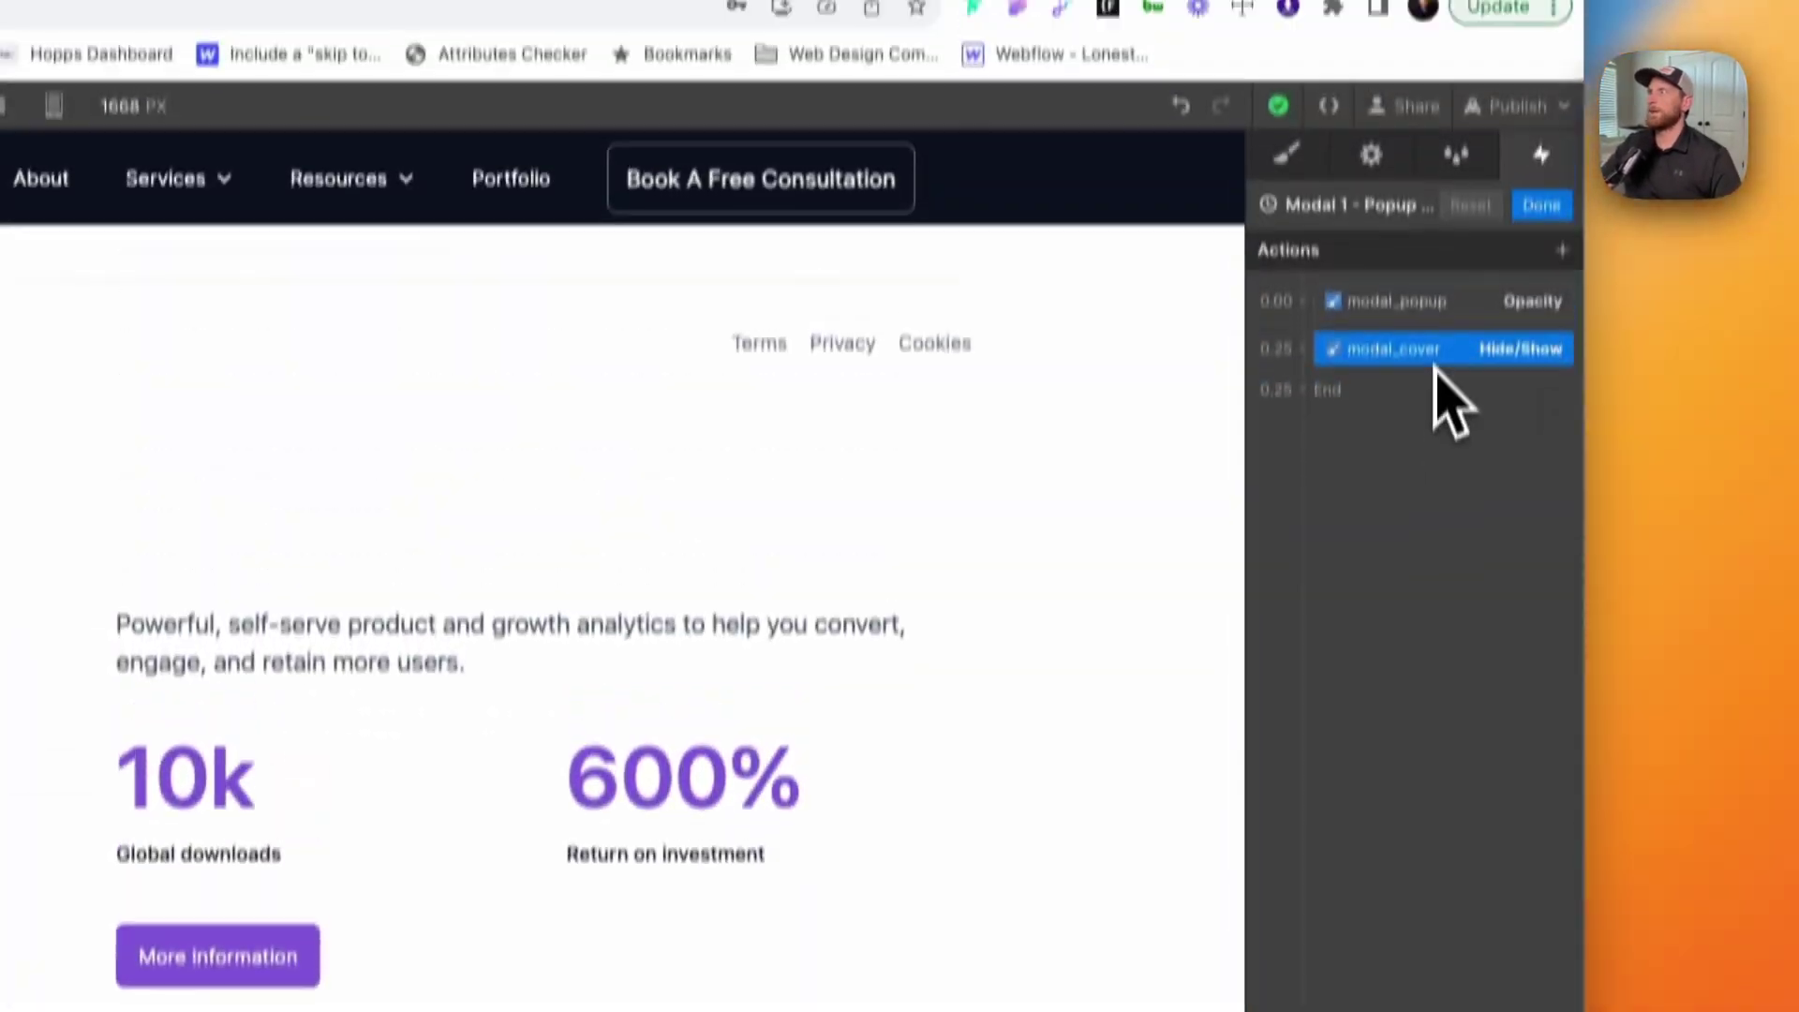
mouse_move(1425, 351)
mouse_down()
mouse_move(1385, 325)
mouse_move(1406, 316)
mouse_move(1406, 352)
mouse_up()
drag(1404, 419, 1448, 429)
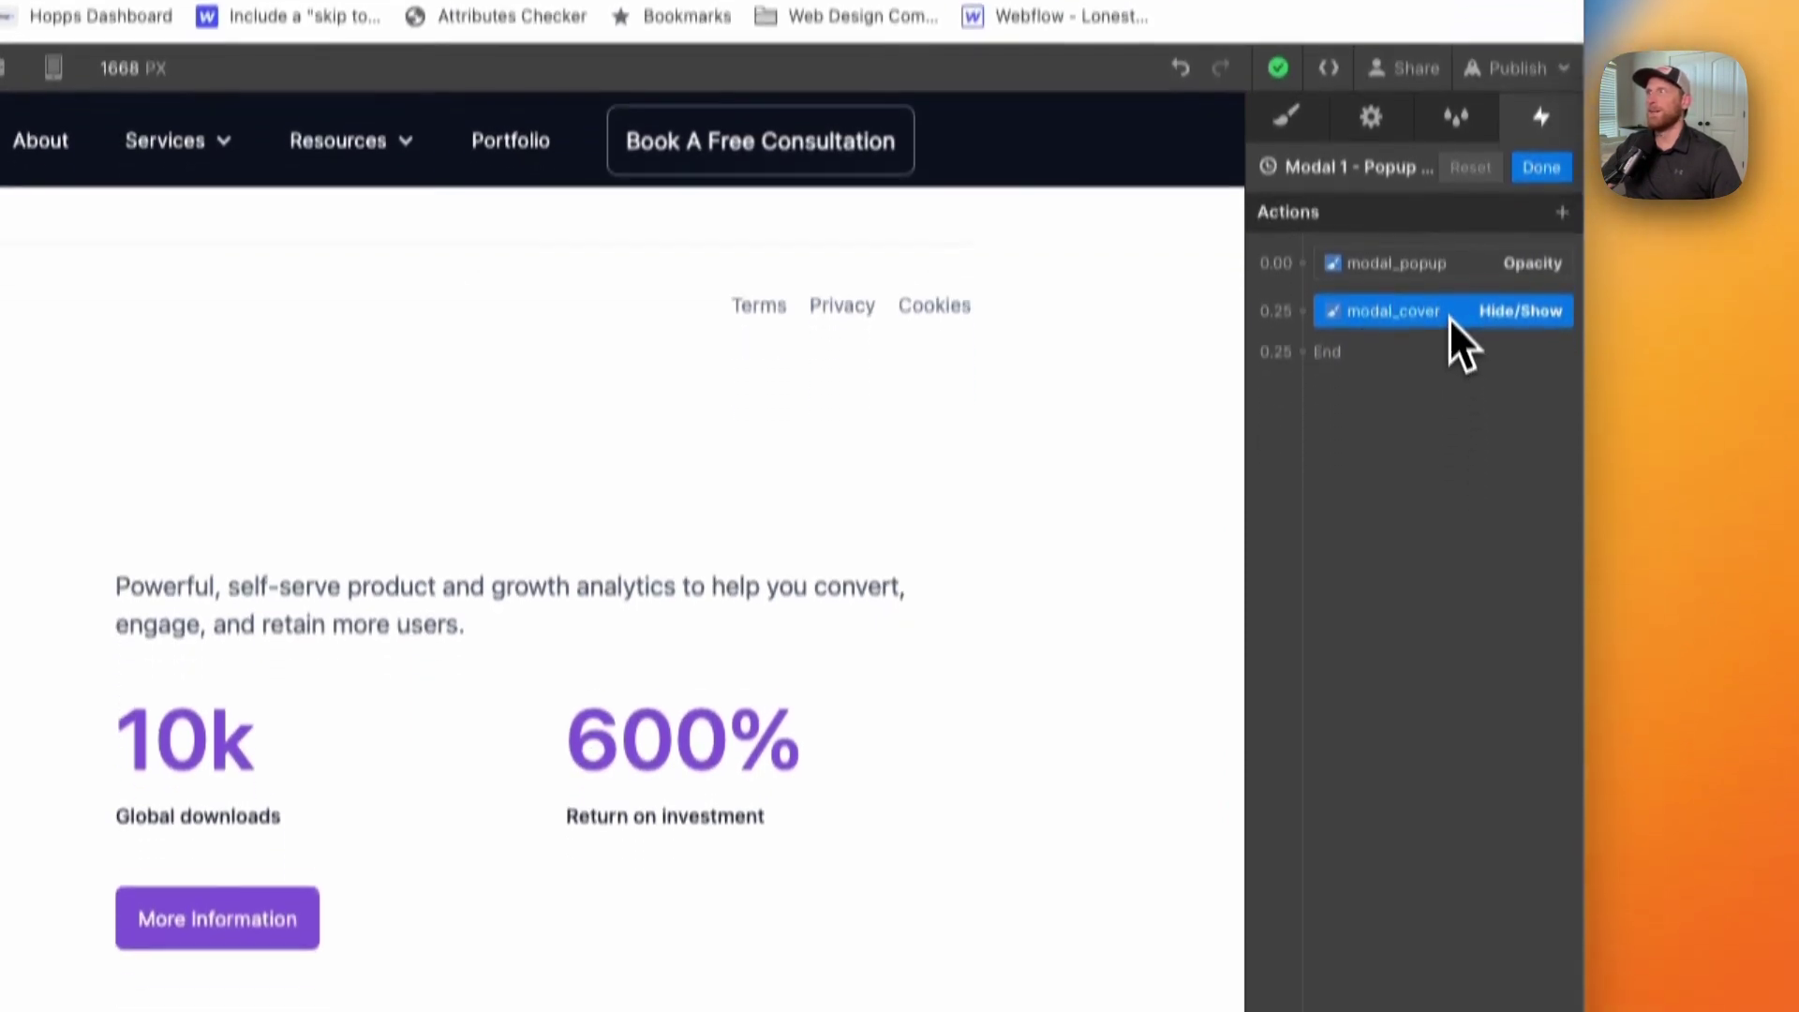
right_click(1450, 422)
click(1449, 479)
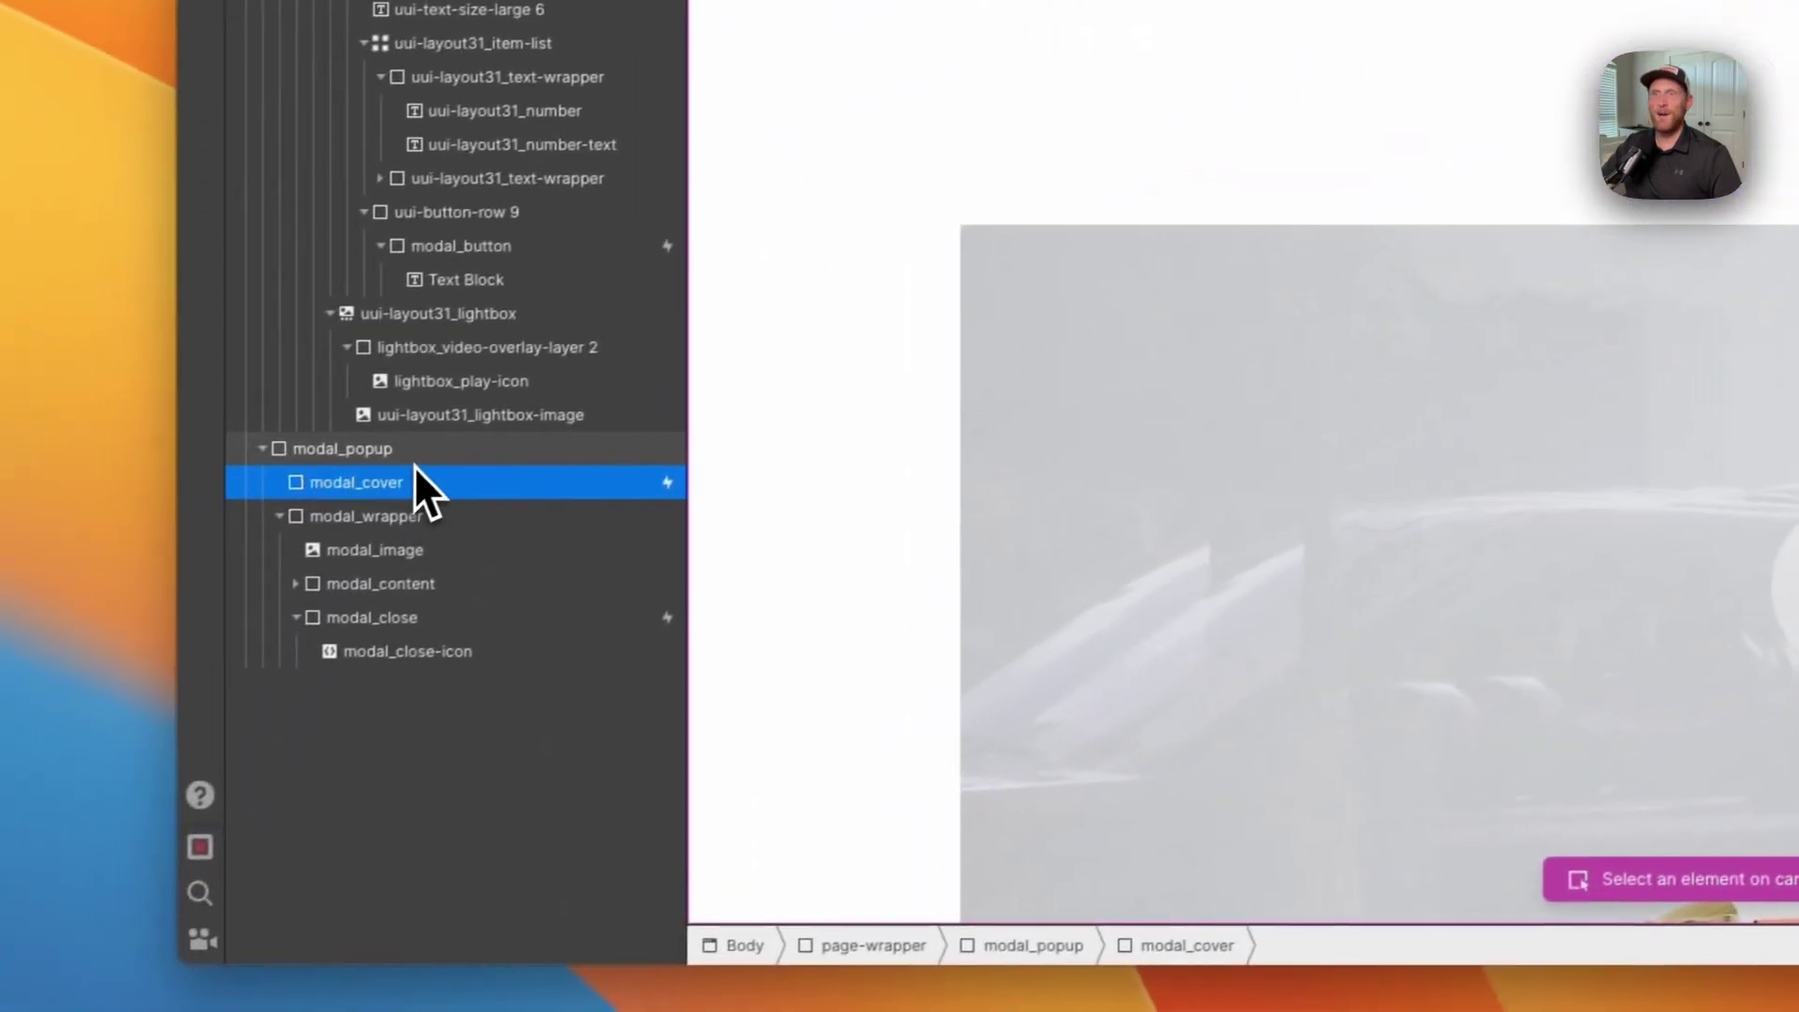
click(412, 448)
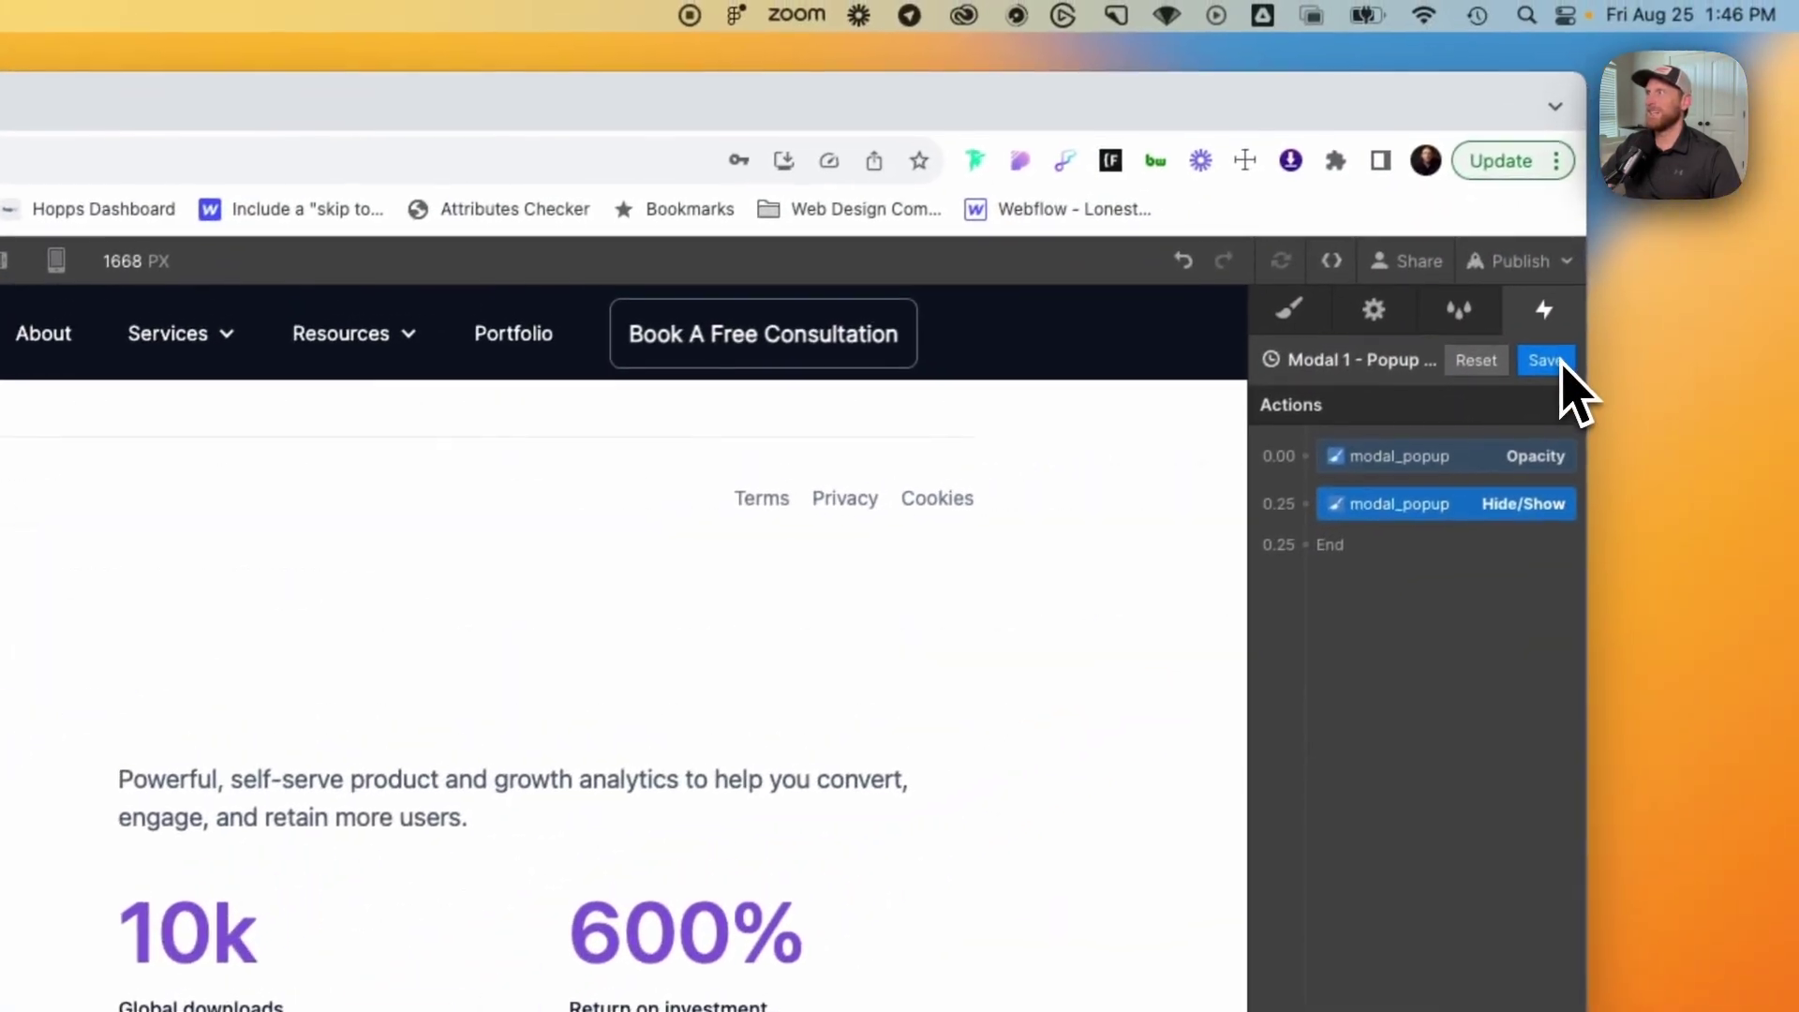
click(1555, 361)
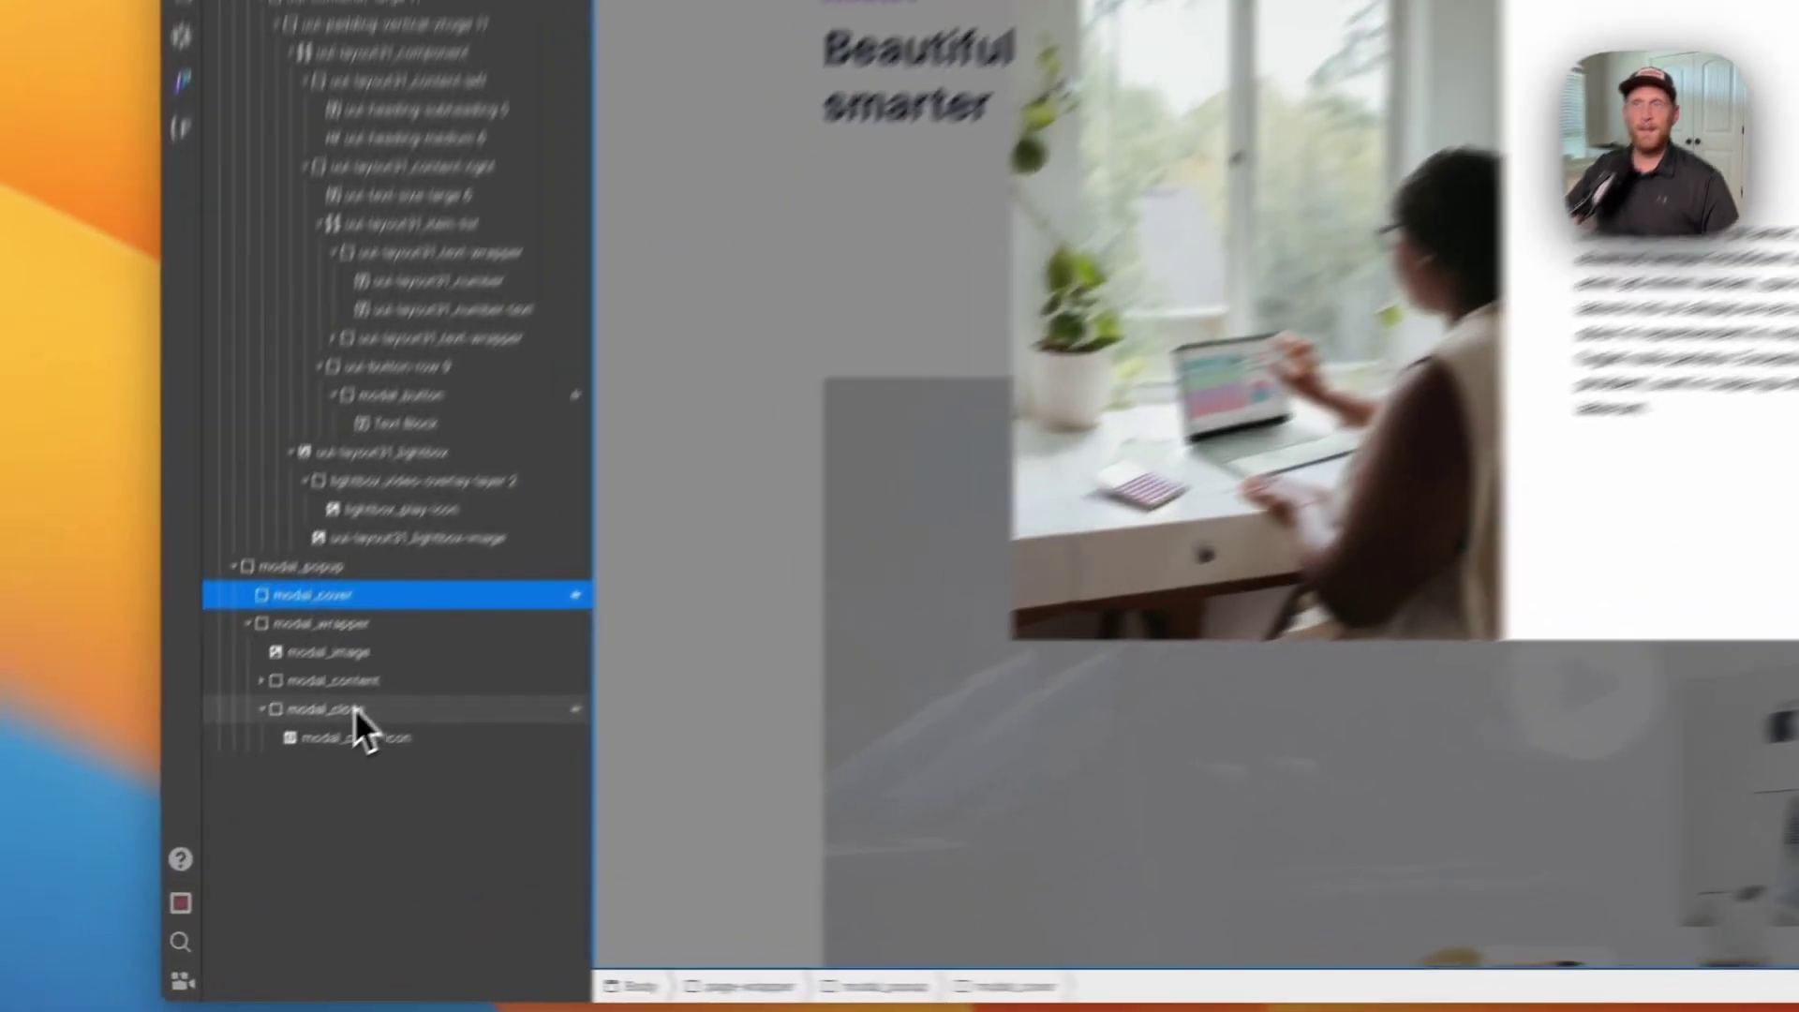
Step: Replace modal_close's element trigger with a new mouse click trigger that starts the Modal 1 - Popup close animation on the first click
click(211, 813)
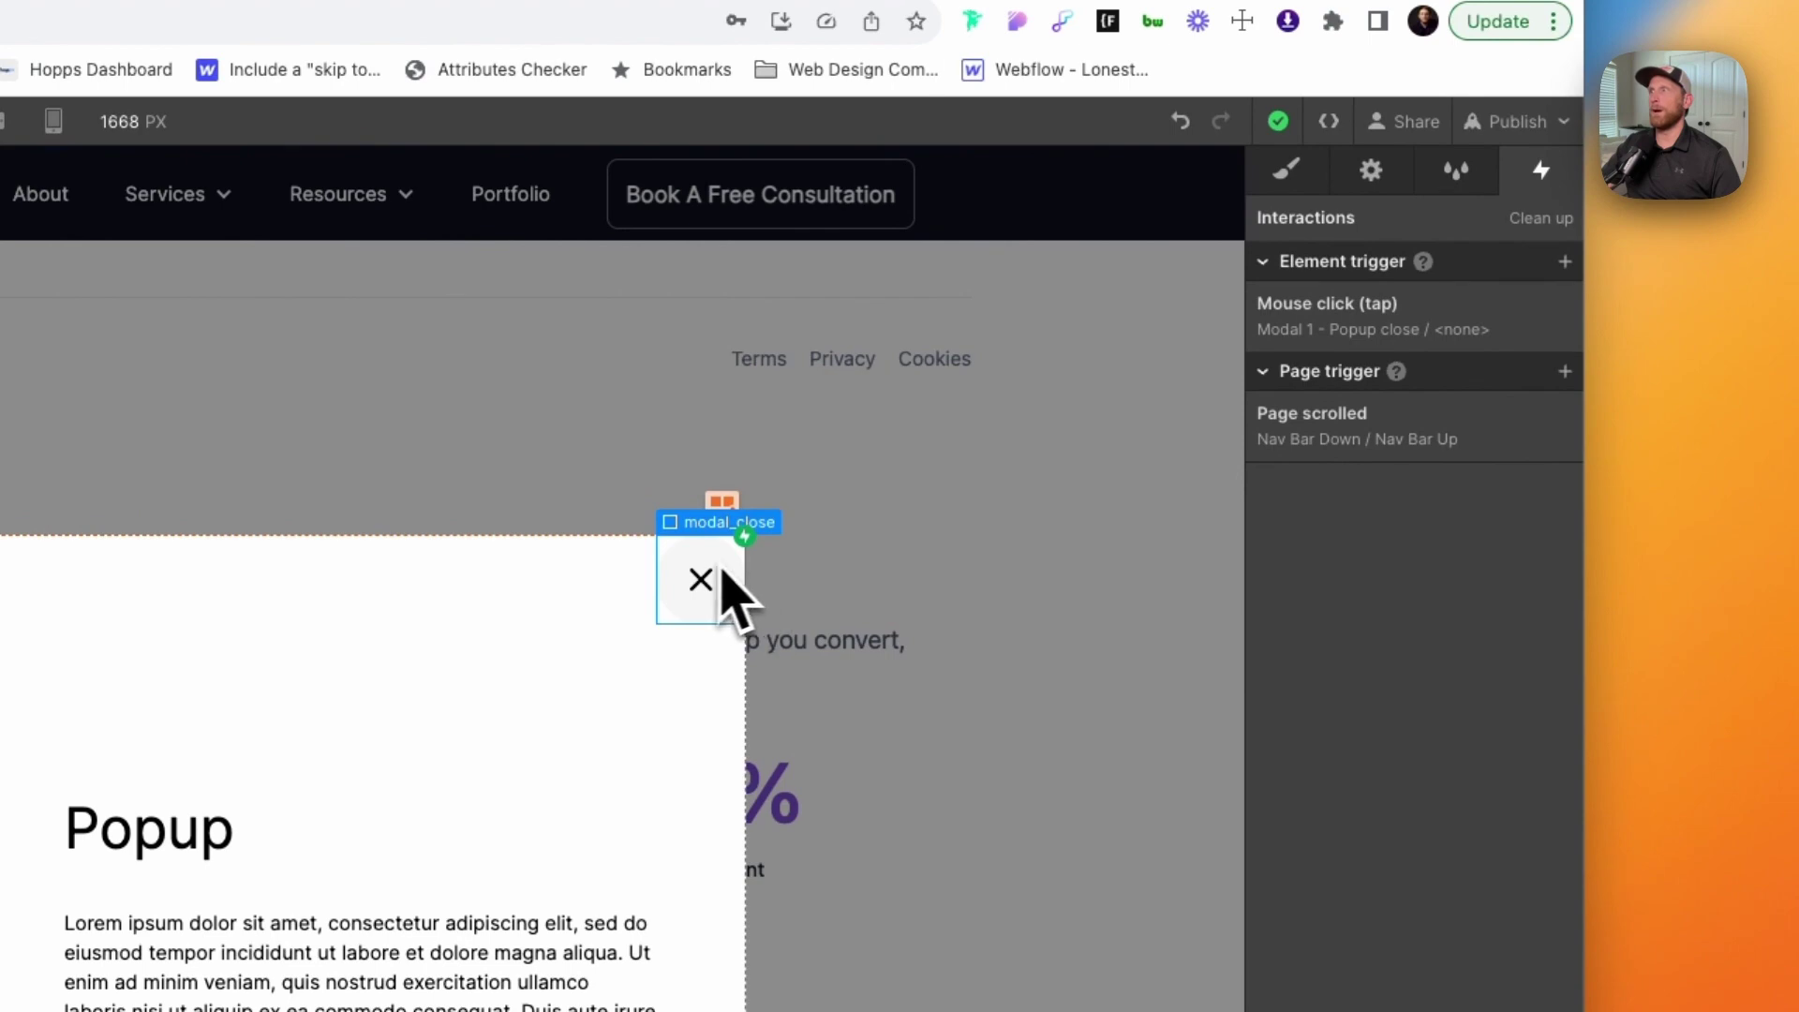
click(1563, 319)
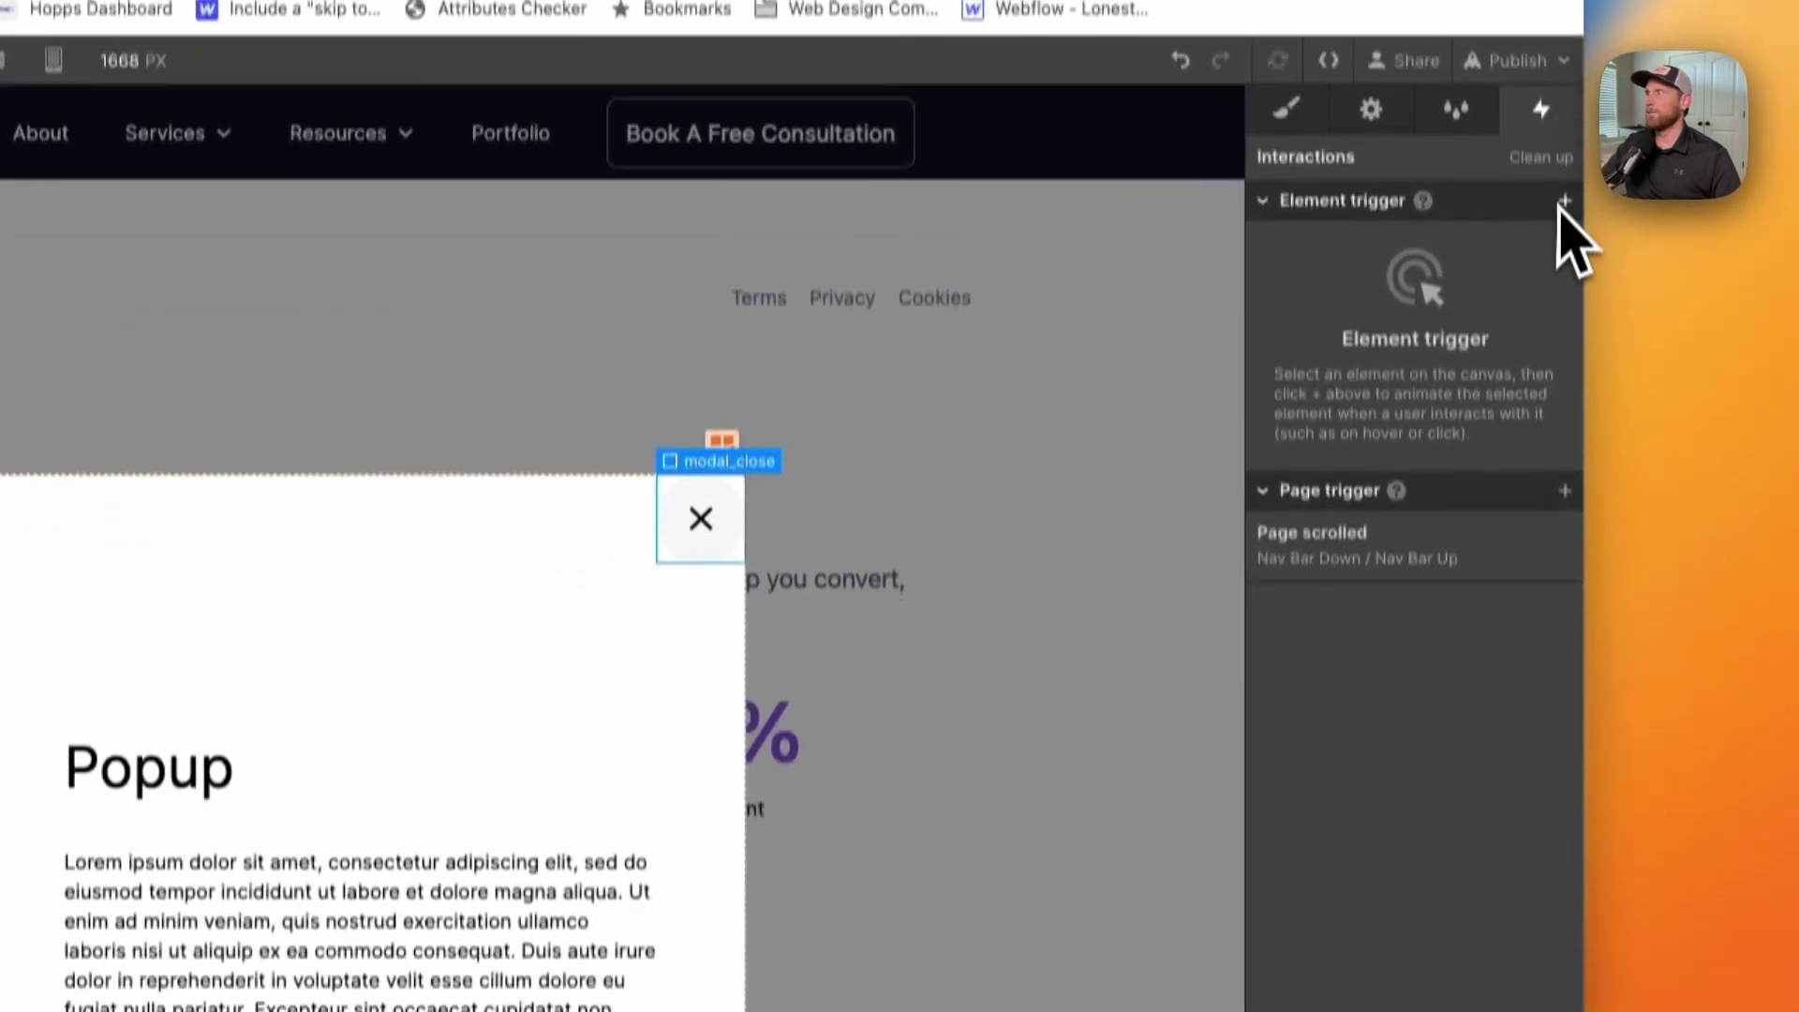
click(1563, 203)
click(1452, 242)
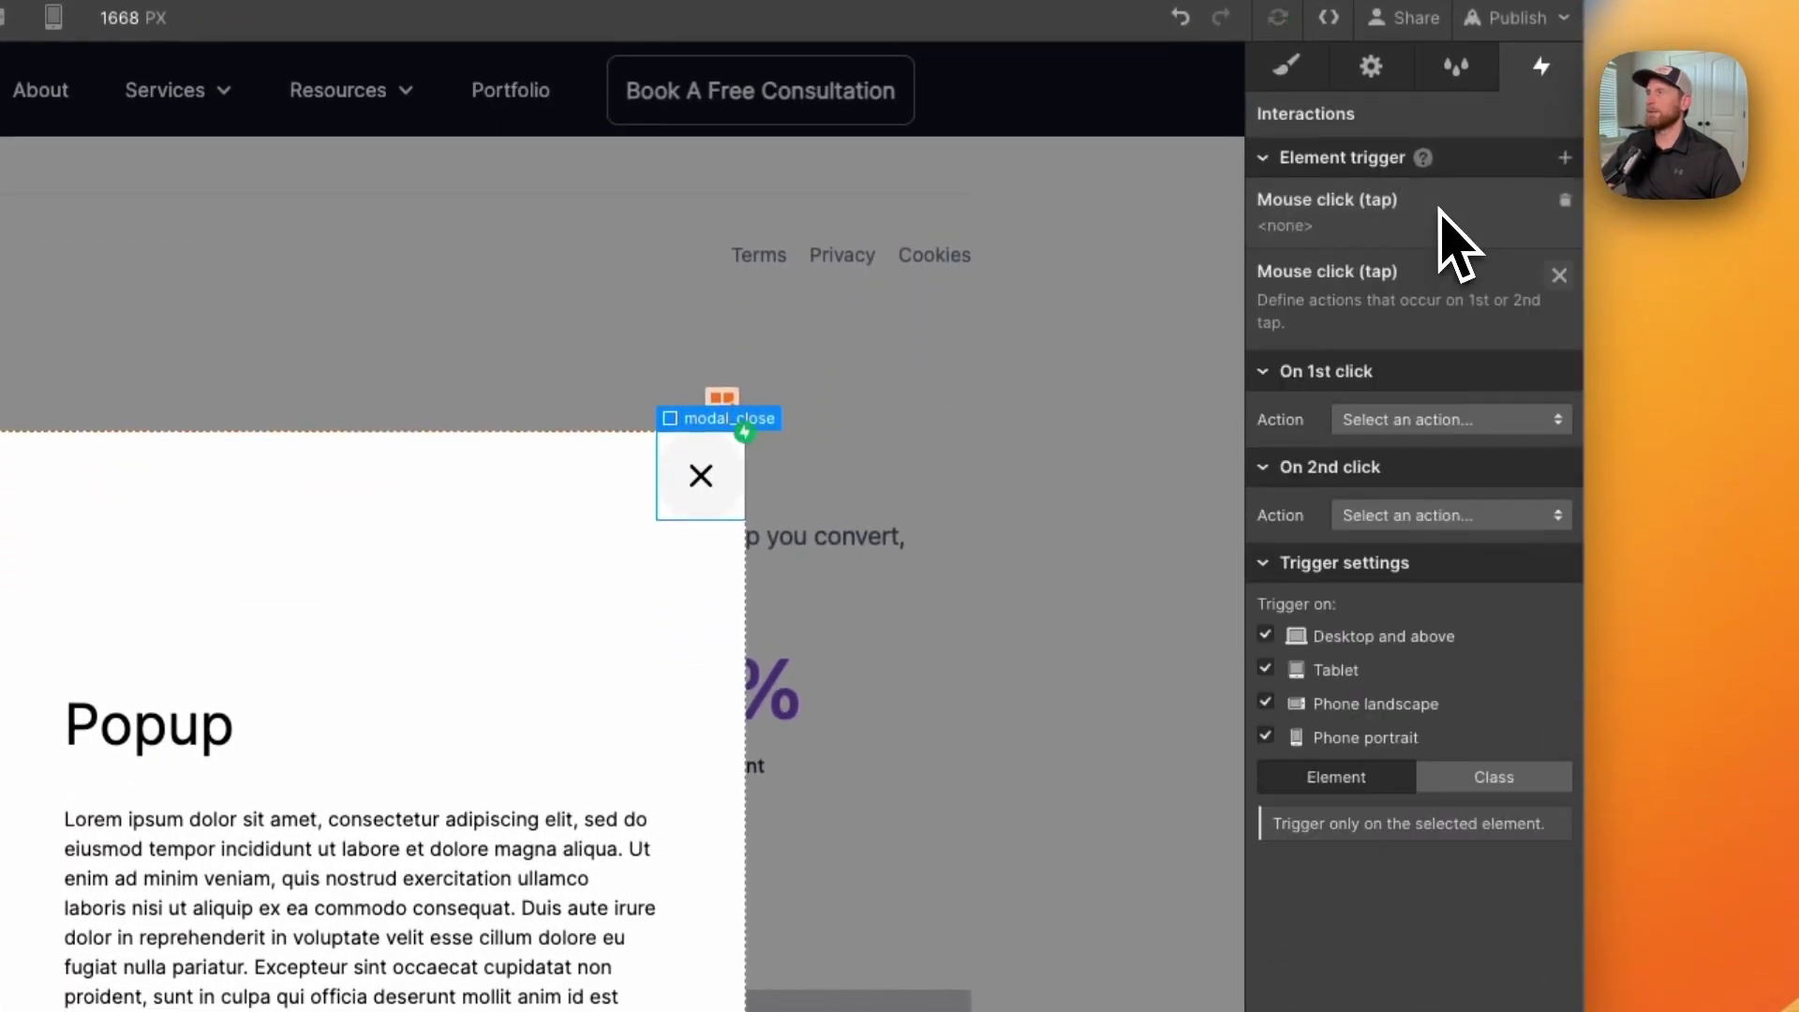
click(1443, 313)
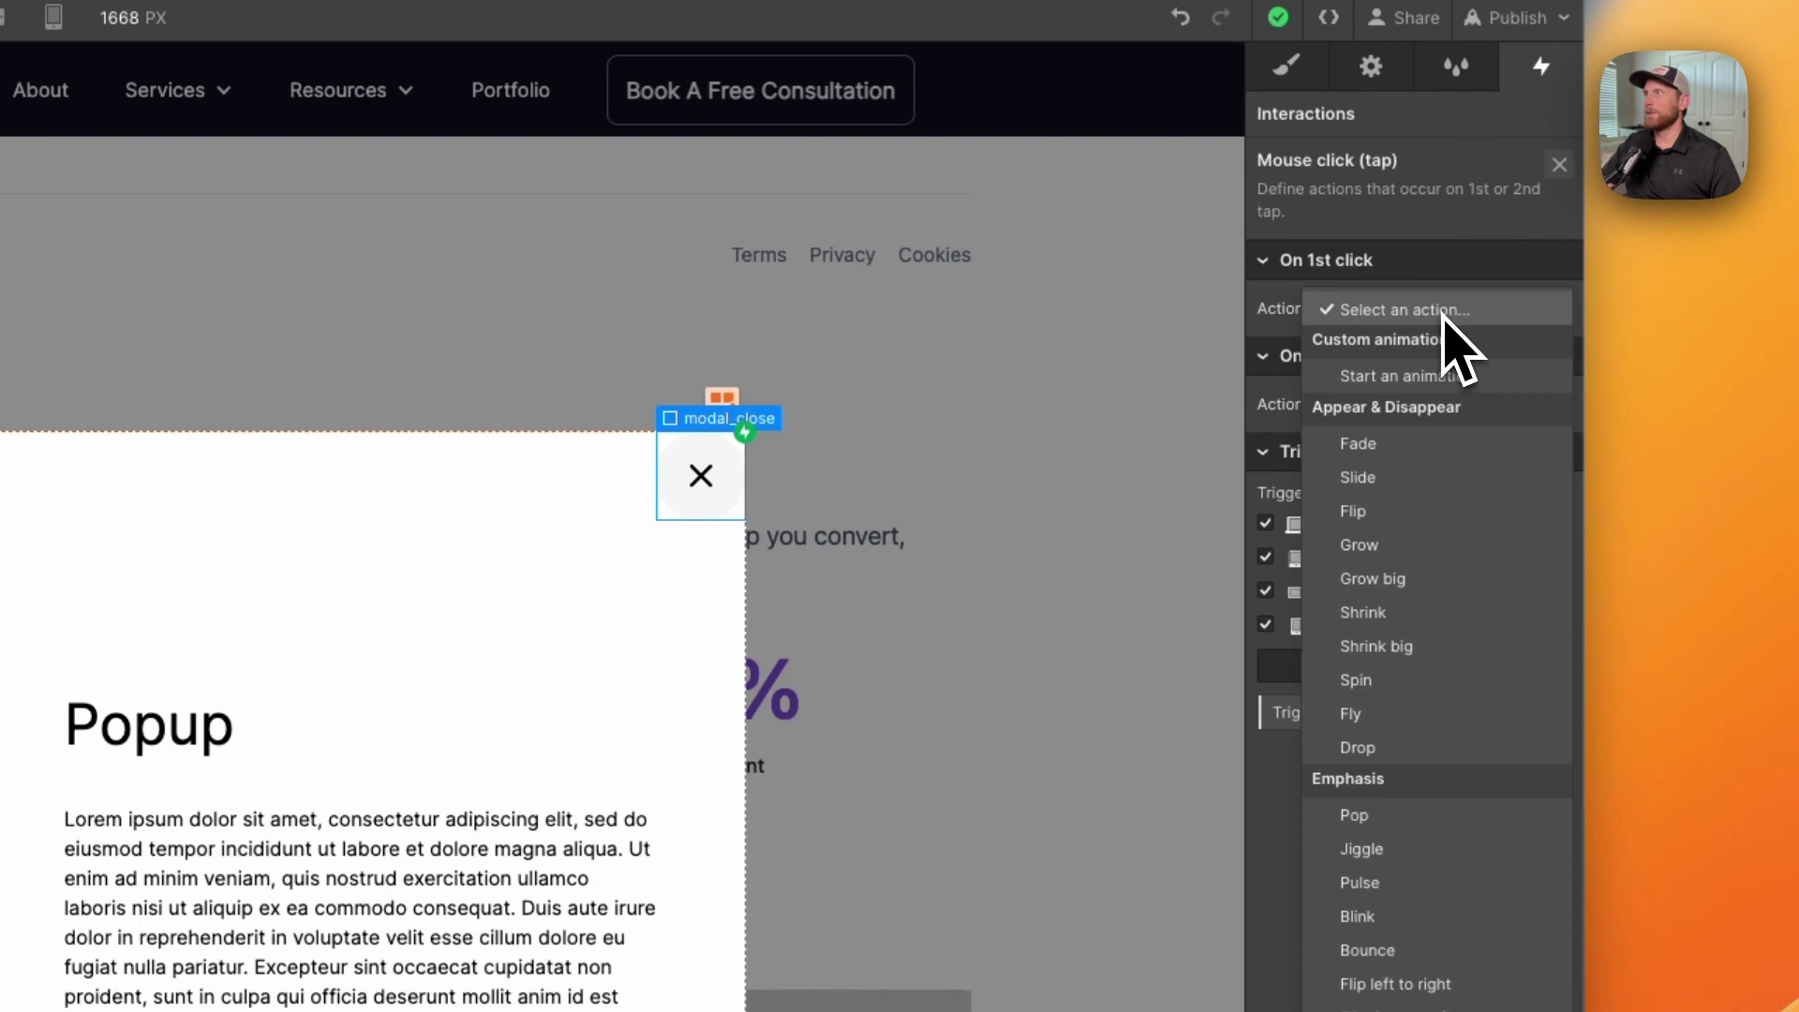
click(1461, 379)
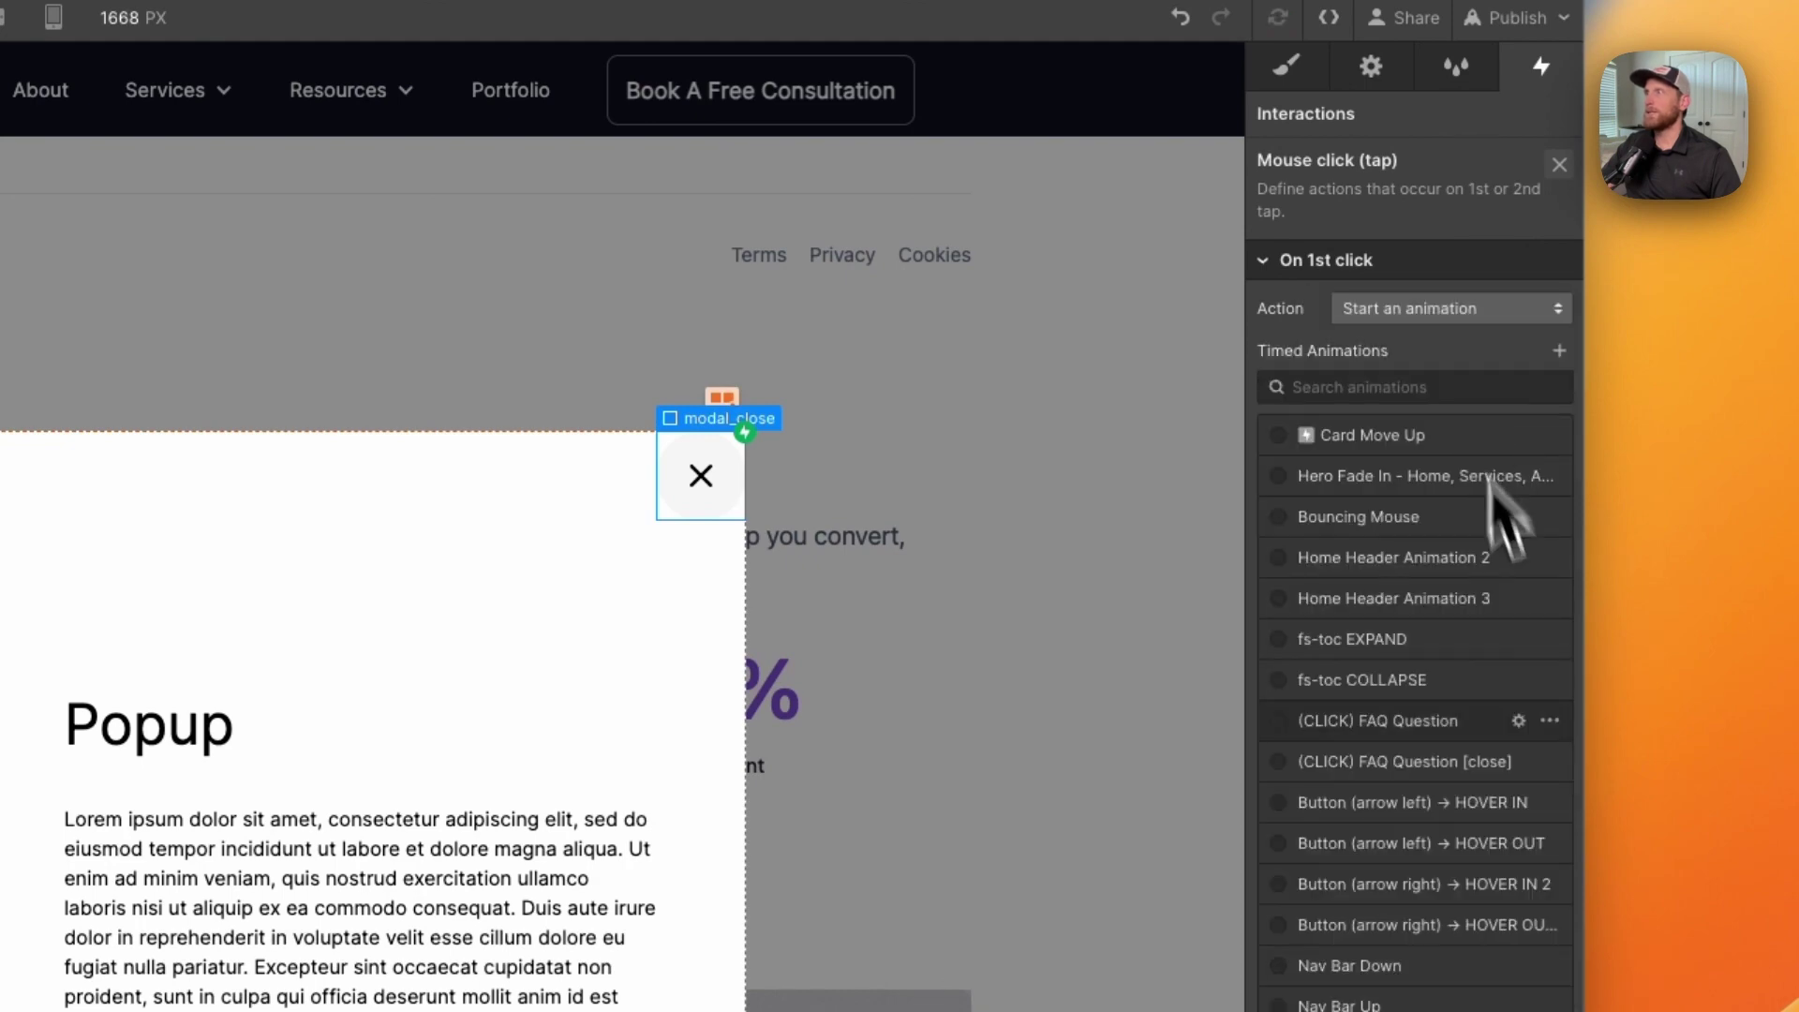
scroll(1425, 864, down, 10)
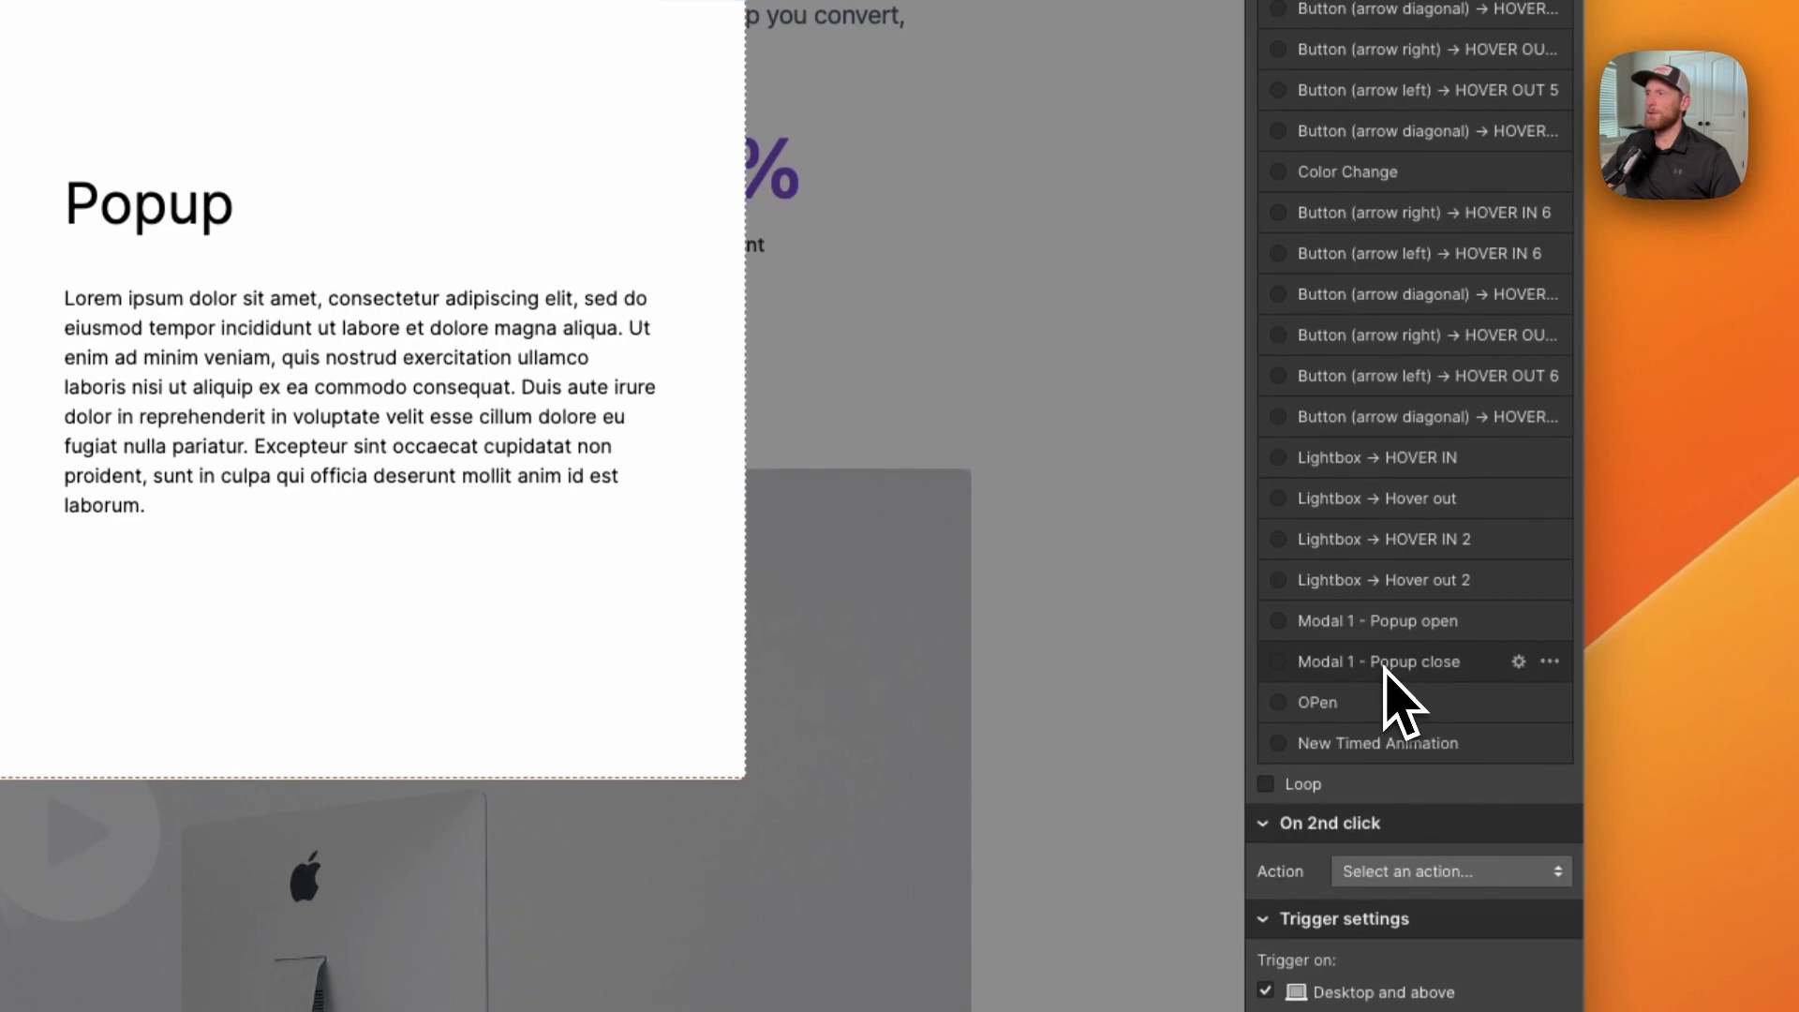
click(1385, 661)
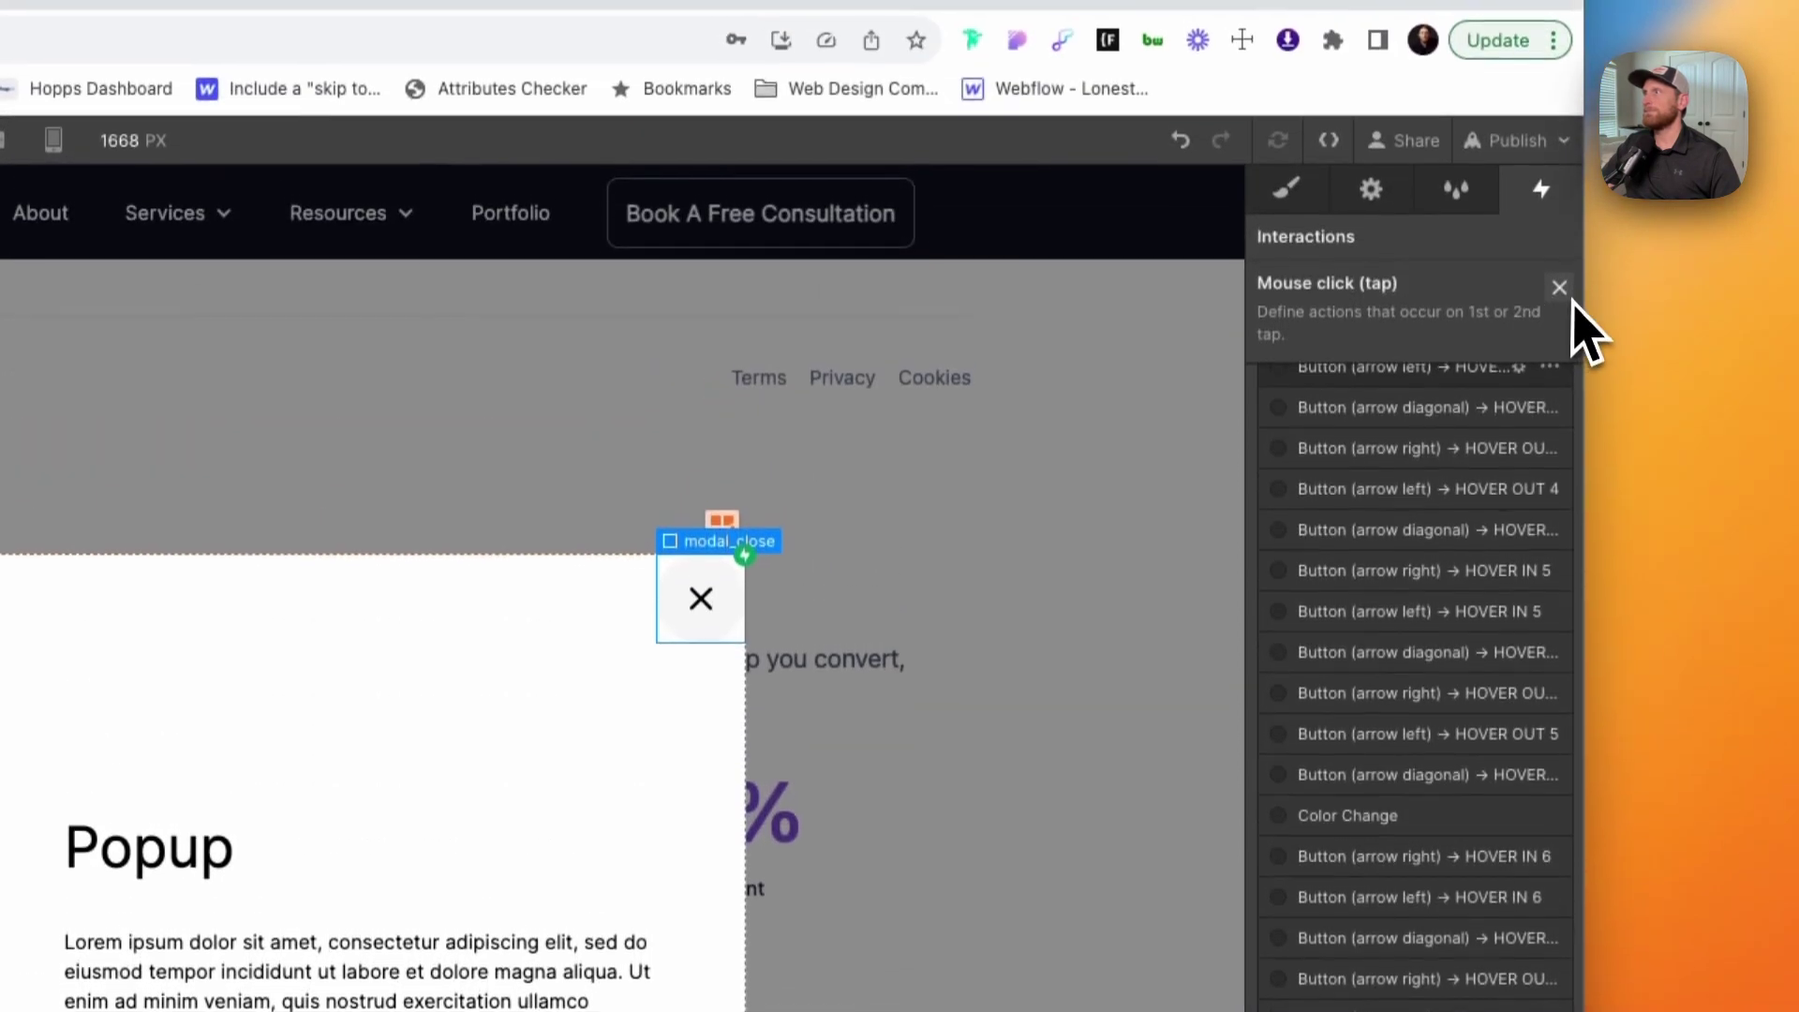
click(1565, 285)
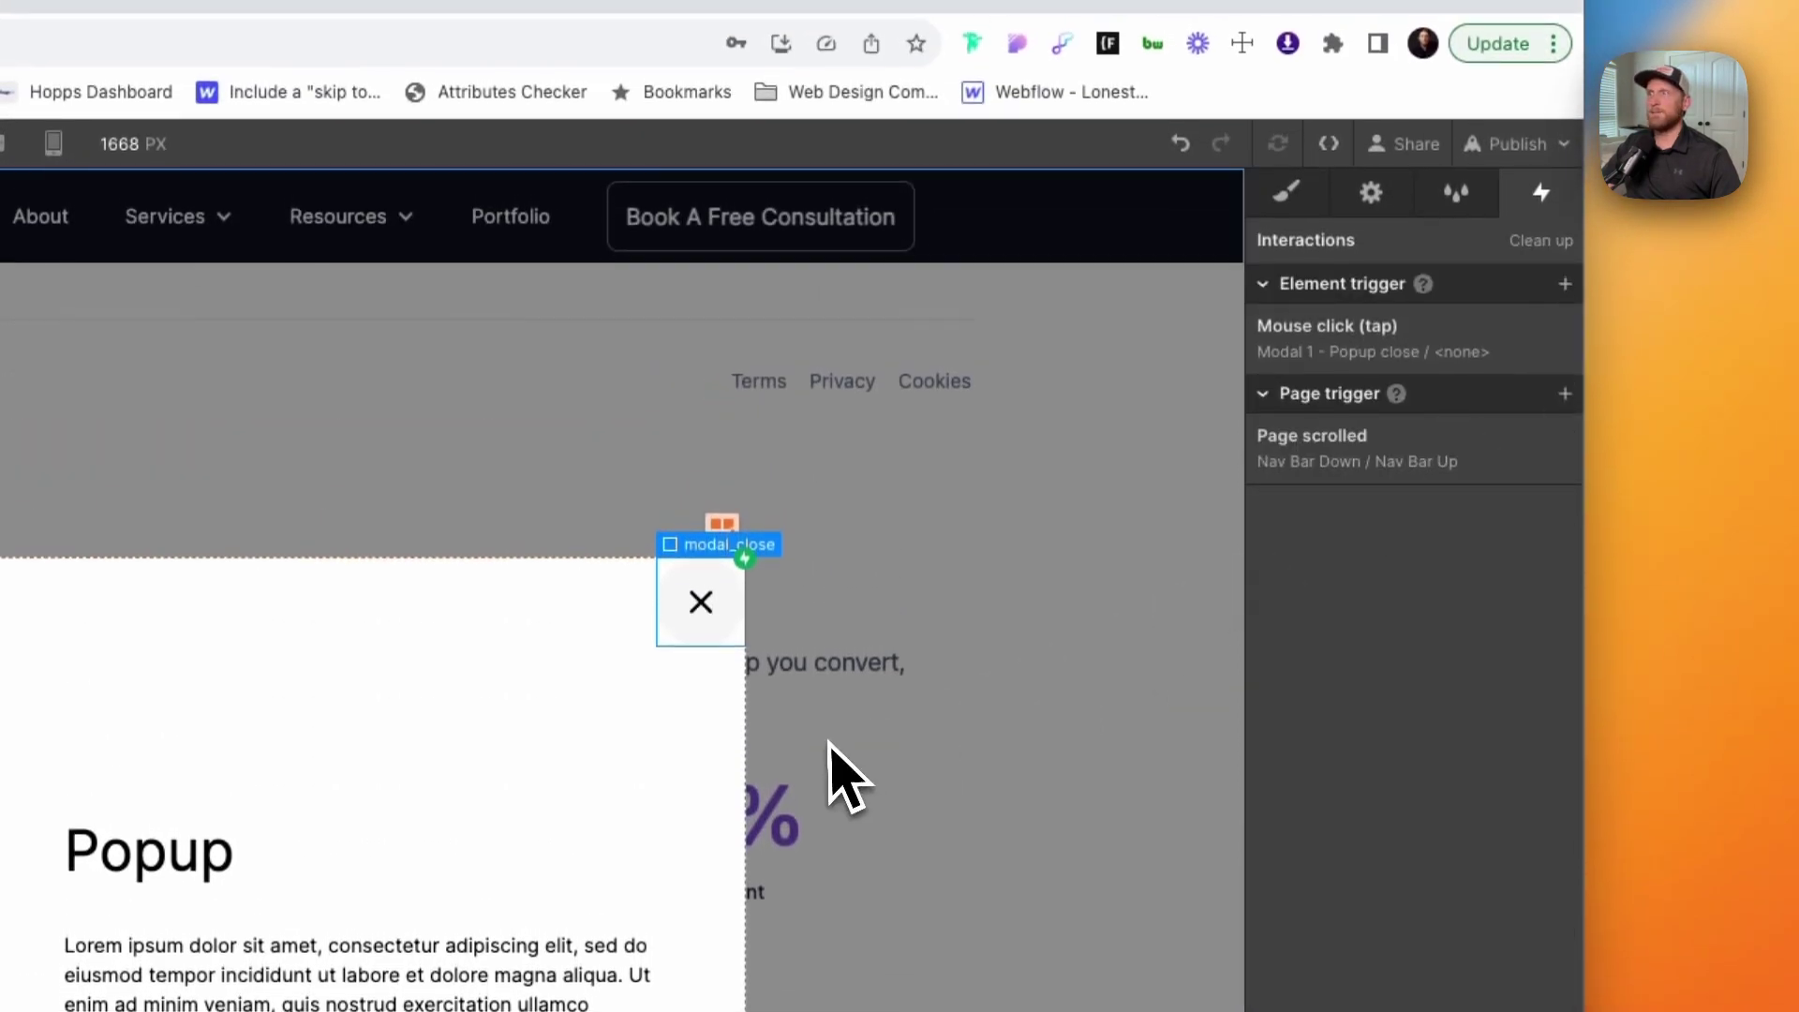
Step: Select modal_popup for styling, check the page in preview mode and return to editing
click(1309, 187)
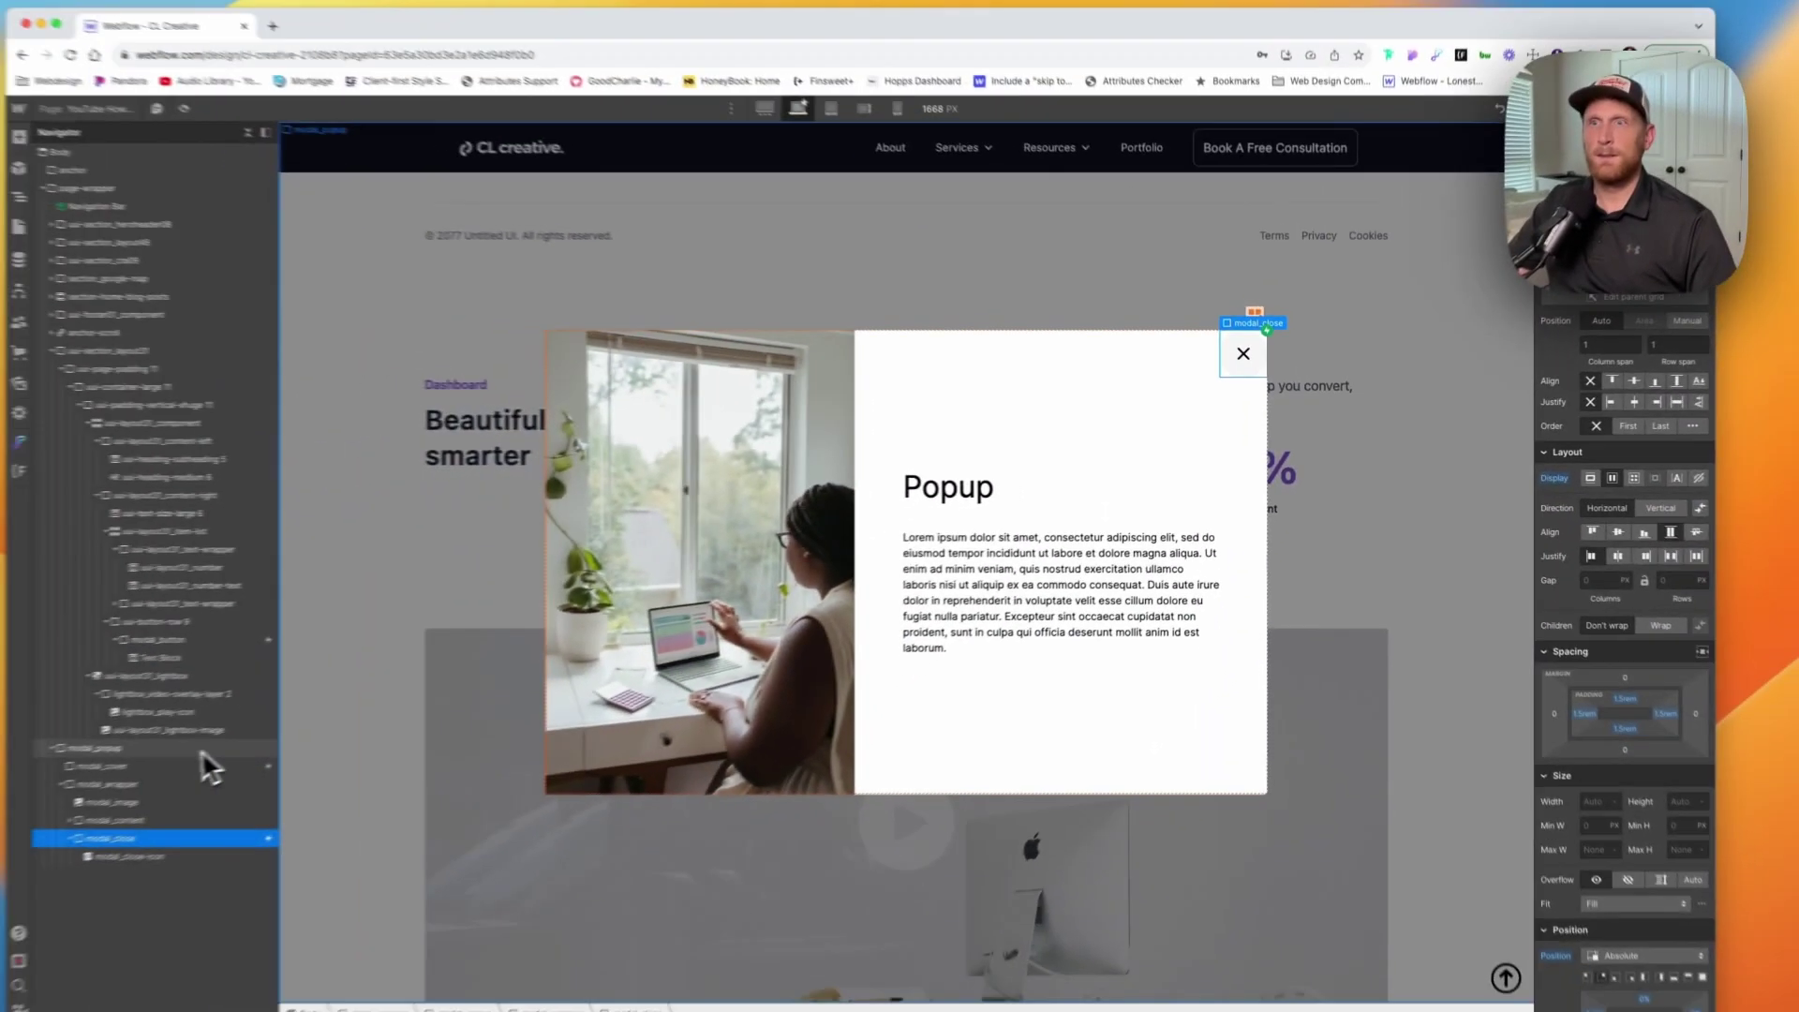
click(192, 748)
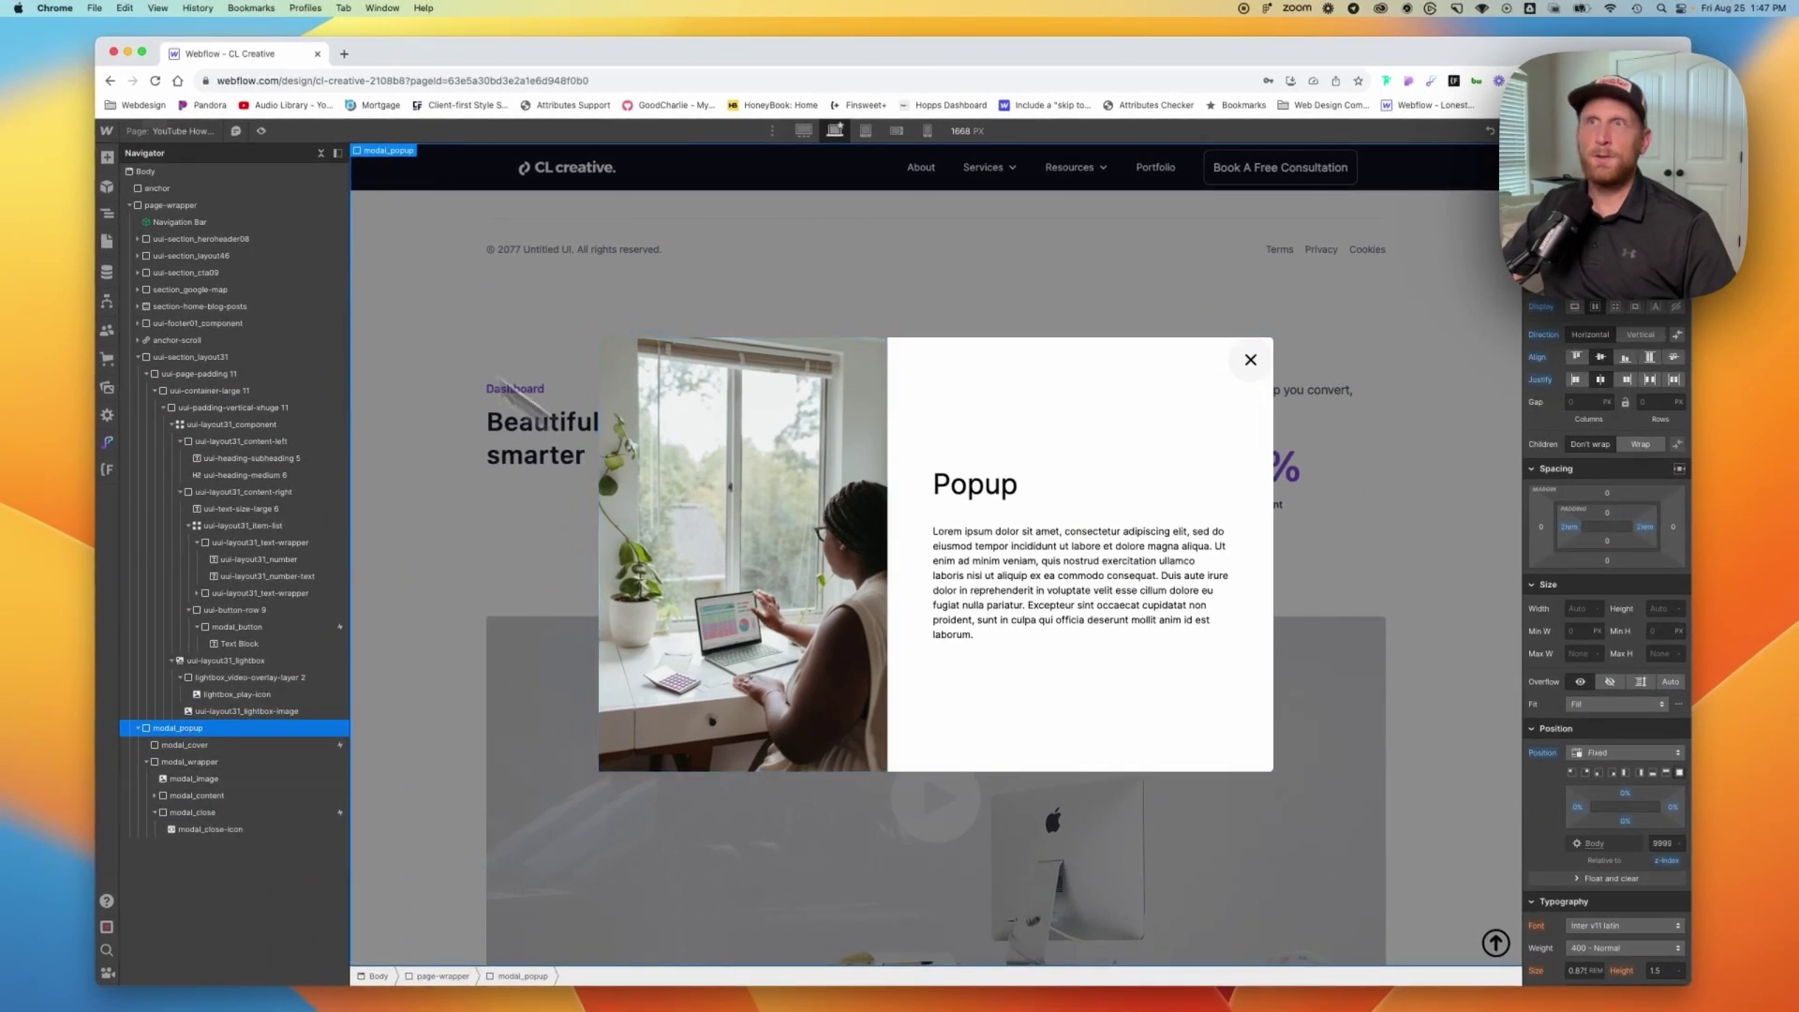
click(262, 132)
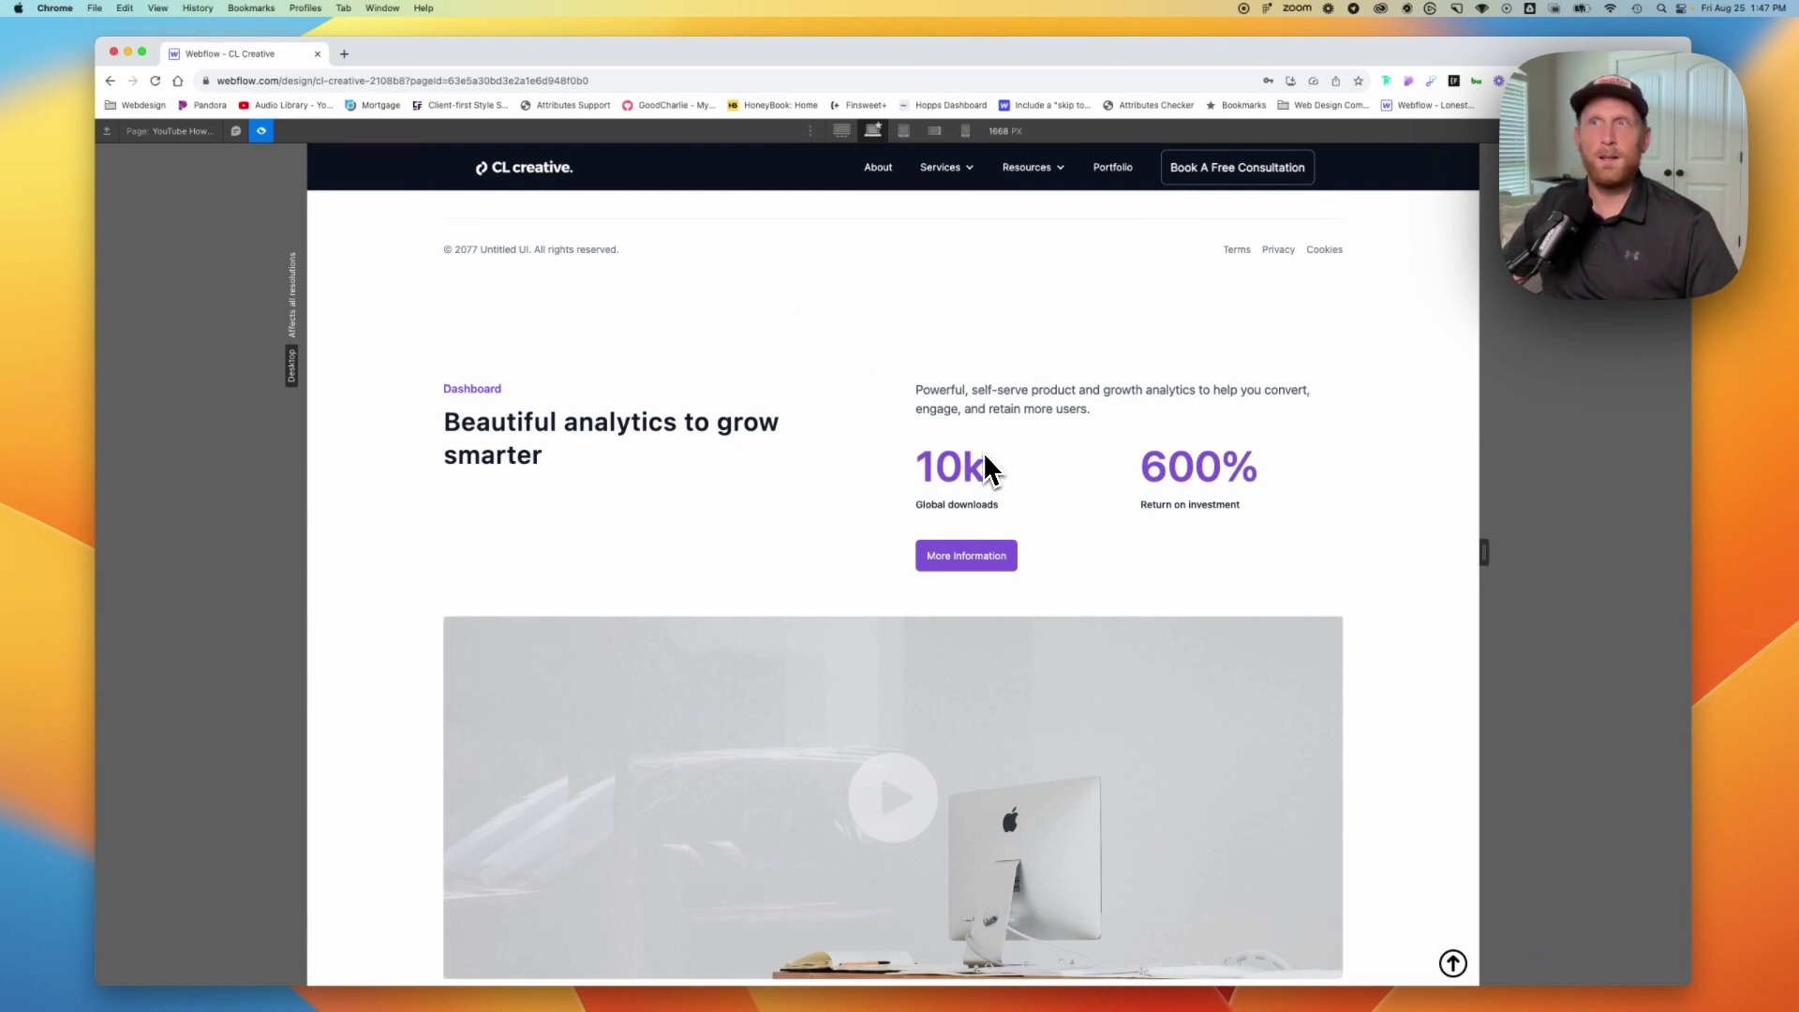
click(263, 132)
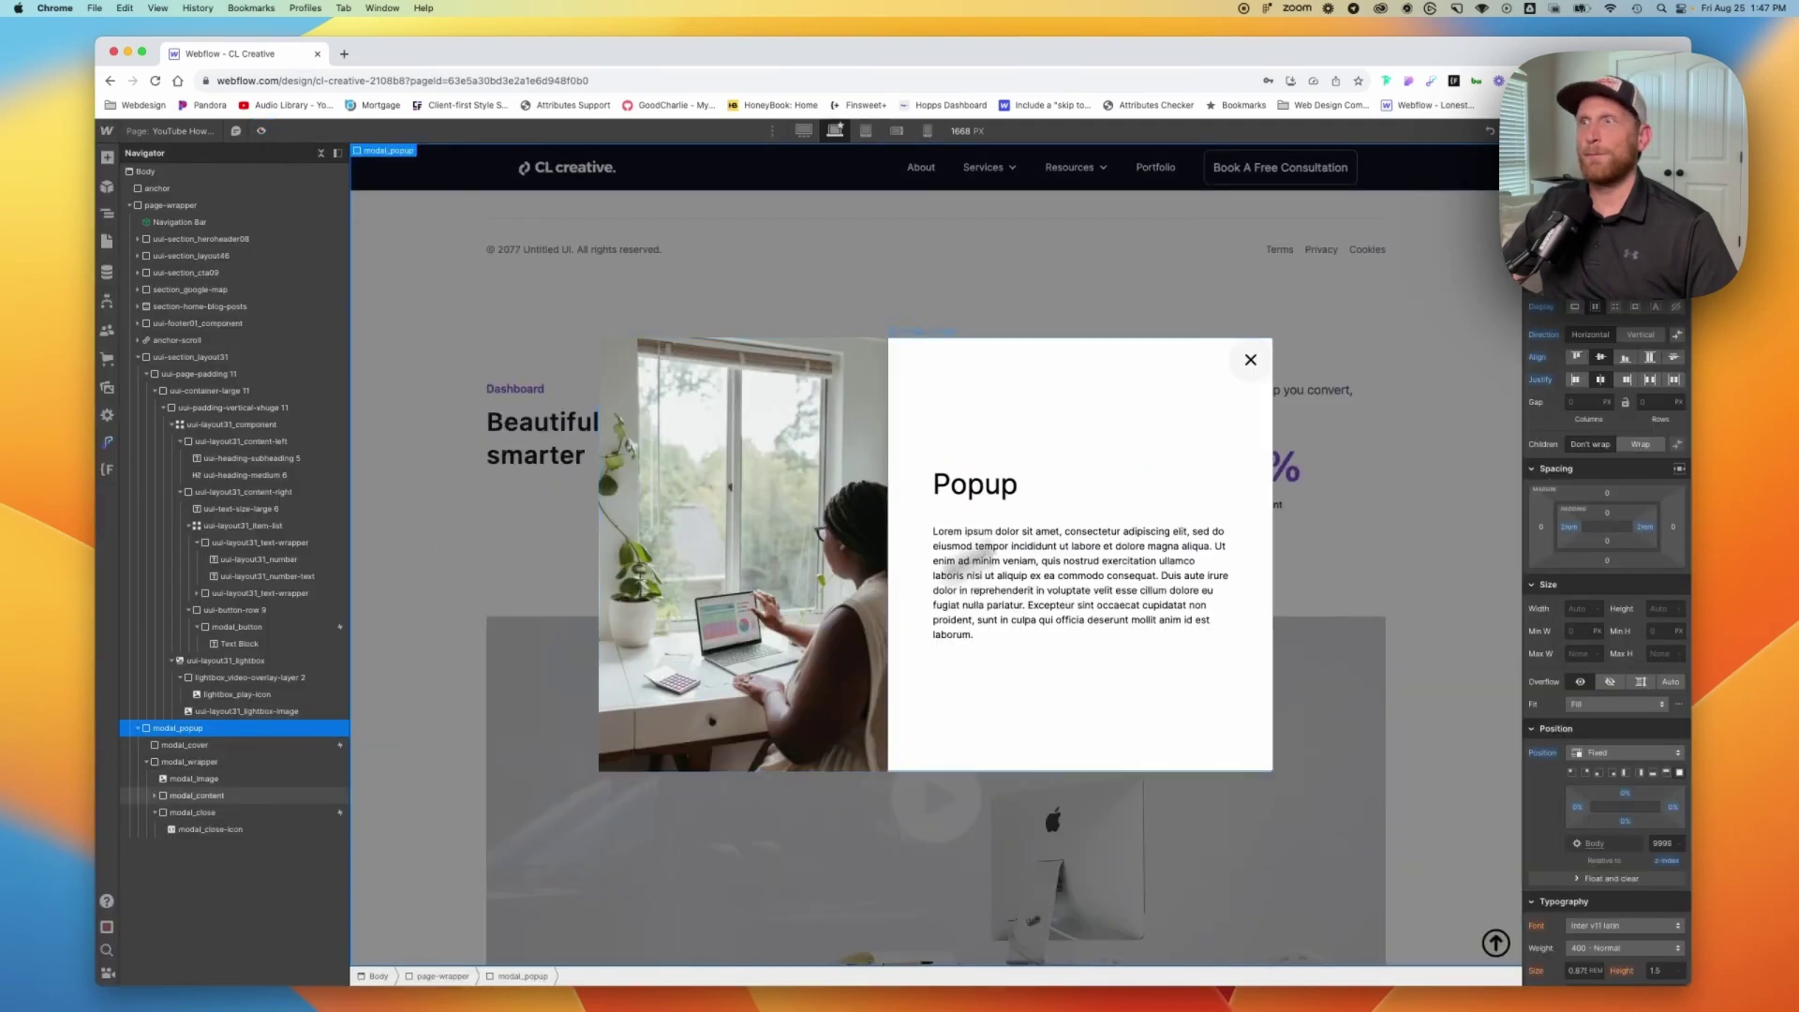
Step: Set the display of the modal_popup element to None
scroll(1337, 346, up, 5)
scroll(1344, 332, up, 2)
click(1344, 334)
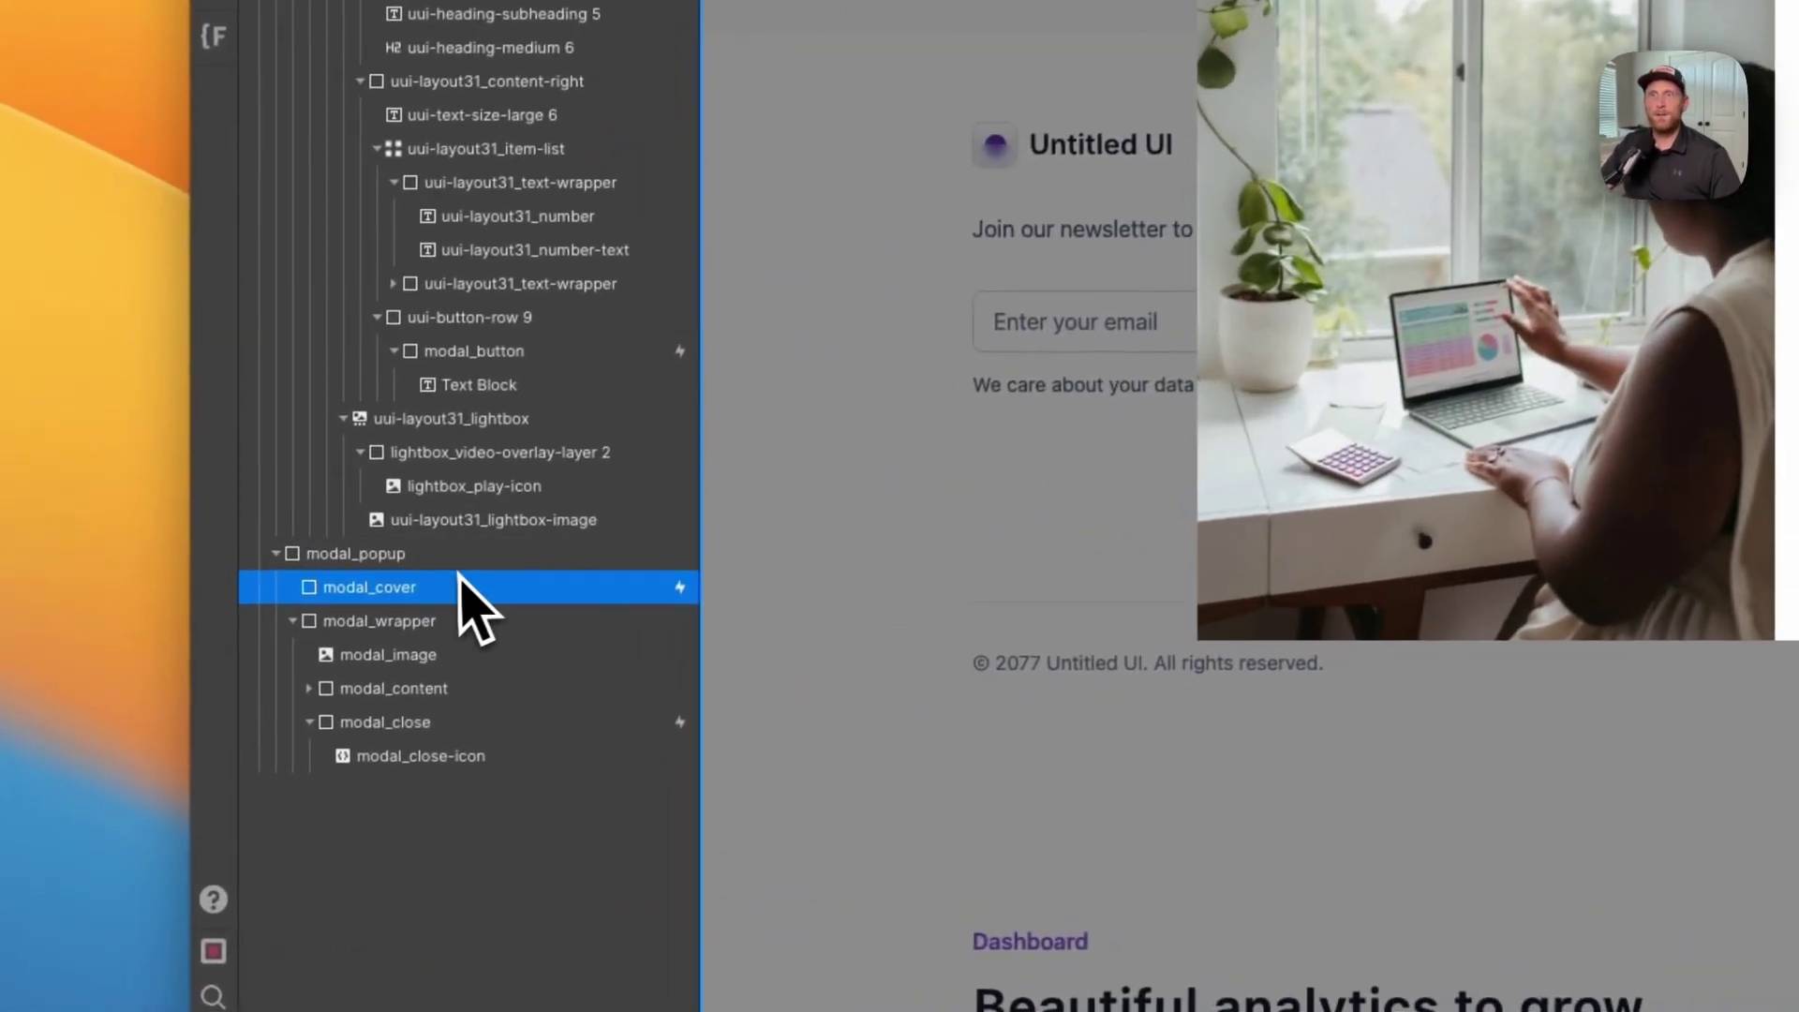
click(211, 732)
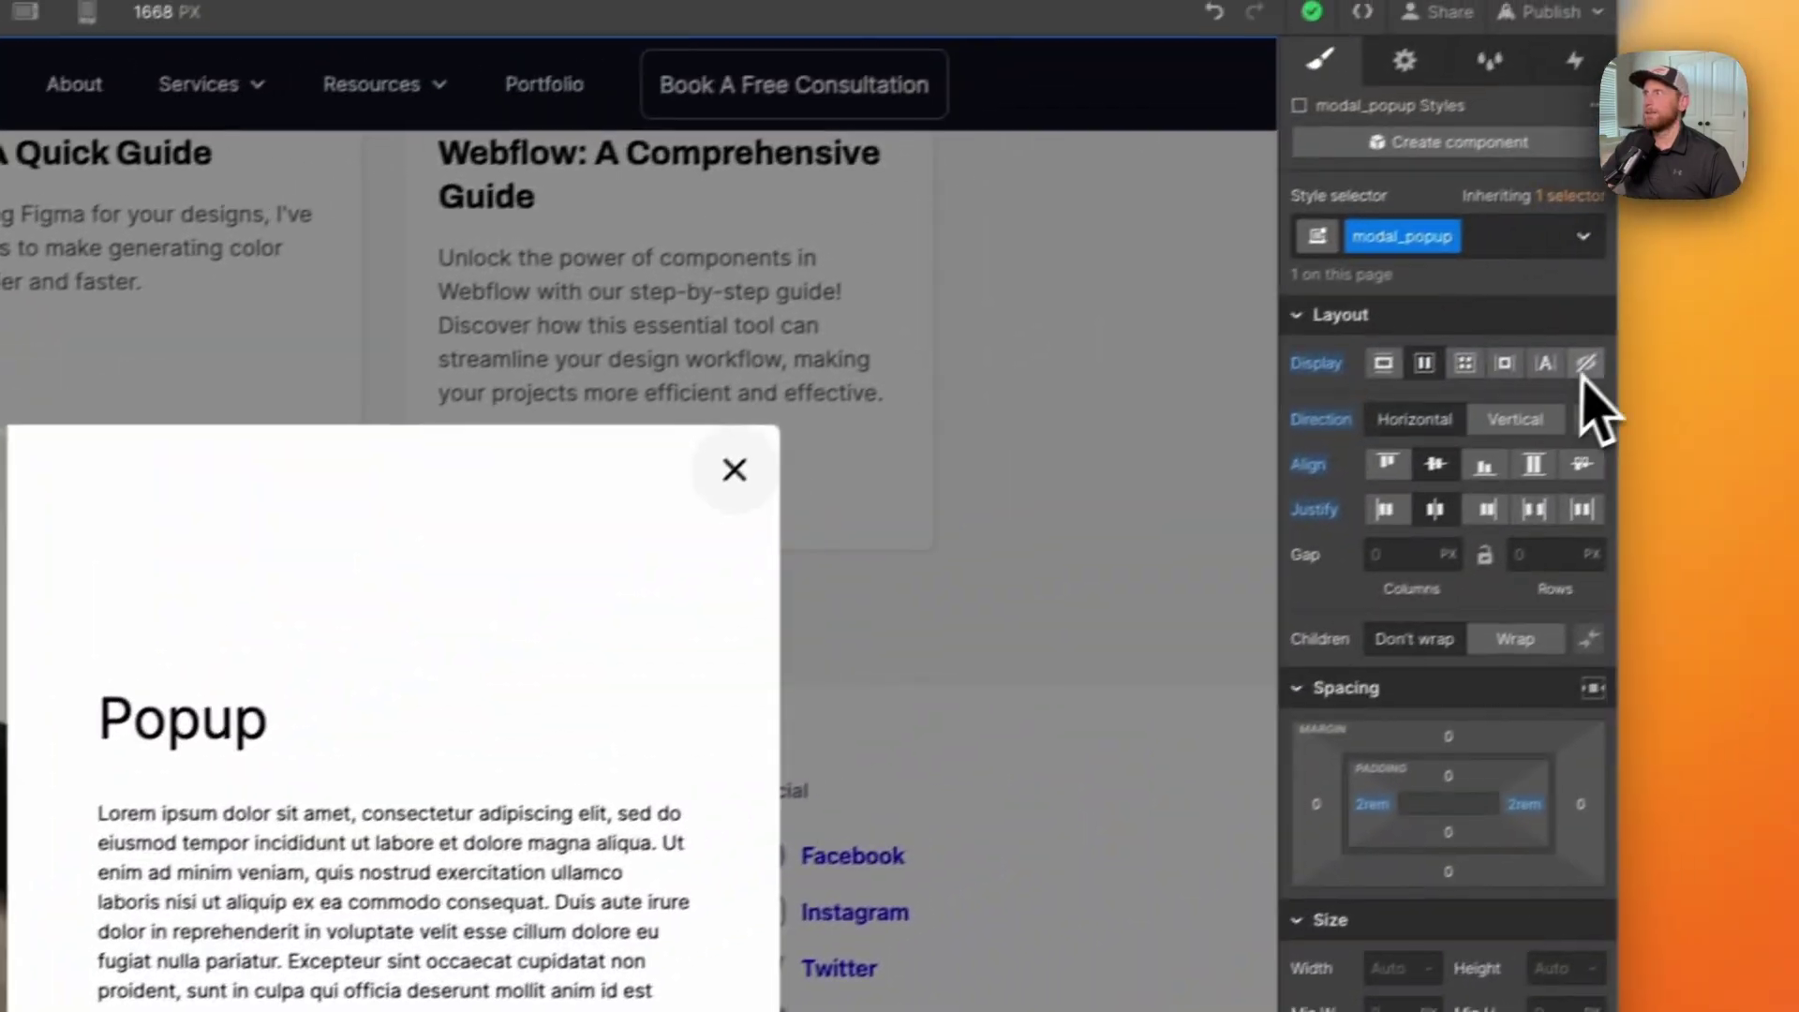
click(1555, 378)
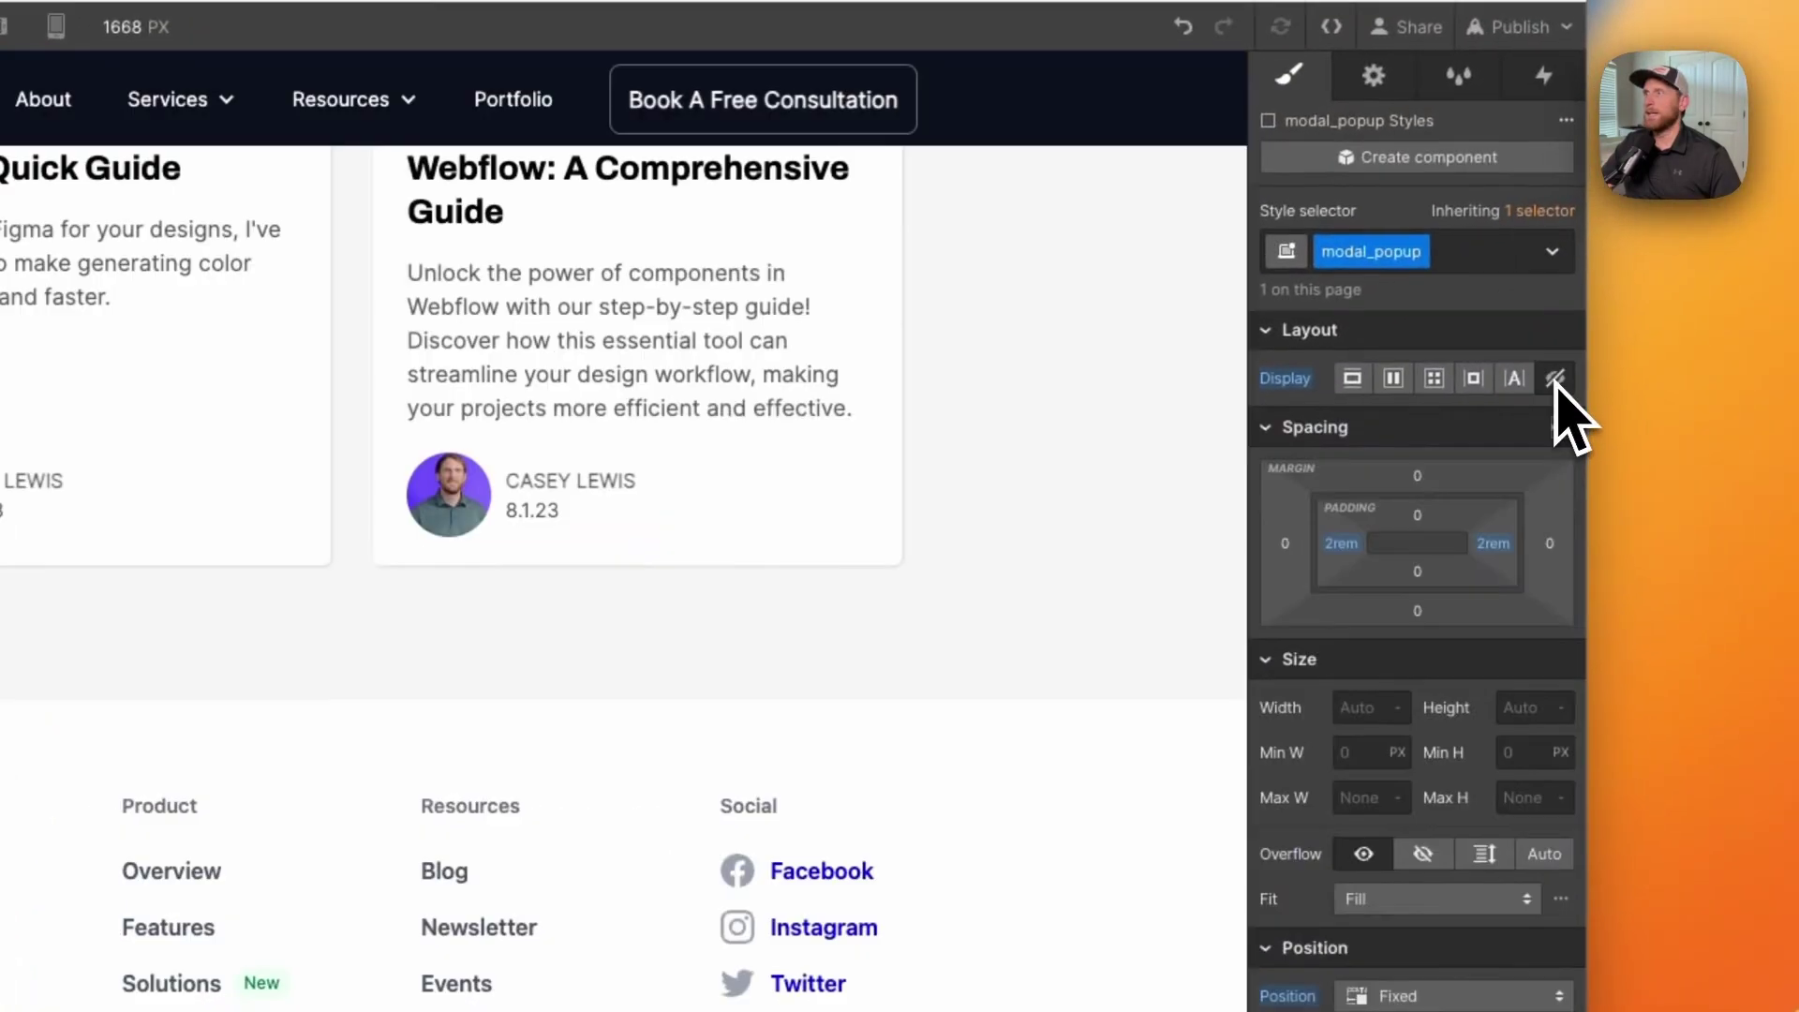
Step: Switch modal_popup's display to Flex and back to None at the More Information section
scroll(852, 582, down, 10)
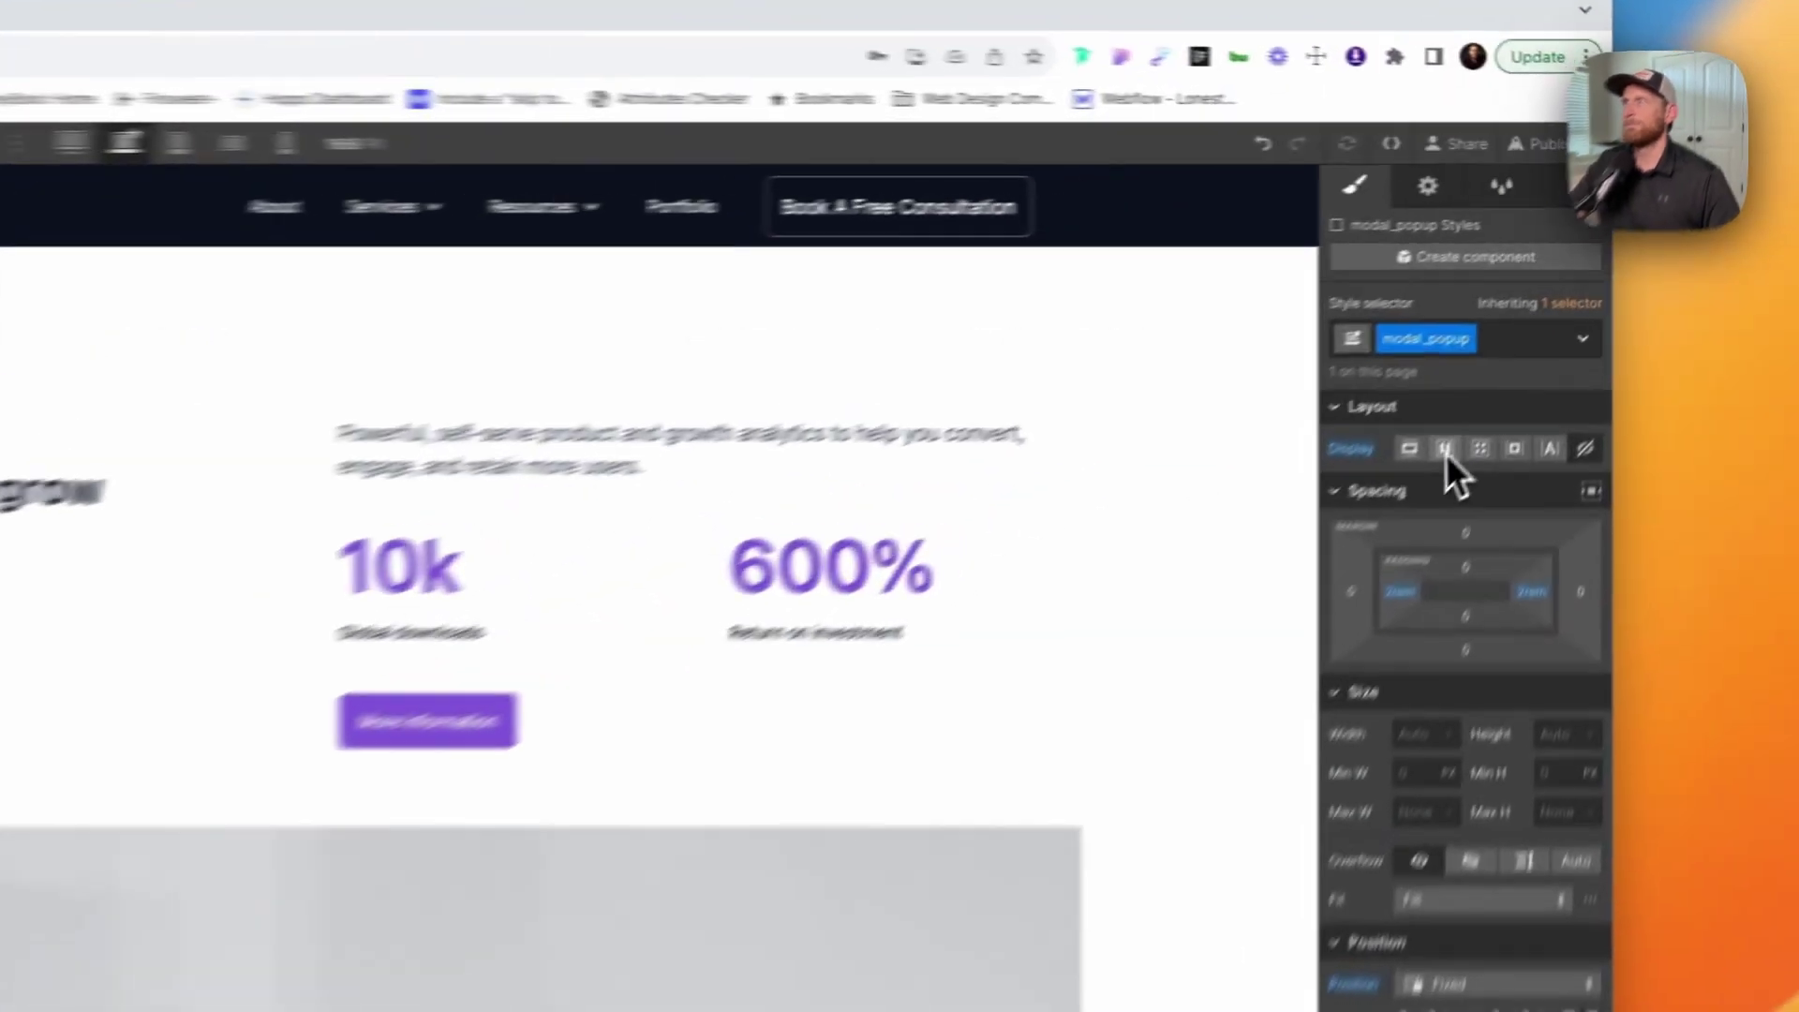
click(1595, 307)
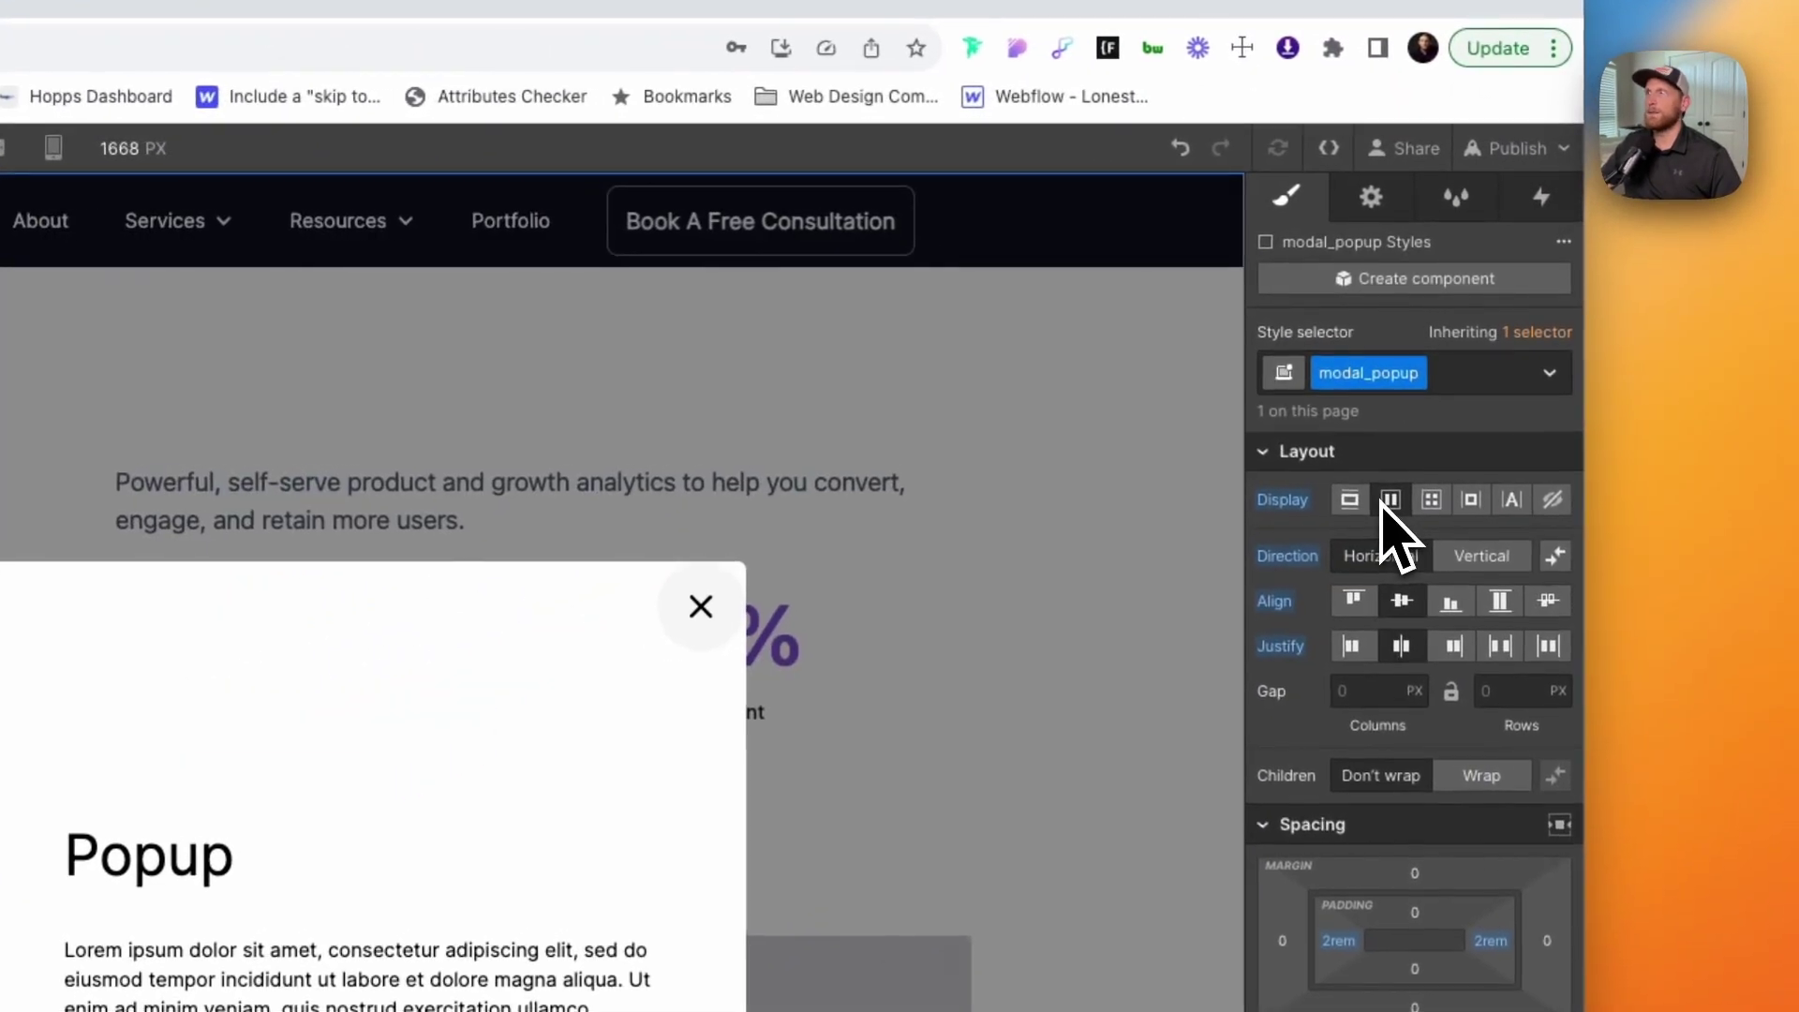
click(1552, 500)
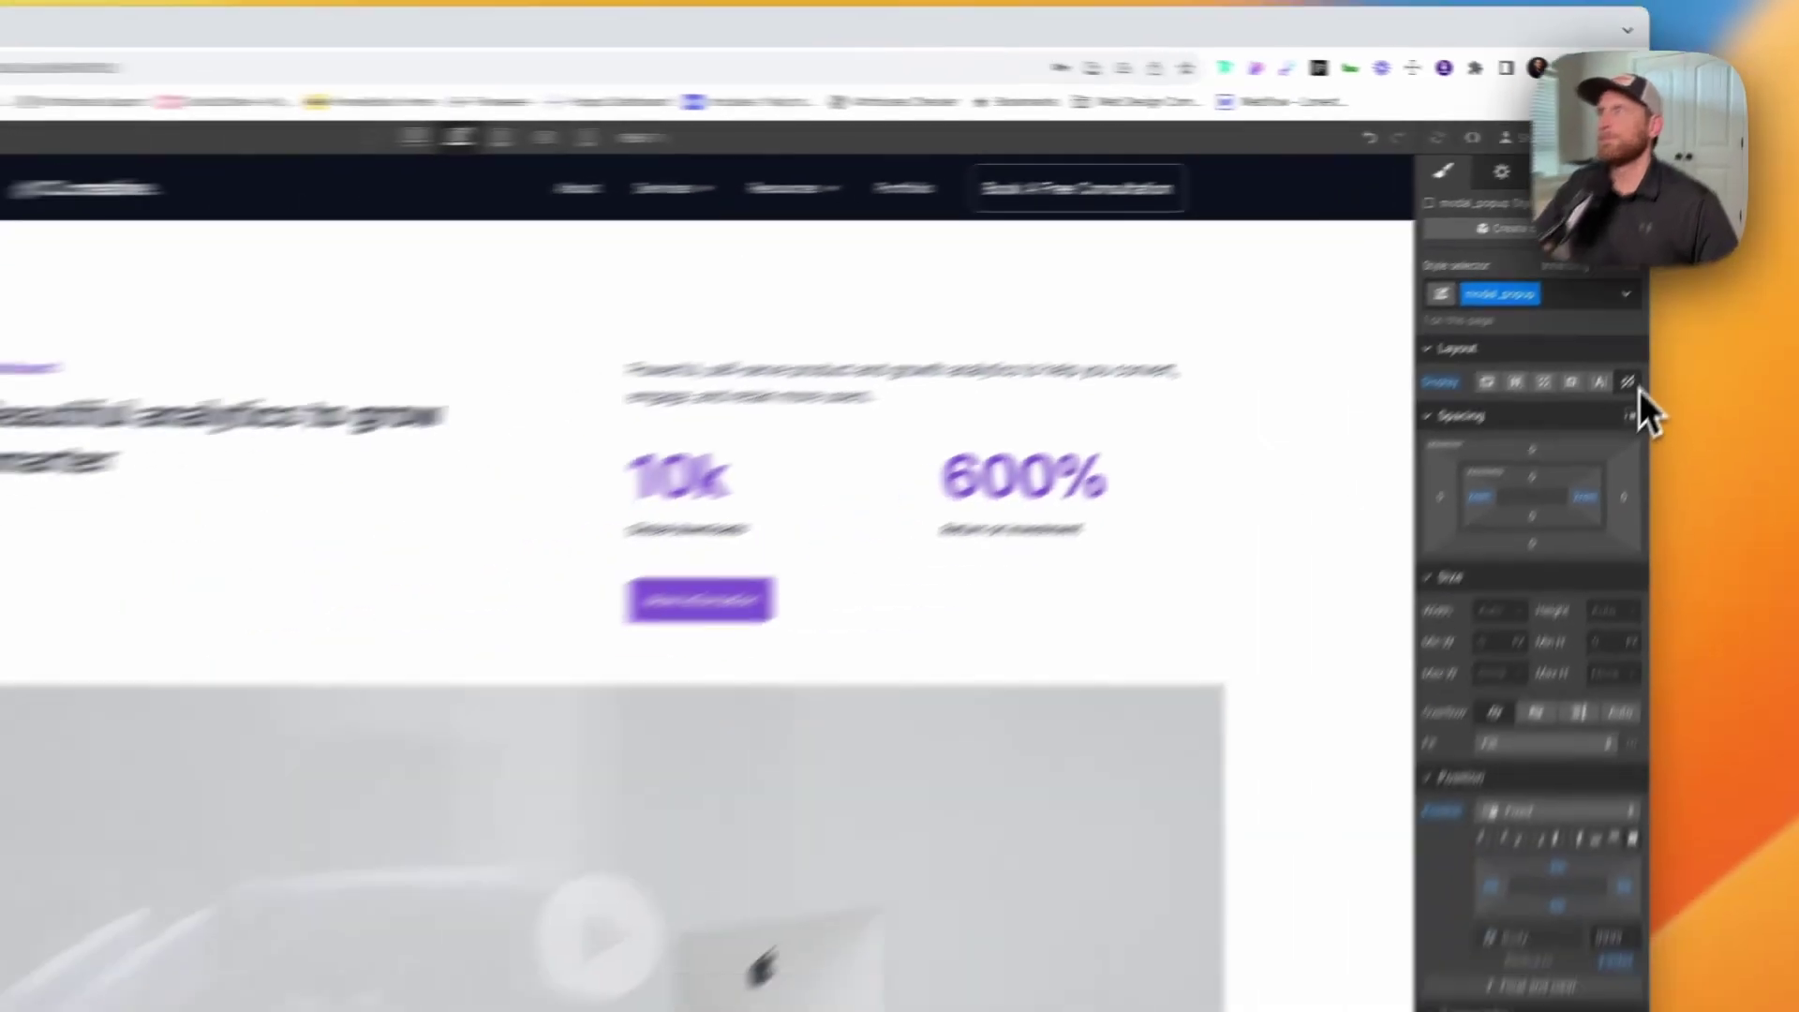
Step: Preview the page and test opening the popup with More Information and closing it through both the dark cover and the close icon
click(203, 131)
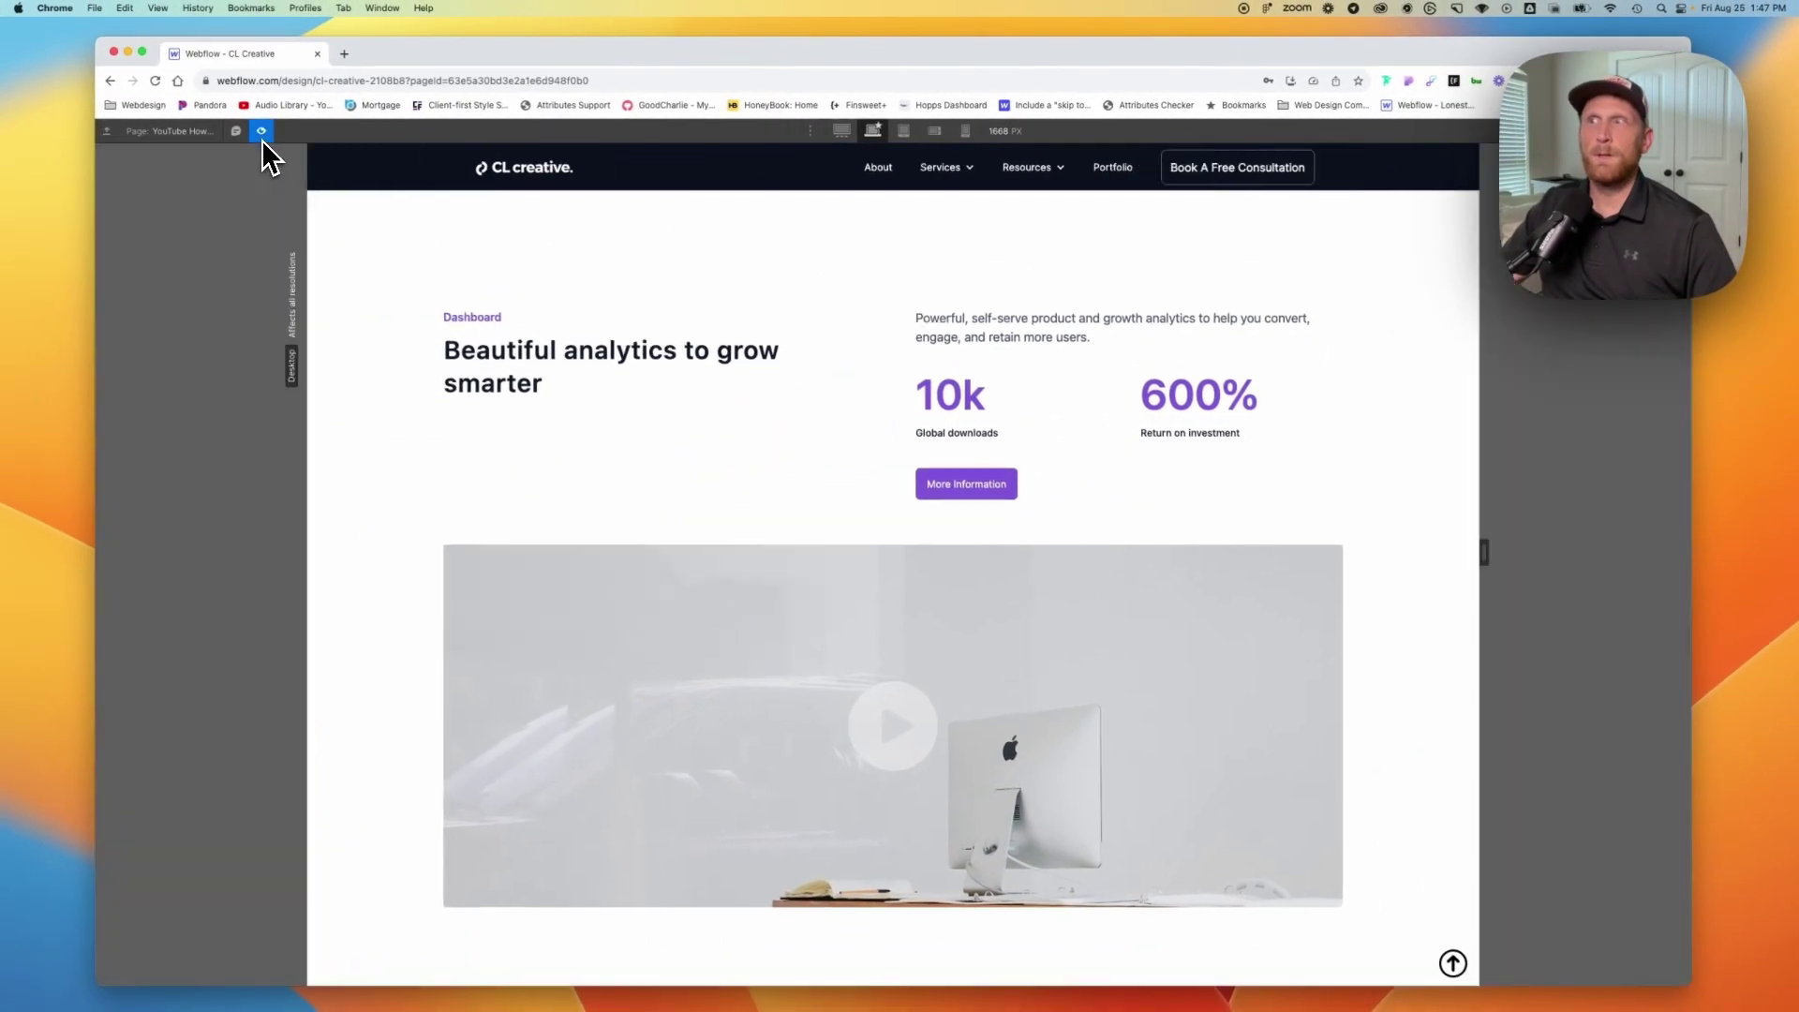
click(947, 487)
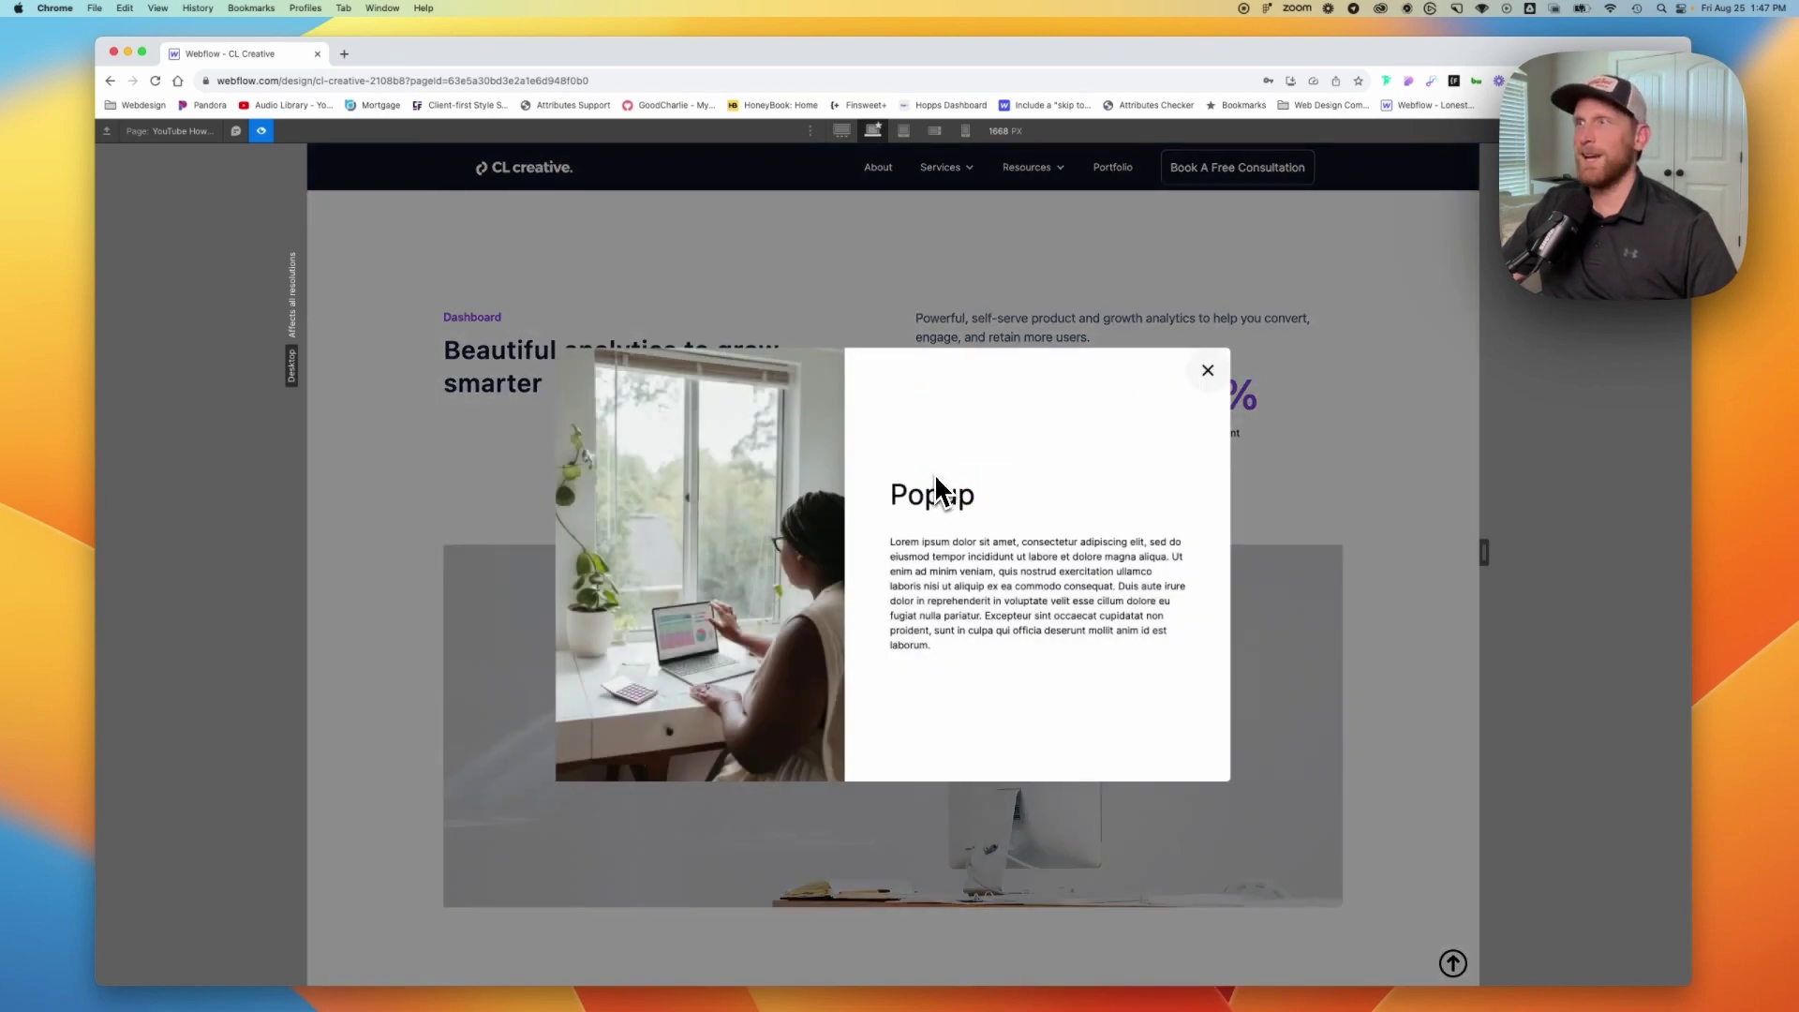
click(1310, 399)
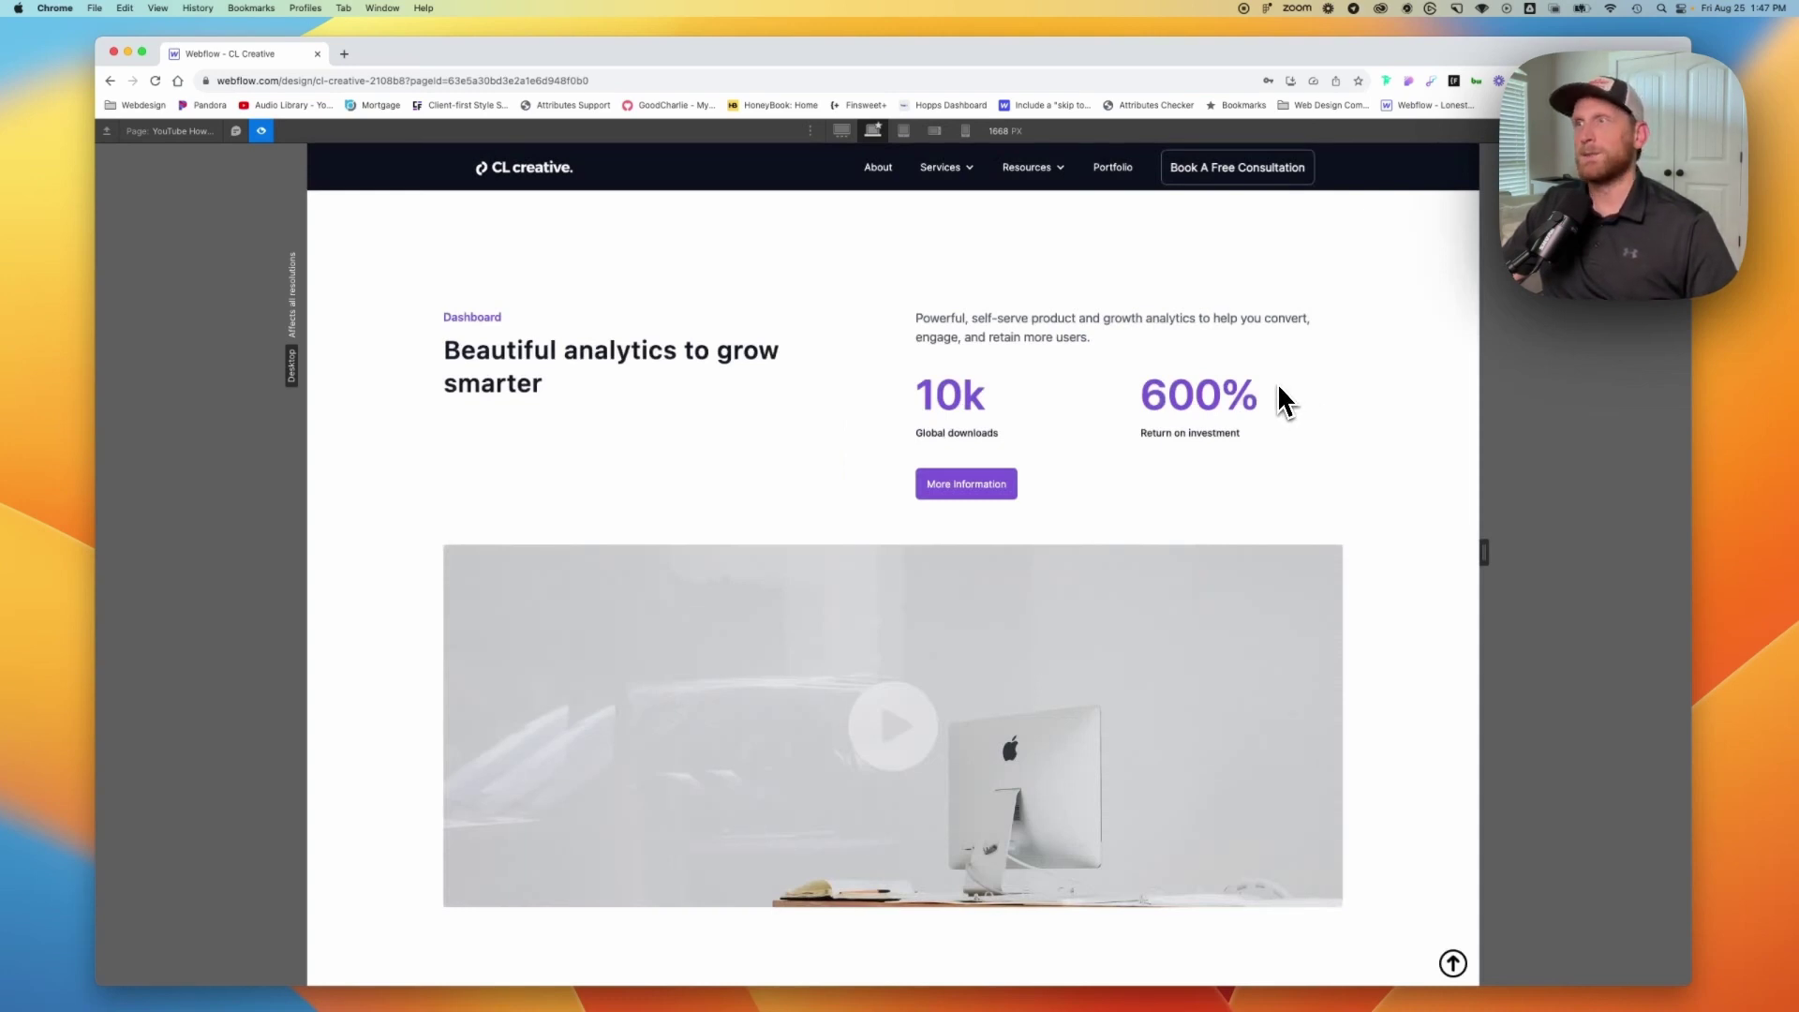
click(1002, 487)
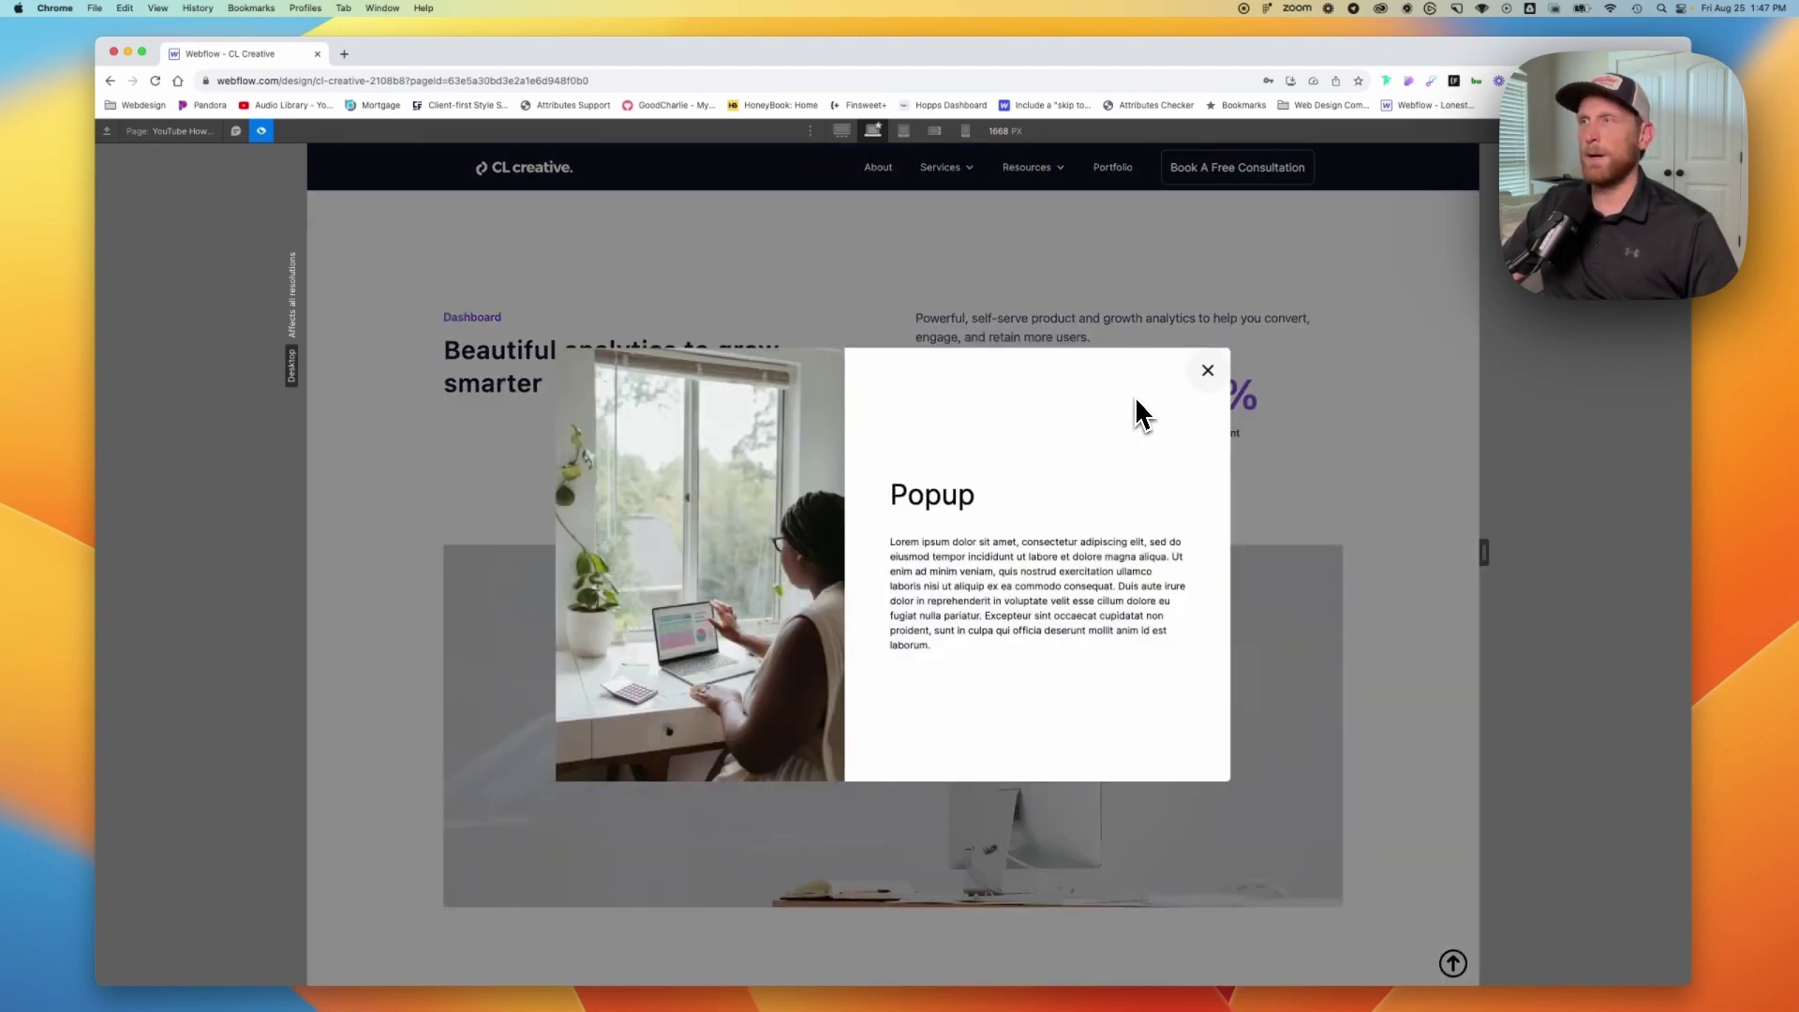
click(1208, 372)
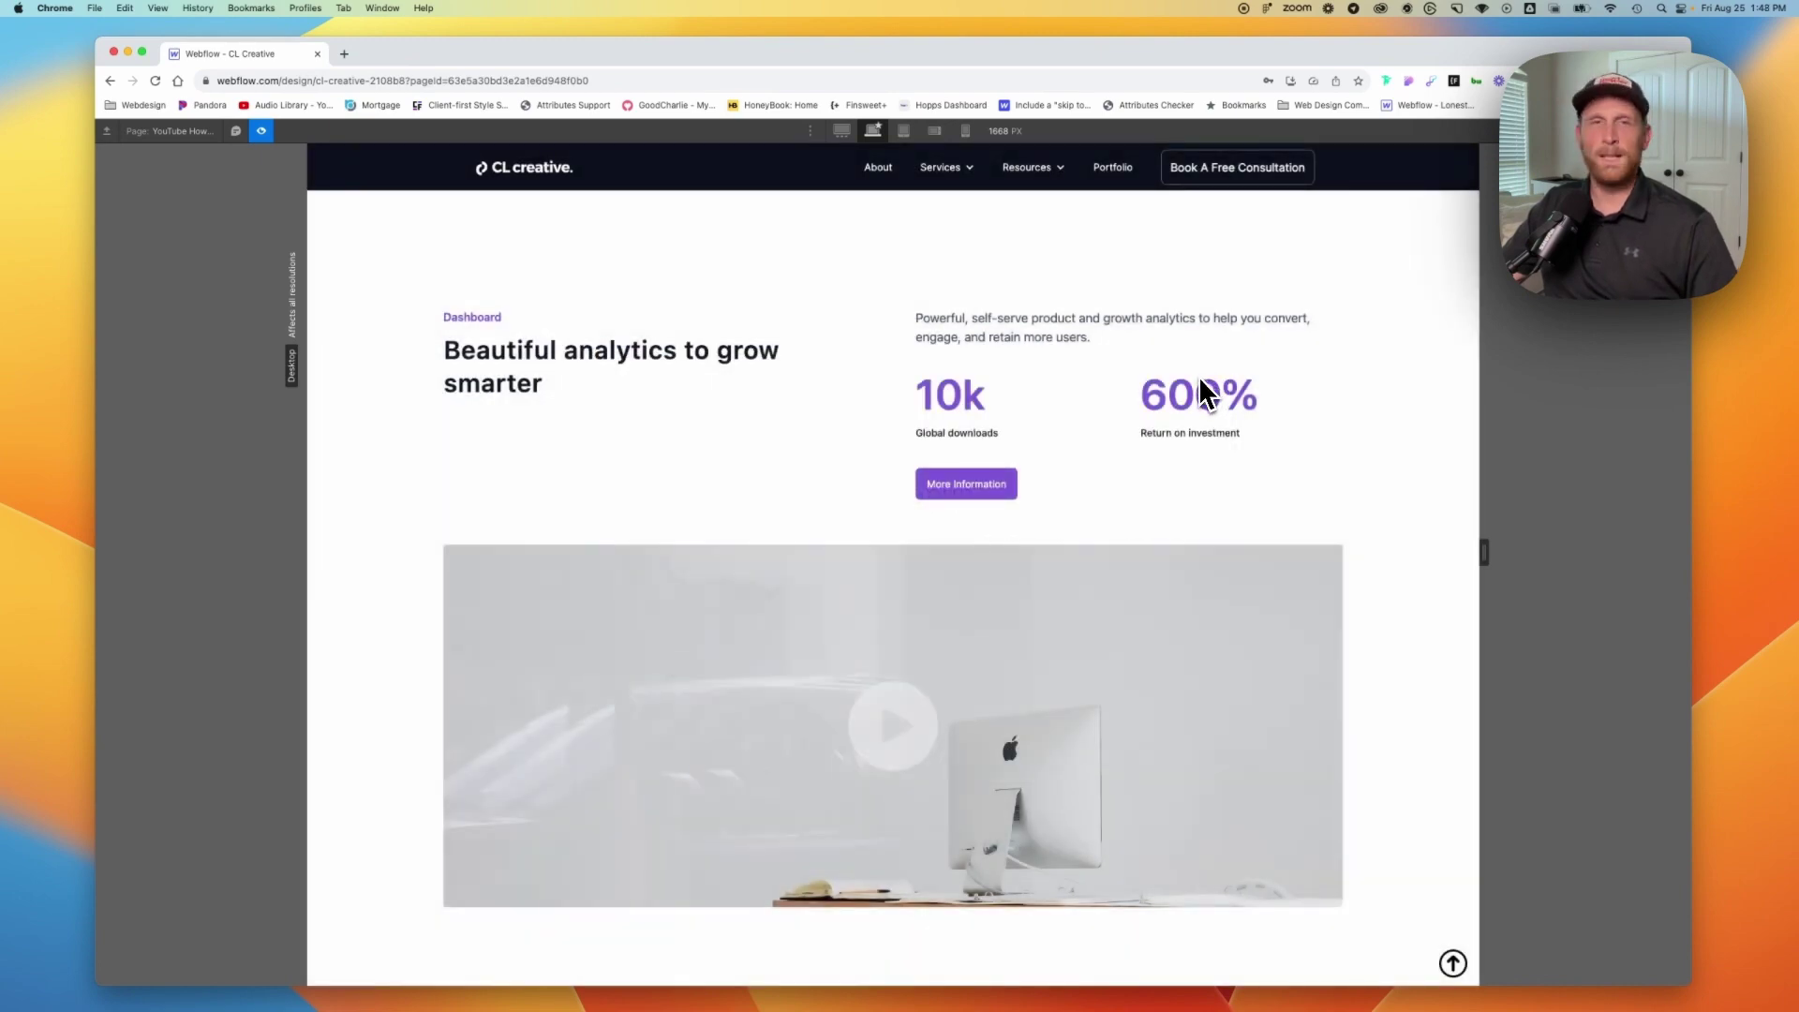
click(1012, 486)
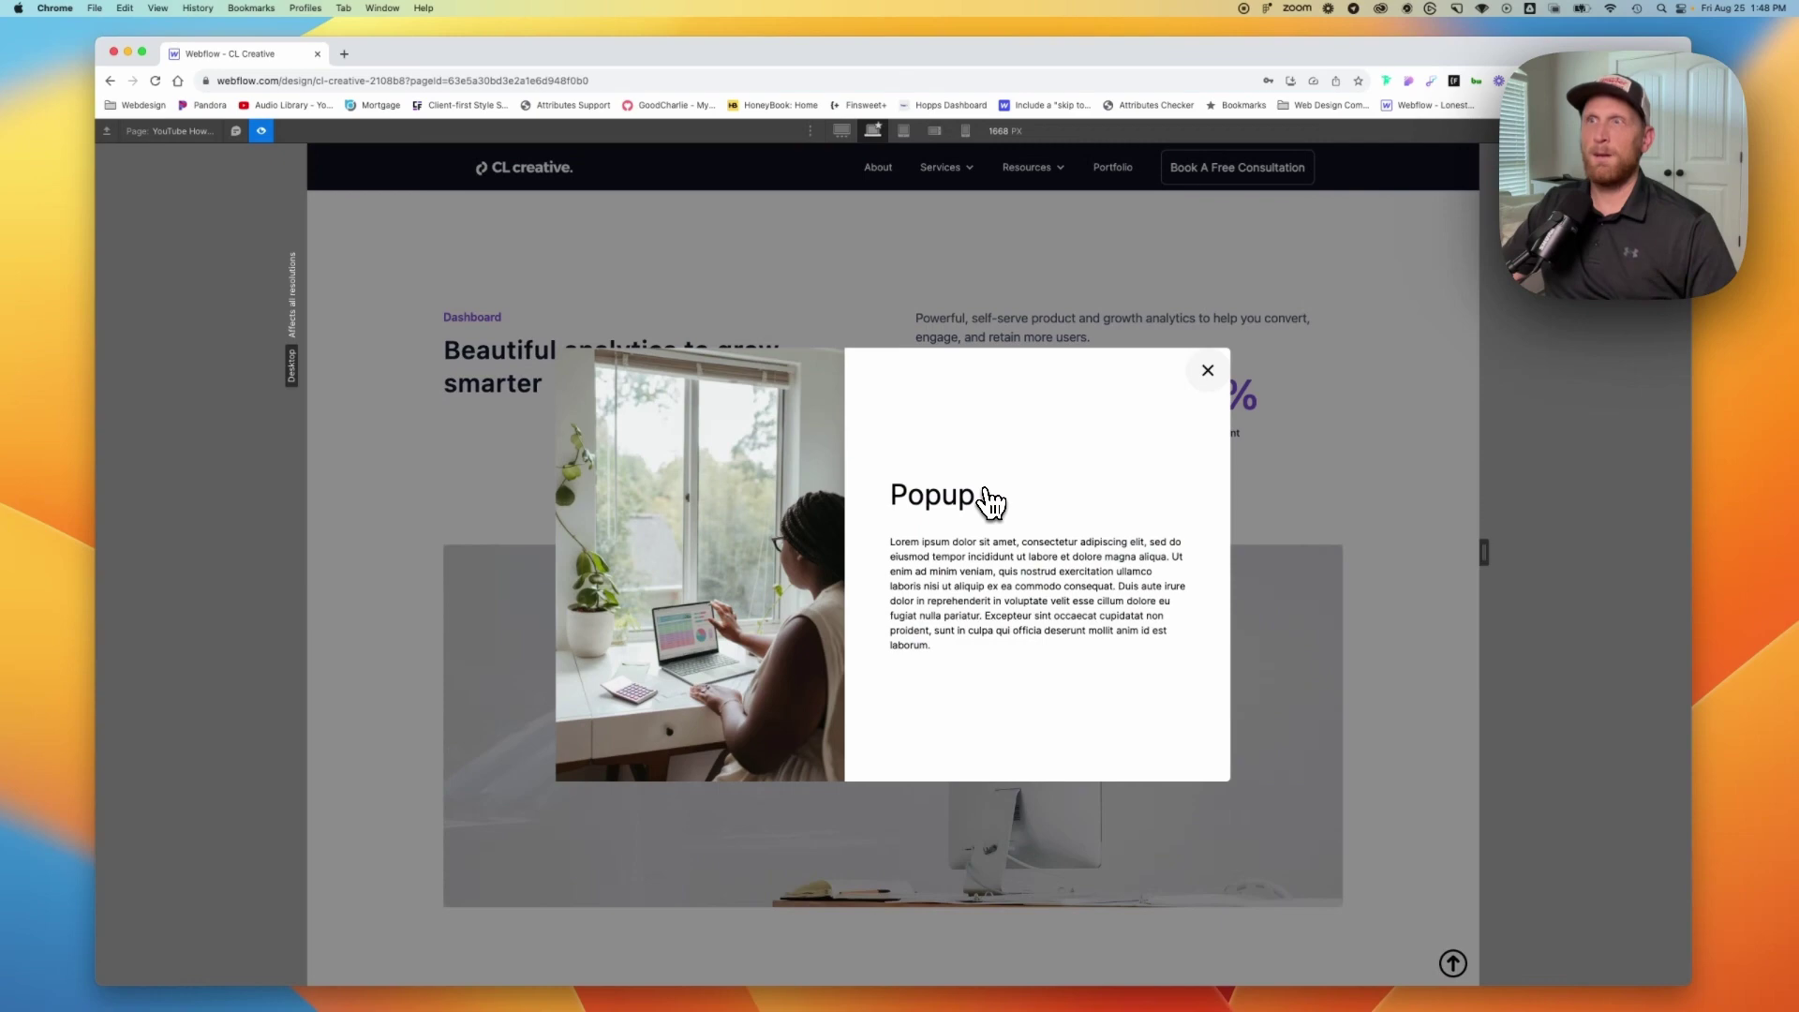
click(1294, 450)
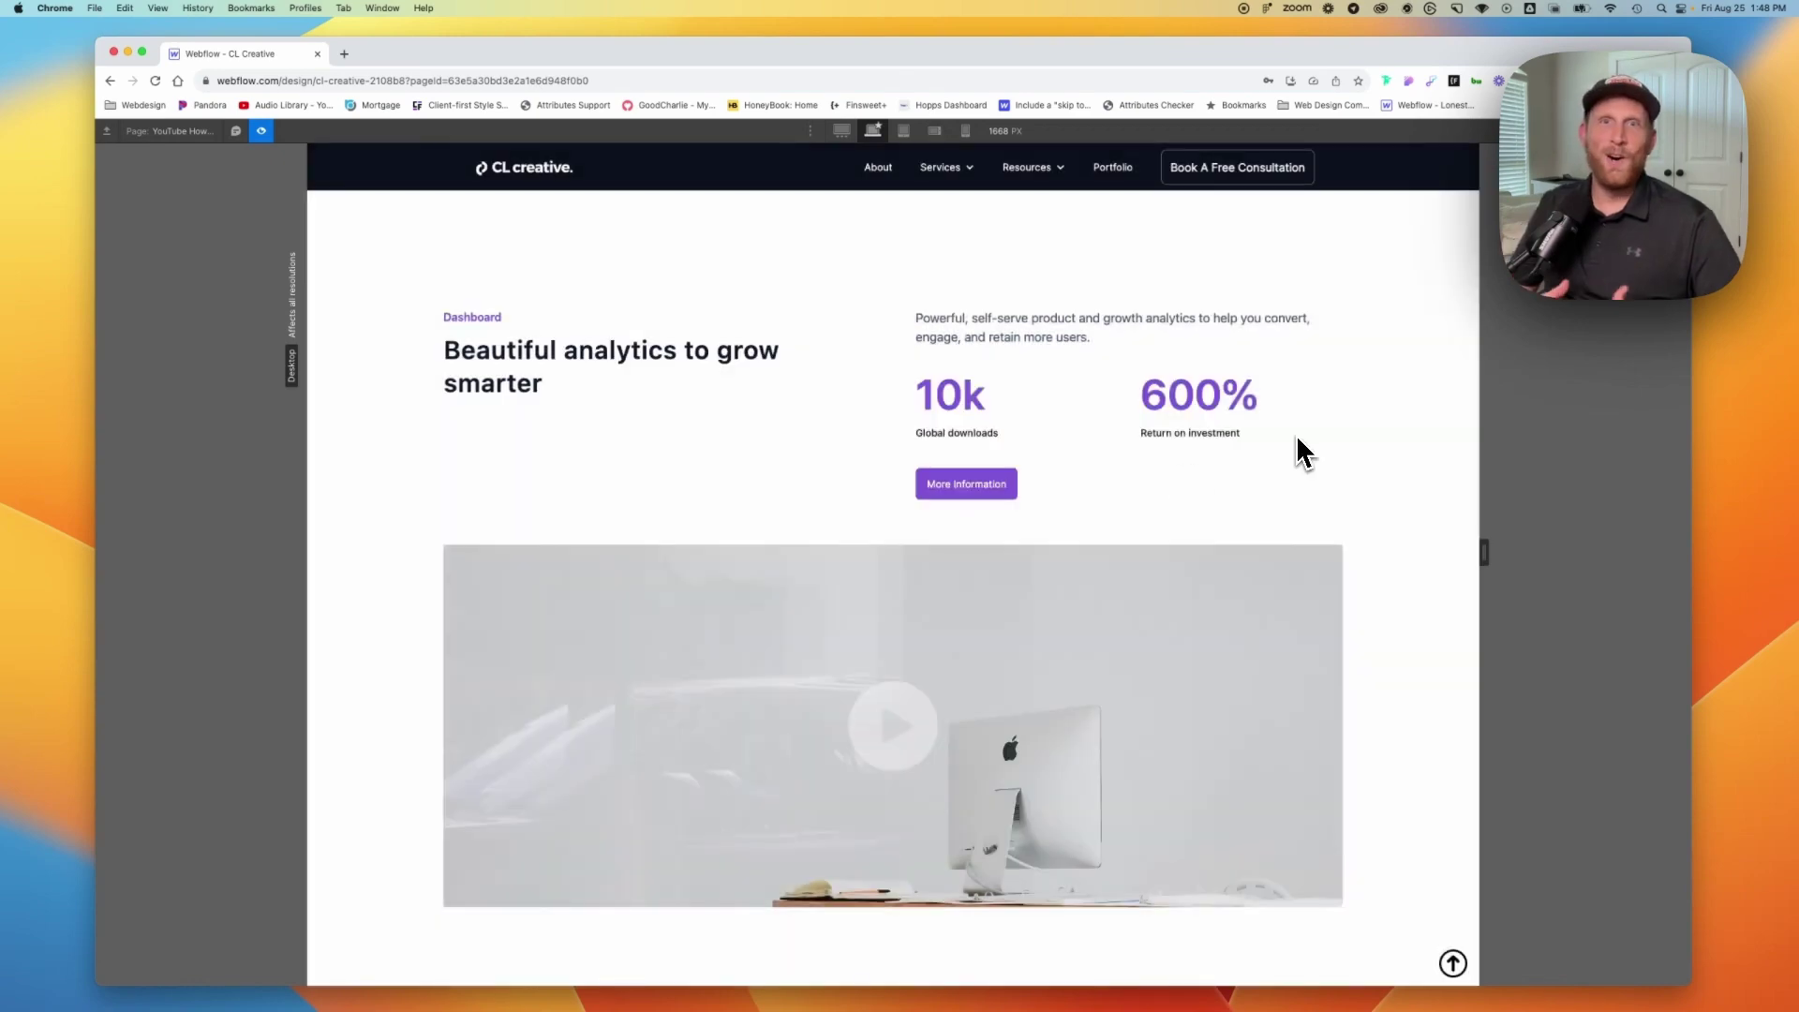